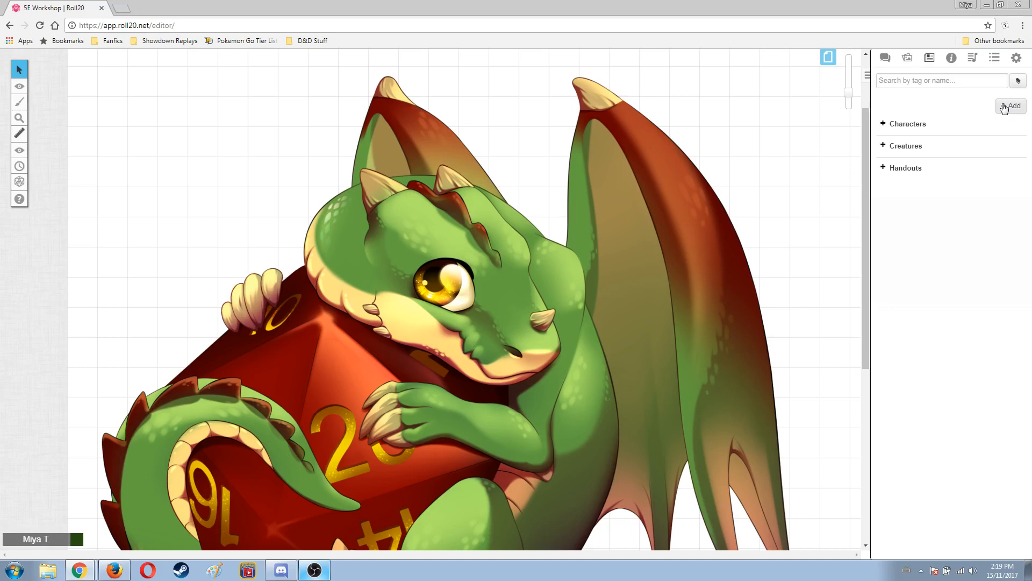
Step: Add a new character to the journal and enter the character's name
click(1003, 107)
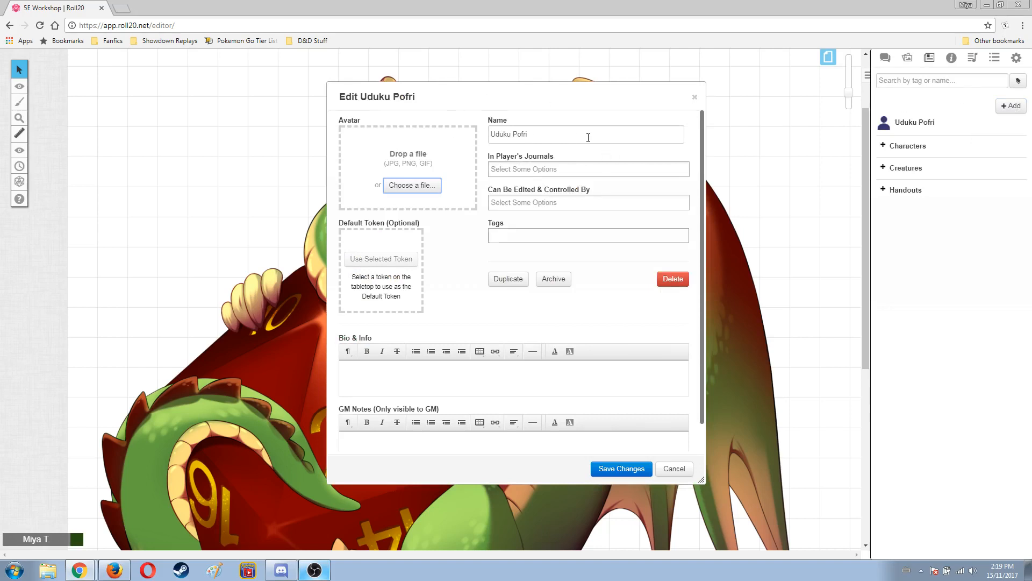
drag(589, 137, 414, 134)
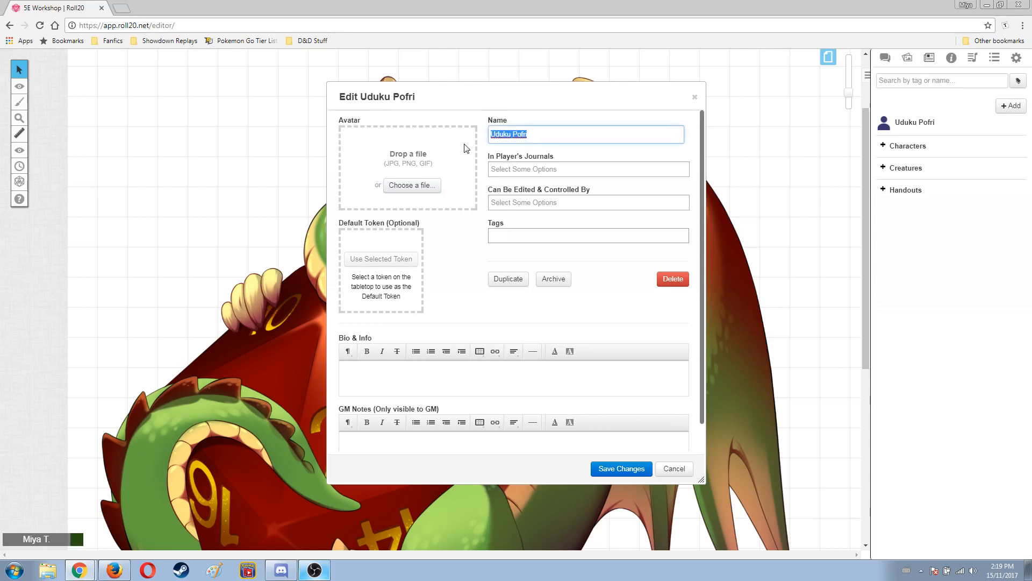
text(Adam)
Step: Assign the game master's own player account to both In Player's Journals and Can Be Edited & Controlled By
click(595, 170)
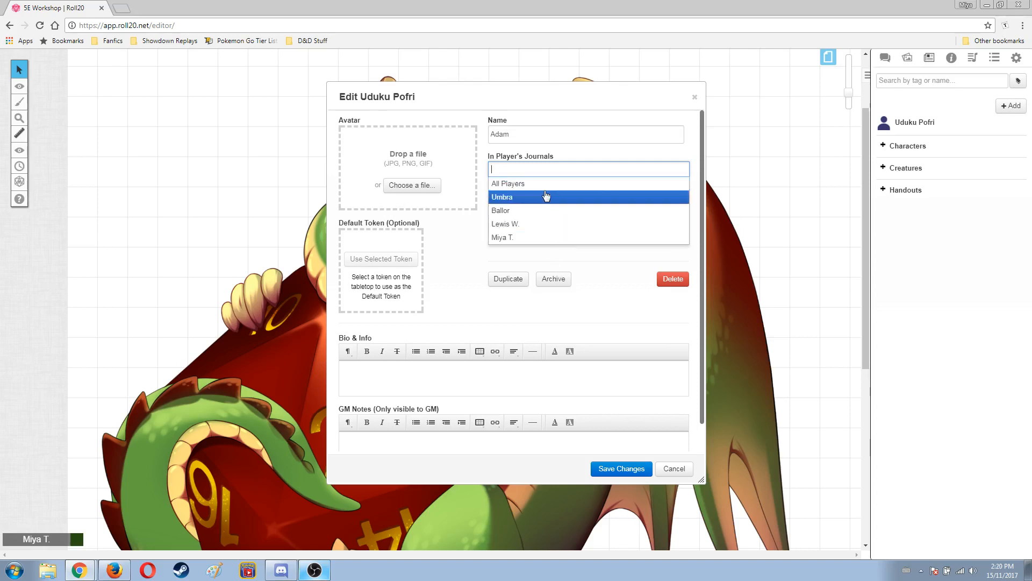
click(519, 238)
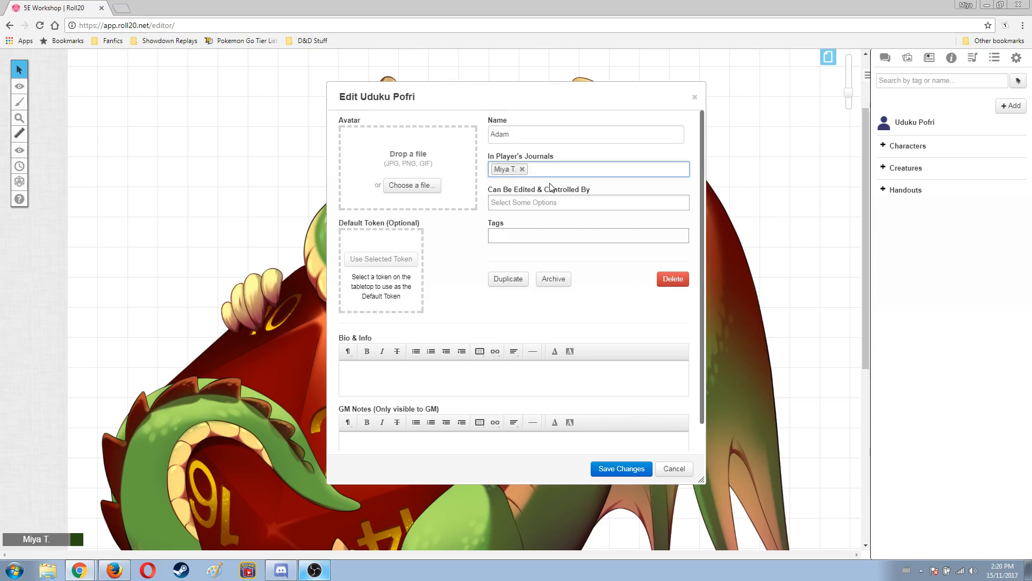
click(571, 205)
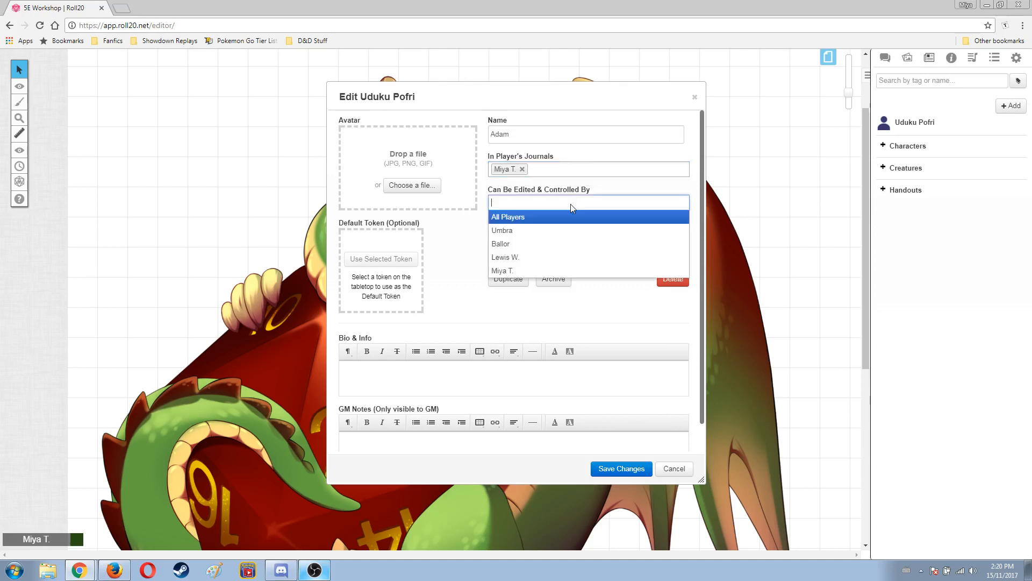
click(540, 270)
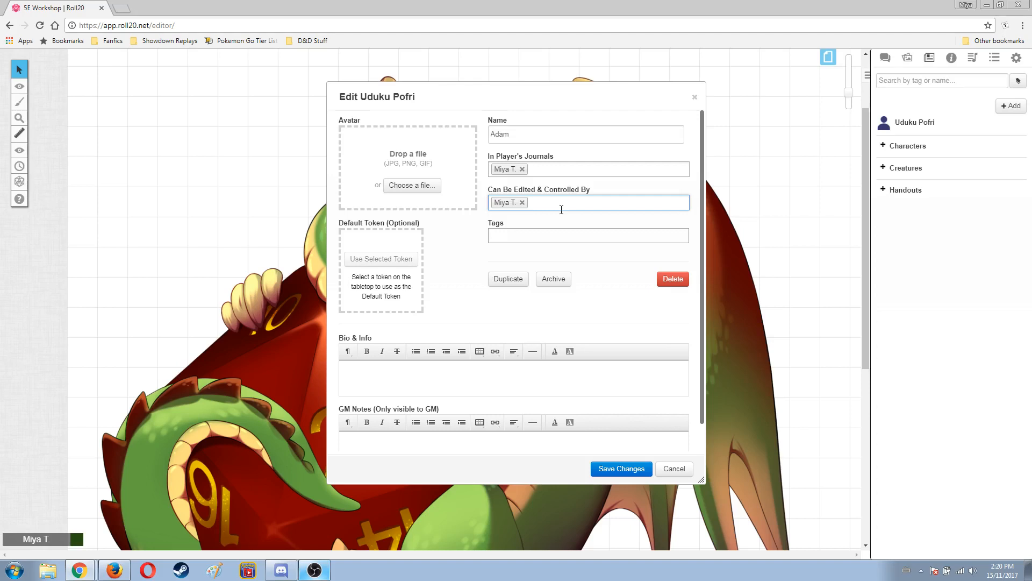
Step: Replace the entry in In Player's Journals with All Players and save the character
click(522, 169)
click(567, 174)
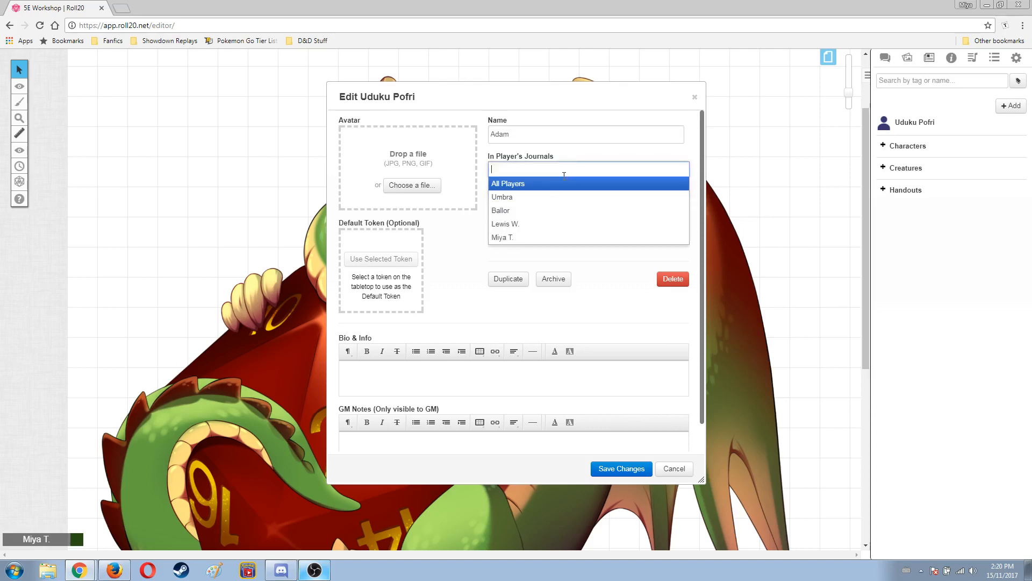
click(526, 183)
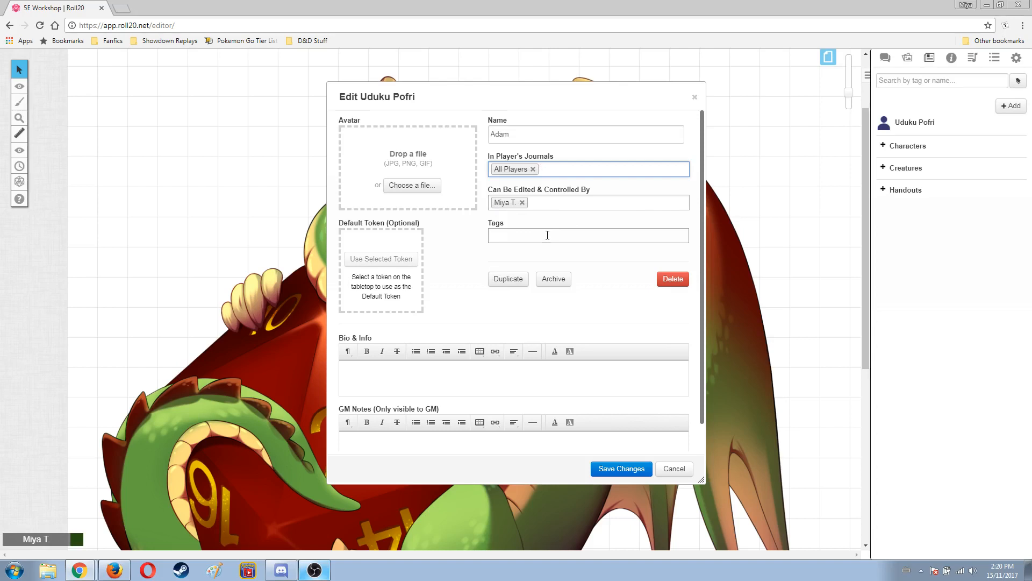
click(608, 470)
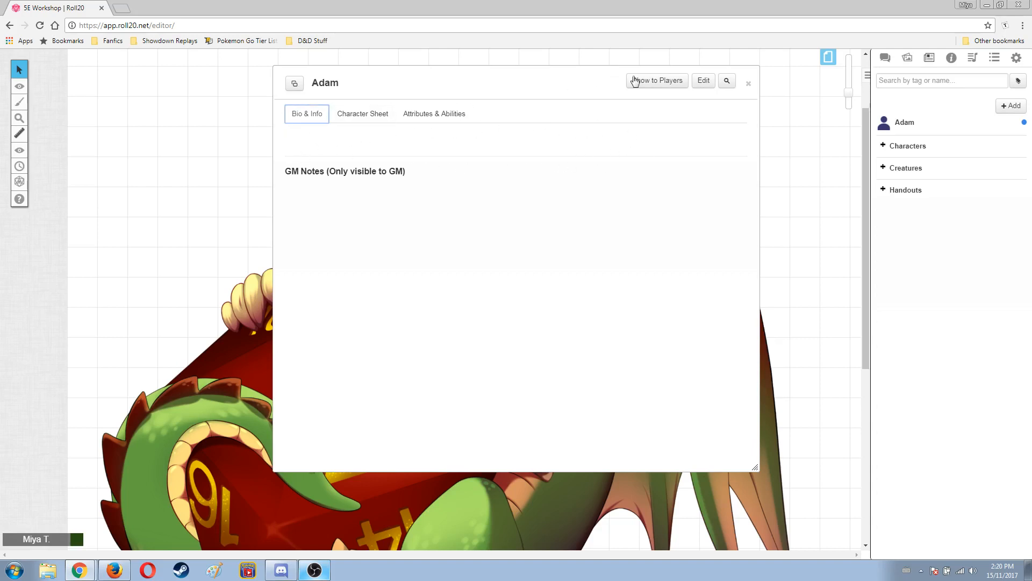
Step: Reopen the character's details for editing, look at the Bio & Info and GM Notes fields, and cancel
click(704, 81)
scroll(472, 366, down, 1)
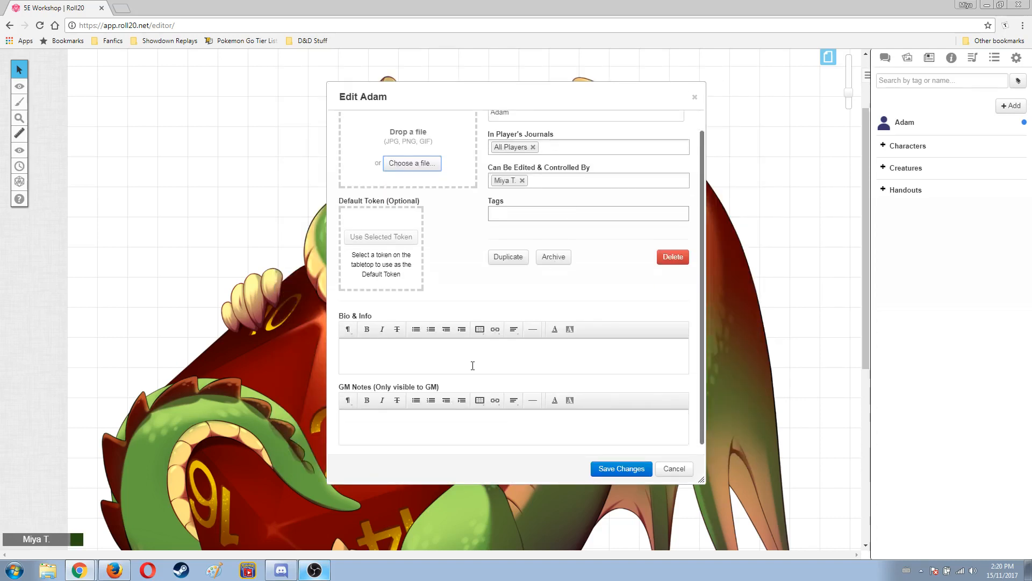
click(428, 345)
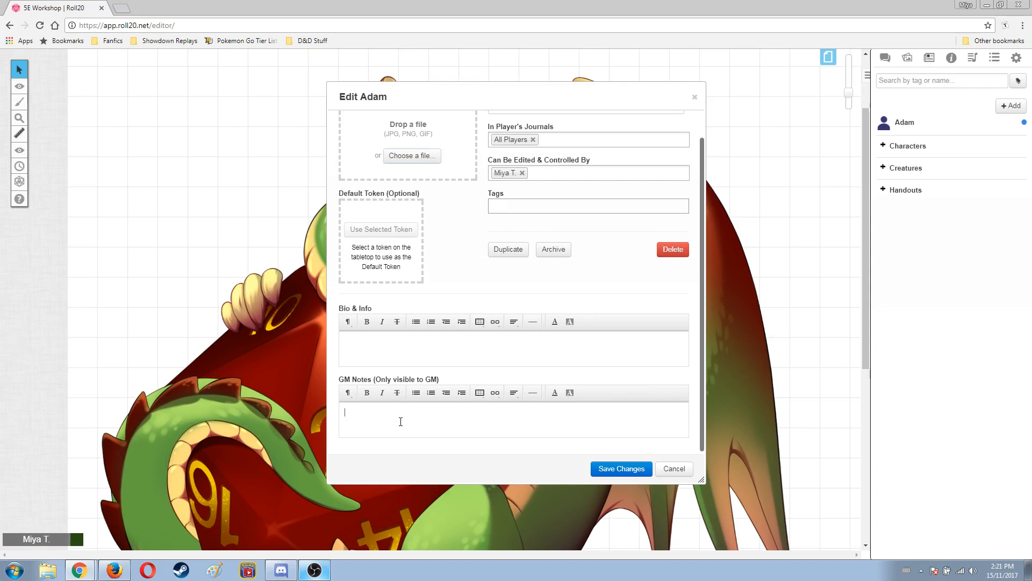
click(675, 469)
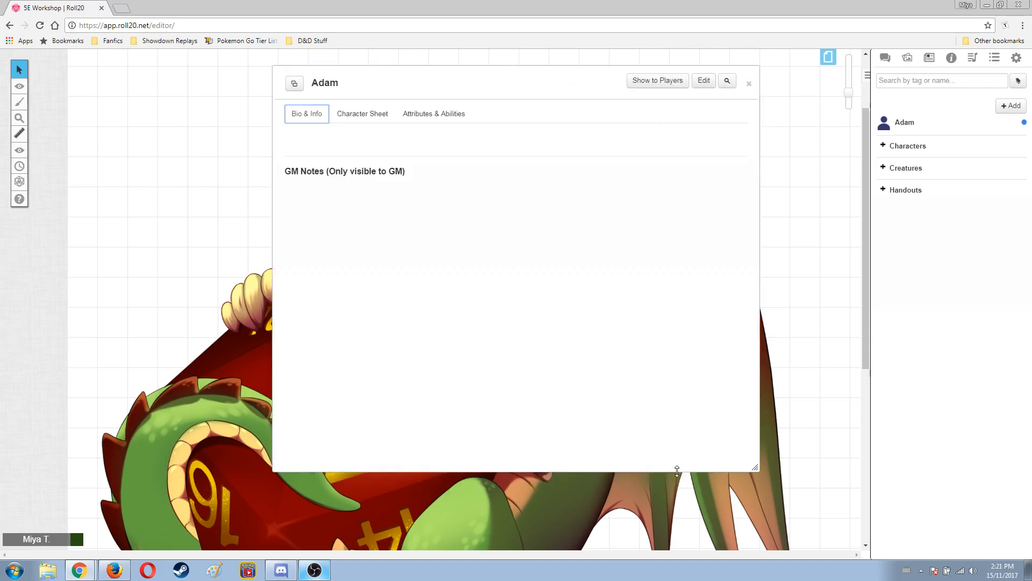
Step: Look through the character's Character Sheet and Attributes & Abilities pages, ending on the sheet
click(368, 117)
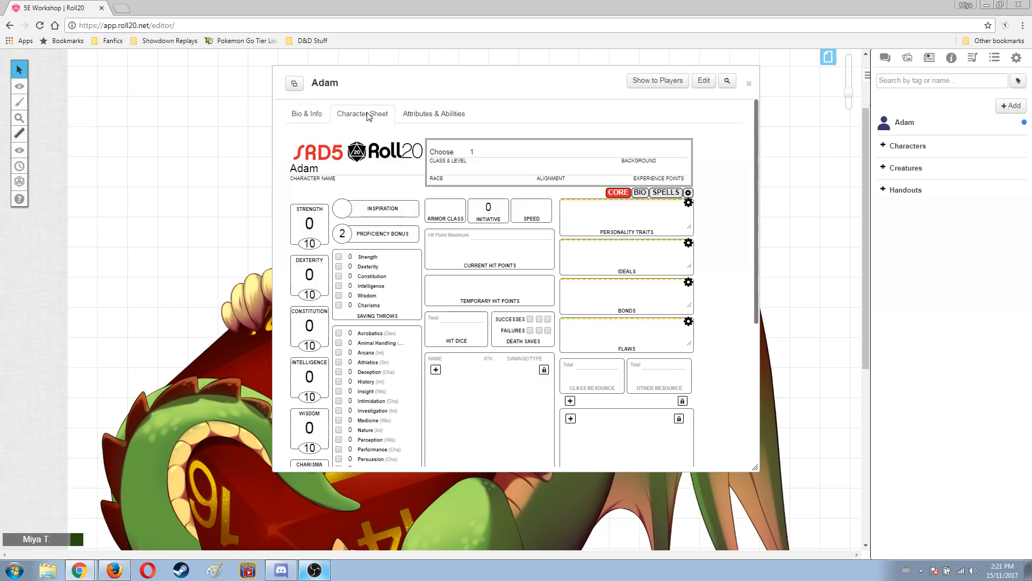
click(437, 115)
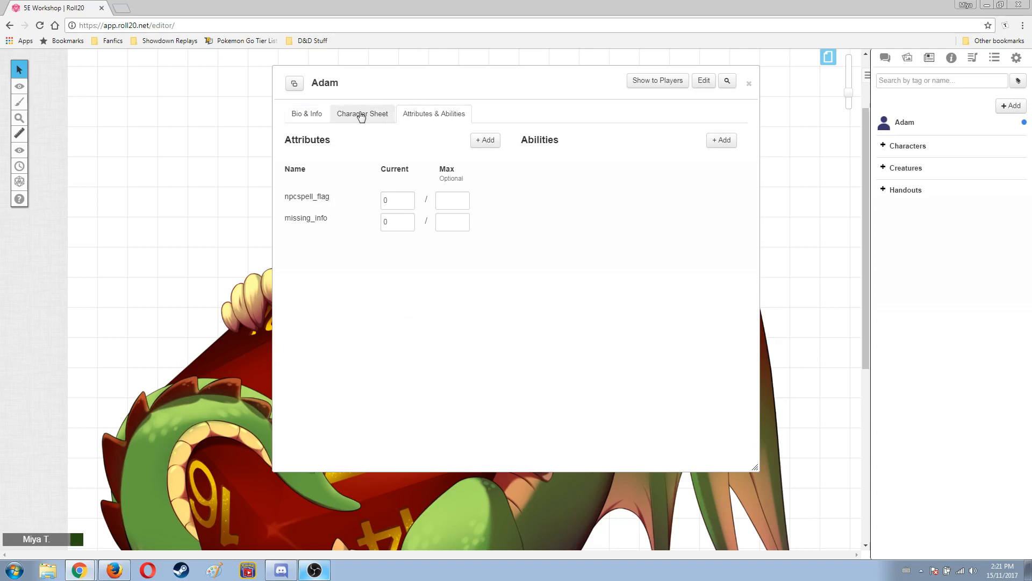
click(361, 116)
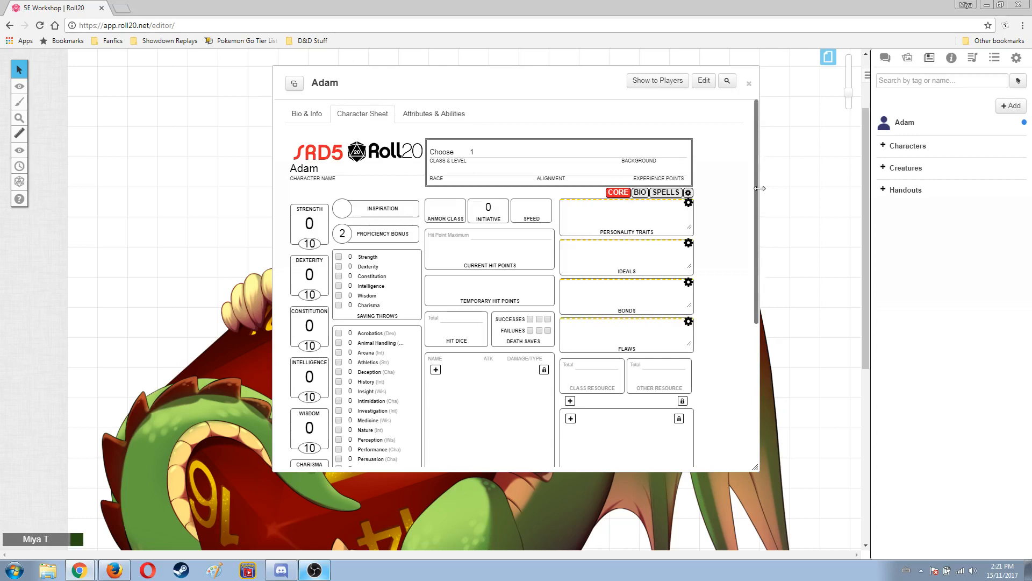
scroll(758, 188, down, 2)
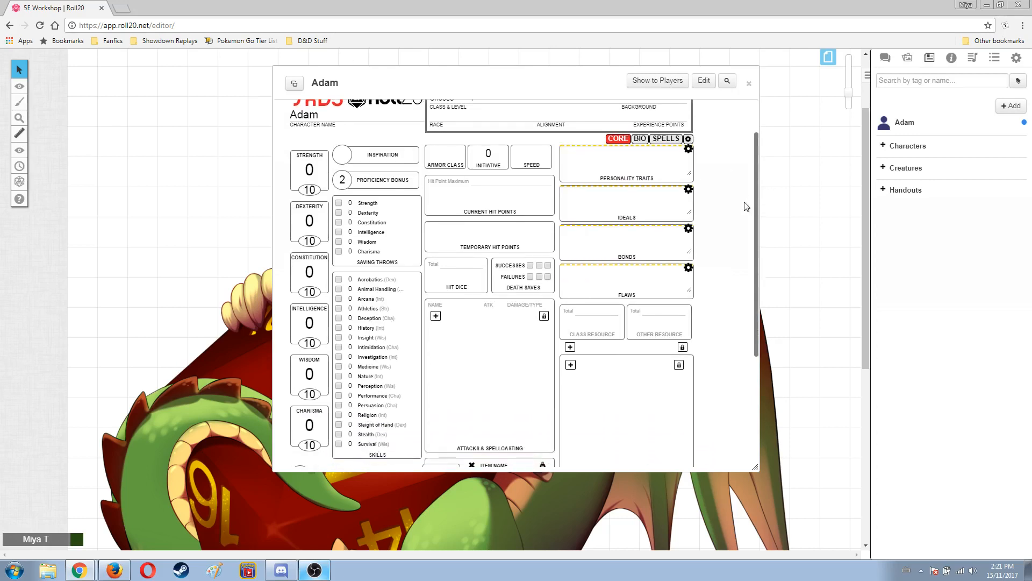
scroll(758, 188, up, 2)
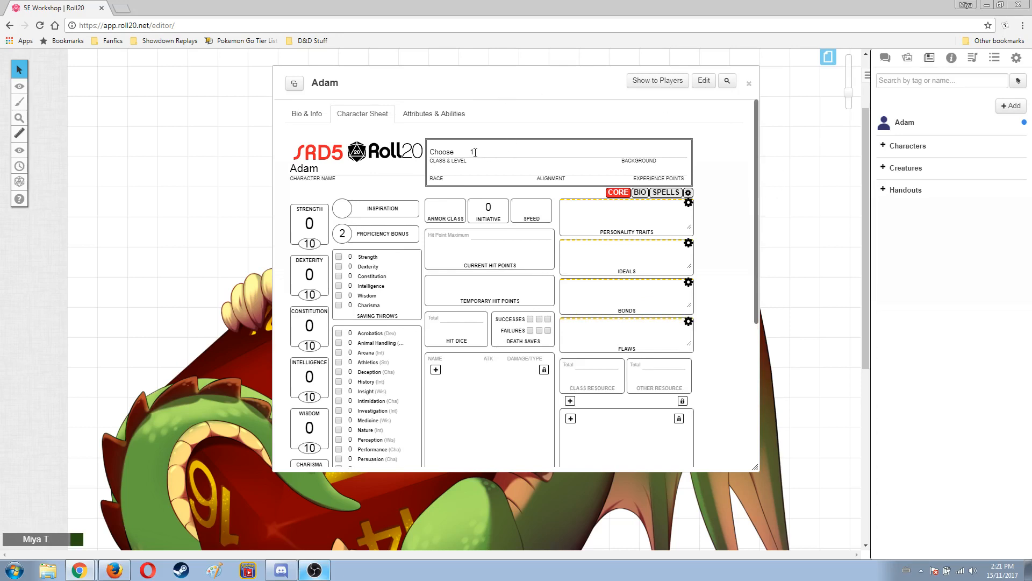
Step: Try out the Monk, Cleric, Fighter and Paladin classes in turn on the character sheet
click(448, 154)
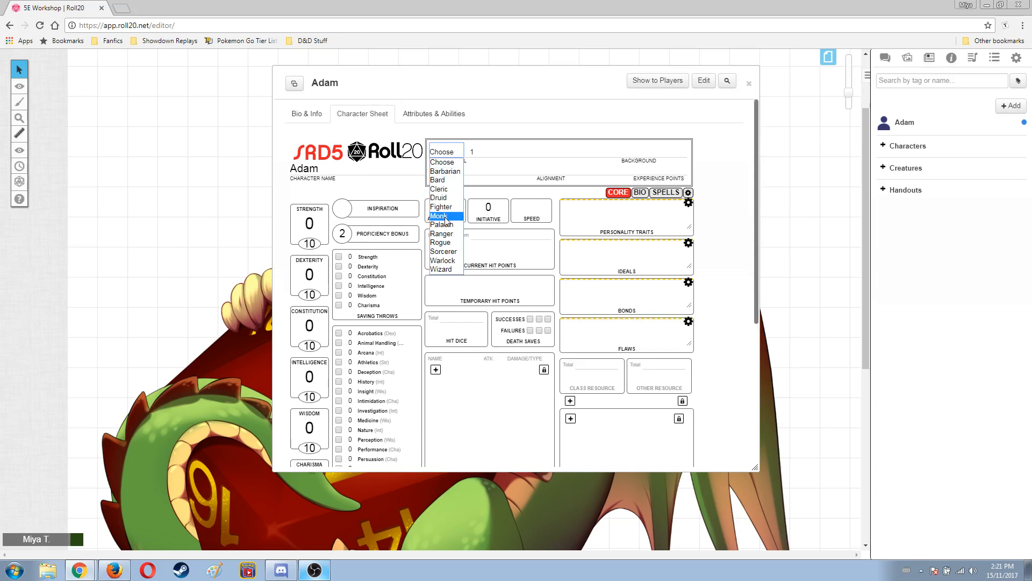
click(445, 215)
click(446, 152)
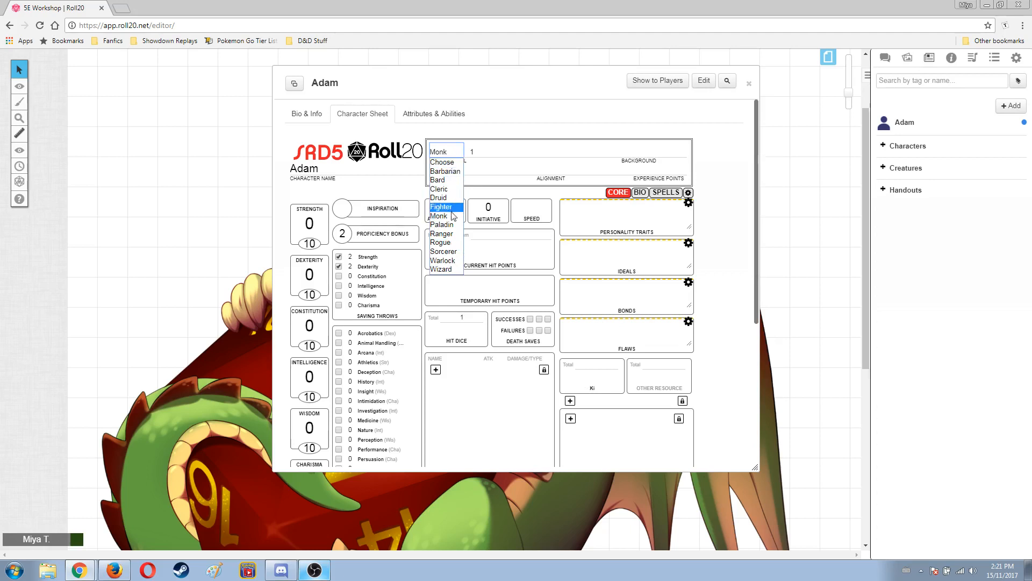
click(444, 189)
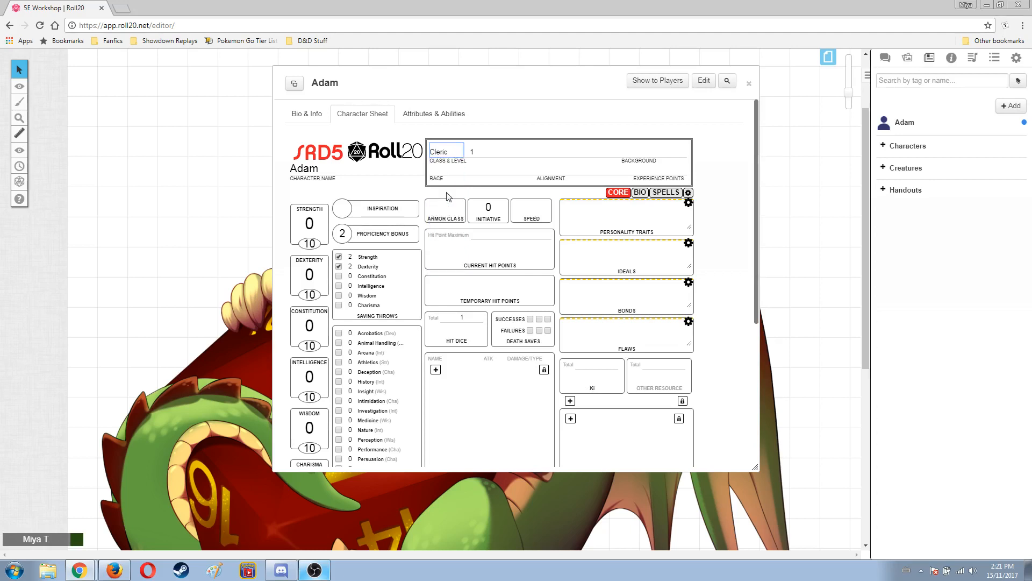
scroll(382, 215, down, 1)
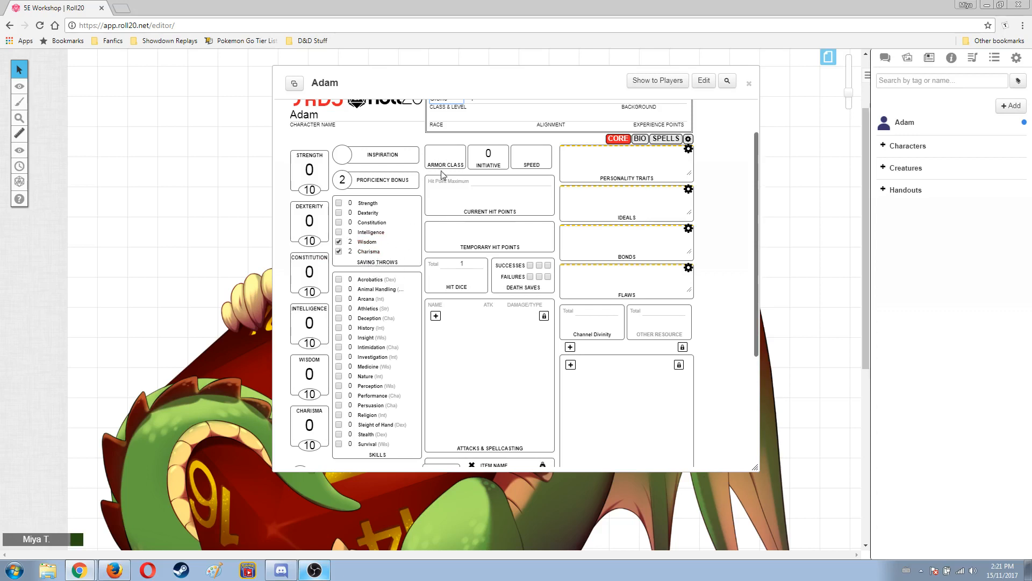
scroll(446, 174, up, 1)
click(449, 152)
click(447, 207)
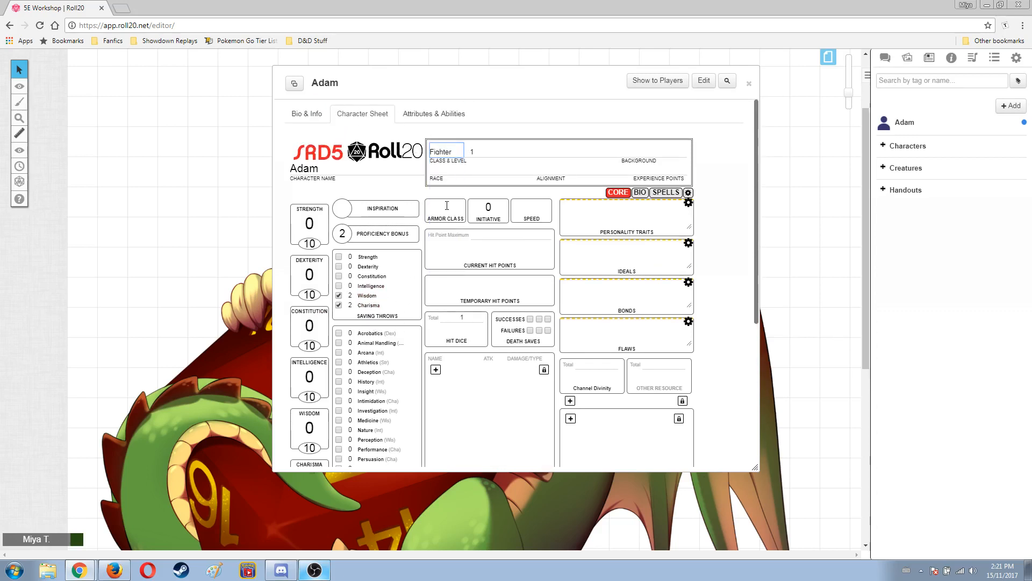
click(452, 153)
click(451, 225)
Step: Set the character's class to Cleric and the level to 20
click(446, 152)
click(455, 187)
scroll(417, 196, down, 1)
scroll(436, 183, up, 1)
click(515, 107)
click(473, 153)
text(20)
key(Return)
Step: Examine the Cleric's spell slots page and return to the Core page to look over the sheet
click(666, 194)
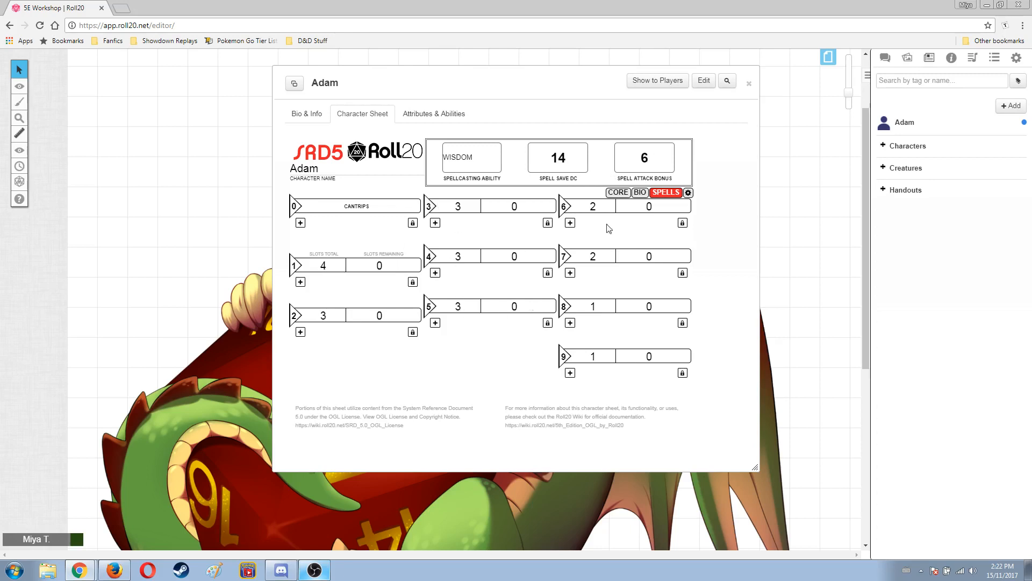
click(614, 193)
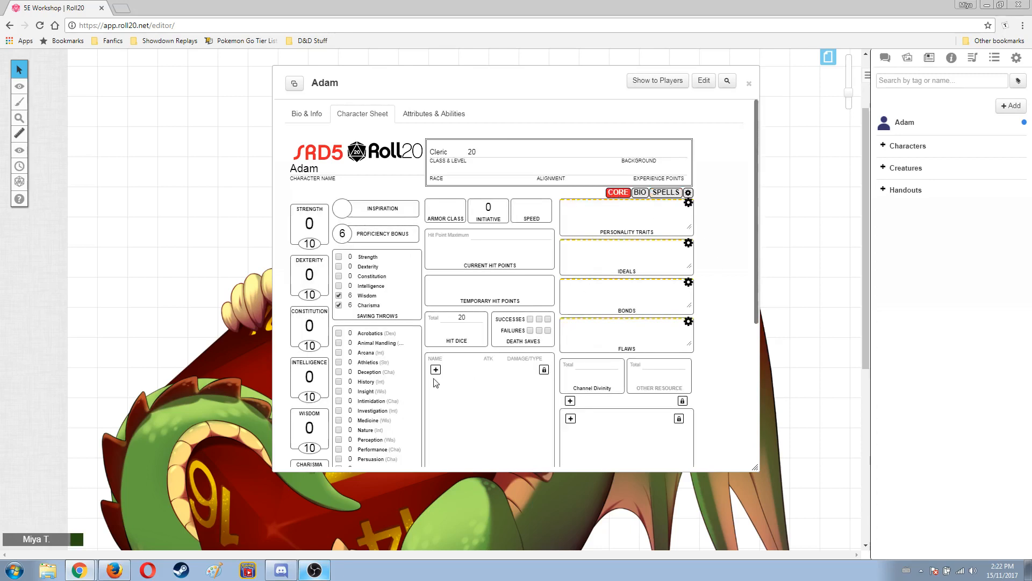
scroll(750, 254, down, 1)
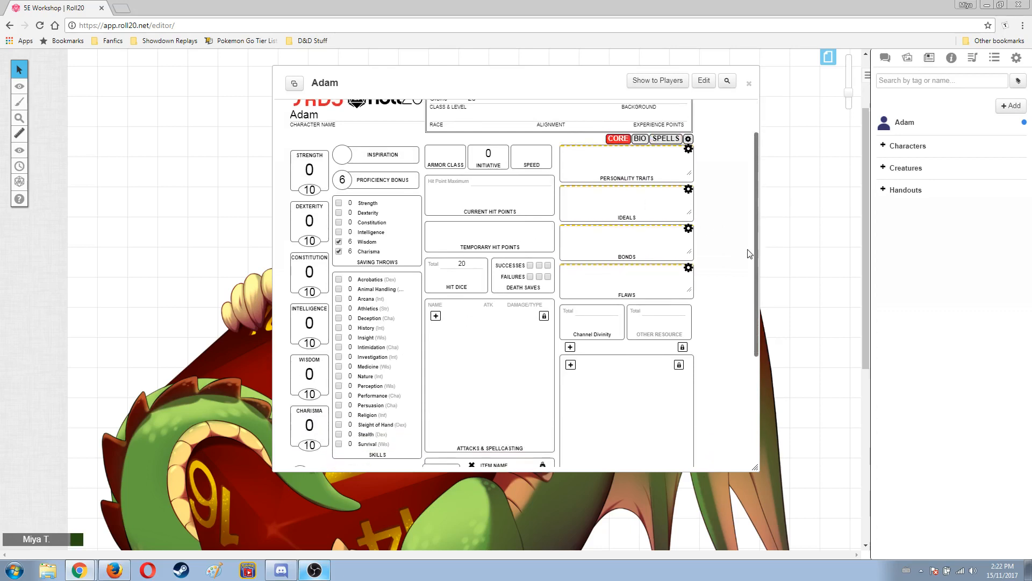
scroll(750, 254, up, 1)
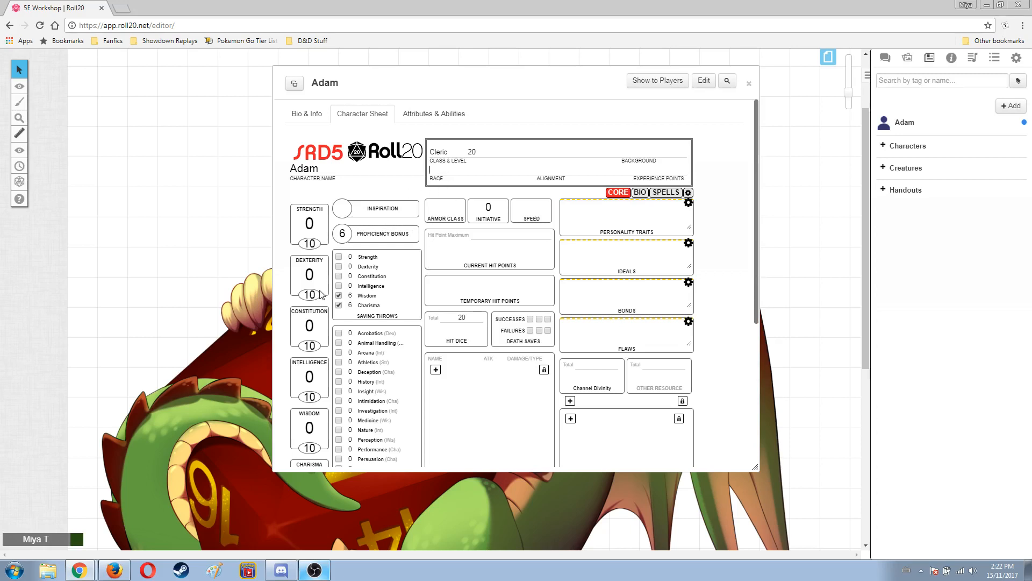
scroll(304, 436, down, 2)
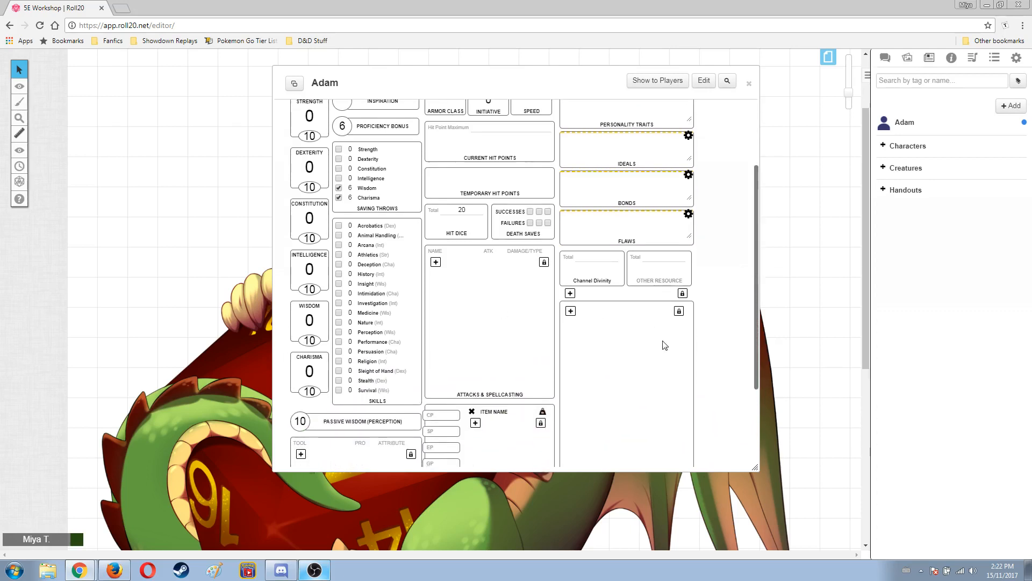
scroll(665, 345, up, 2)
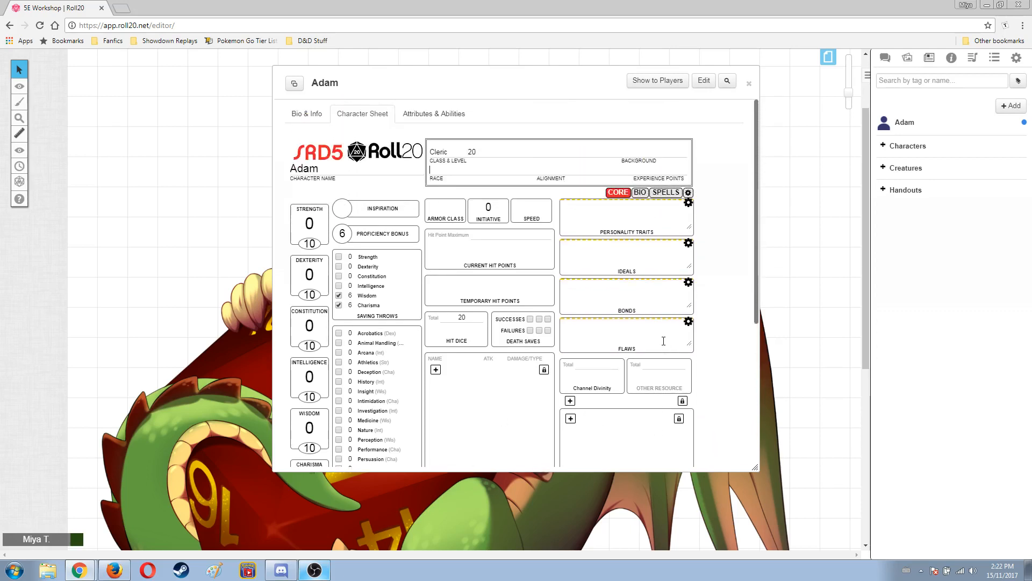
Step: Open the character sheet's settings page and look through its class, save, skill and general options
click(689, 193)
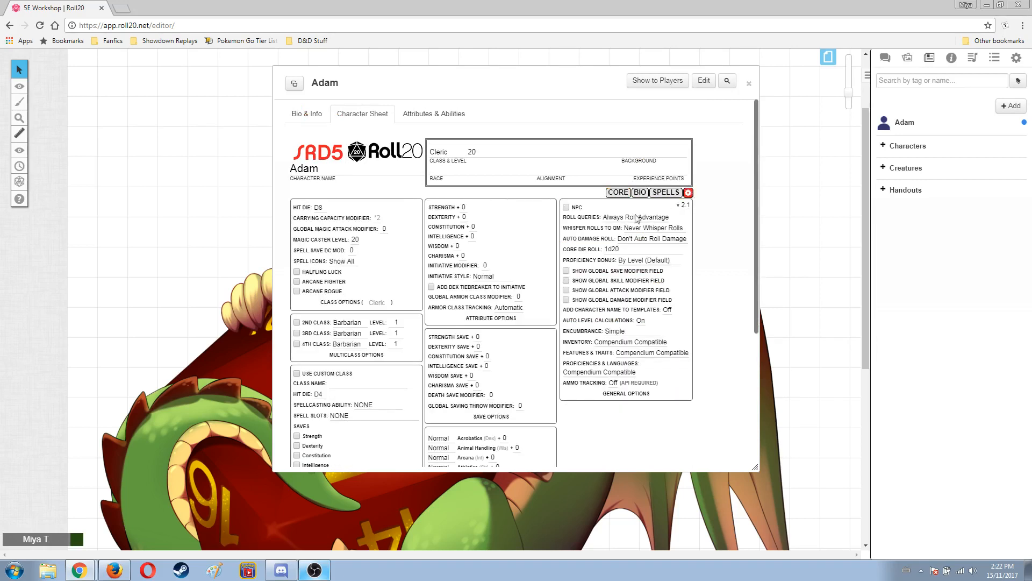
scroll(393, 297, down, 2)
scroll(393, 298, down, 2)
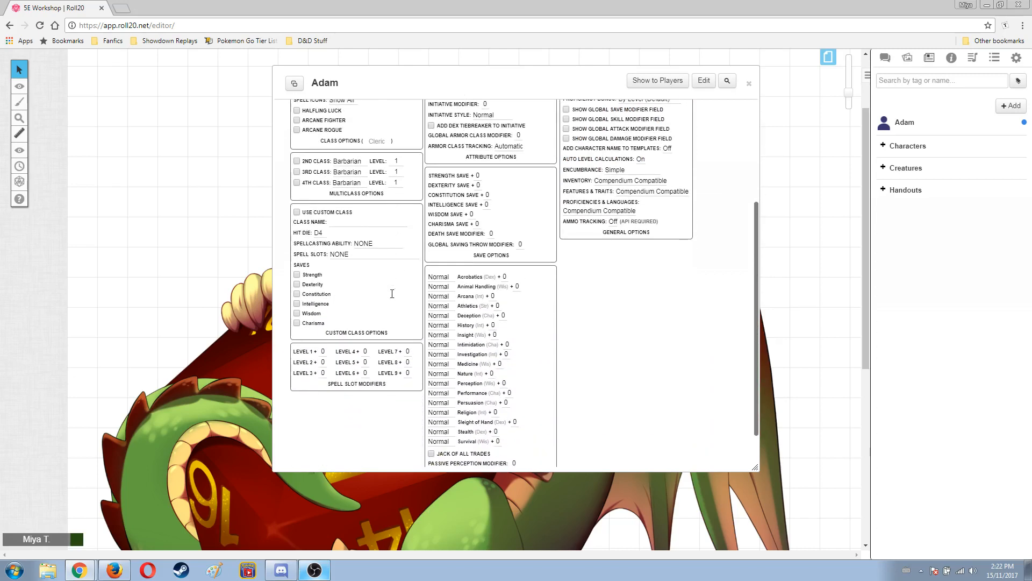
scroll(429, 296, up, 5)
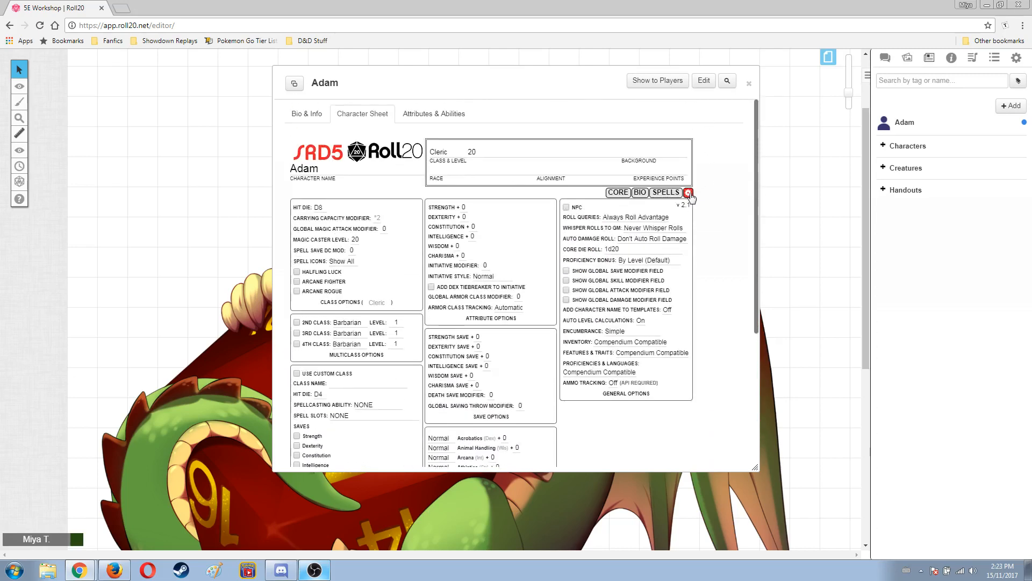
Step: Try out the Use Custom Class option and its Class Name field, and switch the option off again
scroll(312, 350, down, 2)
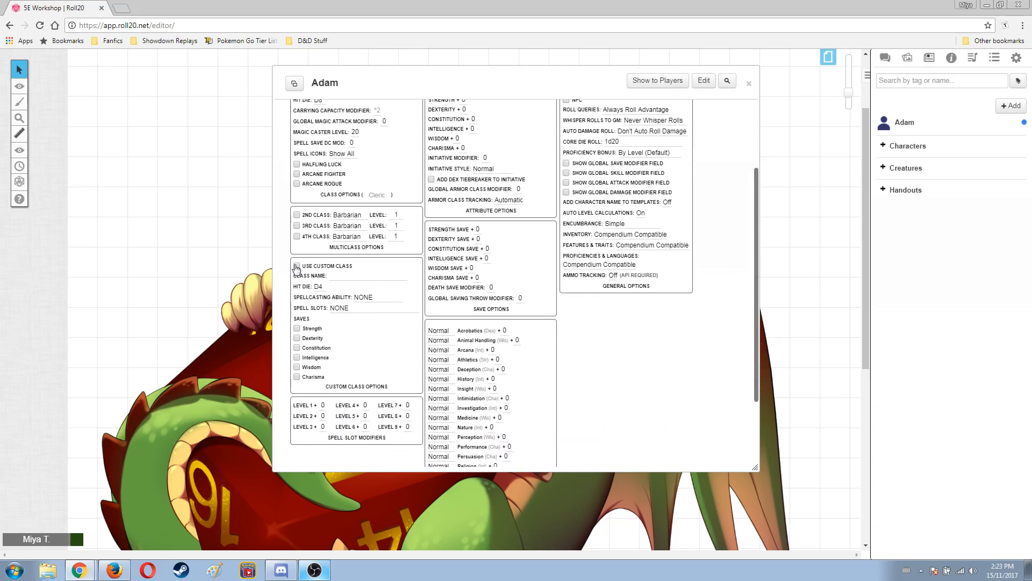
click(297, 267)
click(345, 278)
click(297, 265)
Step: Examine the spell slot modifiers and the Spell Slots choices in the custom class options, leaving the choice at NONE
scroll(374, 370, down, 10)
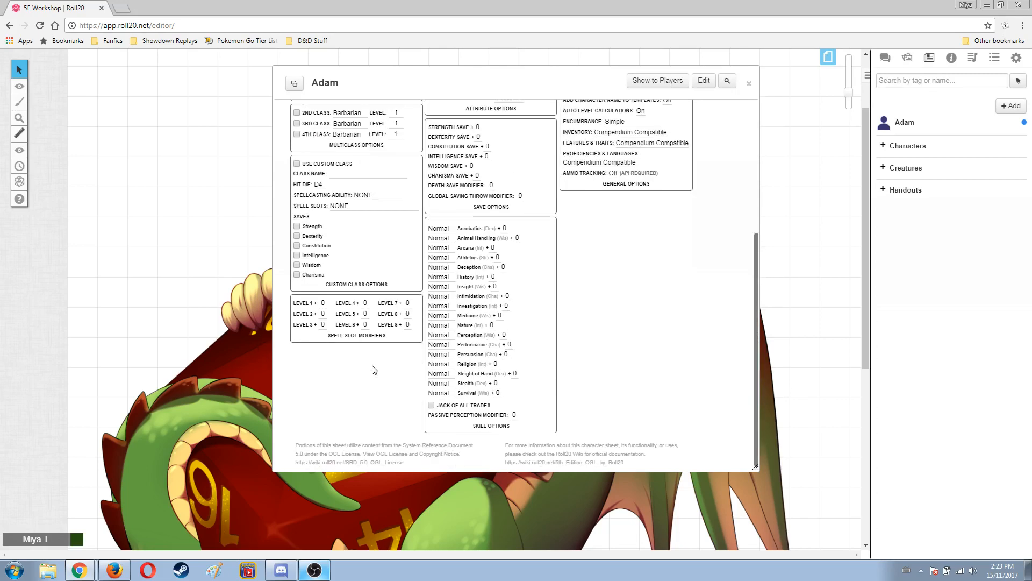
scroll(373, 370, up, 1)
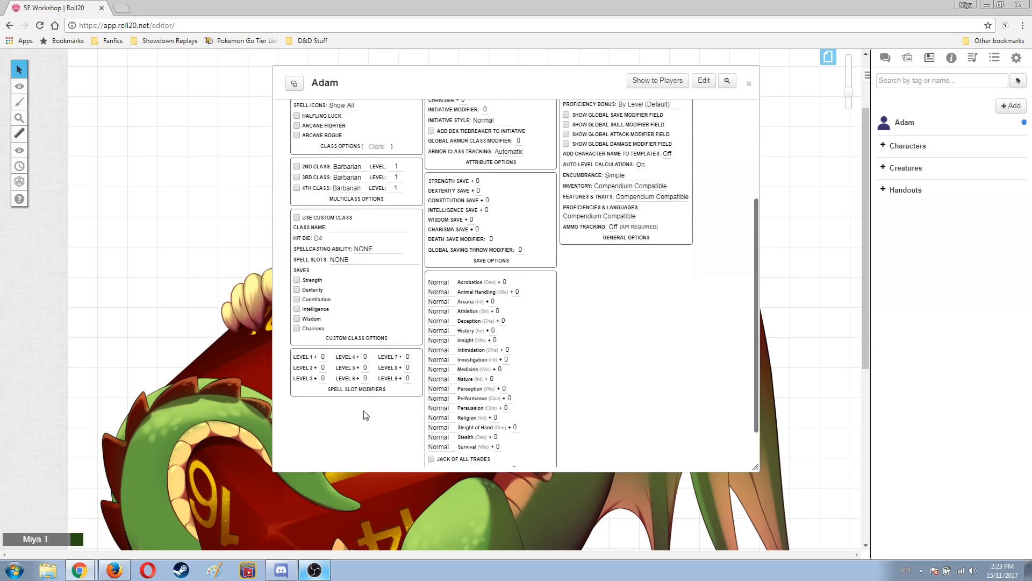
click(347, 260)
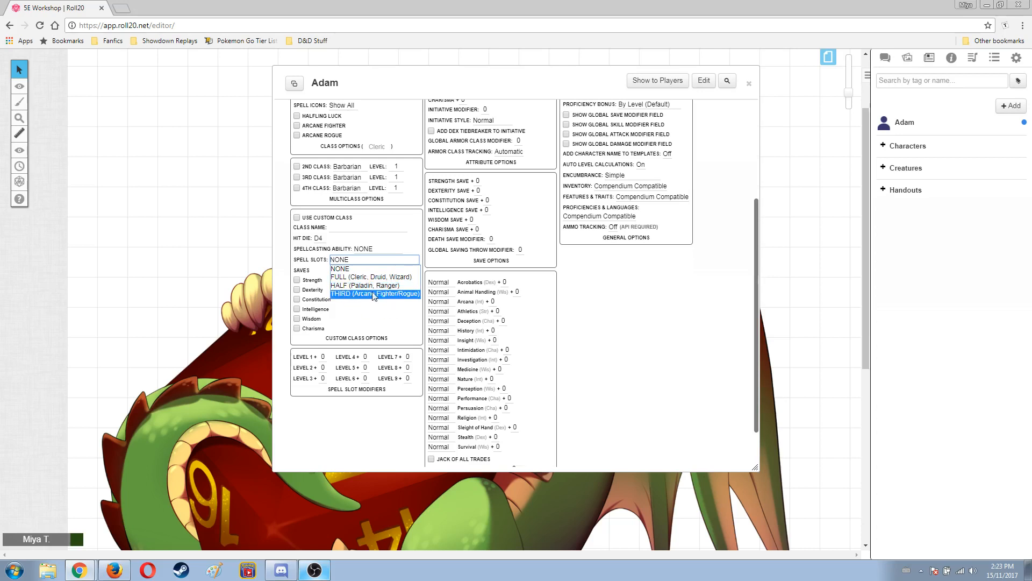
click(352, 259)
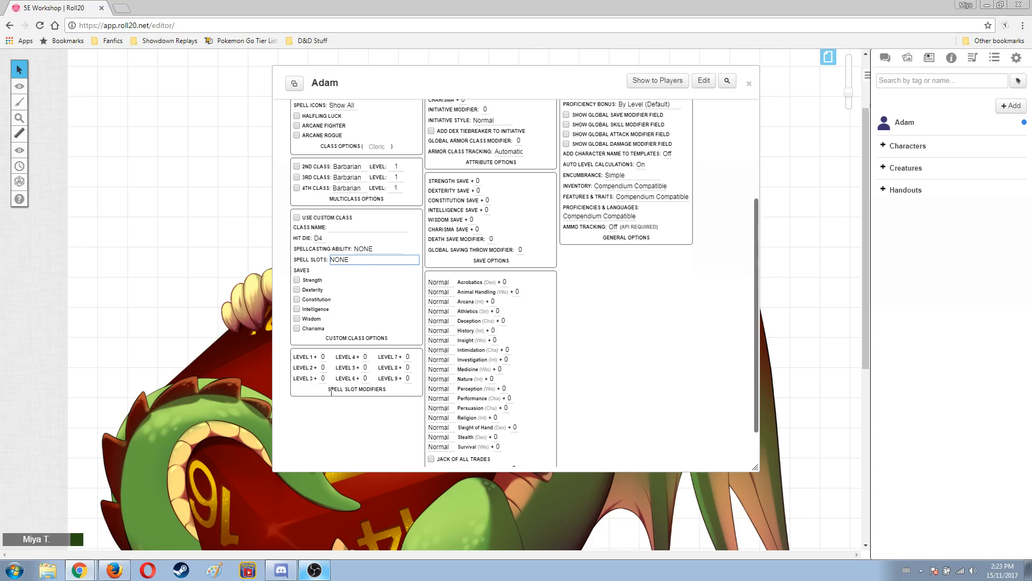
scroll(355, 427, up, 2)
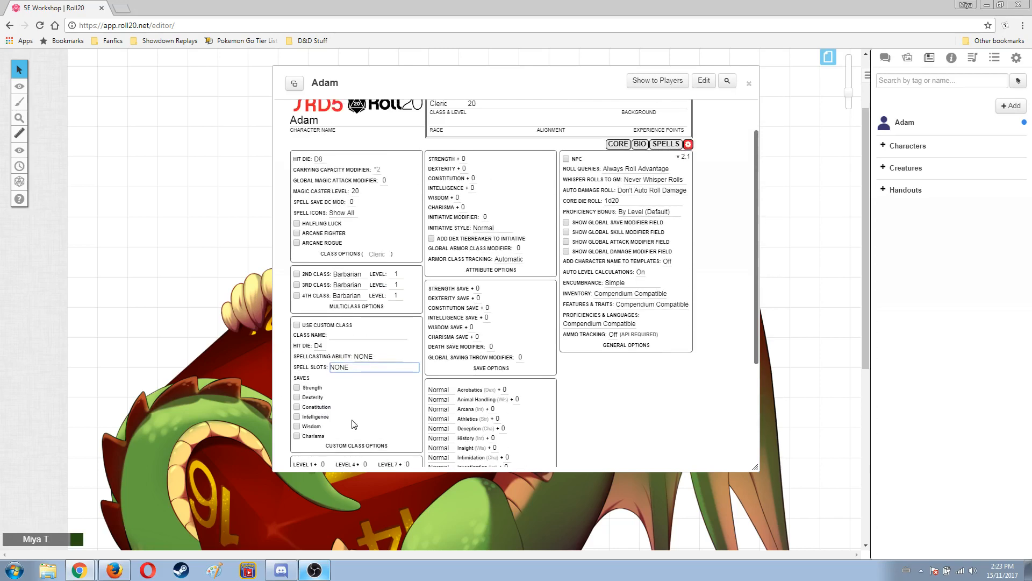
scroll(354, 425, up, 1)
scroll(361, 423, down, 4)
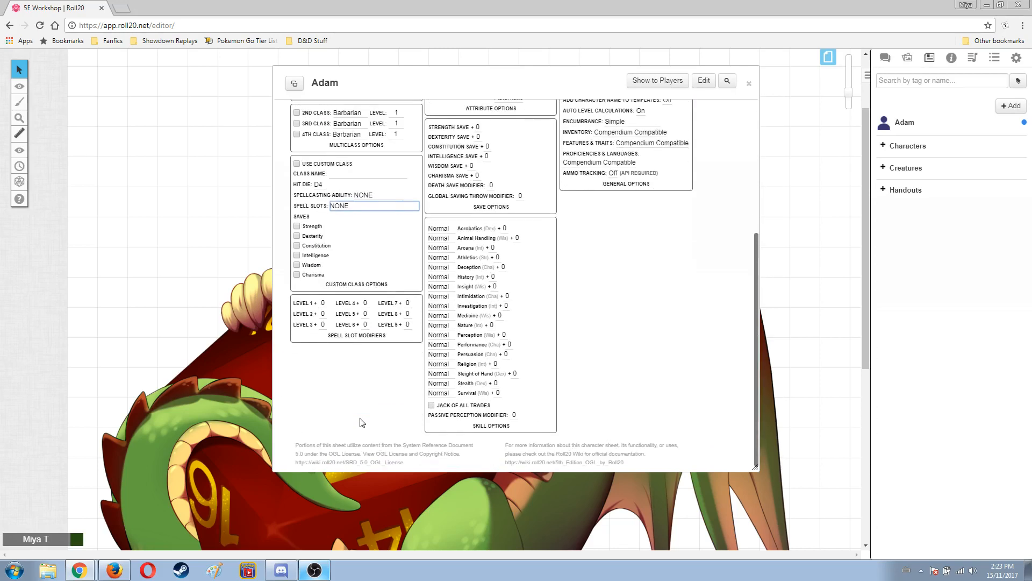
scroll(364, 419, up, 4)
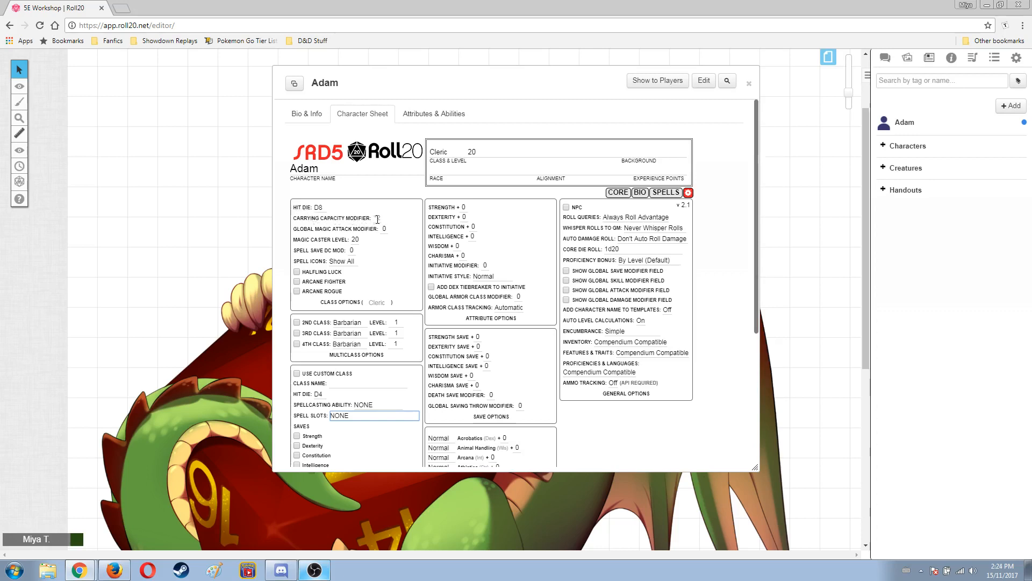
Step: Look through the class options including Halfling Luck, and the attribute, save and skill options on the settings page
click(443, 227)
scroll(316, 240, down, 1)
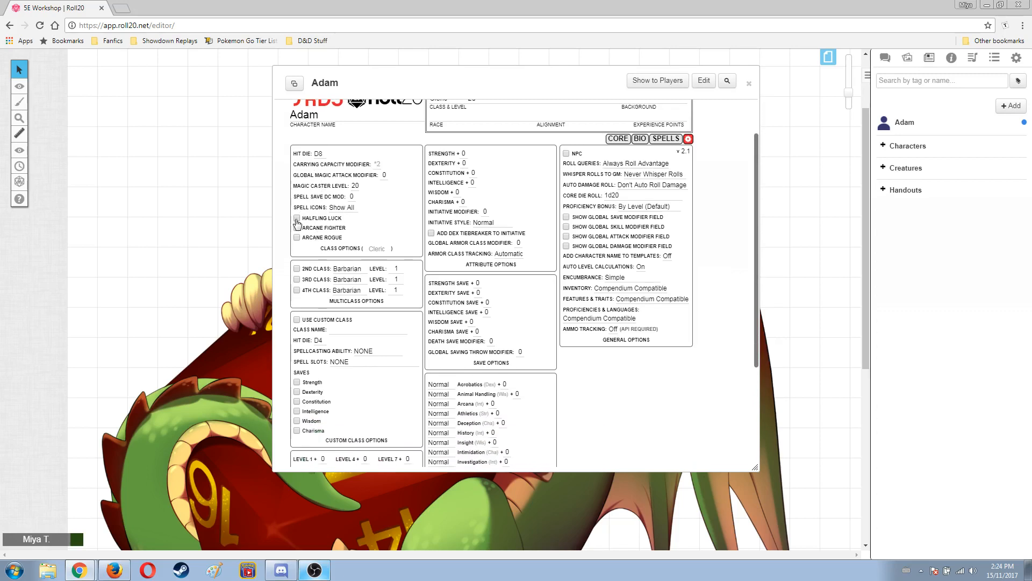
click(297, 219)
scroll(391, 287, down, 1)
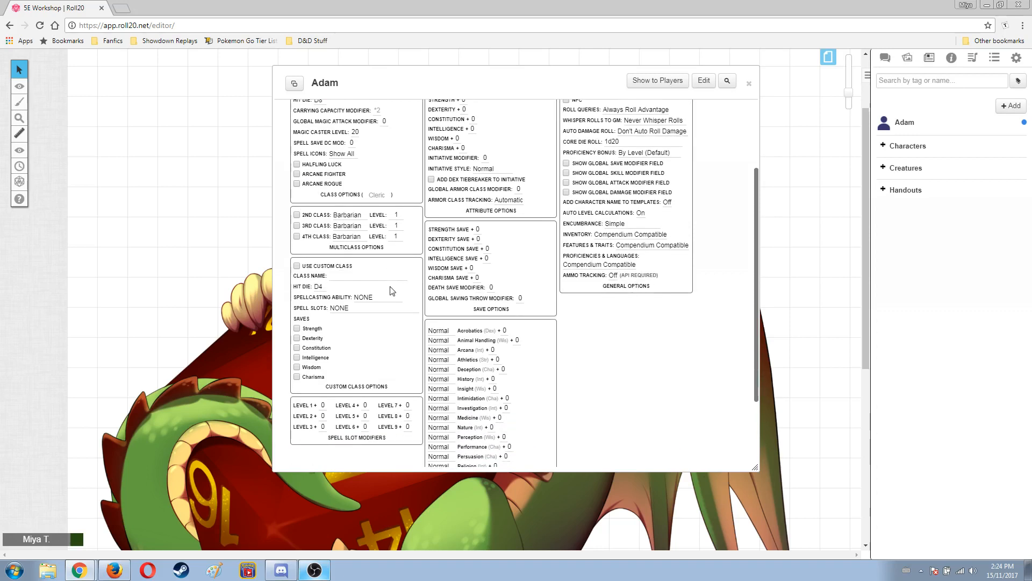
scroll(330, 290, up, 1)
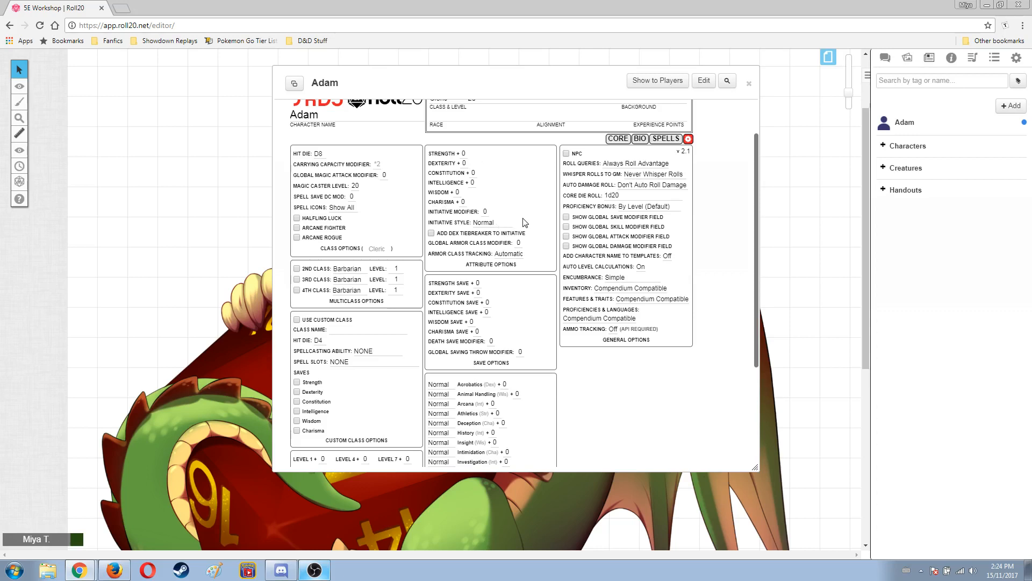
scroll(525, 207, down, 2)
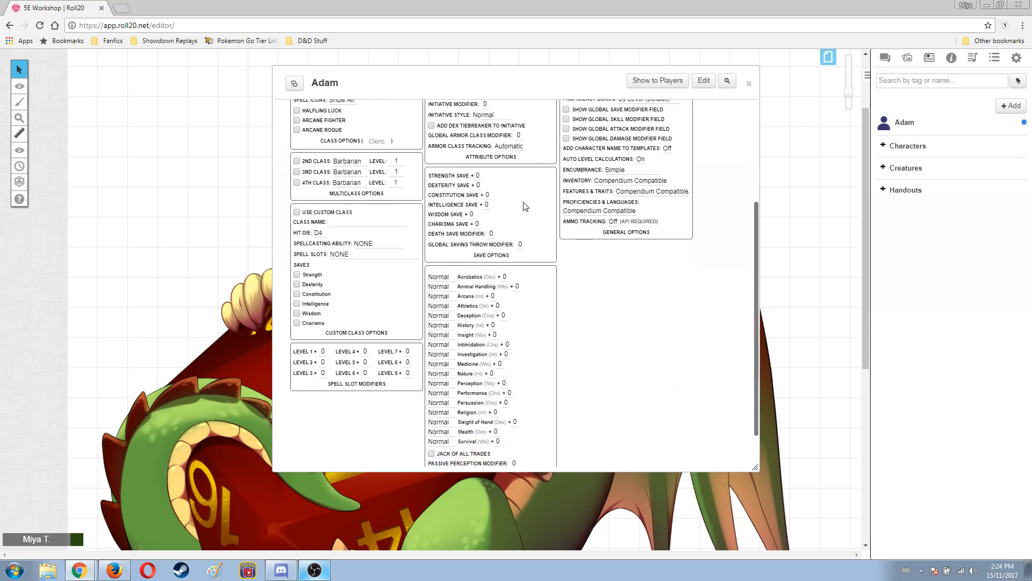
scroll(525, 207, down, 1)
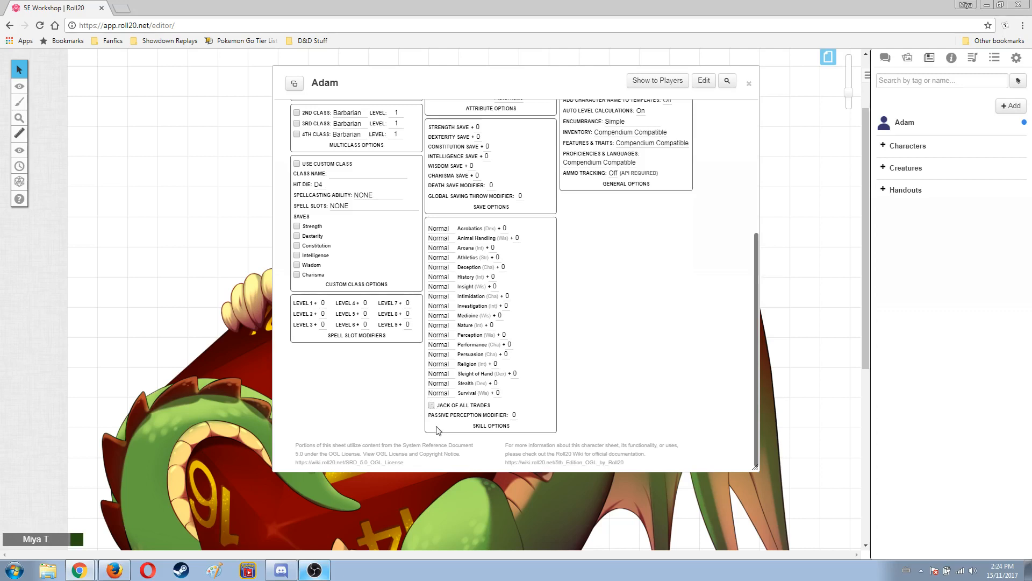
Step: Try out the Jack of All Trades option and the Normal and Expertise choices in the skill options
click(431, 406)
click(439, 276)
click(440, 276)
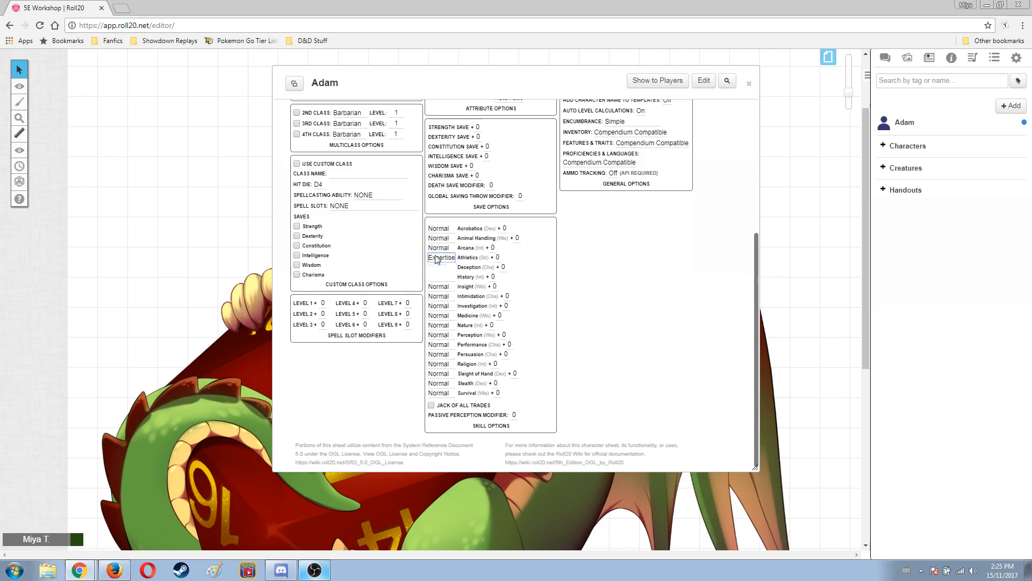
click(440, 268)
click(441, 271)
Step: Return to the sheet's Core page, set the Cleric's level to 1 and enter Human as the race
scroll(513, 422, up, 5)
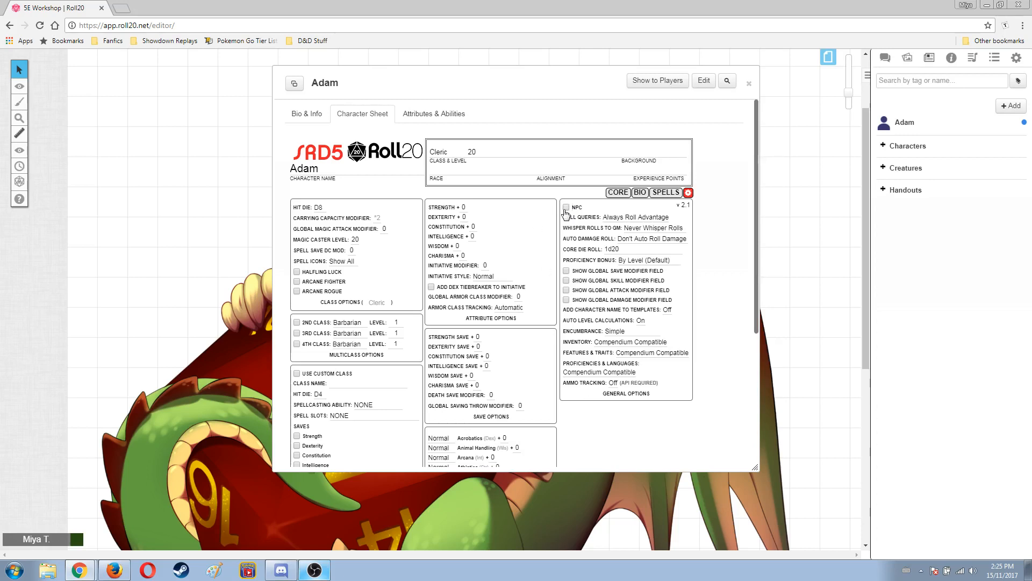
click(620, 193)
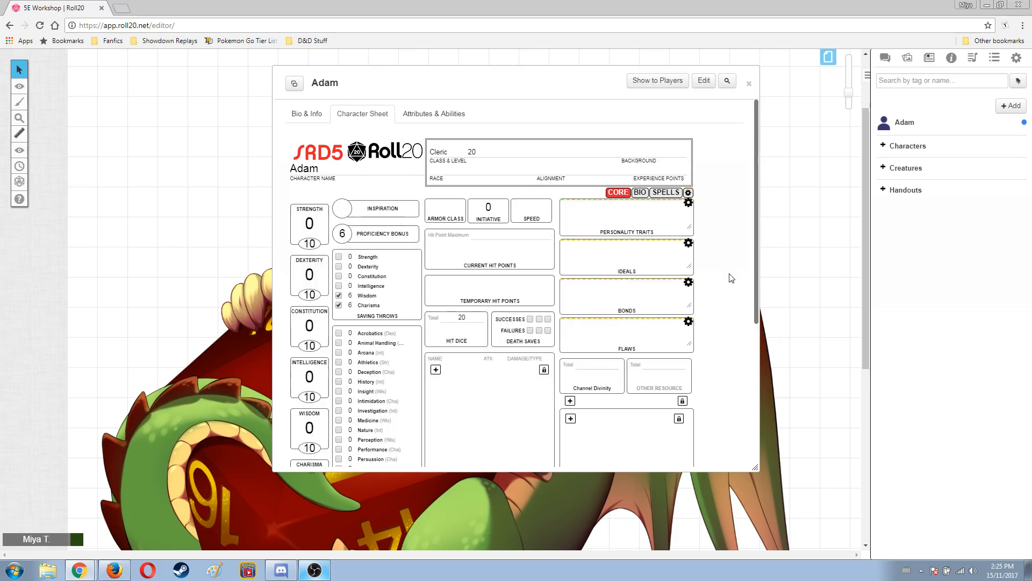
double_click(472, 152)
text(1)
scroll(313, 227, down, 3)
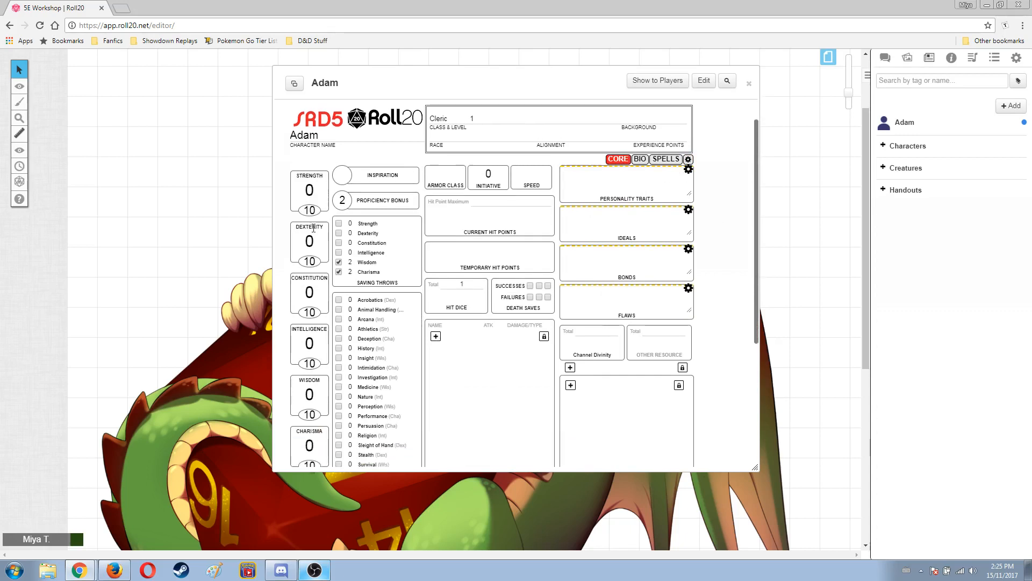
scroll(321, 280, up, 3)
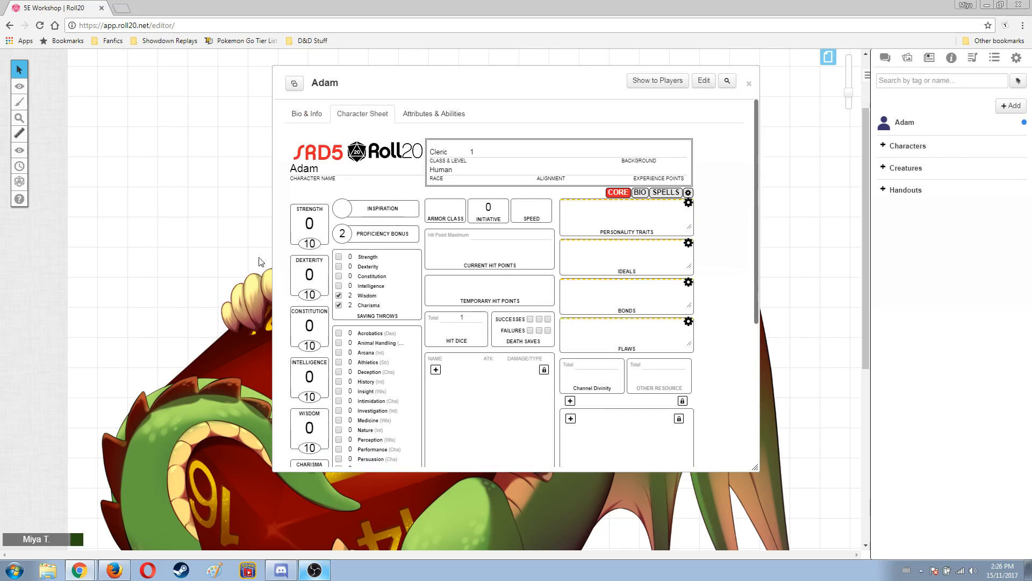
Step: Set the character's Strength score to 16, Dexterity to 14 and Constitution to 13
double_click(314, 243)
text(16)
double_click(313, 295)
text(14)
double_click(314, 345)
text(13)
Step: Set the character's Intelligence score to 6, Wisdom to 17 and Charisma to 11
click(316, 398)
key(BackSpace)
key(BackSpace)
text(6)
scroll(316, 398, down, 1)
click(316, 397)
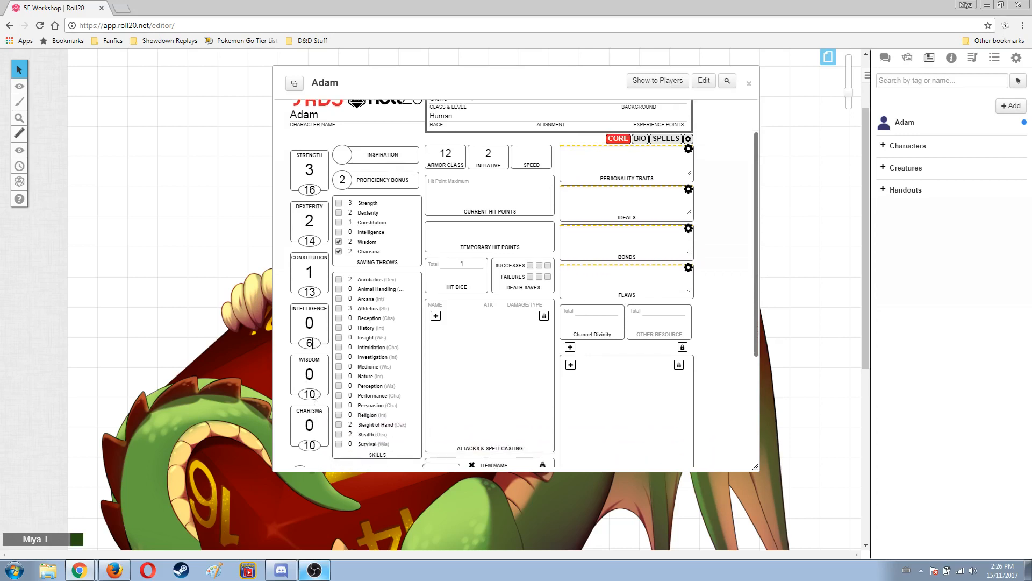
key(BackSpace)
key(BackSpace)
text(17)
click(315, 444)
key(F1)
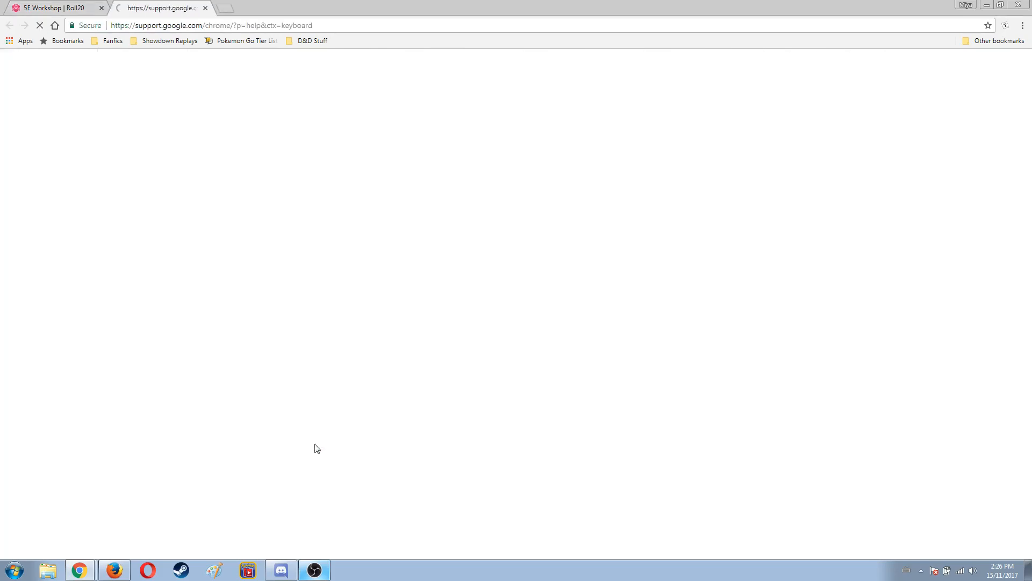
key(ctrl+w)
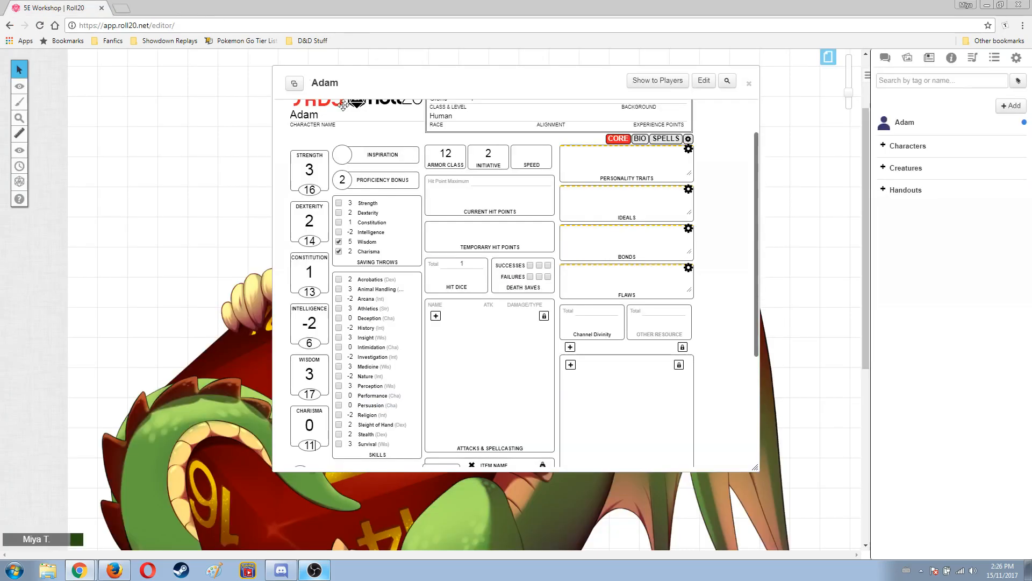
Step: Look over the saves and skills, and mark Religion, Medicine, Insight and Arcana as proficient skills
scroll(322, 370, down, 2)
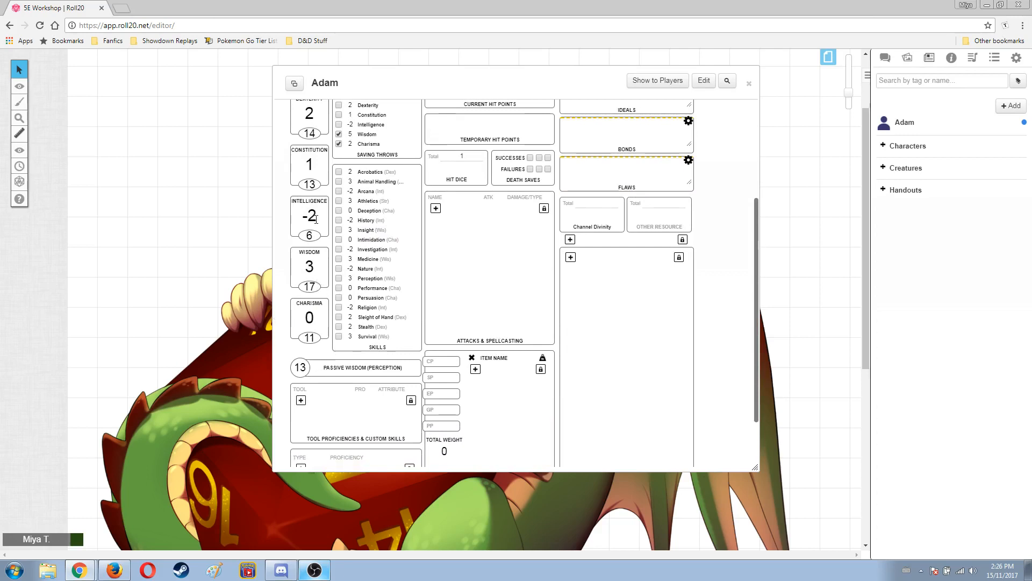
scroll(313, 221, up, 1)
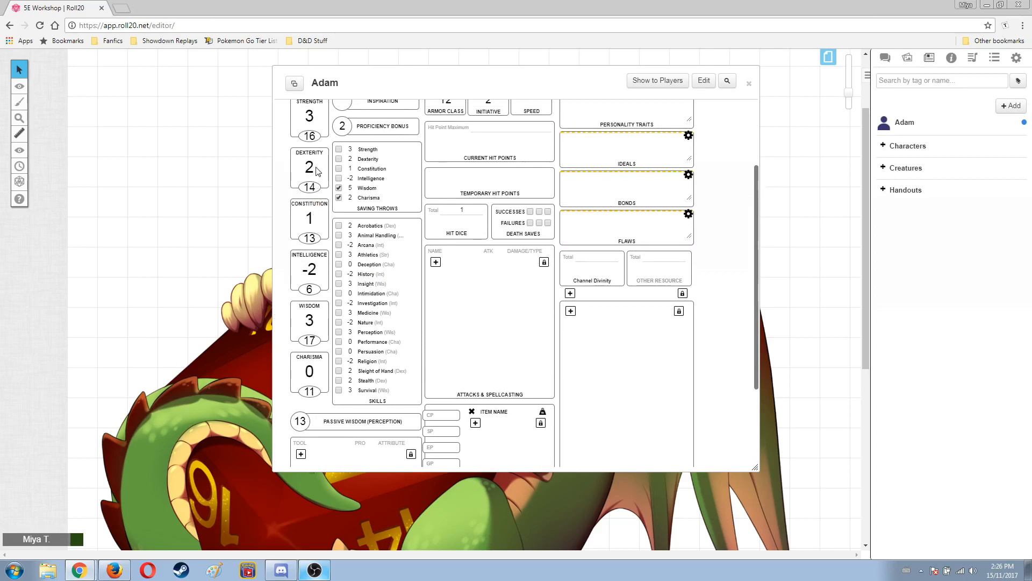
scroll(317, 181, up, 2)
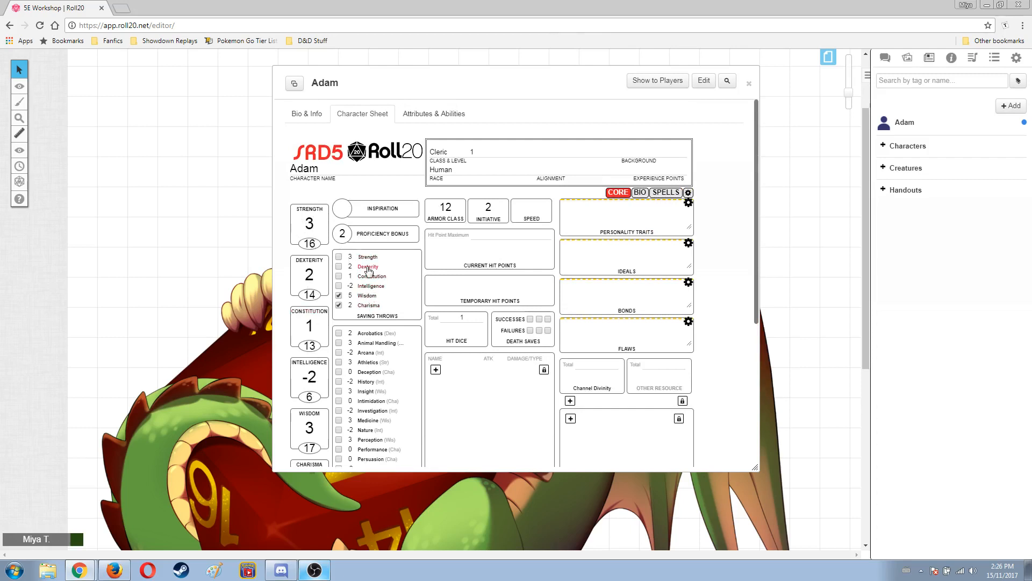
scroll(373, 290, down, 1)
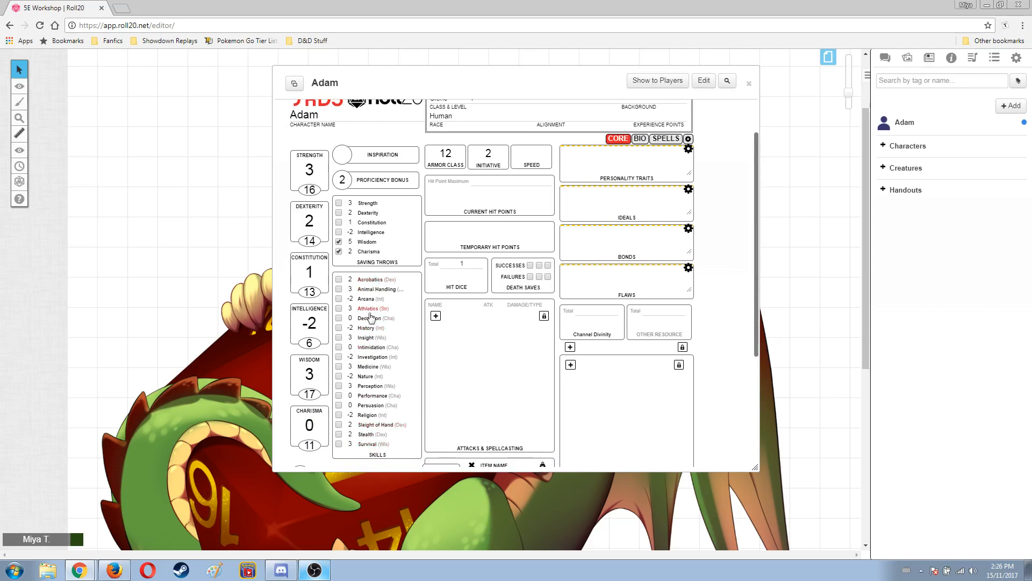
scroll(368, 393, down, 1)
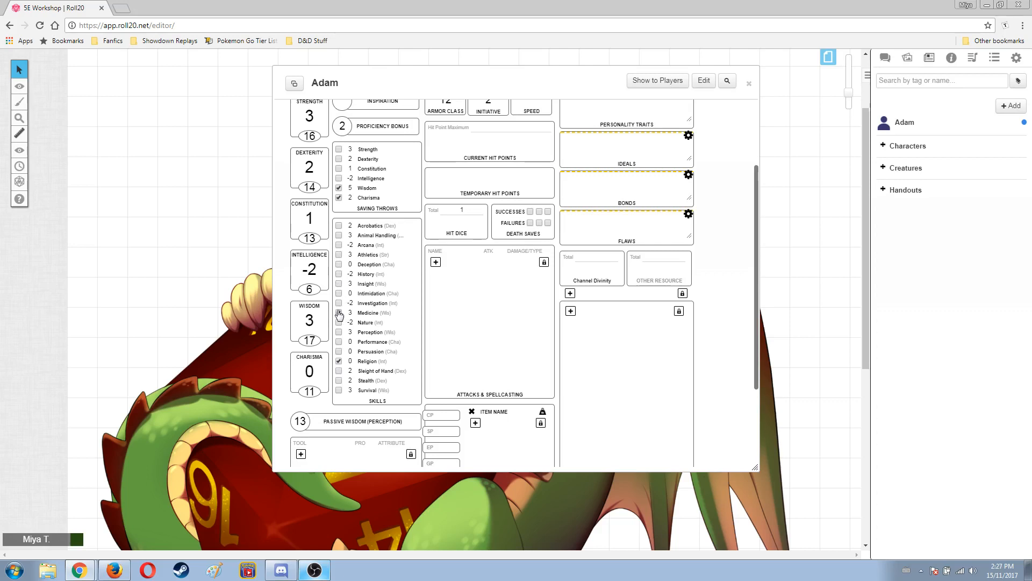
click(339, 312)
click(339, 284)
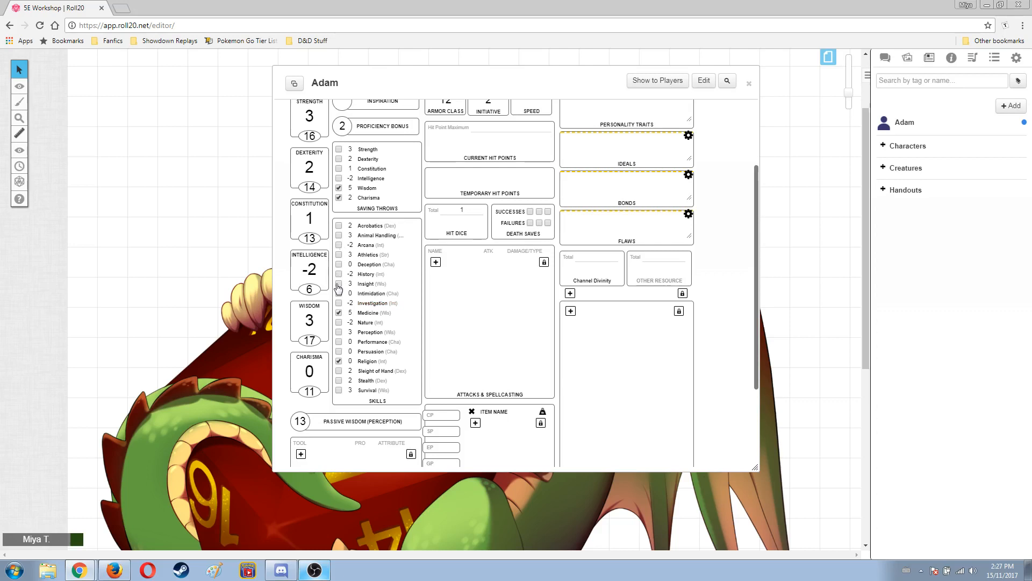
click(339, 245)
Step: Enter Custom as the character's background and LG as the alignment
scroll(396, 349, up, 2)
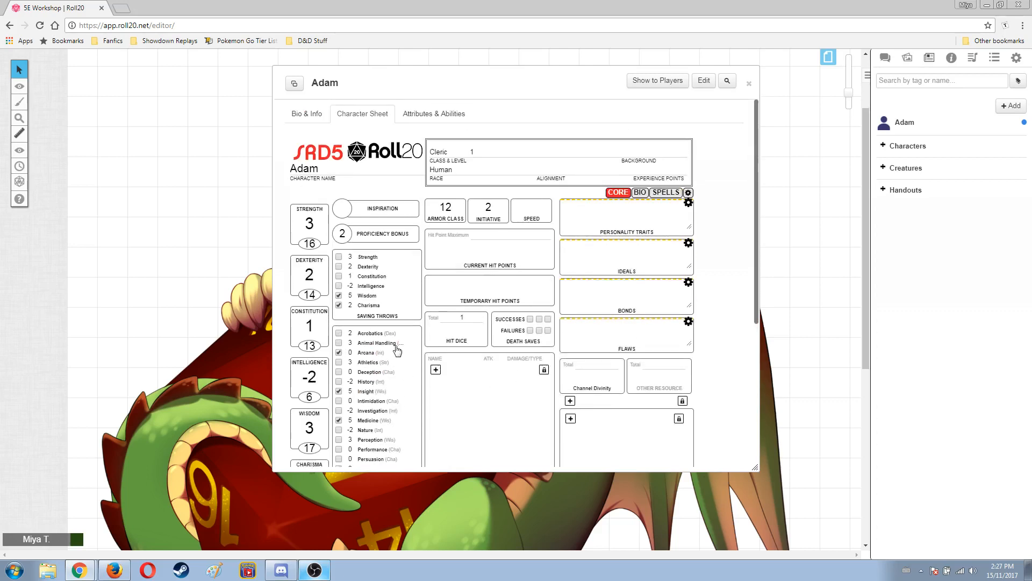
click(651, 155)
text(Custom)
Step: Set both the hit point maximum and the current hit points to 9
scroll(515, 277, down, 2)
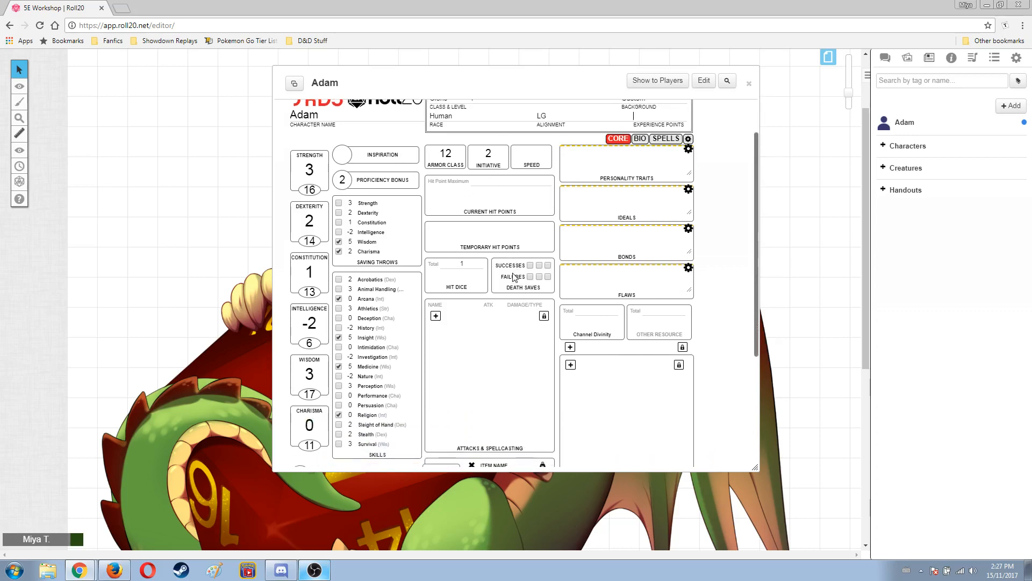
click(511, 128)
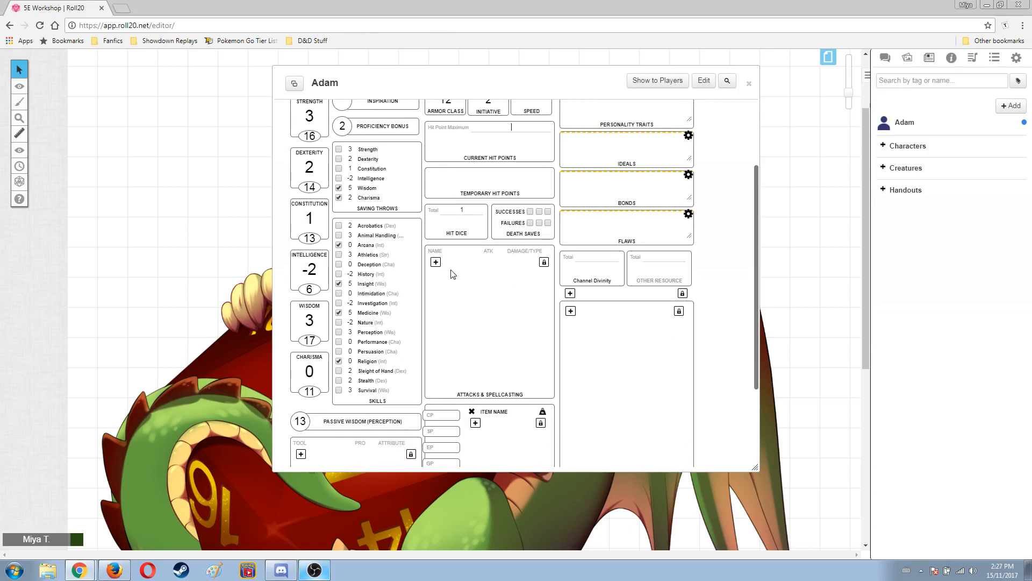
scroll(452, 274, up, 2)
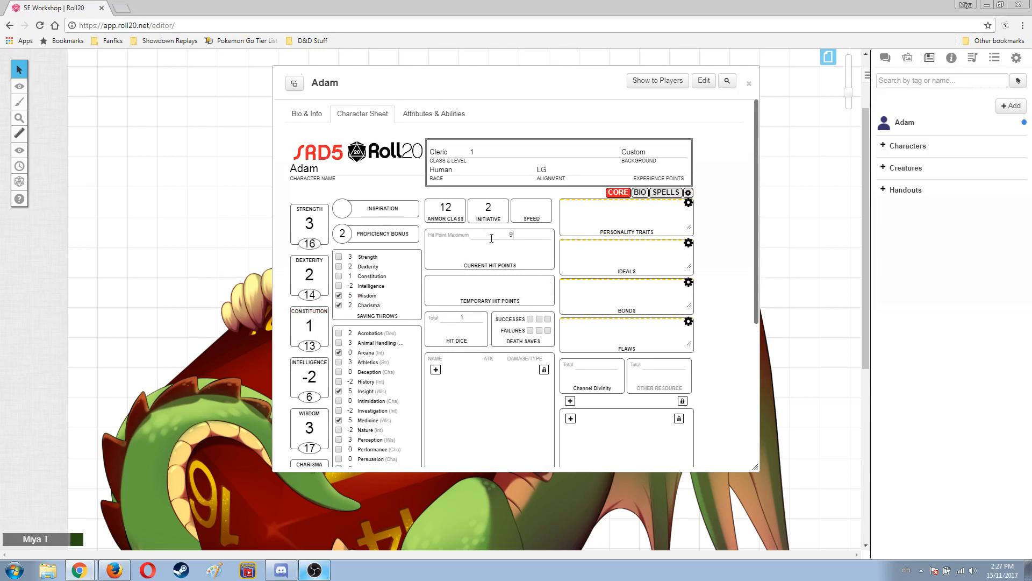
click(494, 255)
text(9)
Step: Look over the remaining Core sections and enter the placeholder text gdszd as the character's flaws
scroll(470, 411, down, 3)
scroll(479, 388, down, 2)
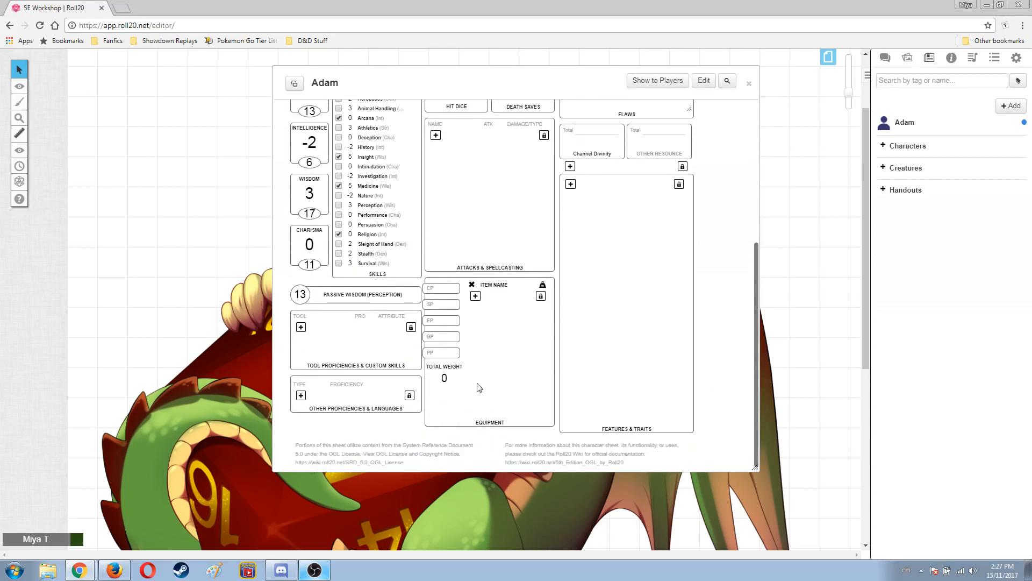
scroll(495, 376, up, 3)
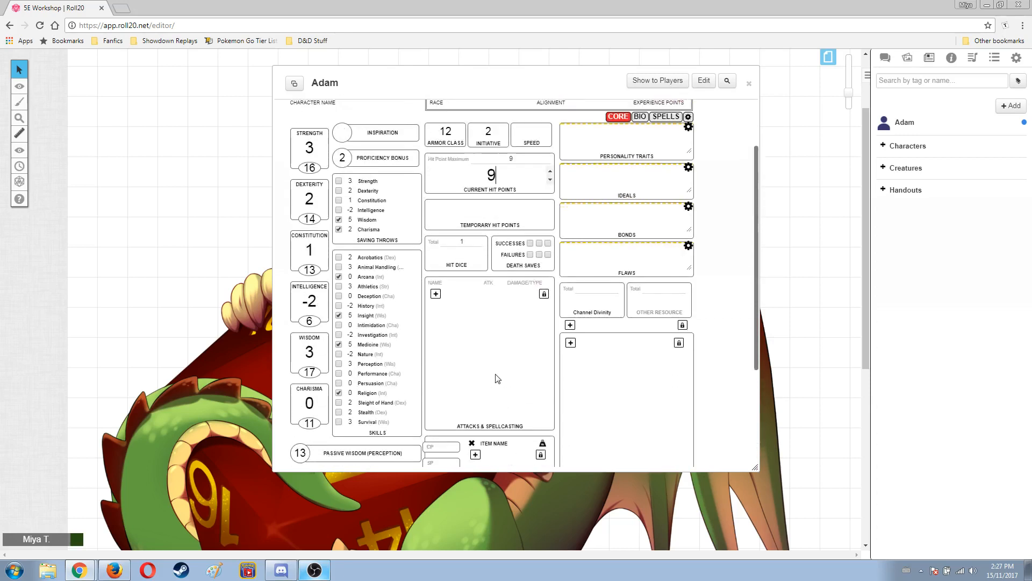
scroll(497, 378, up, 2)
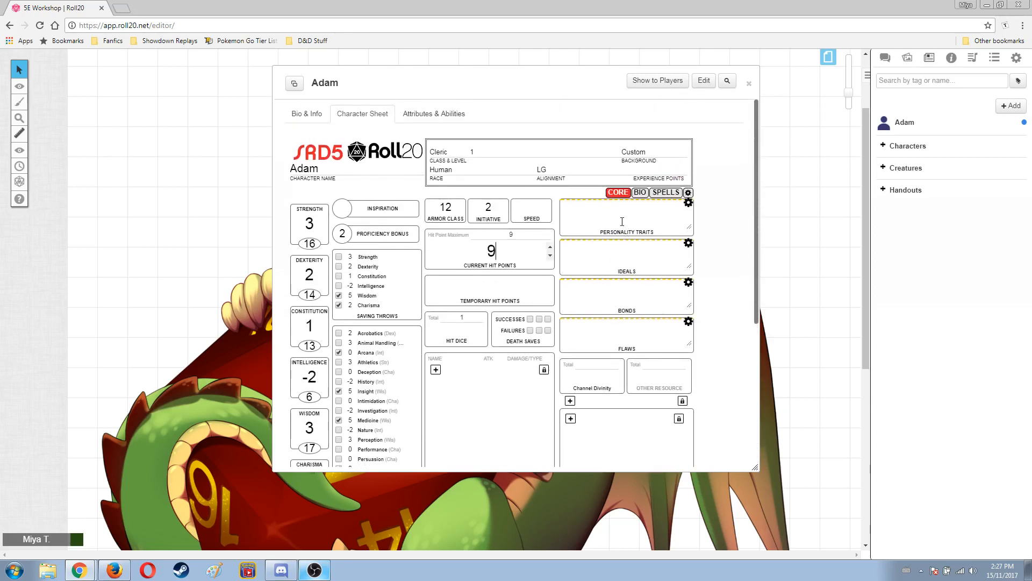
click(596, 298)
text(gdszd)
Step: Set the Channel Divinity total and current value to 1, and add another row of resource fields
scroll(587, 289, down, 4)
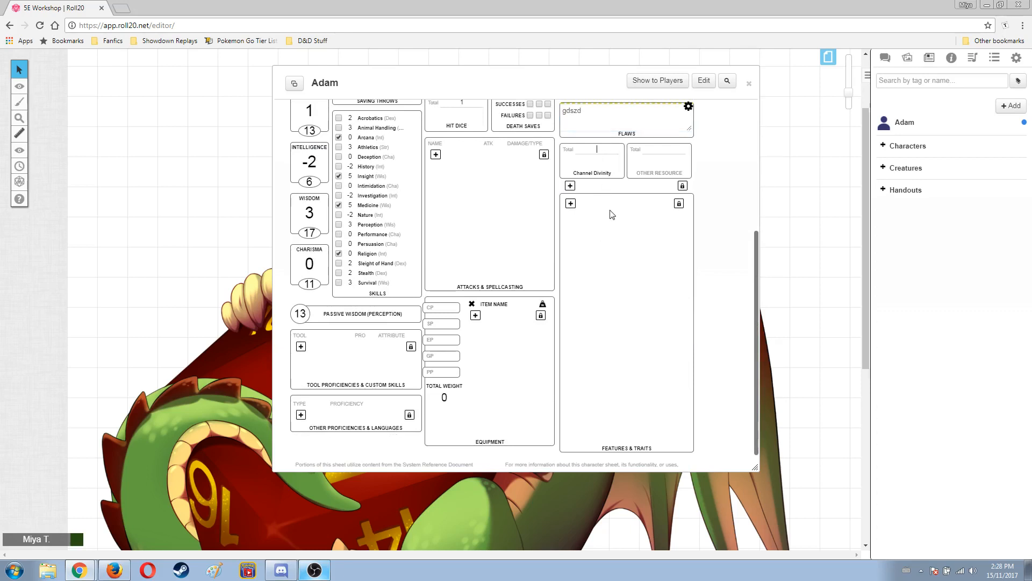
click(619, 160)
click(593, 167)
text(1)
click(570, 186)
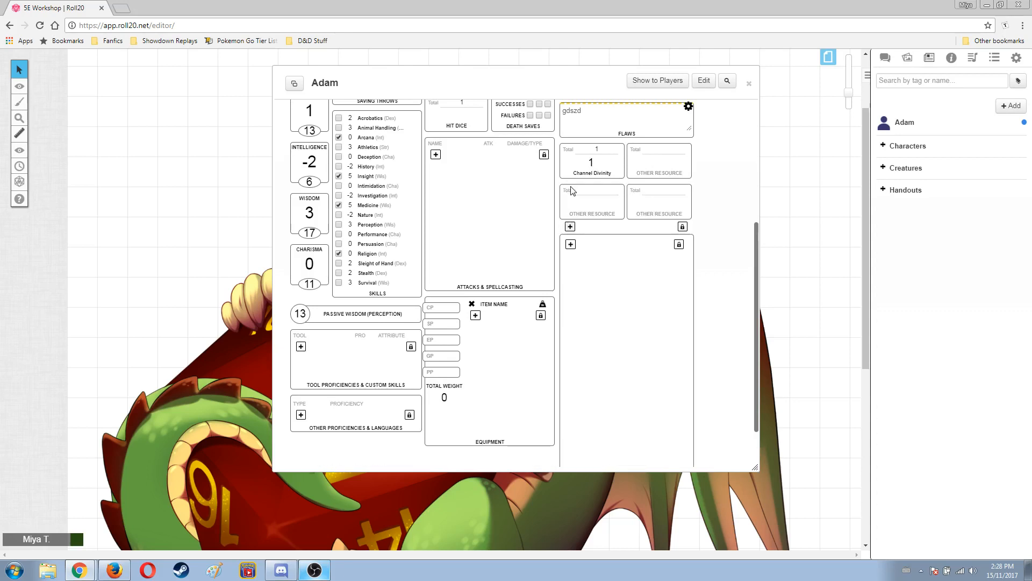
Step: Add another row of resource fields, and switch the resource rows between their unlocked editing mode and the locked state
click(570, 227)
click(682, 268)
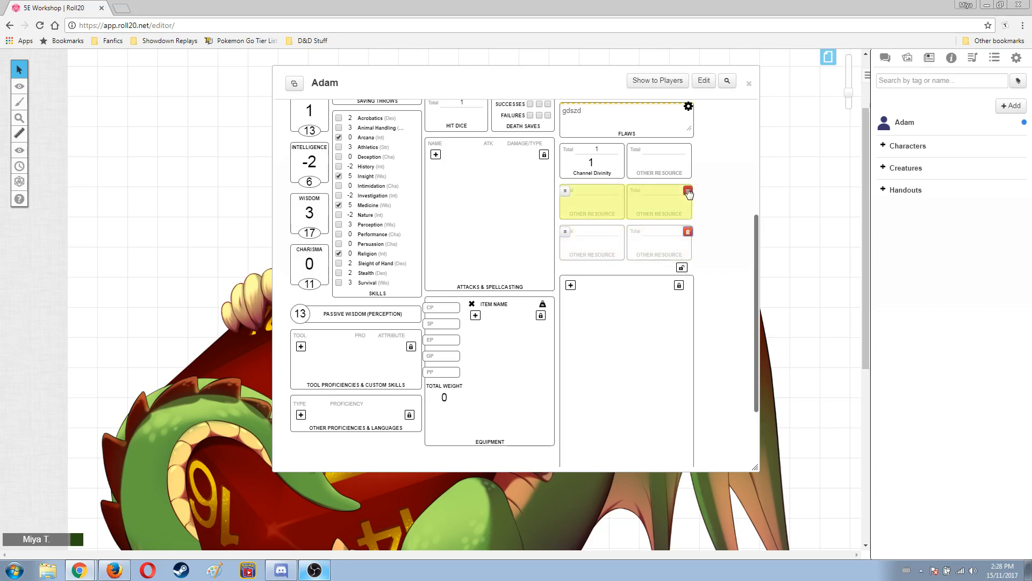
click(682, 268)
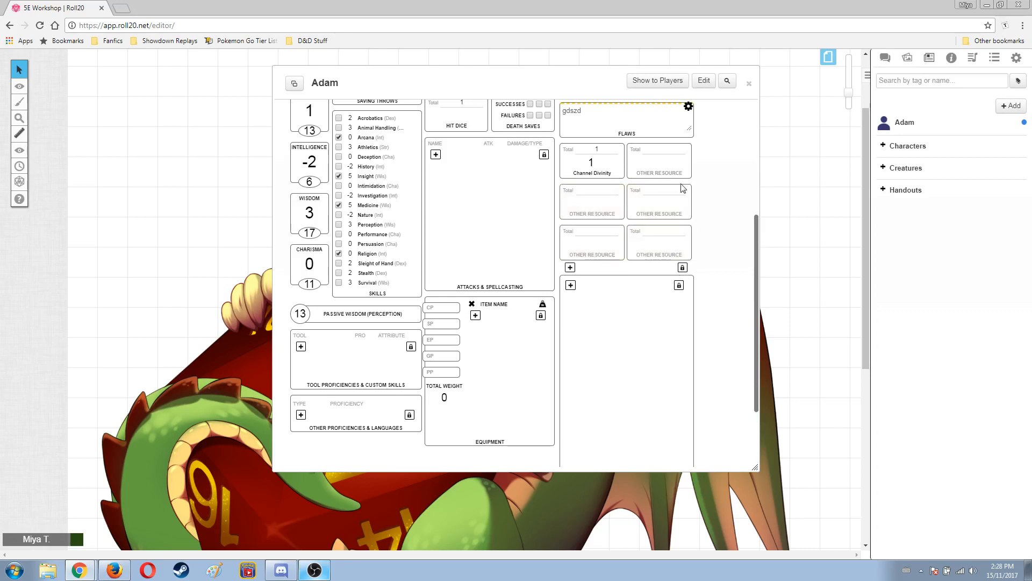
click(682, 267)
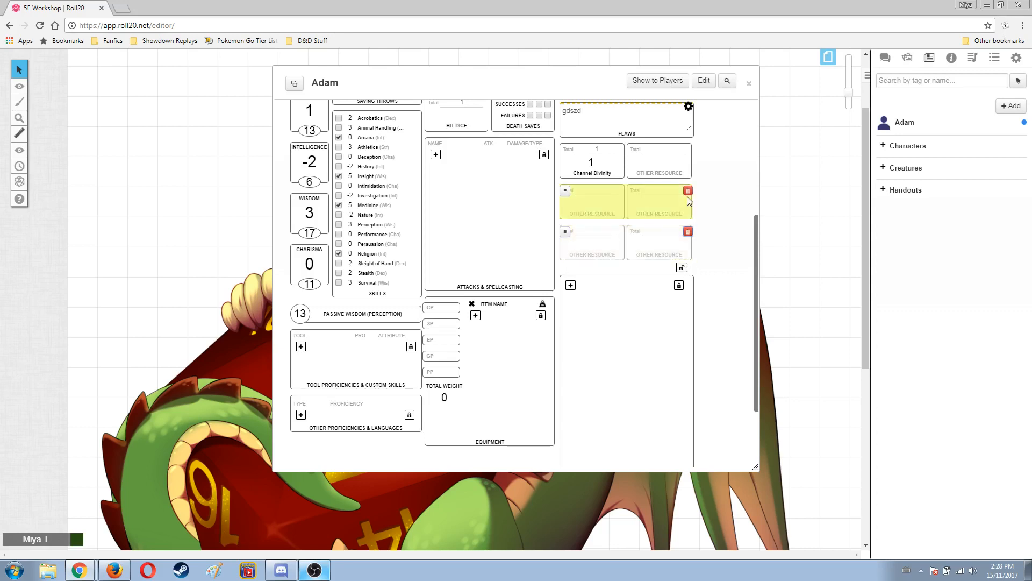
click(683, 268)
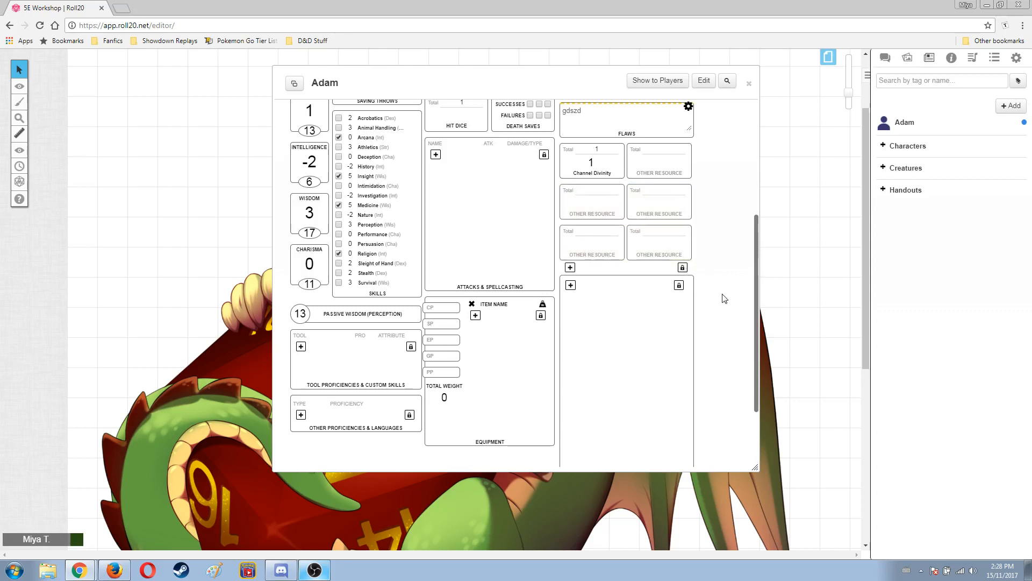
Step: Enter 15 gold pieces and 3 silver pieces in the Equipment section's currency fields
scroll(646, 227, up, 4)
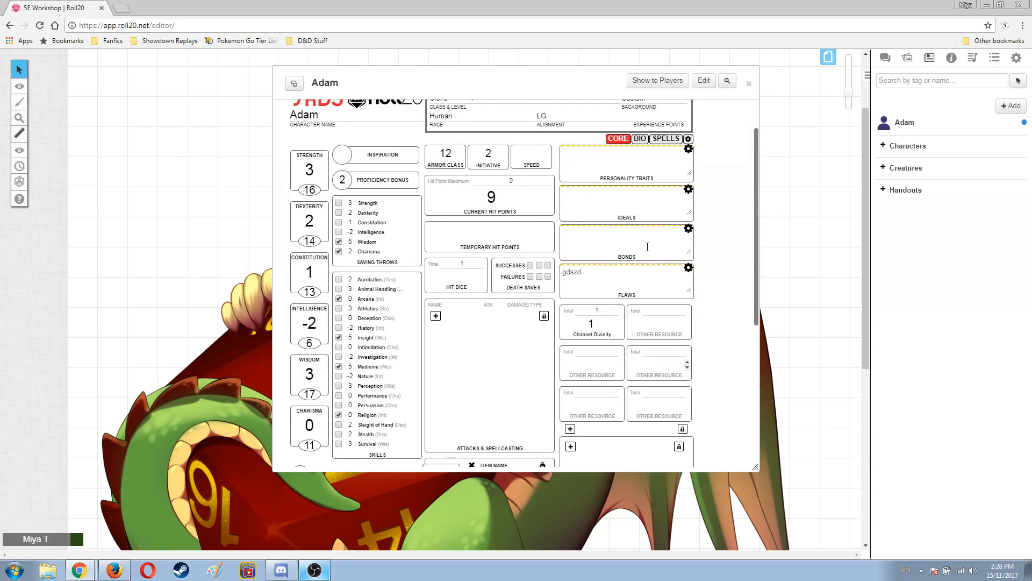
scroll(647, 251, down, 5)
scroll(647, 251, down, 1)
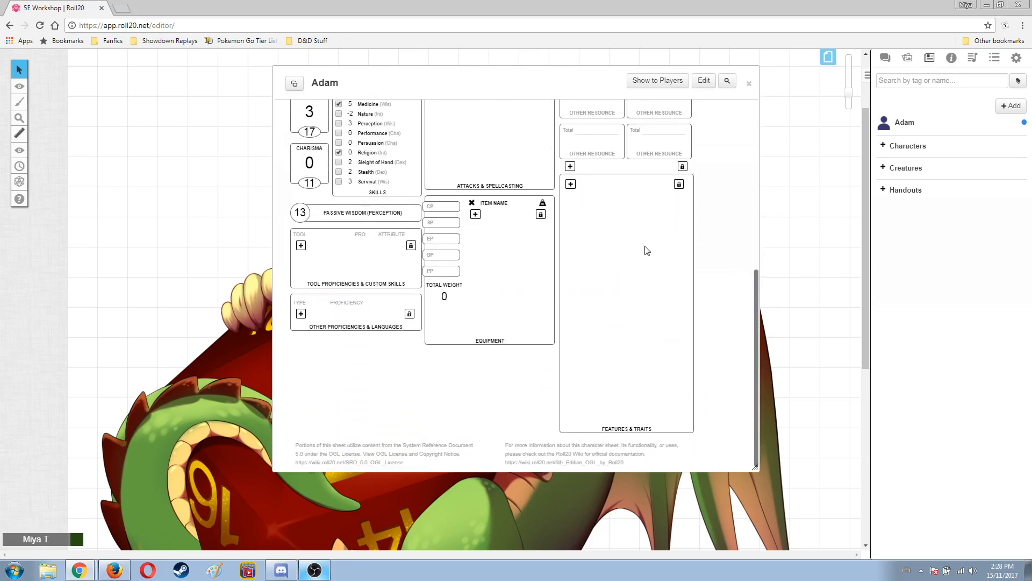
click(441, 256)
text(15)
scroll(441, 225, up, 2)
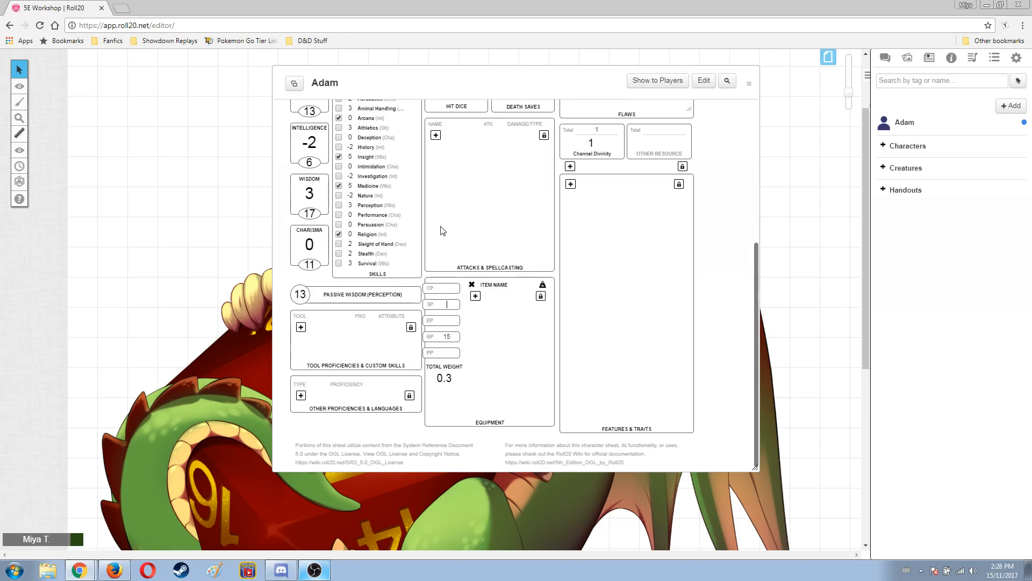
text(3)
Step: Add a tool proficiency named herbalist kit with the Proficient bonus and the Wisdom attribute, and close its settings
click(301, 327)
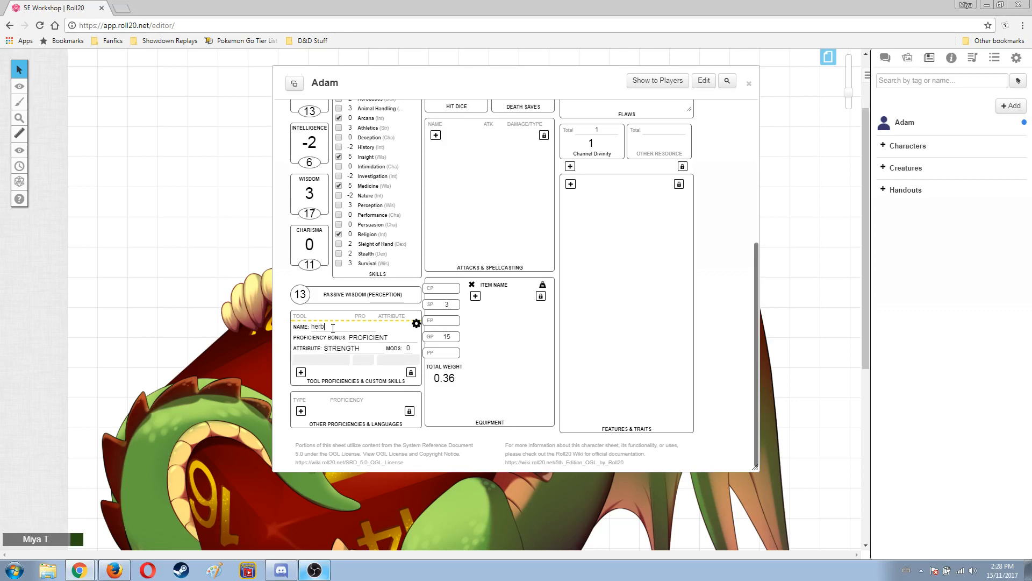
text(herbalism)
key(BackSpace)
click(383, 339)
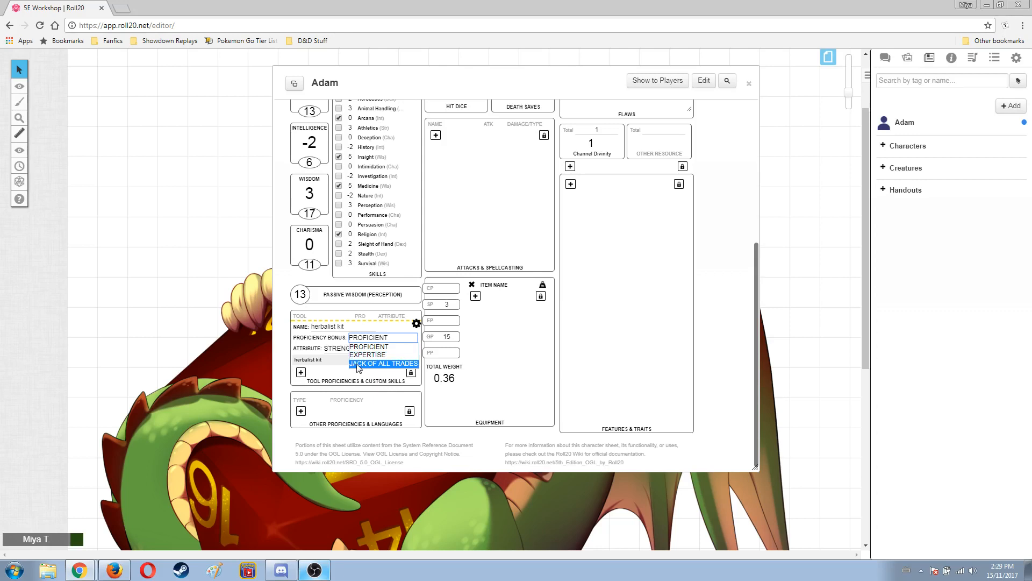
click(369, 347)
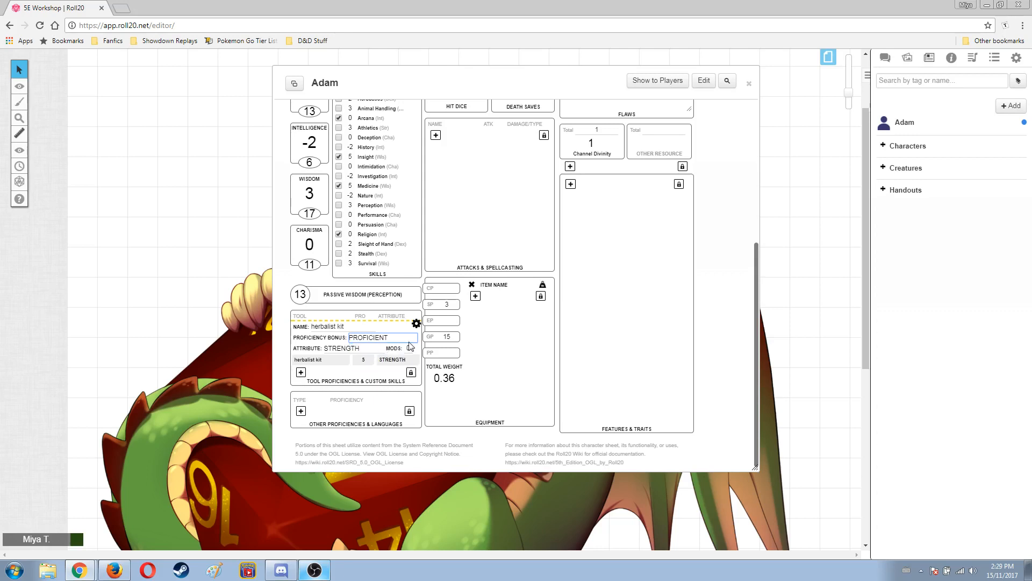
click(348, 349)
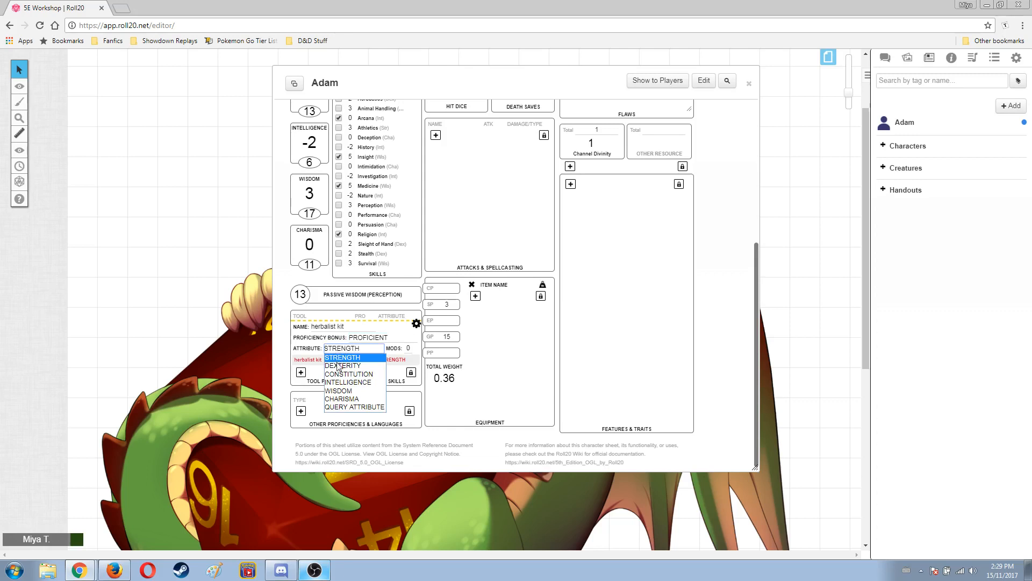
click(340, 396)
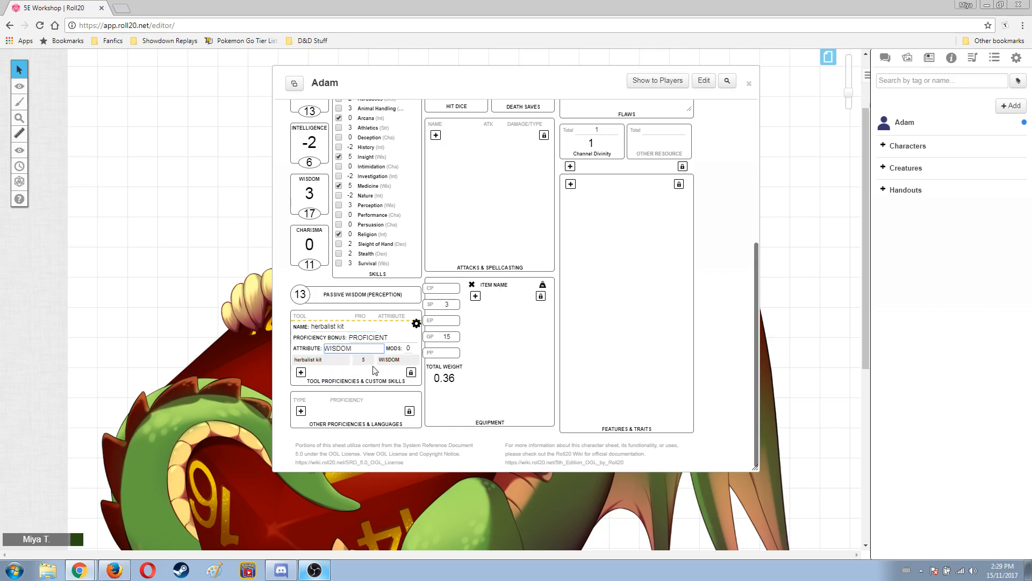
click(417, 323)
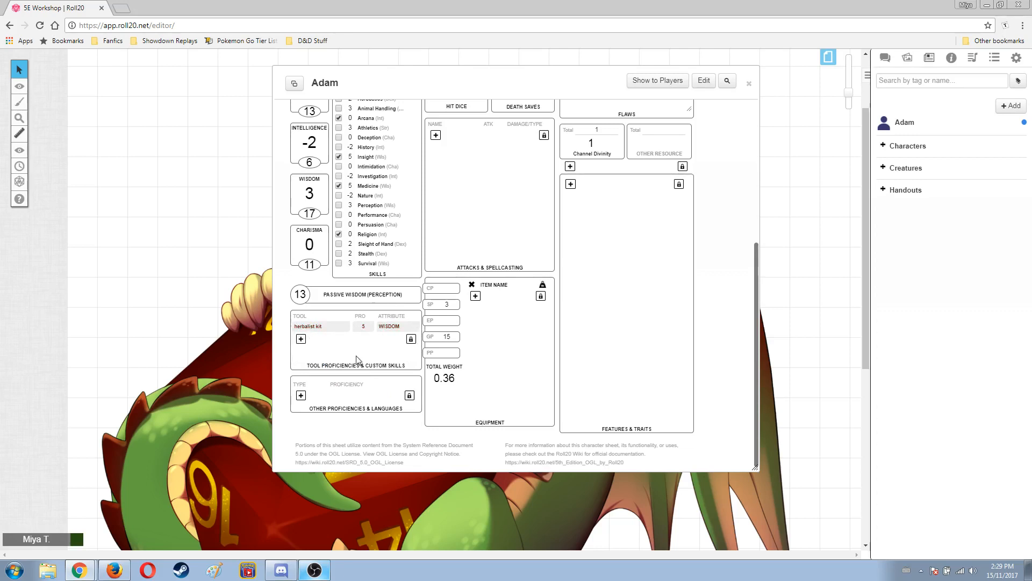
Step: Add a second tool proficiency named thieve's tools with the Expertise bonus and the Dexterity attribute, and close its settings
click(301, 339)
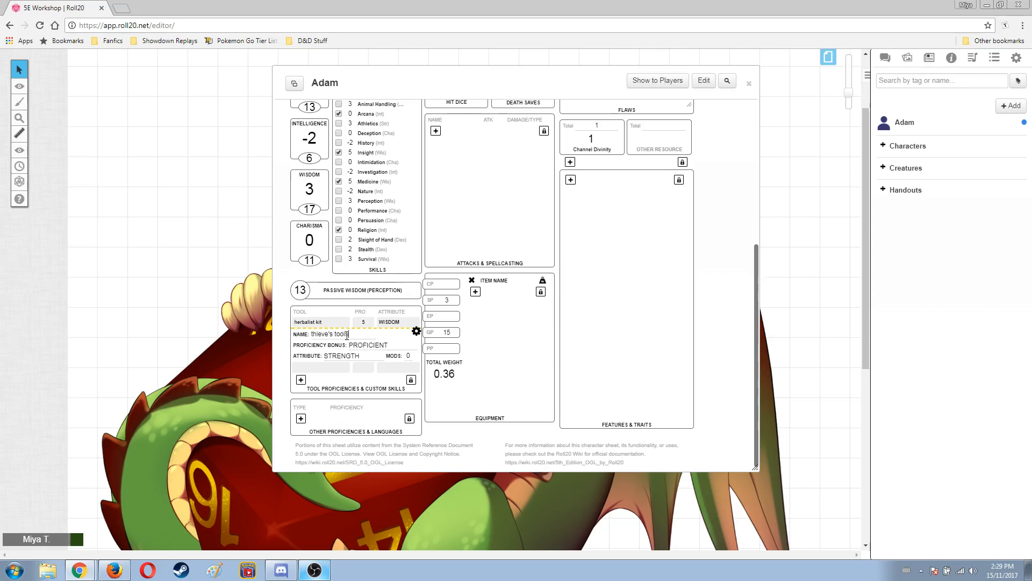
click(354, 356)
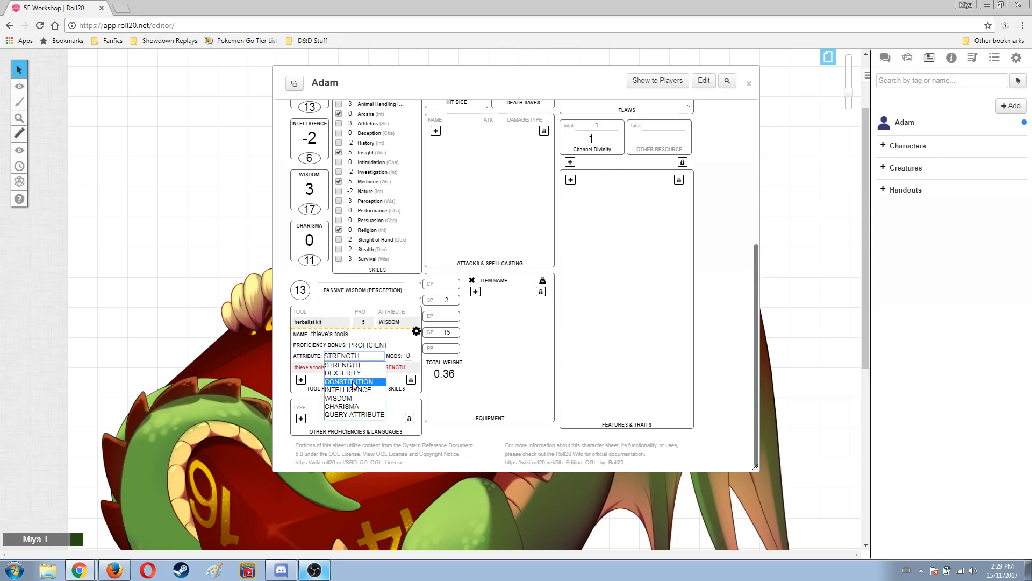
click(355, 375)
click(373, 345)
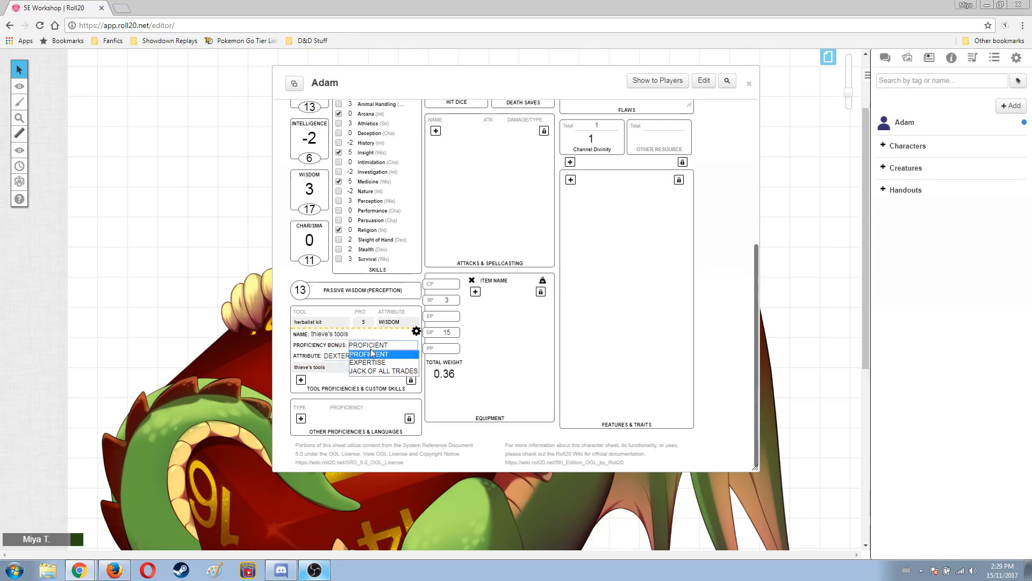
click(372, 364)
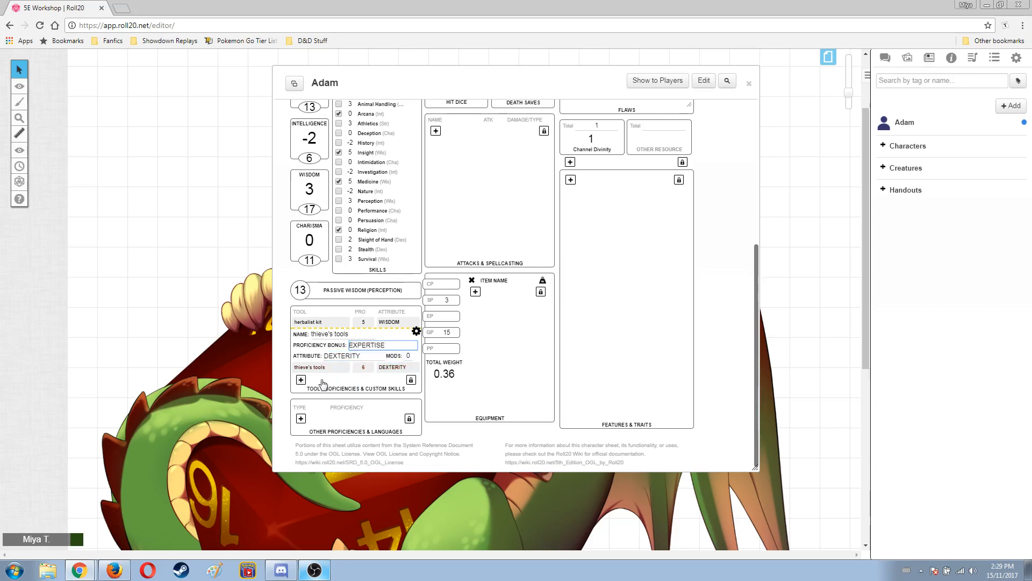
click(416, 331)
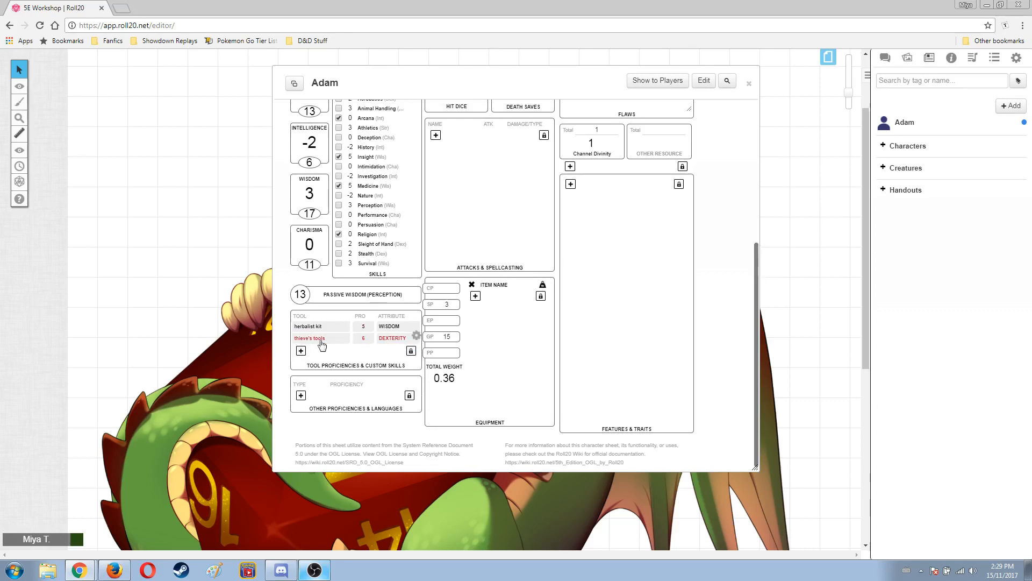
Step: Add a Language entry reading "Common, Dwarvish and Abyssal" to the other proficiencies and languages
click(301, 396)
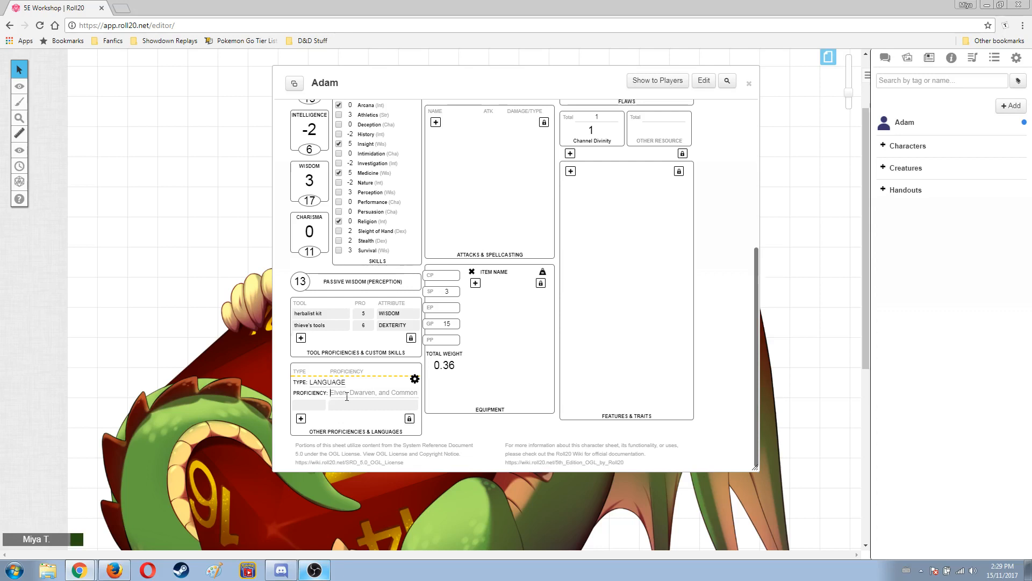
text(C)
text(ommon, Dwarvish a)
text(nd Abyssa)
text(l)
click(415, 379)
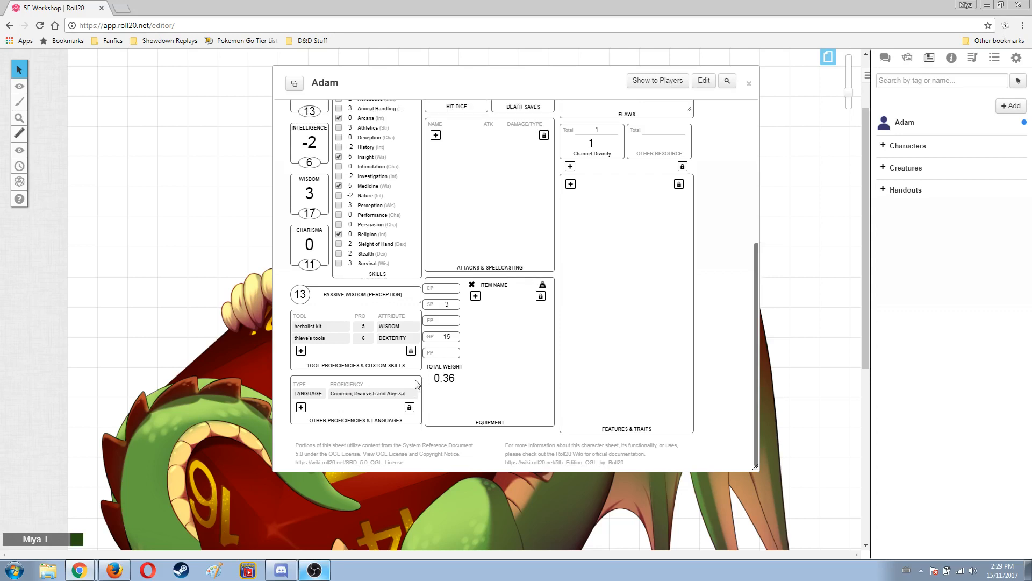
Step: Add a Weapon proficiency entry reading "simple weapons" to the other proficiencies and languages
click(301, 407)
click(329, 395)
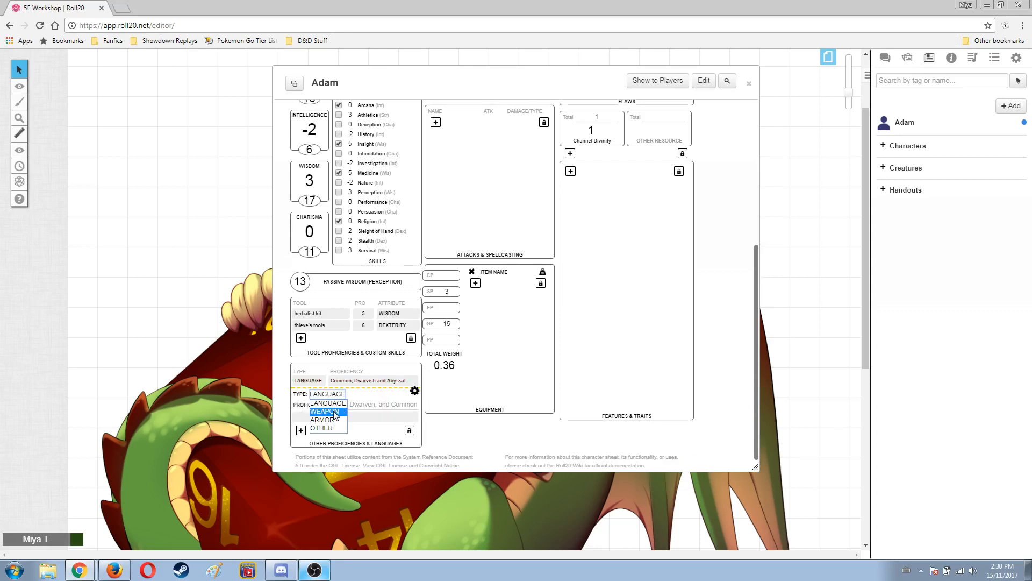
click(334, 411)
click(355, 404)
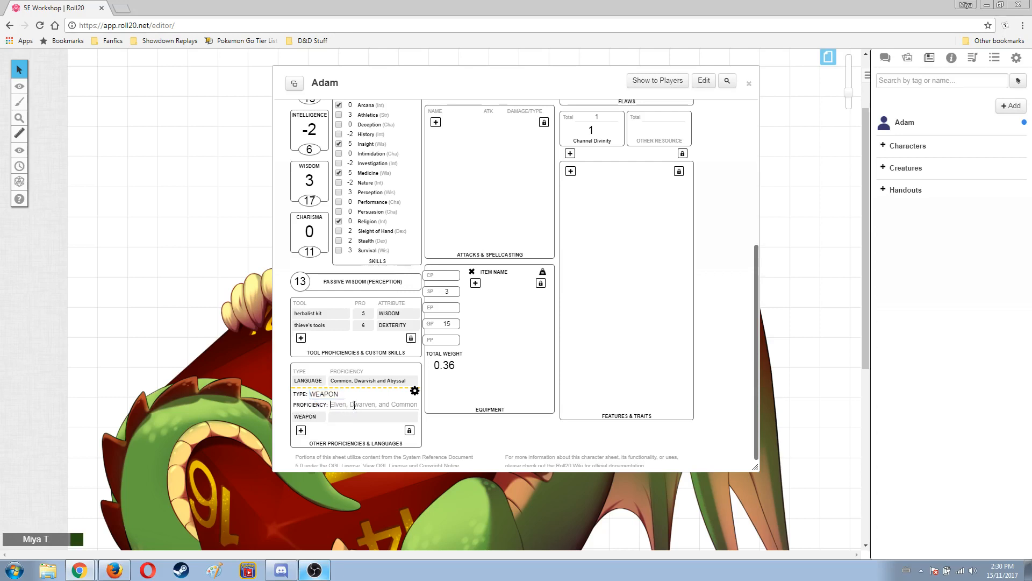
text(simple weapons)
click(414, 391)
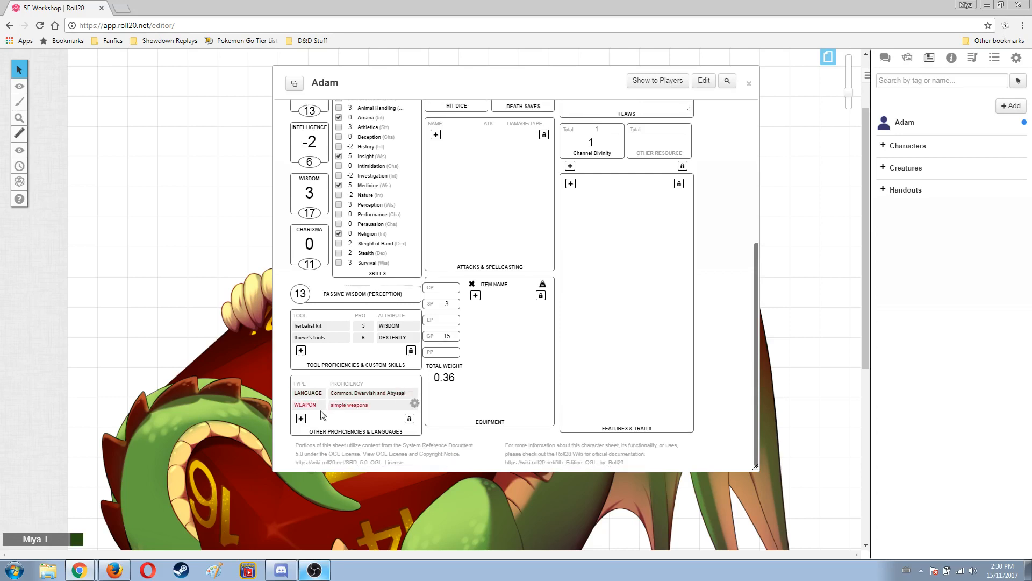
Step: Add an Armor proficiency entry reading "light, medium, shields" to the other proficiencies and languages
click(301, 418)
click(327, 406)
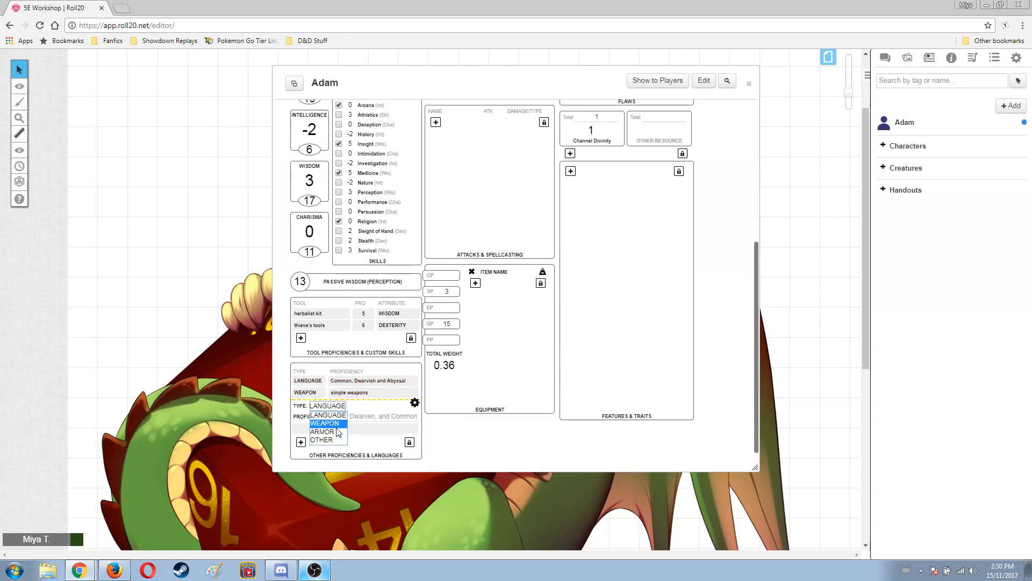
click(338, 432)
click(347, 418)
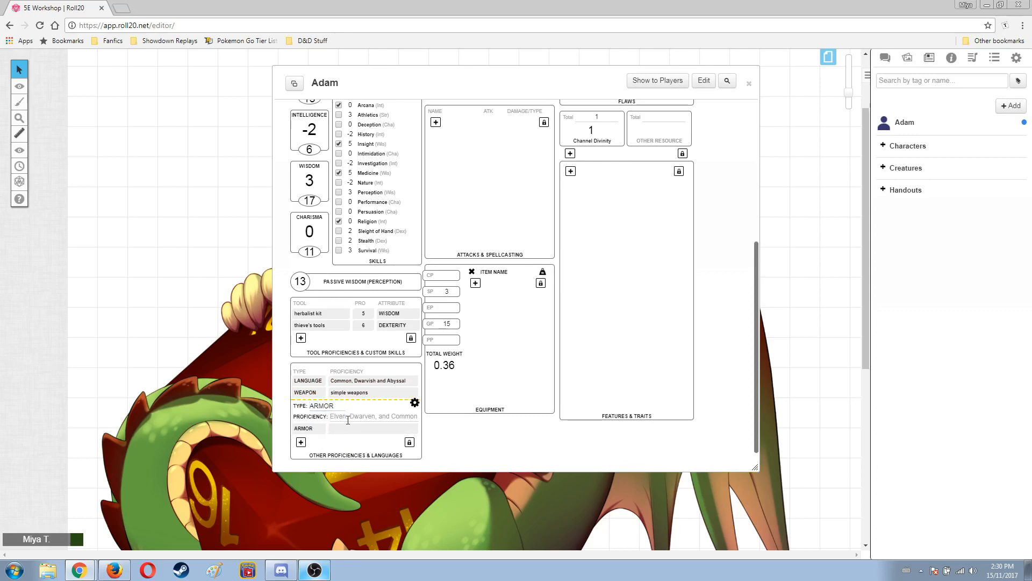
text(light, medium, shields)
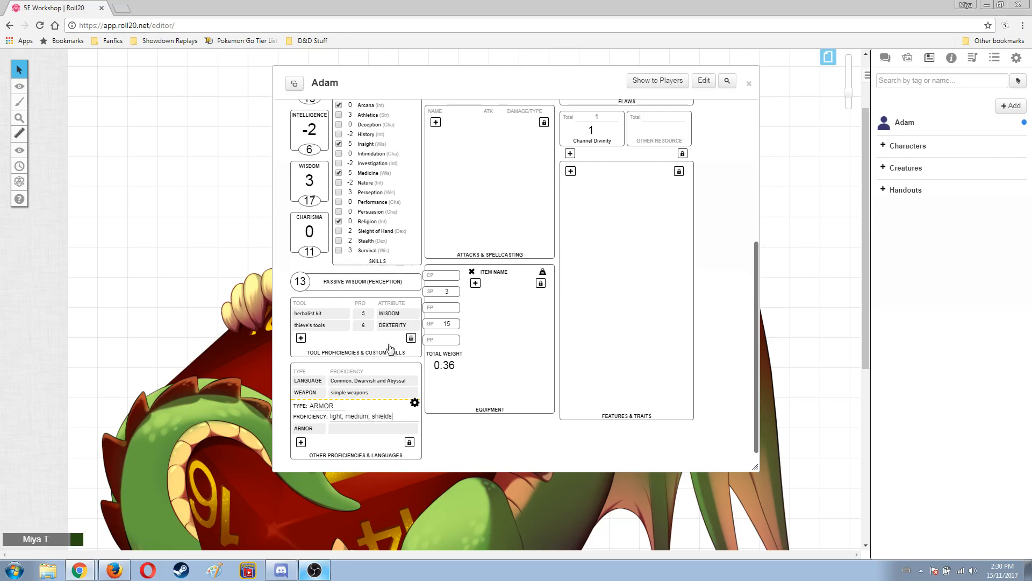
click(415, 403)
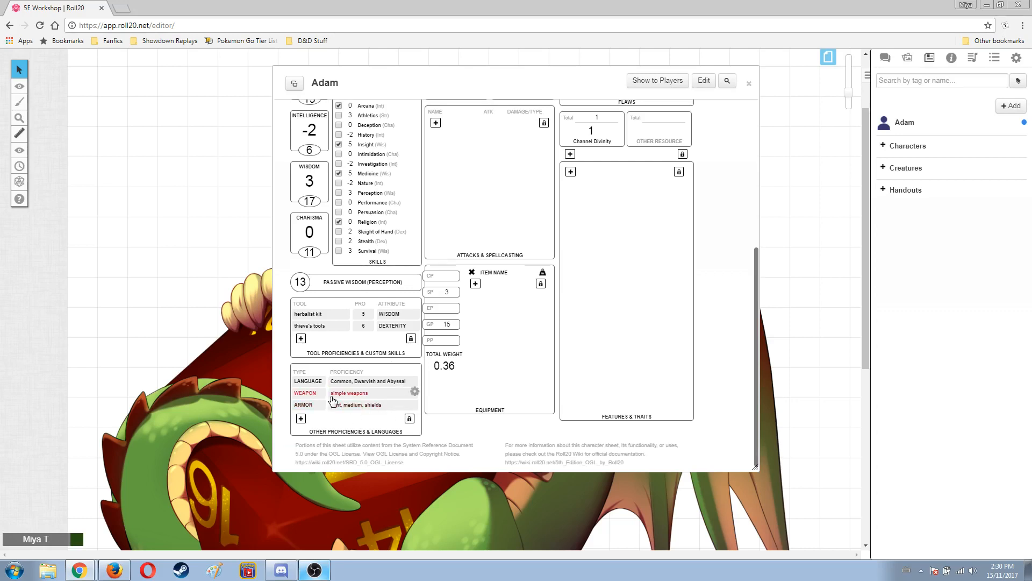
Step: Add a proficiency entry of type Other with the placeholder text "?????????" and close its settings
click(300, 419)
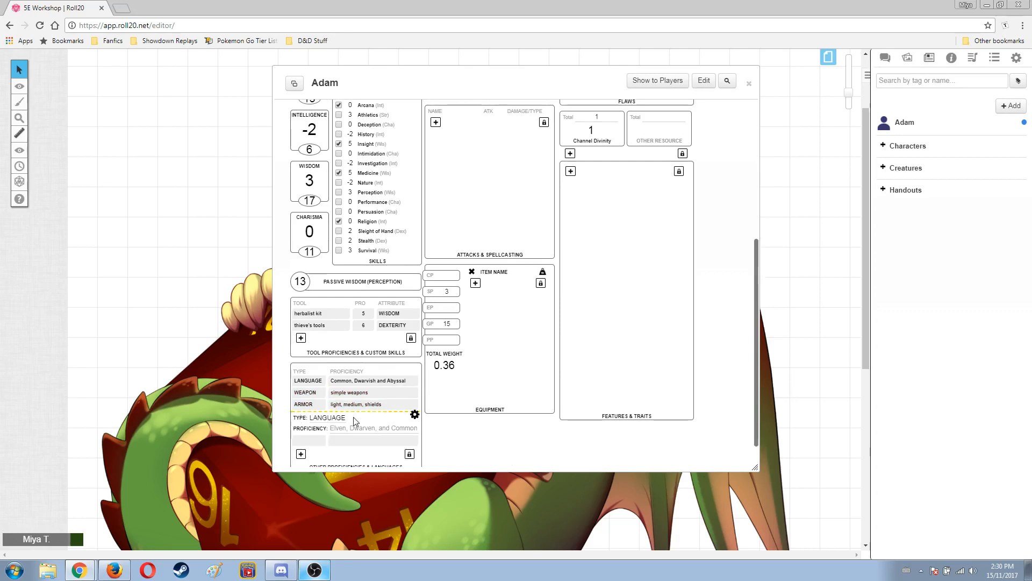
click(333, 419)
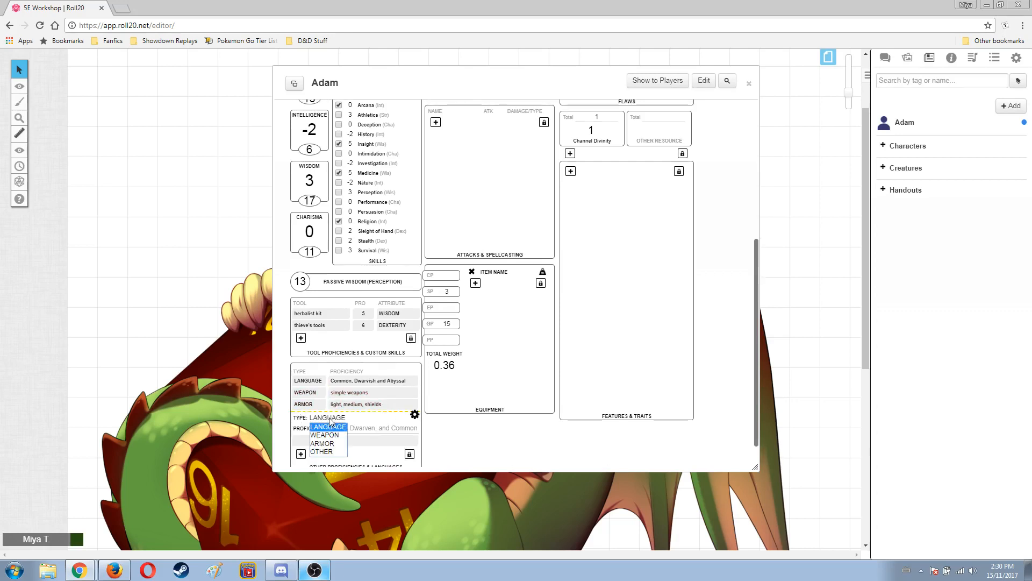
click(327, 453)
scroll(344, 435, down, 1)
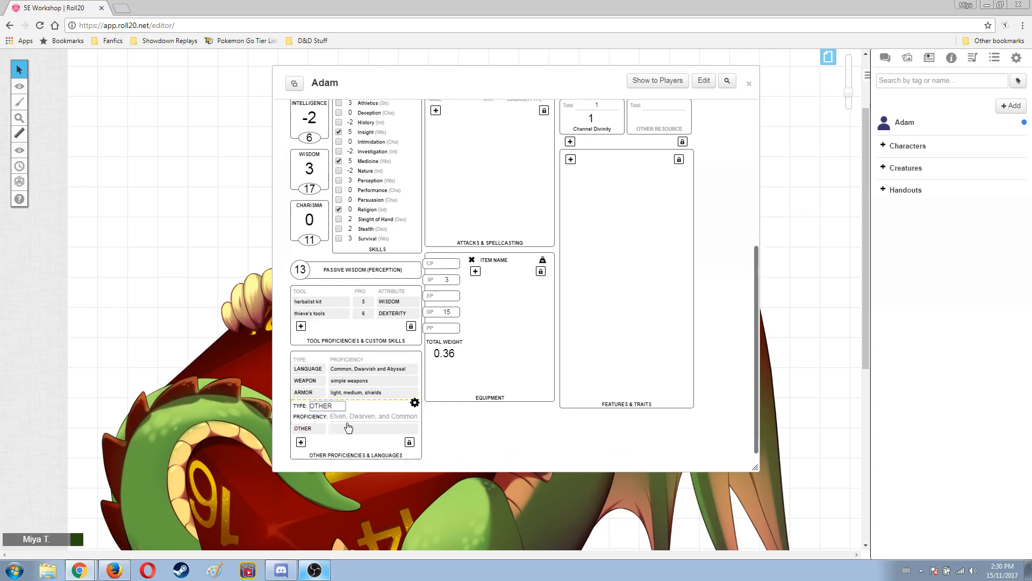
scroll(349, 409, down, 1)
click(349, 393)
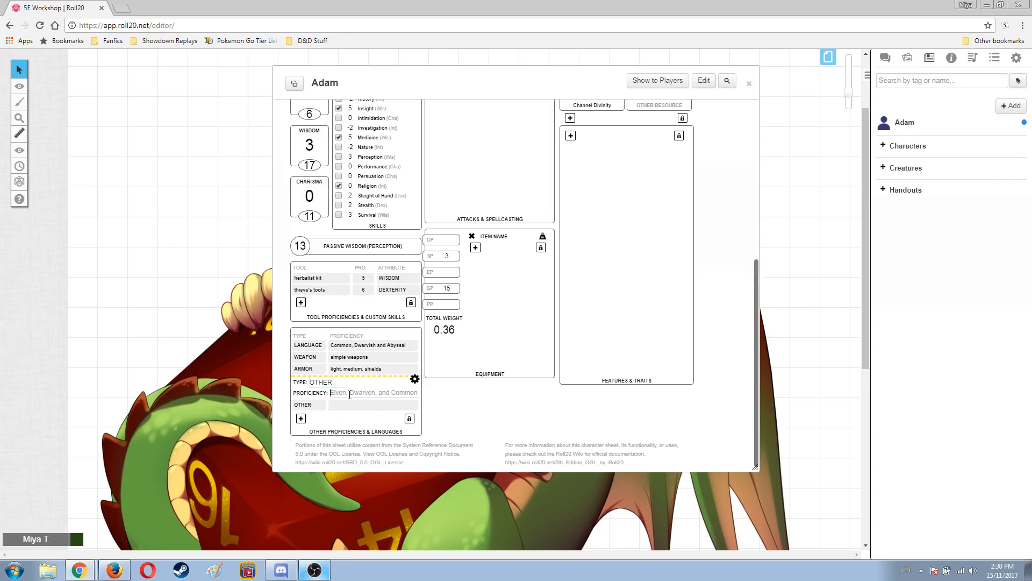
text(?????????)
click(413, 380)
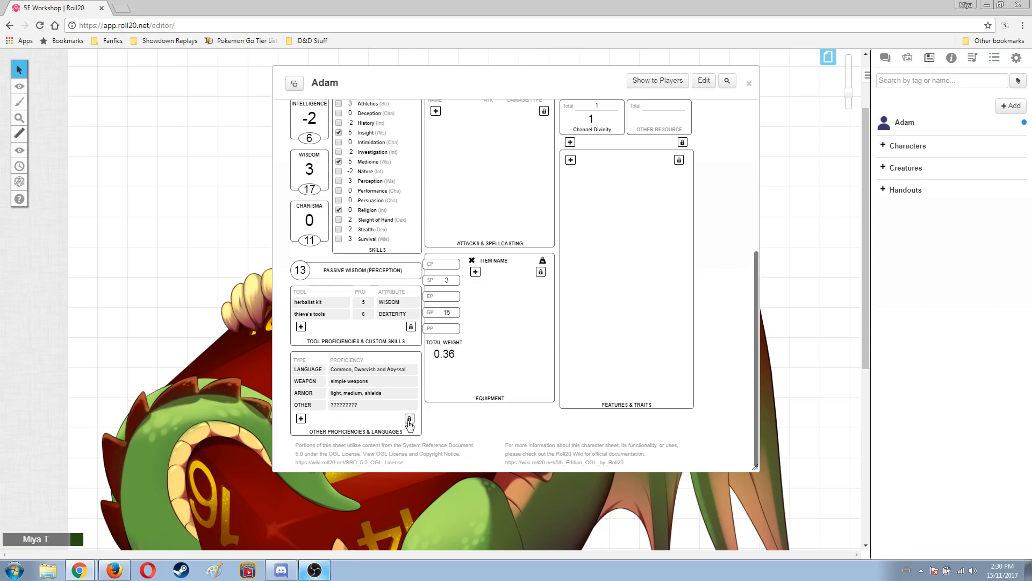
Step: Unlock the other proficiencies list, reorder it so the Language entry sits last, and delete the Other entry
click(409, 421)
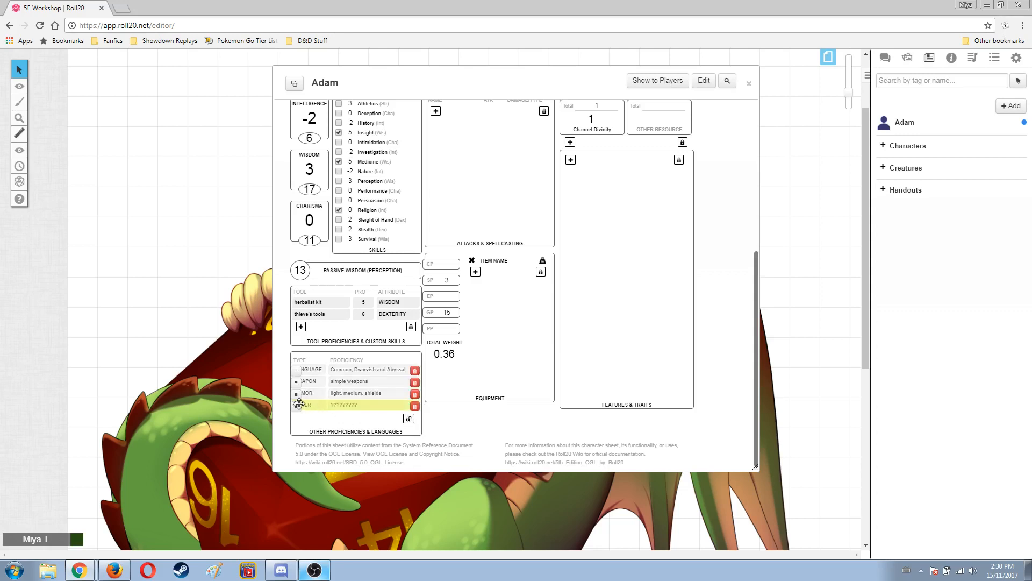
mouse_move(299, 405)
mouse_down()
mouse_move(300, 391)
mouse_move(300, 413)
mouse_move(296, 382)
mouse_move(297, 419)
mouse_up()
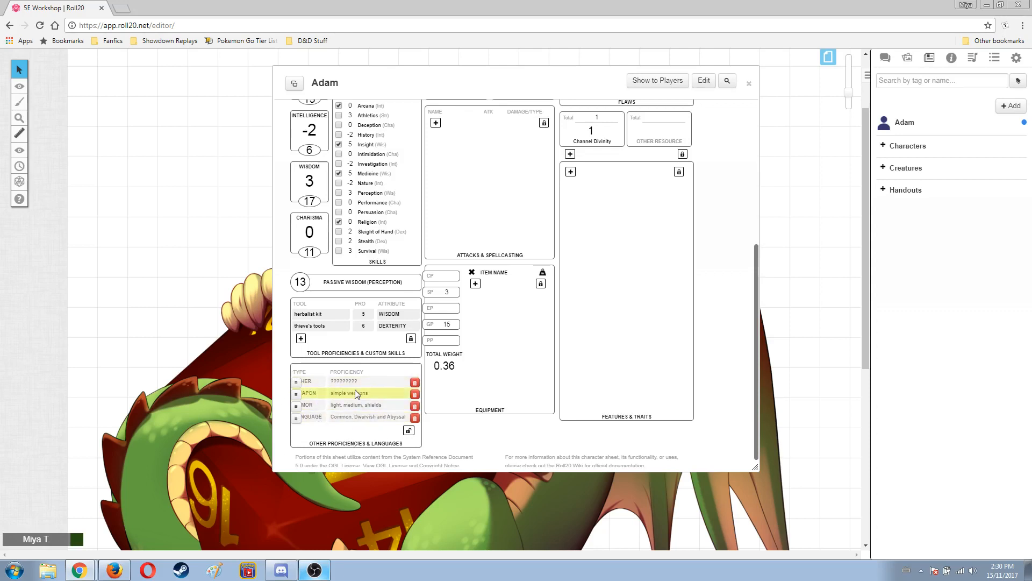
click(416, 383)
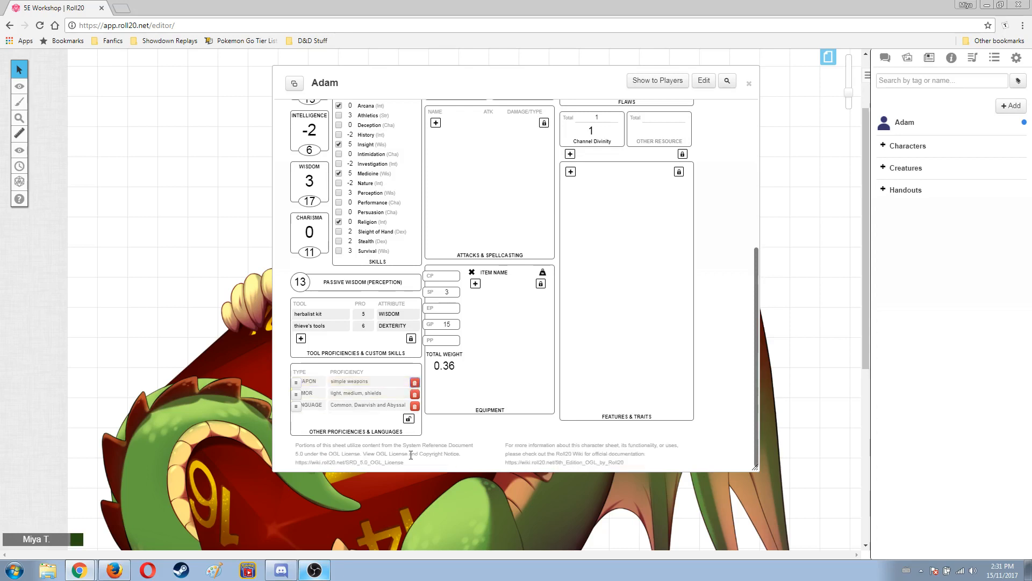
Step: Lock the other proficiencies and languages list, and open and close the settings of its Weapon entry
click(409, 419)
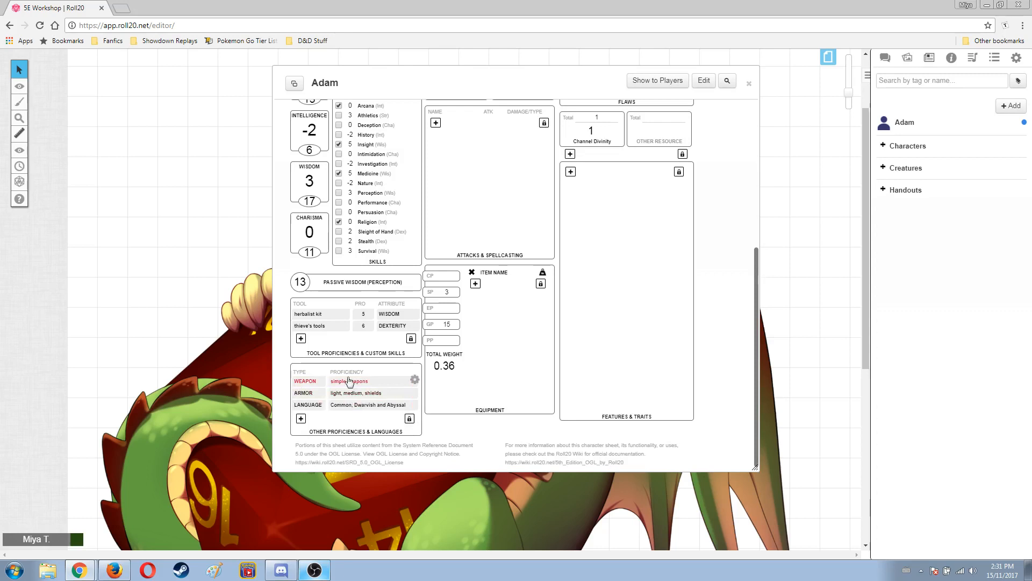
click(415, 380)
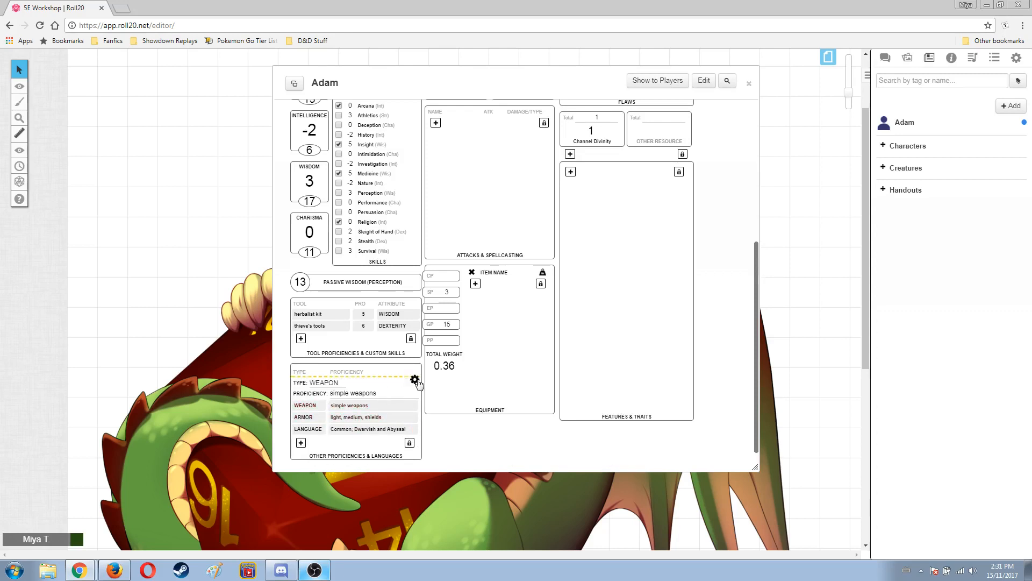
click(415, 379)
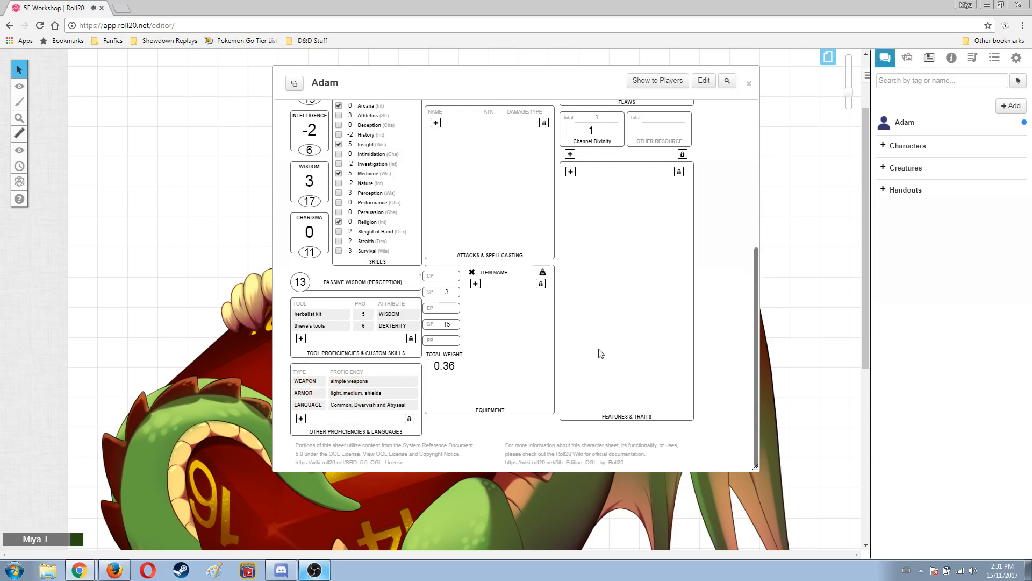
Step: Show the chat log and roll the thieve's tools check twice, inspecting the breakdown of the first roll
click(885, 57)
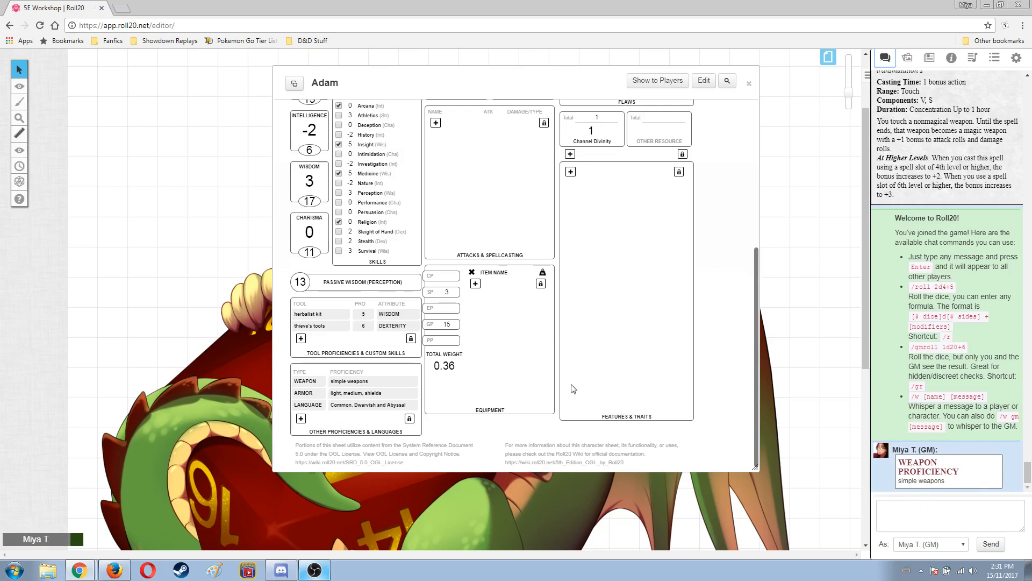
click(308, 326)
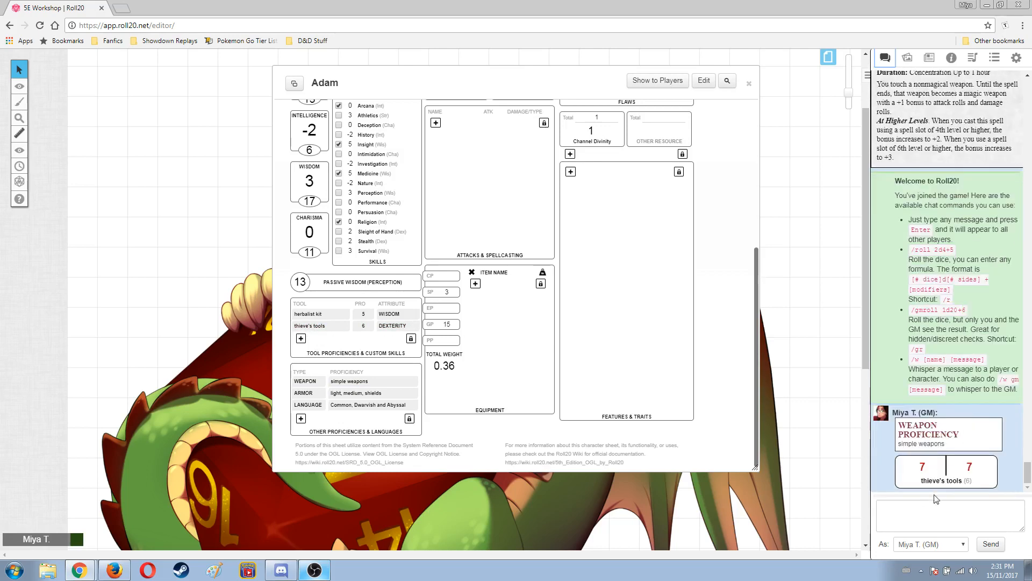
mouse_move(925, 470)
mouse_move(969, 471)
click(306, 325)
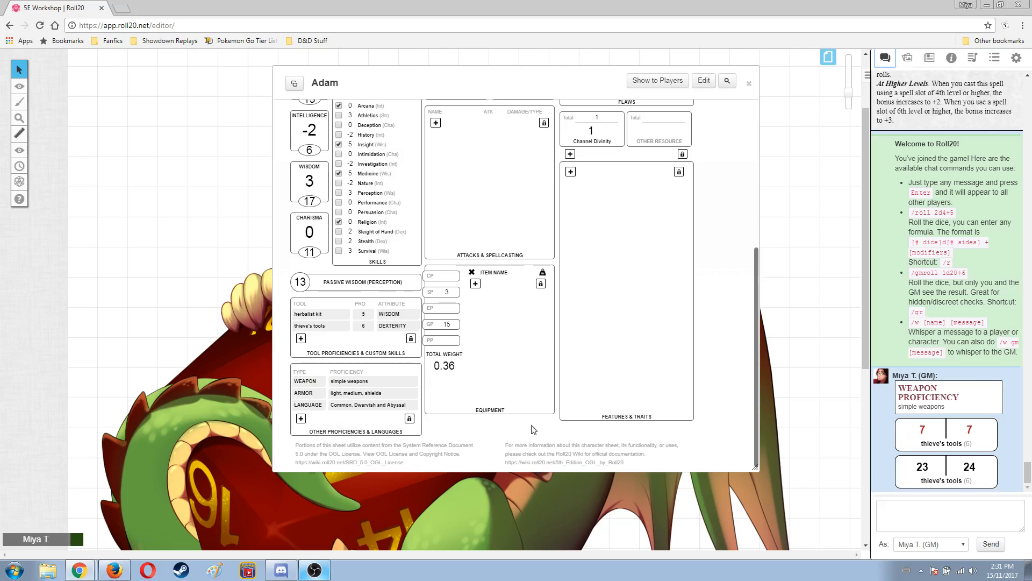
Step: Roll a Persuasion check and a Medicine check from the character's skills
scroll(447, 349, up, 2)
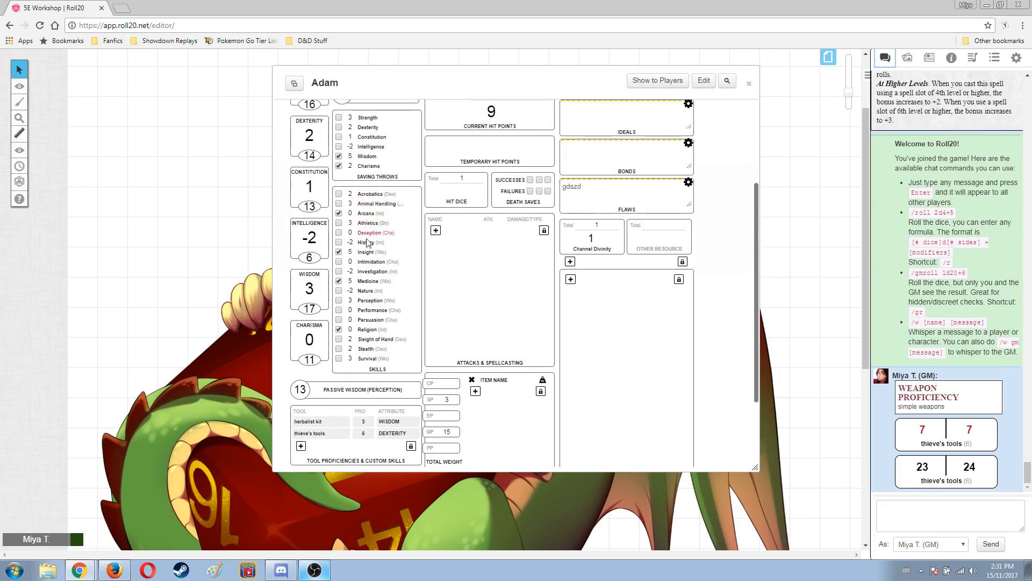
click(371, 320)
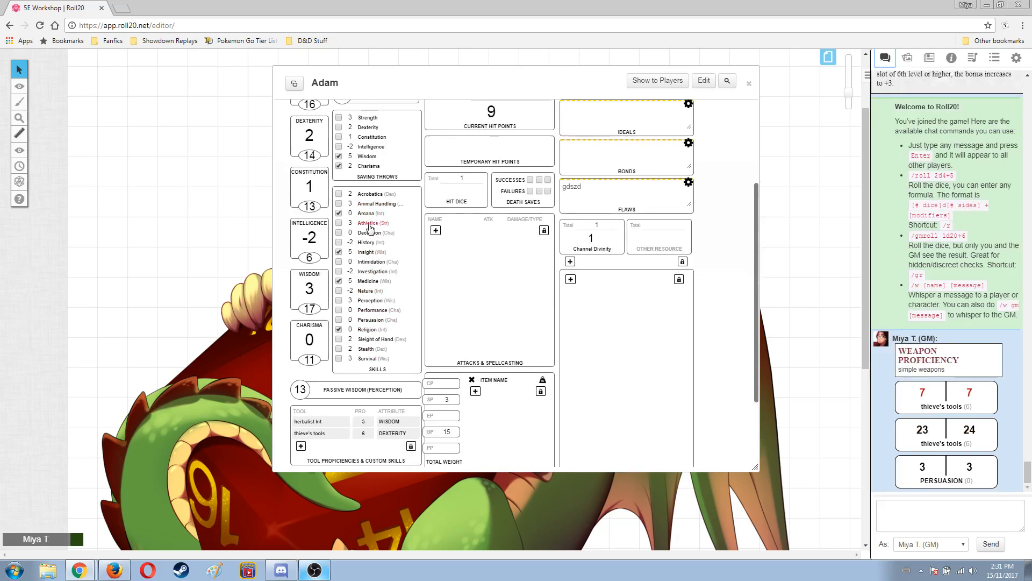
click(369, 285)
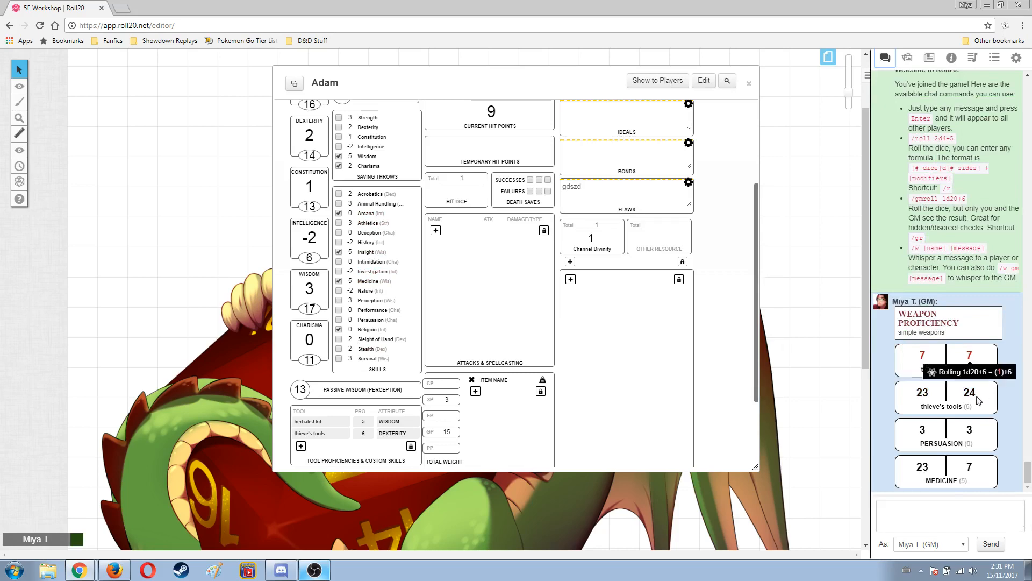
Step: Roll a Wisdom saving throw and a Strength saving throw for the character
scroll(342, 325, up, 3)
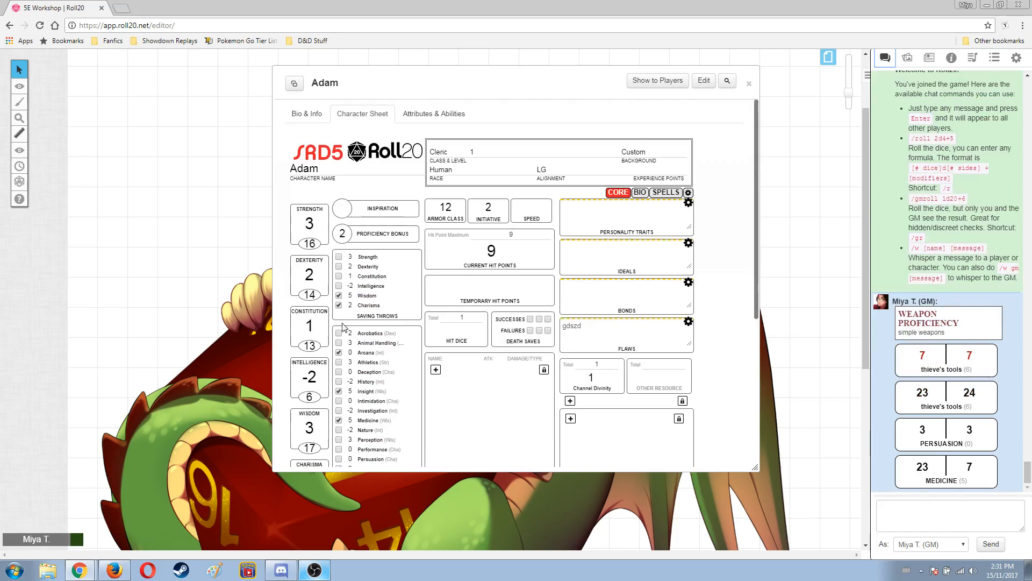
scroll(341, 325, down, 2)
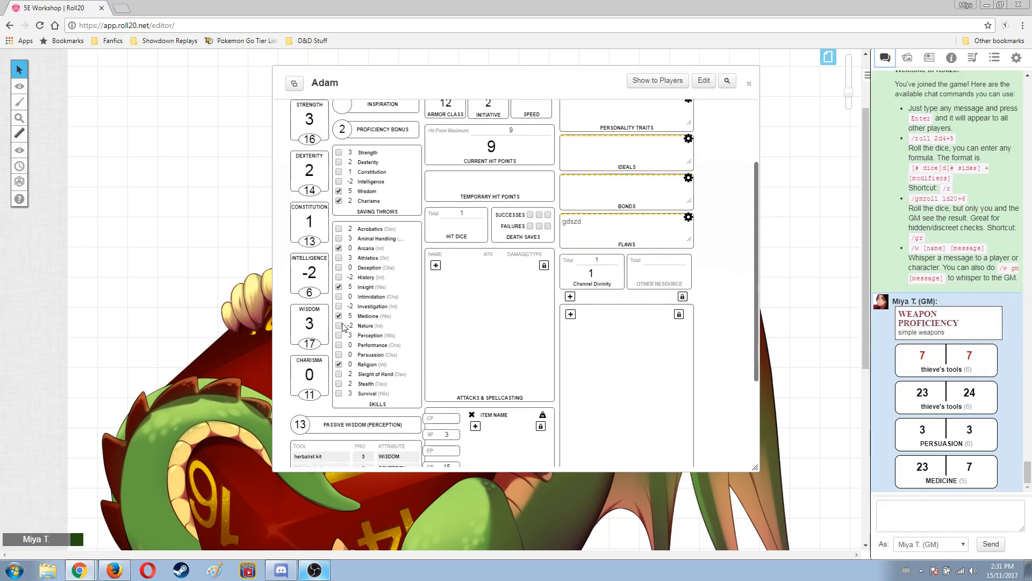
click(365, 192)
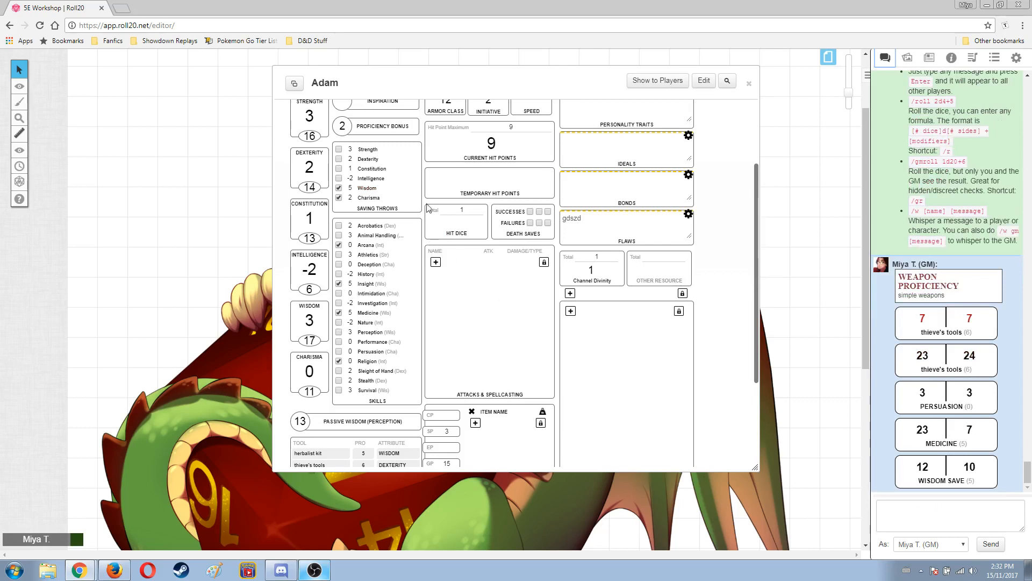
click(368, 150)
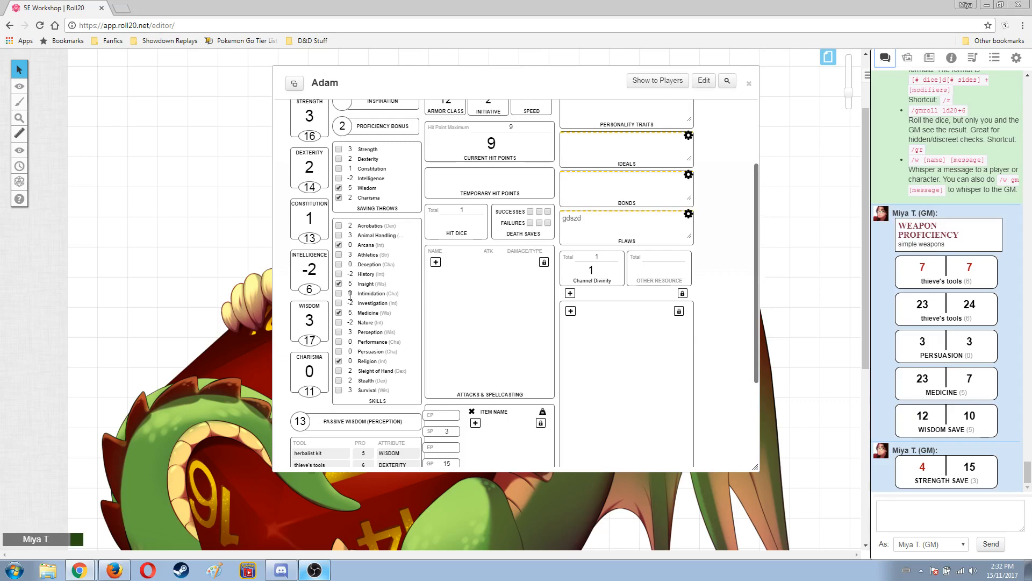
Step: Review the whole character sheet and examine the Strength save roll's breakdown in the chat
scroll(737, 397, down, 1)
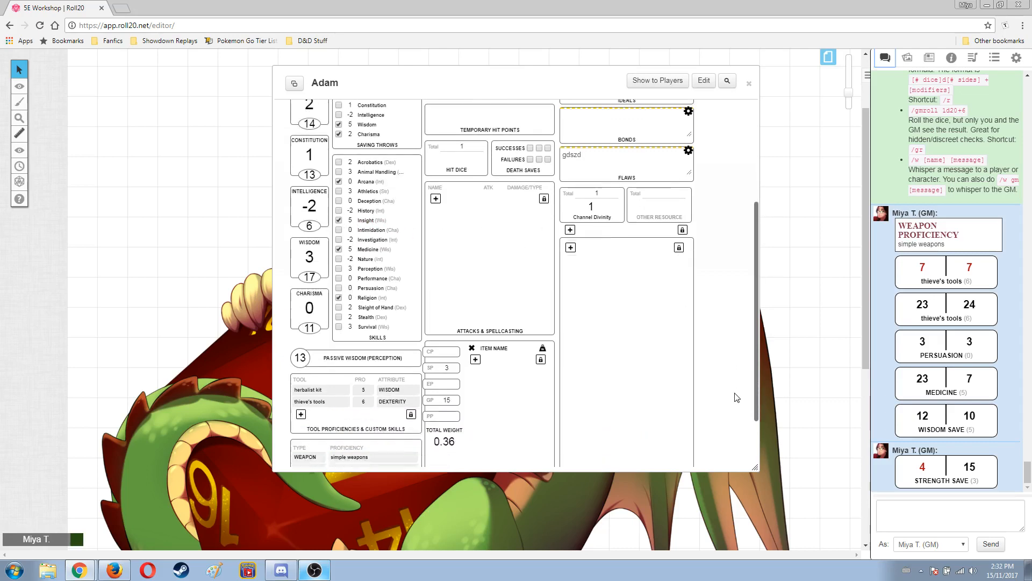
scroll(737, 397, down, 1)
scroll(737, 392, up, 4)
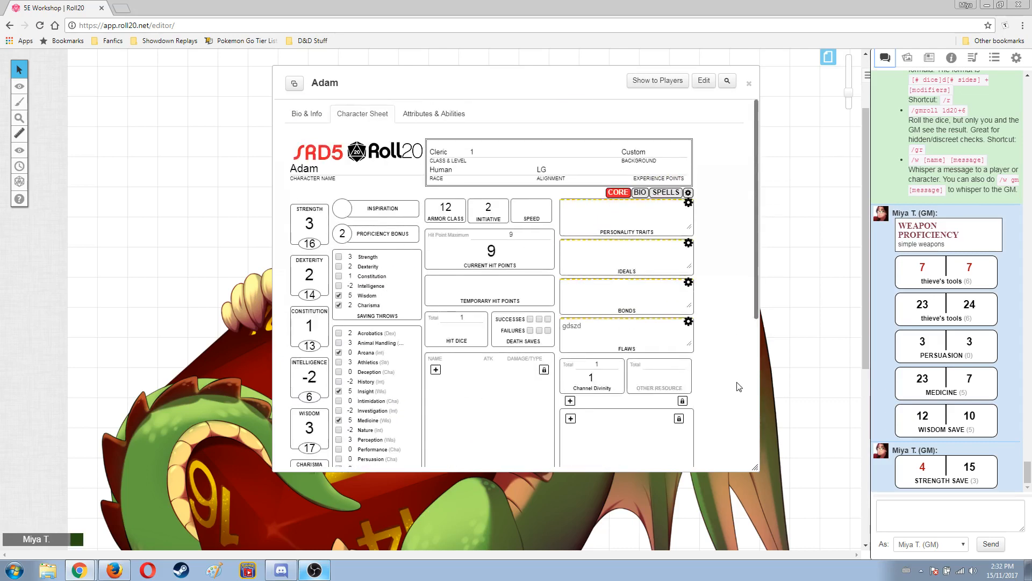
scroll(738, 385, down, 4)
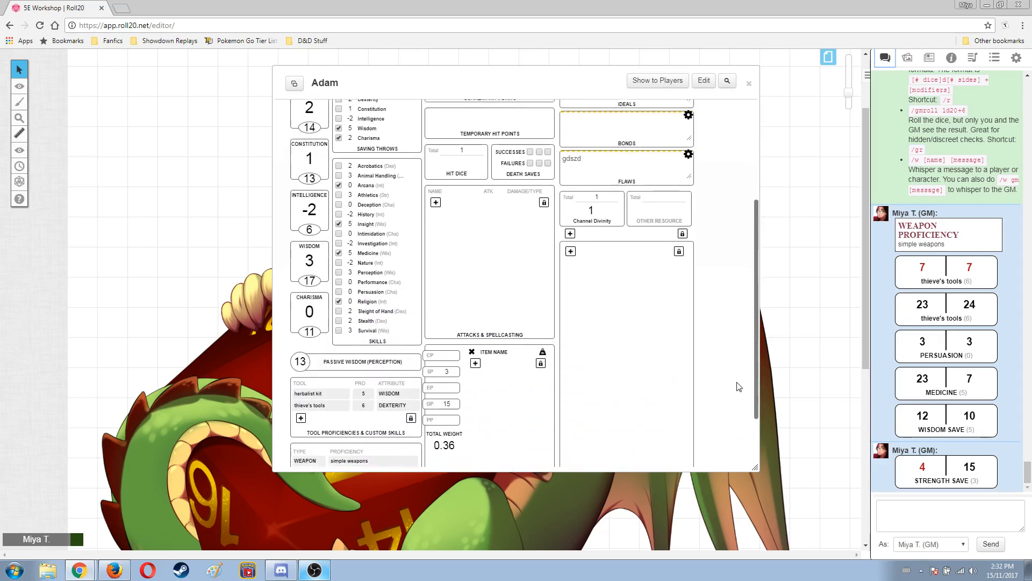
mouse_move(920, 467)
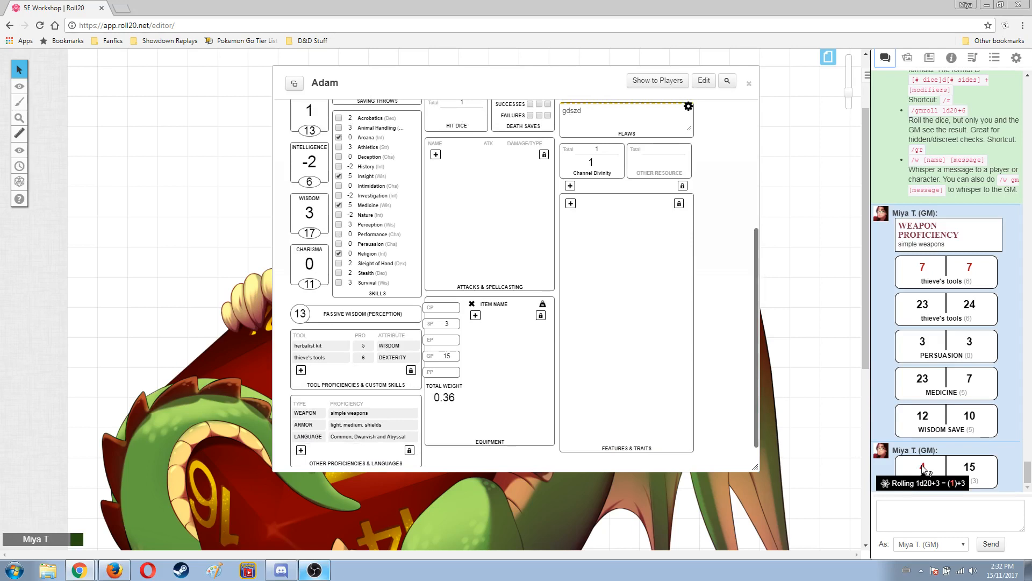
scroll(682, 397, up, 4)
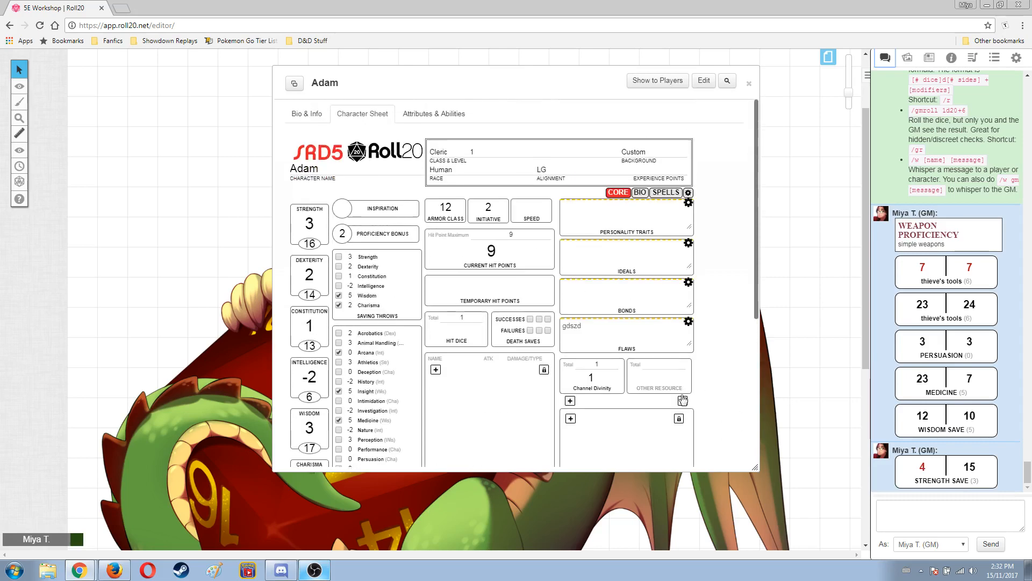
scroll(682, 399, down, 4)
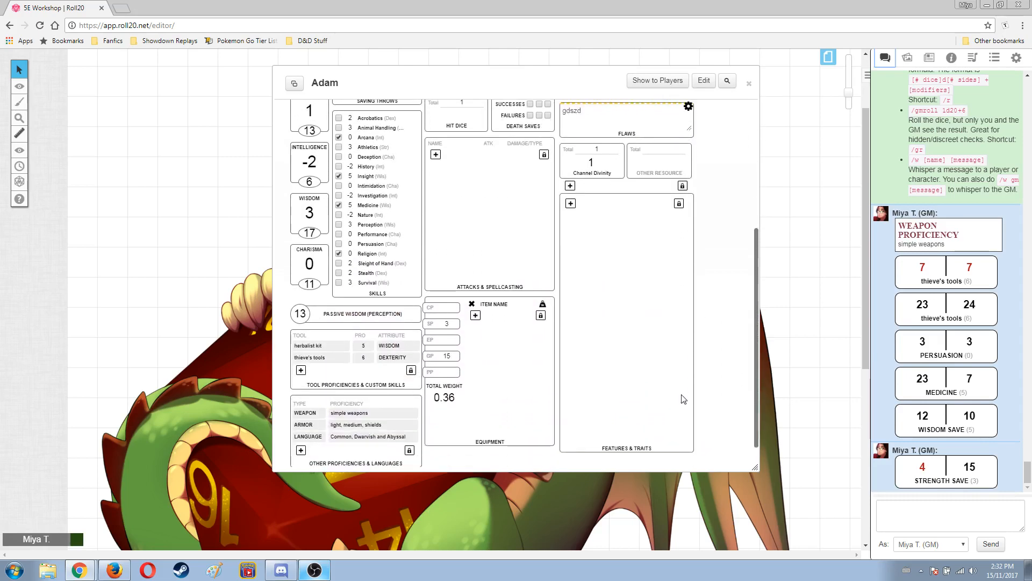
Step: Roll a death save and mark all three death save failures
scroll(683, 398, up, 3)
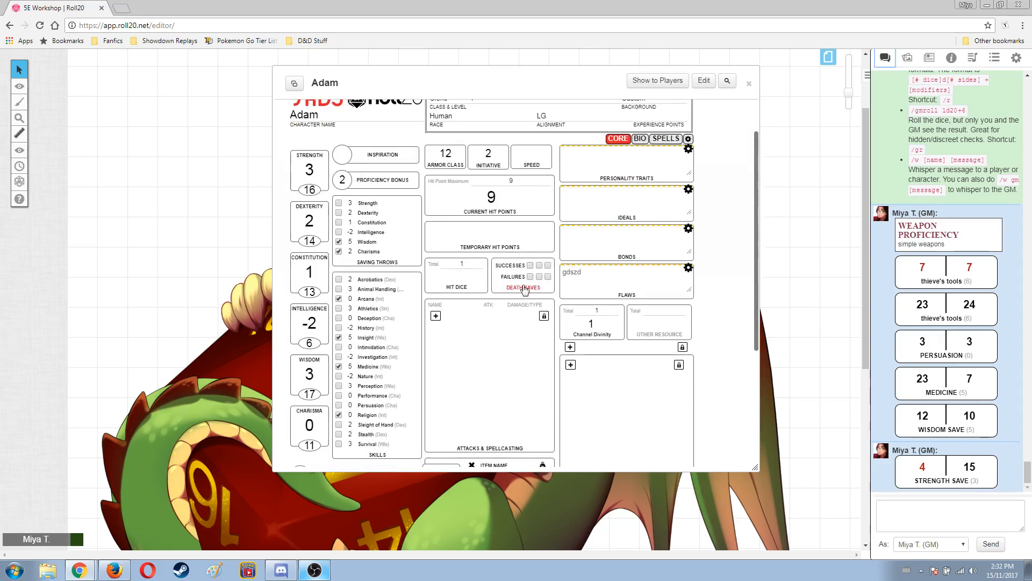
click(518, 289)
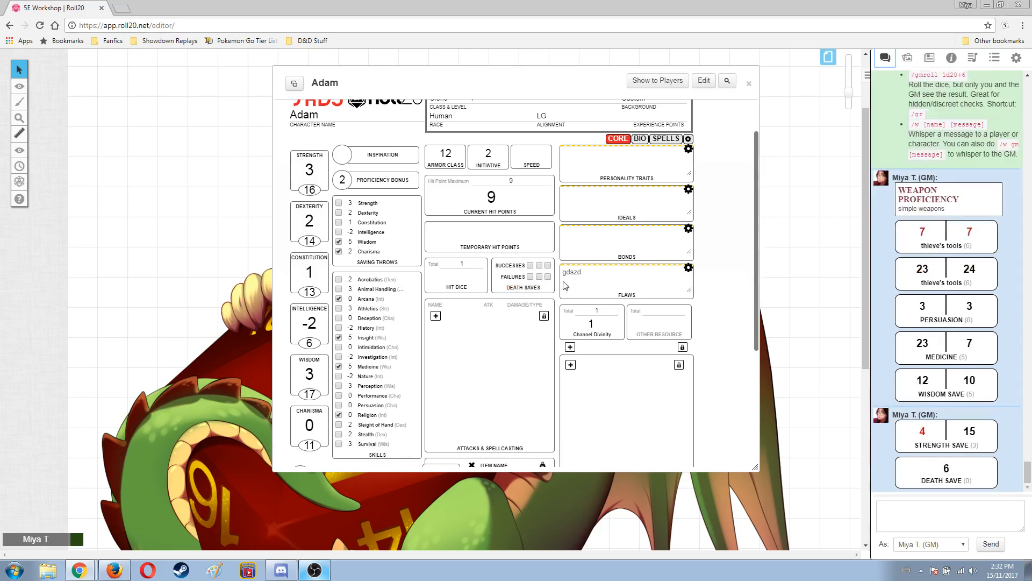
click(530, 276)
click(539, 276)
click(547, 277)
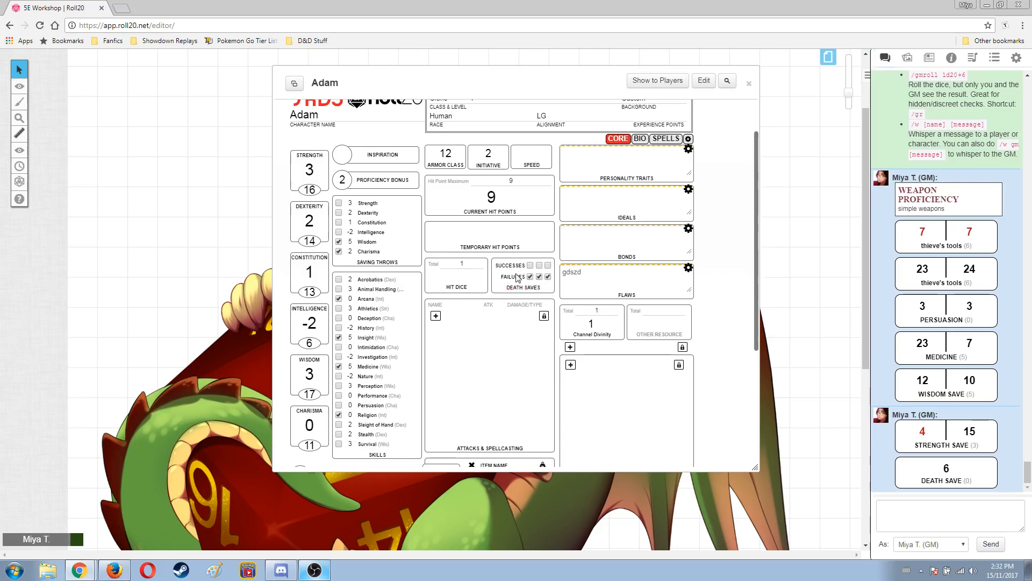
Step: Clear the second and third death save failures, roll another death save and mark the first success
click(547, 276)
click(539, 276)
click(523, 287)
click(530, 265)
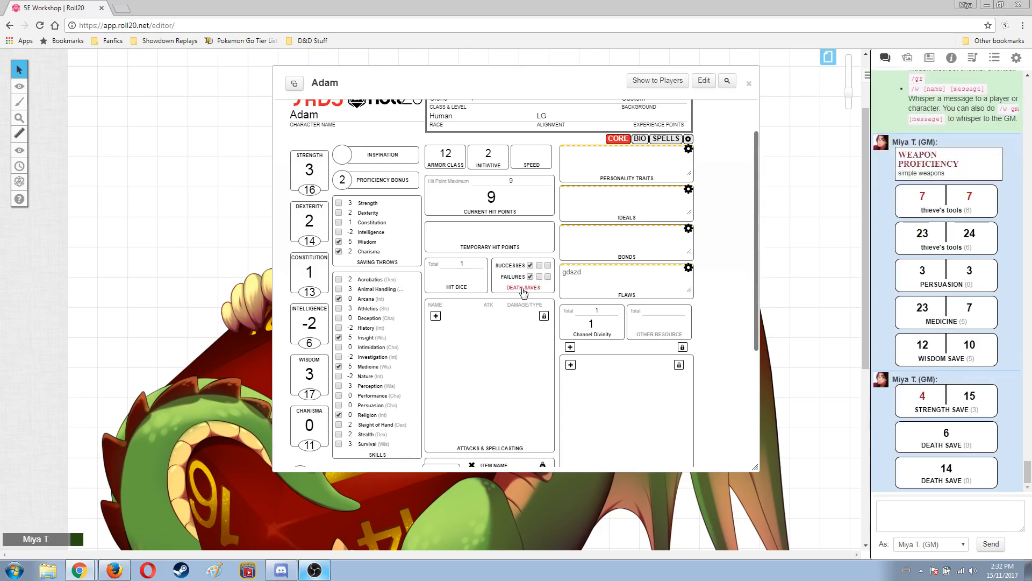
Step: Roll one more death save, mark the second success, and toggle off the first success and failure marks
click(523, 288)
click(539, 265)
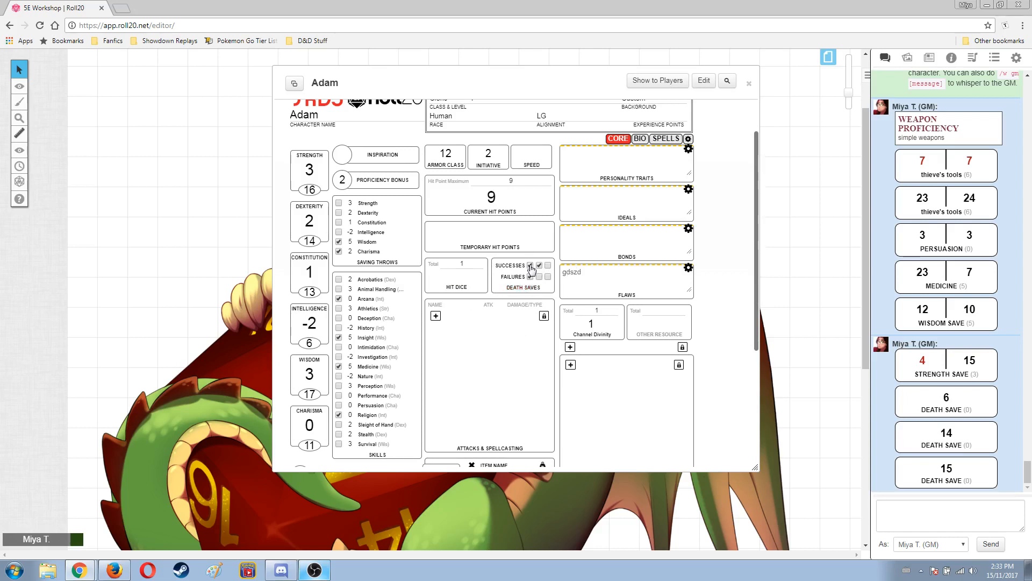
click(530, 266)
click(530, 276)
Step: Search the D&D 5th Edition compendium for "explor" and add the Explorer's Pack to the character's equipment
scroll(511, 336, down, 1)
scroll(508, 321, down, 3)
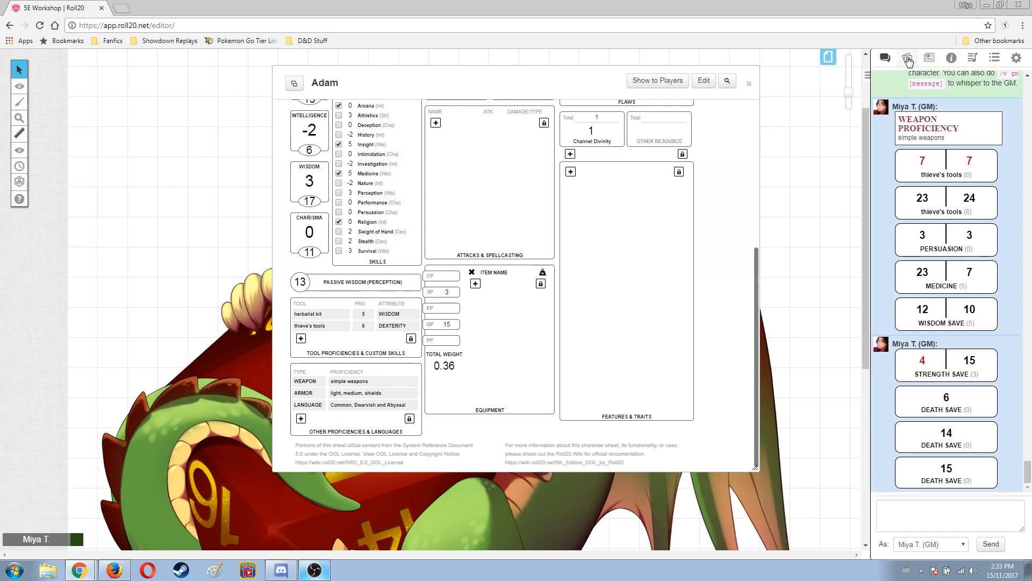
click(952, 59)
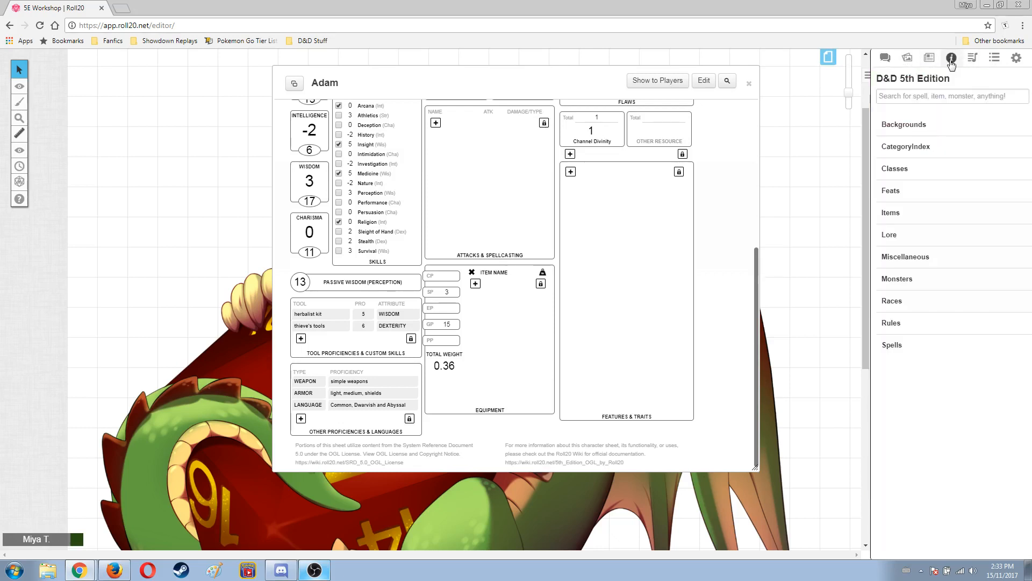
click(927, 100)
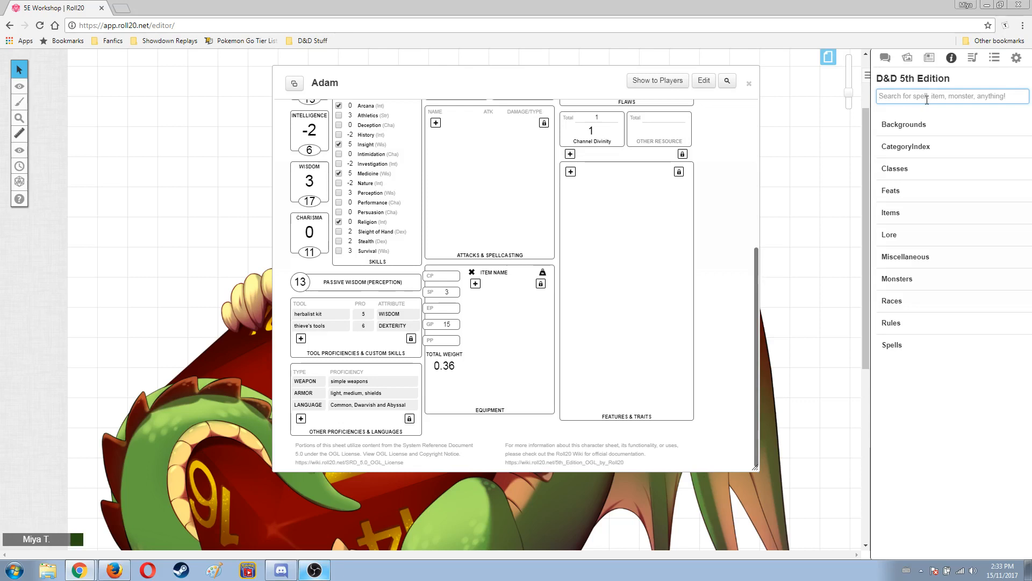
text(explor)
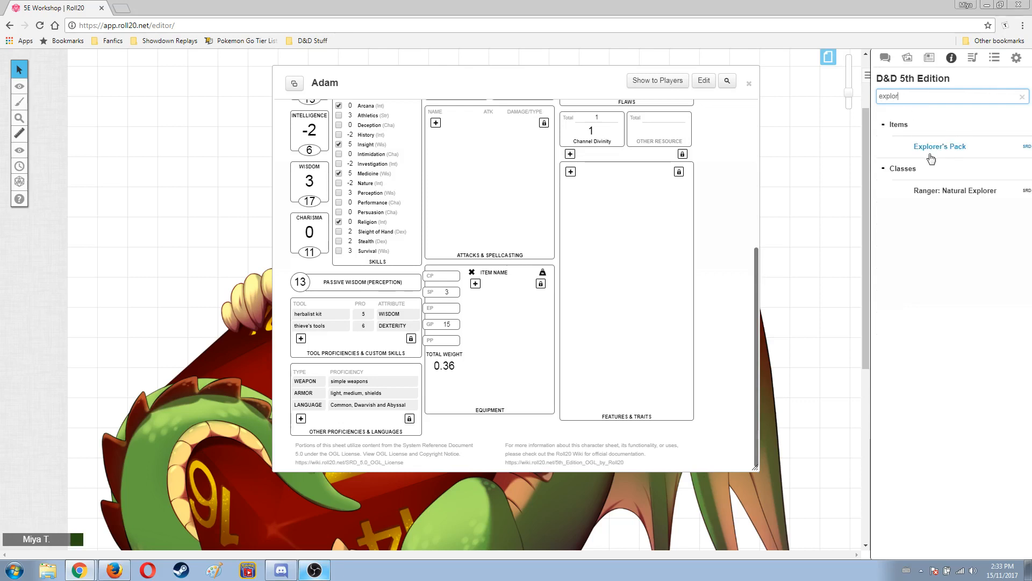
drag(938, 148, 956, 173)
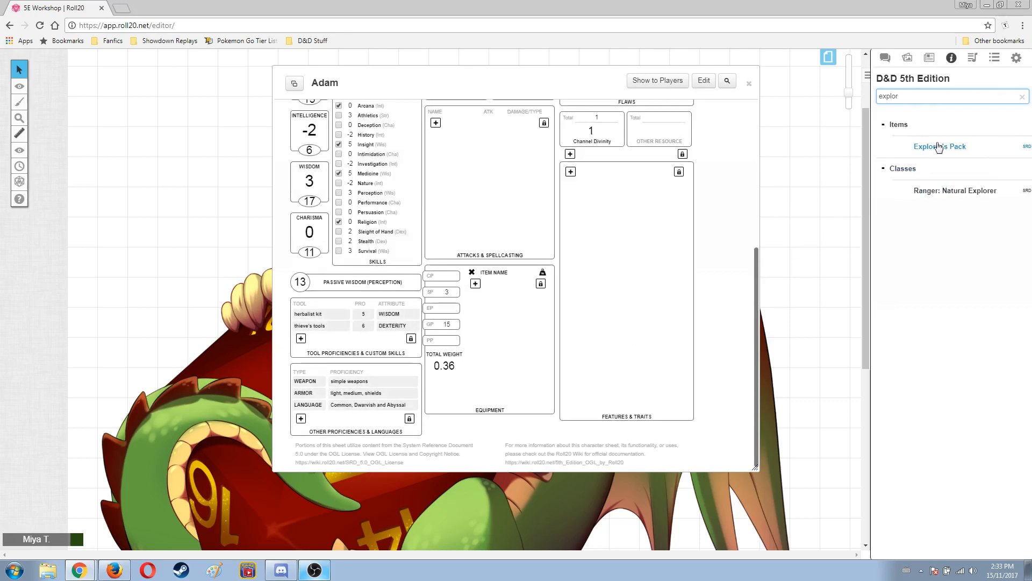
drag(938, 147, 524, 330)
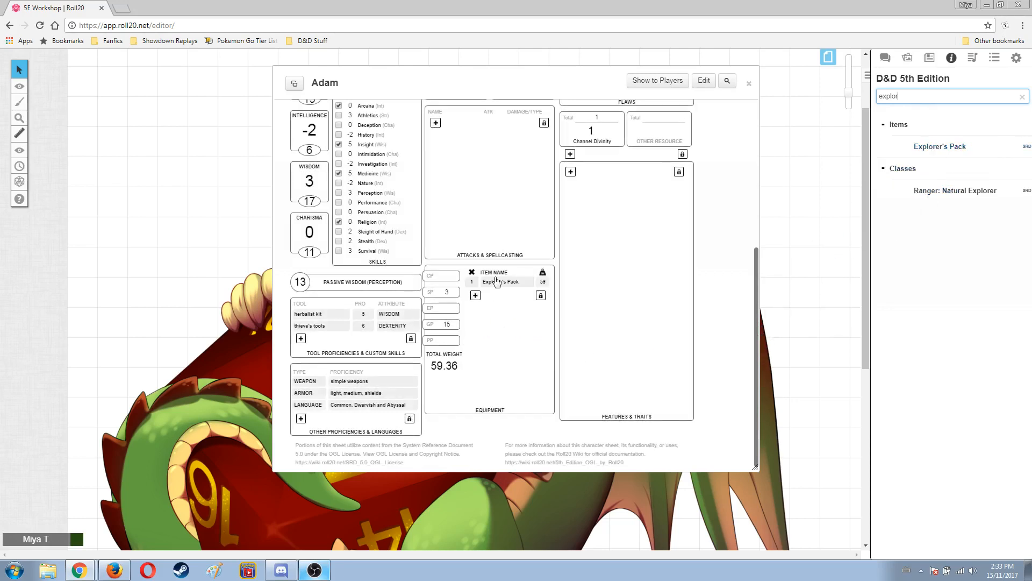
Step: Remove the blank lines between the listed contents in the Explorer's Pack description and close the item's details
click(526, 283)
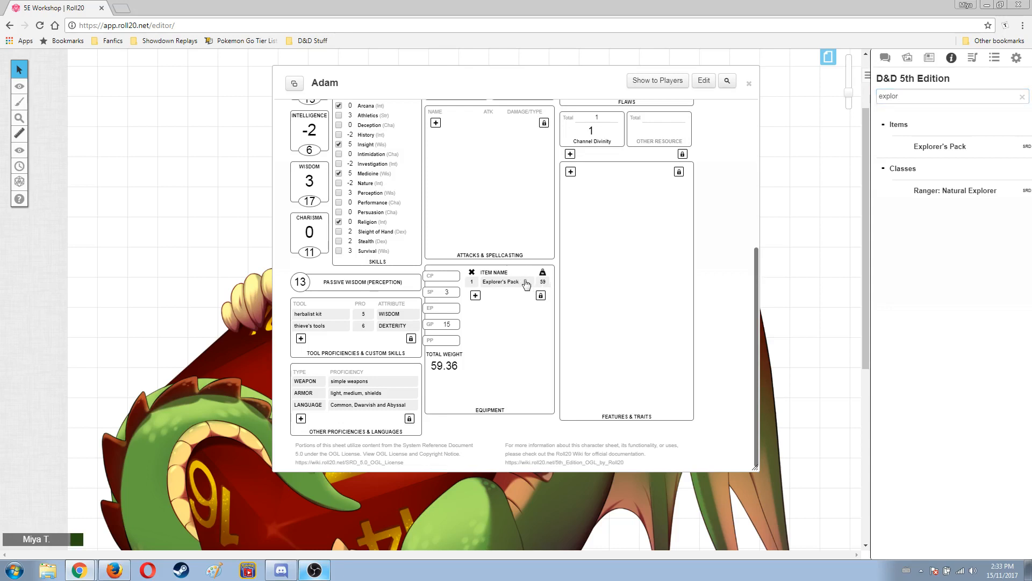
click(548, 286)
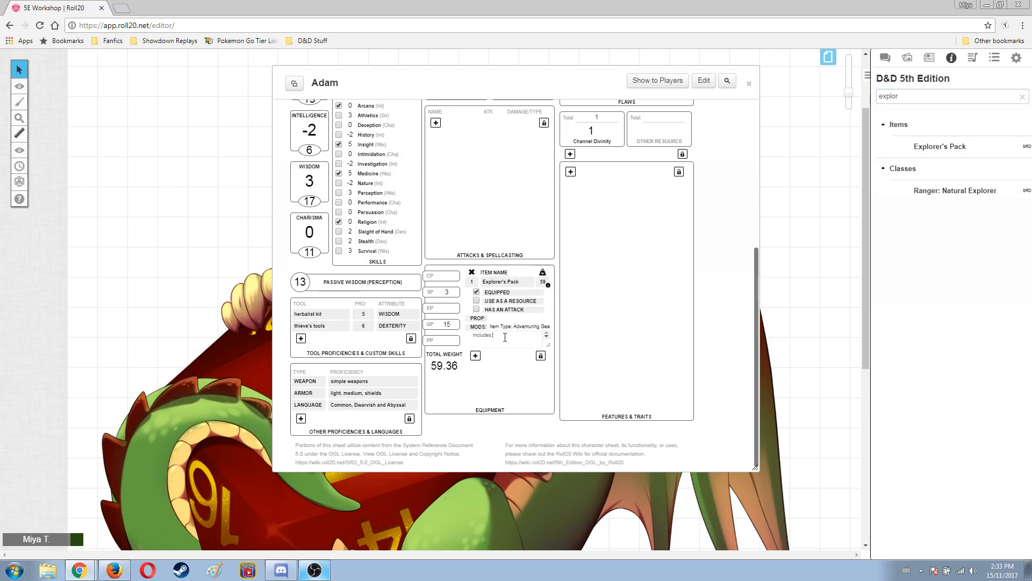
key(Down)
key(Down)
key(Down)
key(Down)
key(Down)
key(Down)
key(Down)
key(Down)
key(Down)
key(Down)
key(BackSpace)
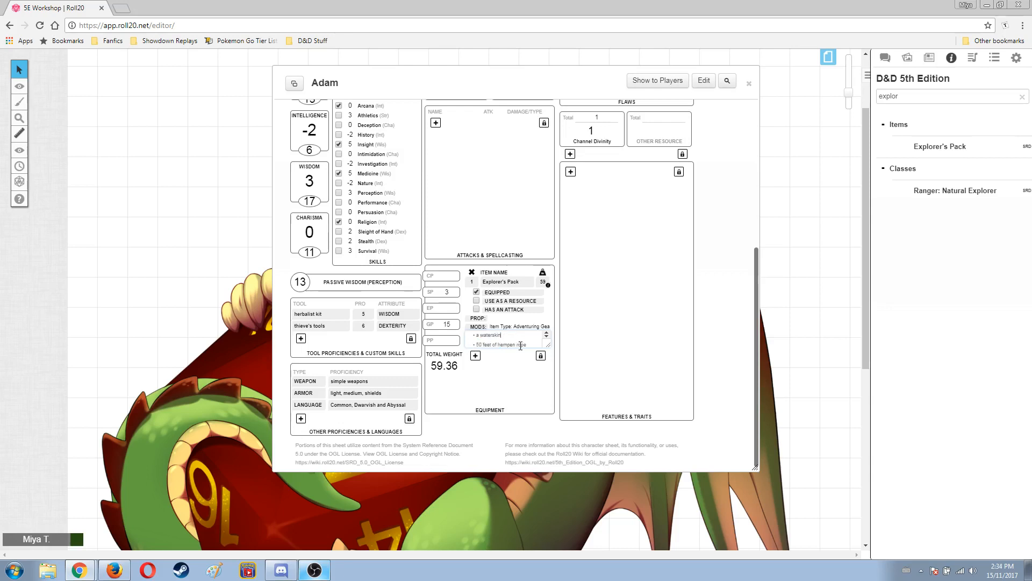
click(548, 285)
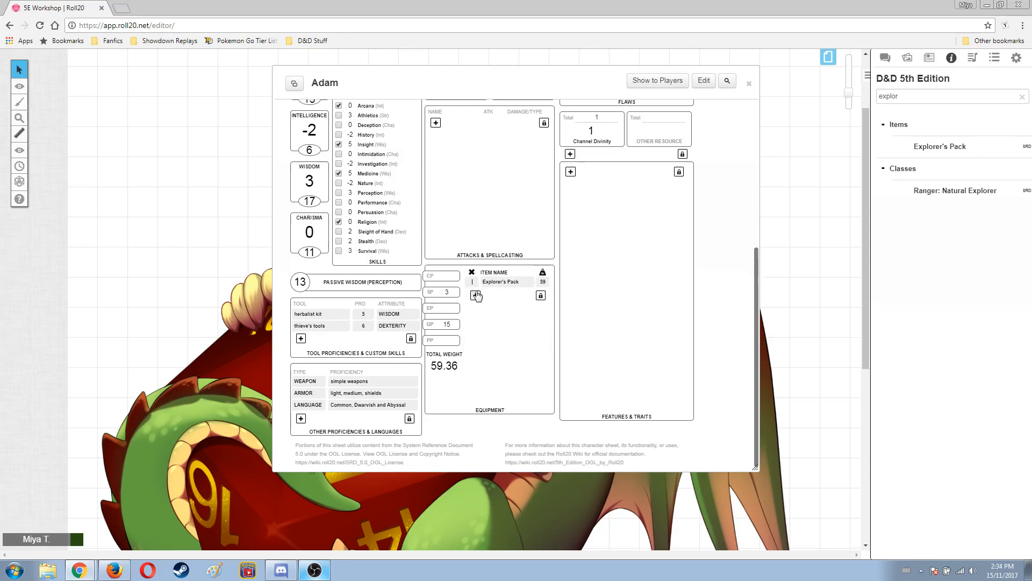
Step: Open the Explorer's Pack compendium entry to view what the pack includes
click(515, 377)
click(500, 340)
click(921, 154)
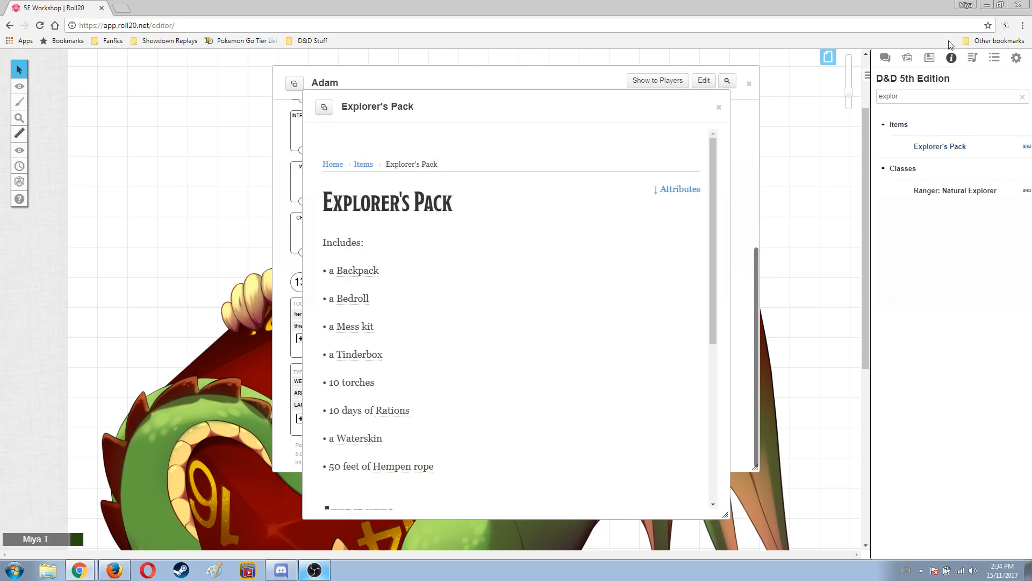
Step: Read through the Explorer's Pack entry, including its contents and attributes, and close it
scroll(476, 290, down, 2)
scroll(482, 270, down, 3)
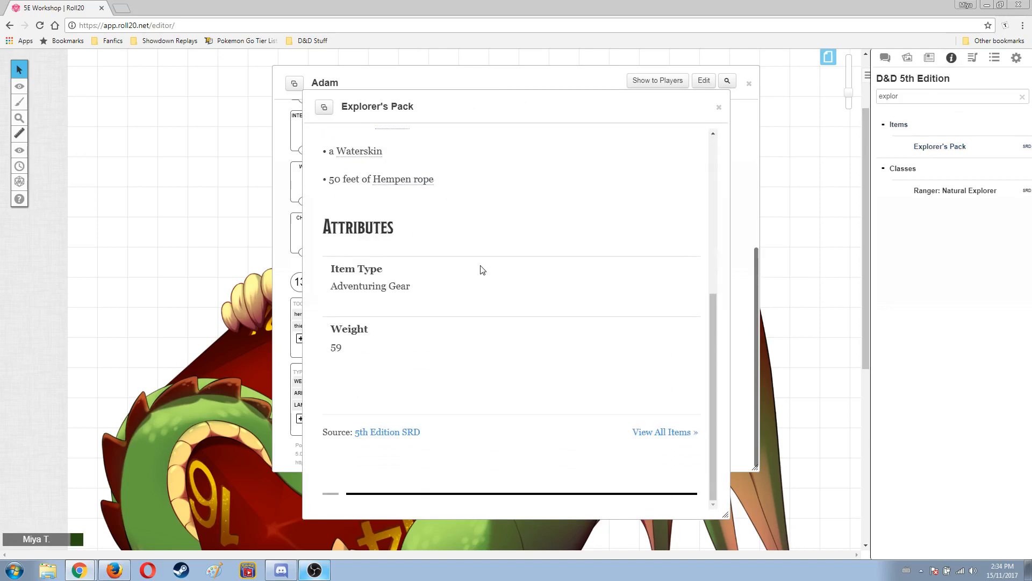
scroll(482, 270, up, 5)
scroll(482, 270, down, 5)
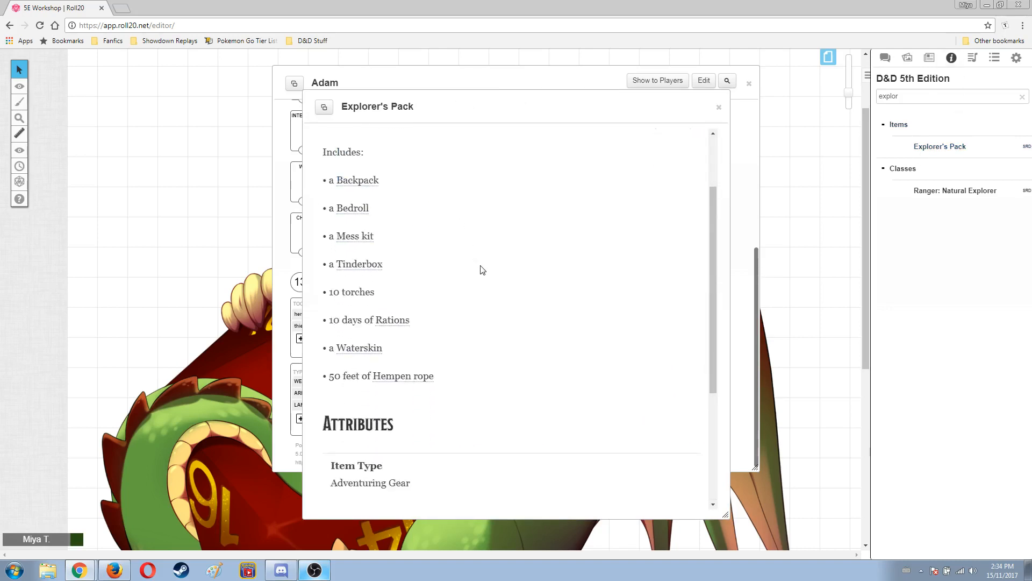
scroll(486, 262, up, 5)
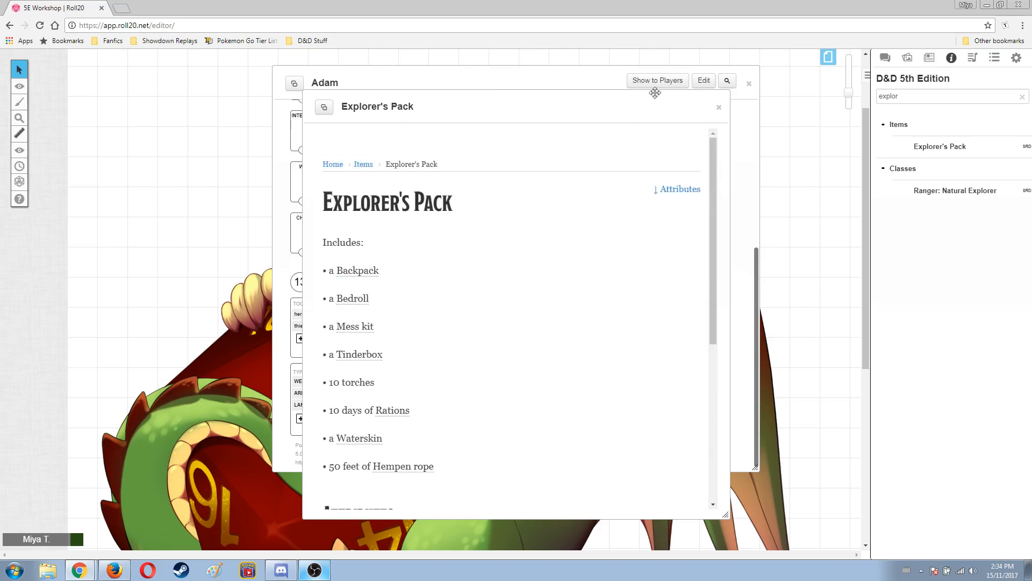
click(718, 107)
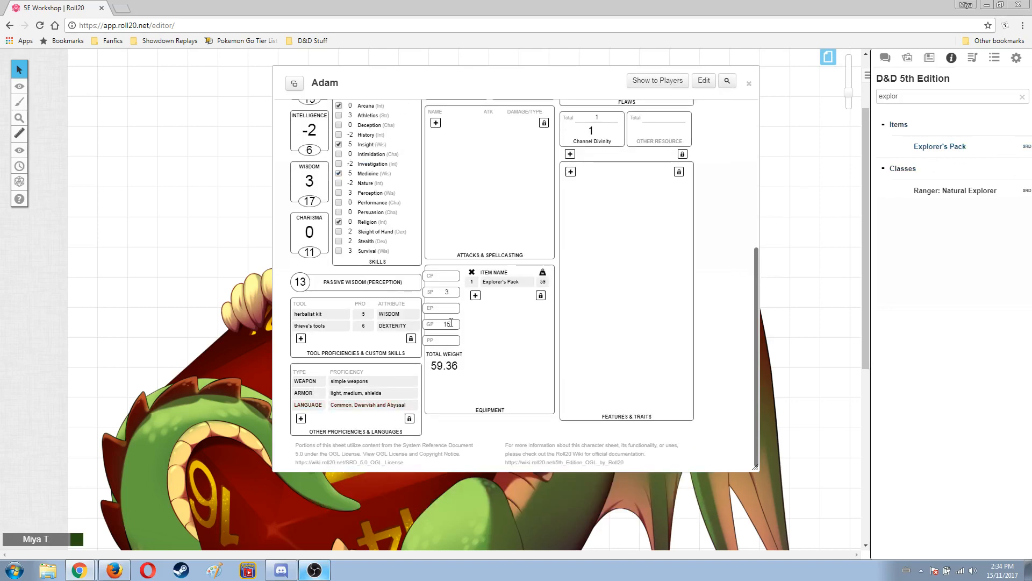
Step: Search the D&D 5th Edition compendium for "longs" and add the Longsword +1 to the character sheet
scroll(500, 327, up, 5)
scroll(500, 327, down, 5)
drag(916, 97, 851, 104)
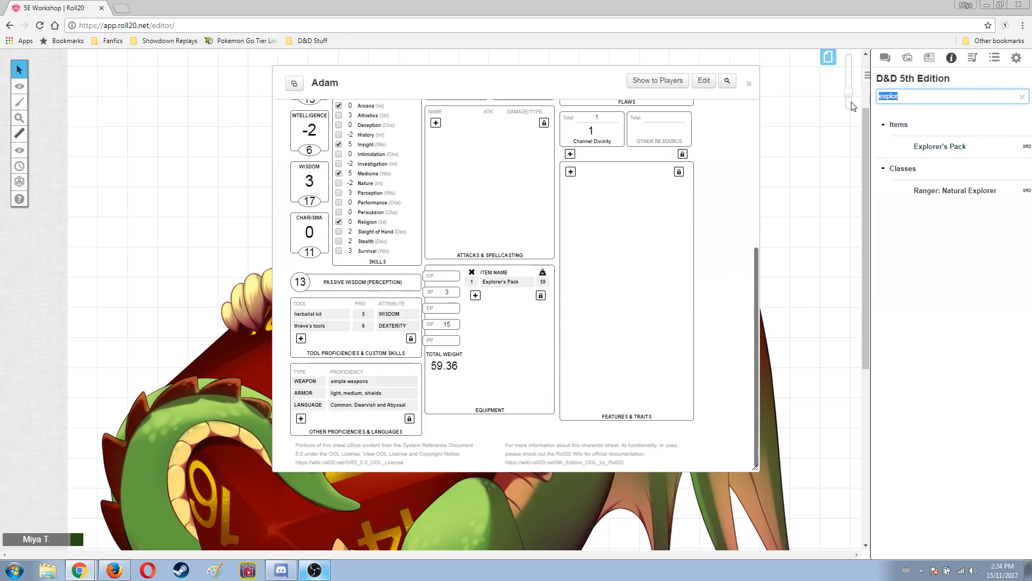
text(longs)
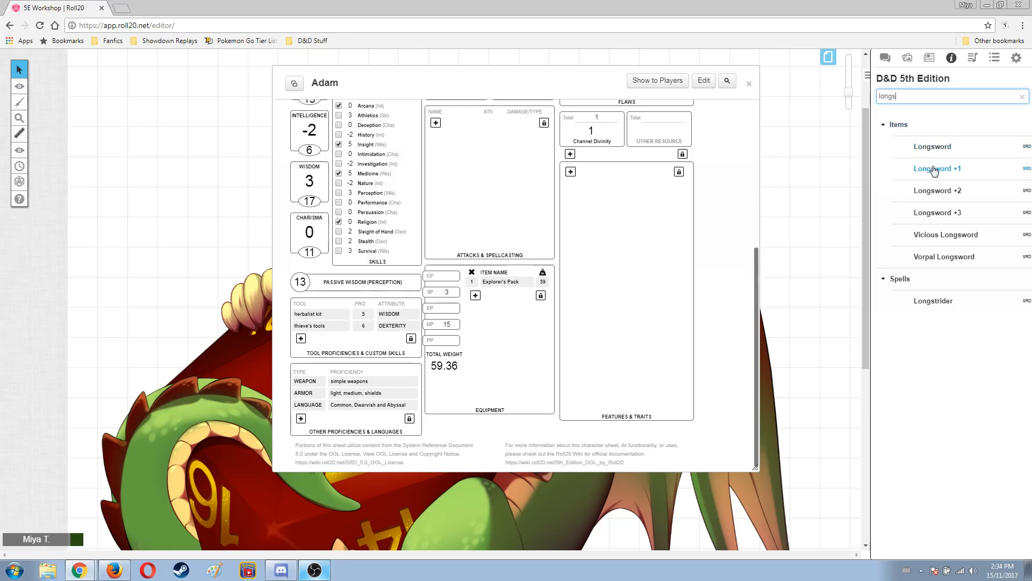
drag(934, 171, 519, 343)
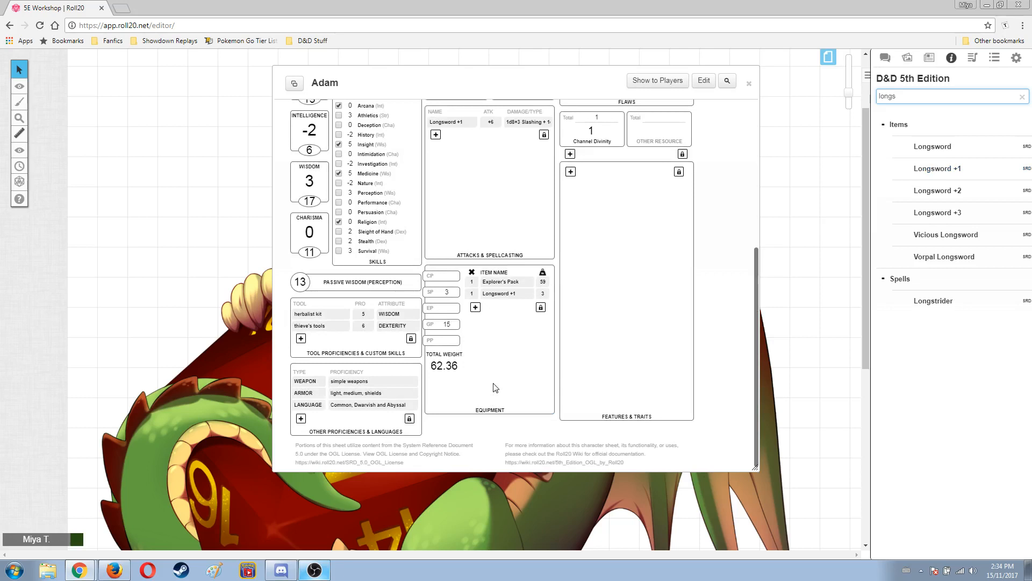
Step: Examine the Longsword +1 attack's settings, including its magic bonus and both damage entries, and close its details
scroll(466, 180, up, 2)
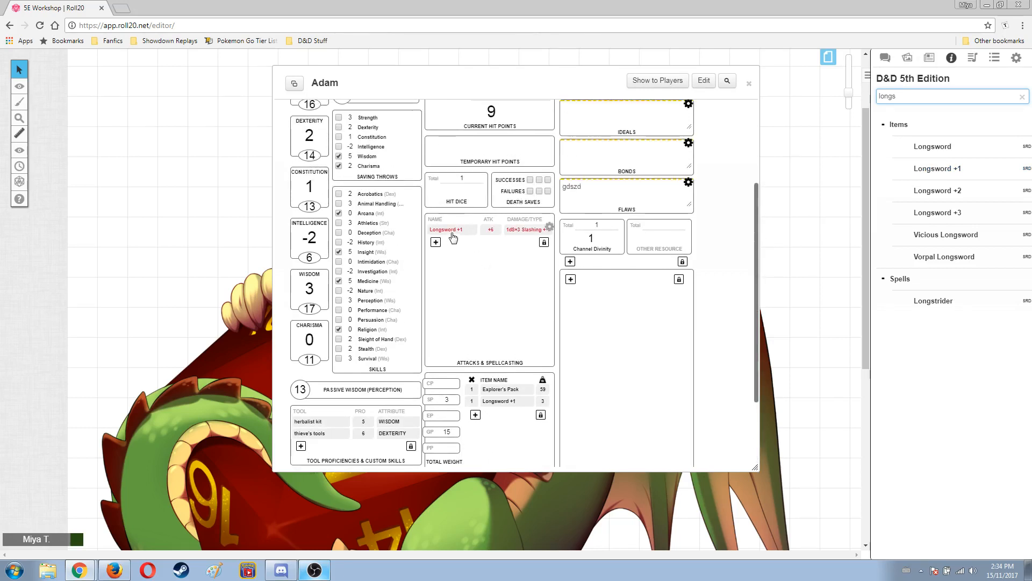
click(549, 228)
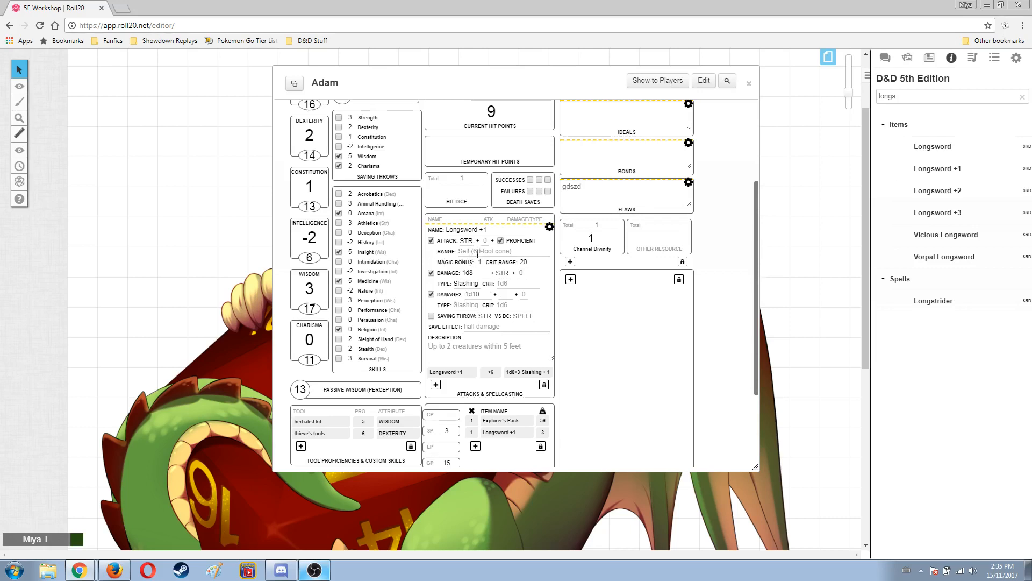
scroll(481, 275, down, 1)
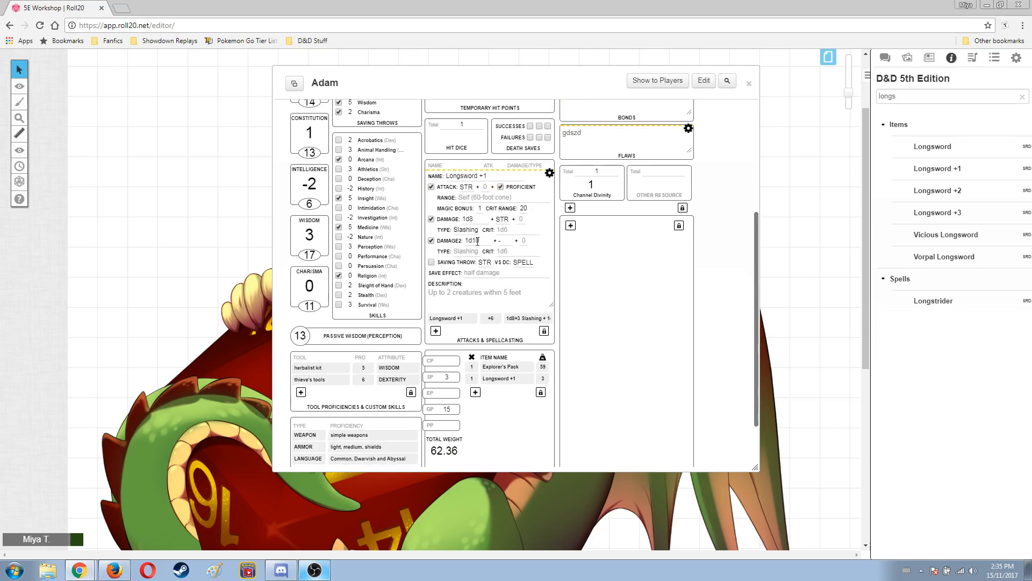
click(482, 241)
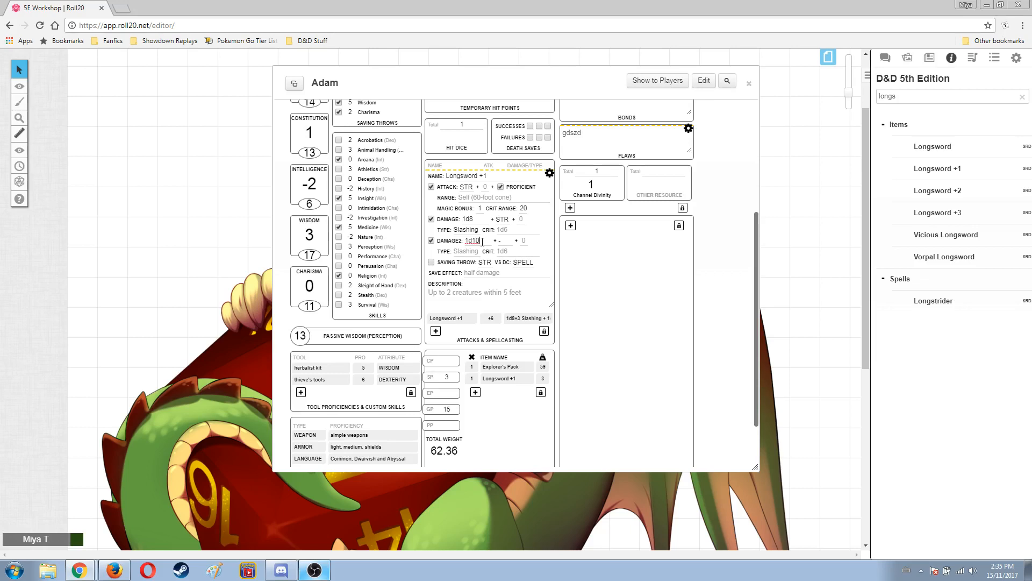
click(549, 173)
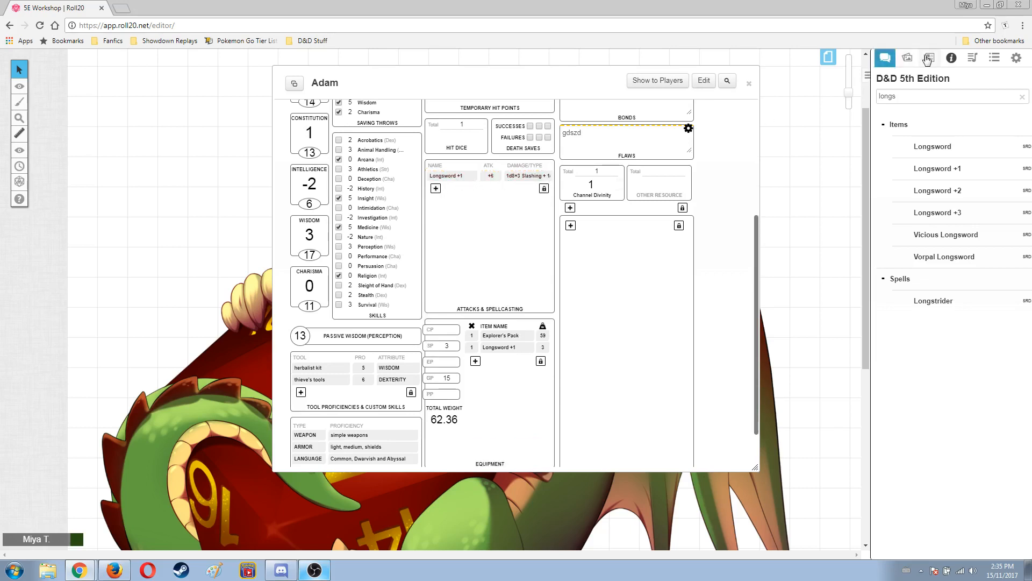
Step: Roll the Longsword +1 attack and its damage, and inspect the roll breakdowns in the chat log
click(884, 60)
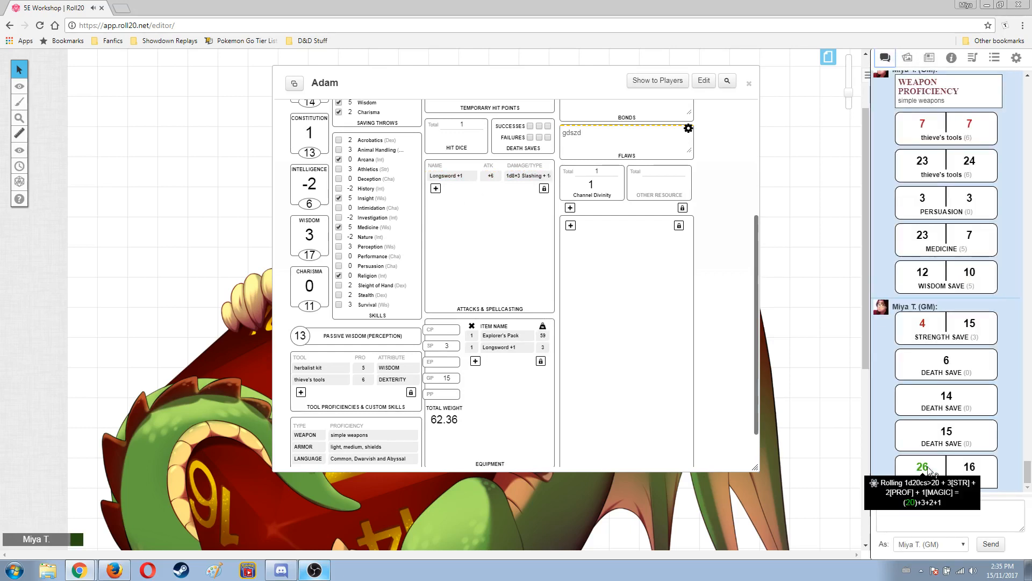
mouse_move(921, 469)
mouse_move(968, 470)
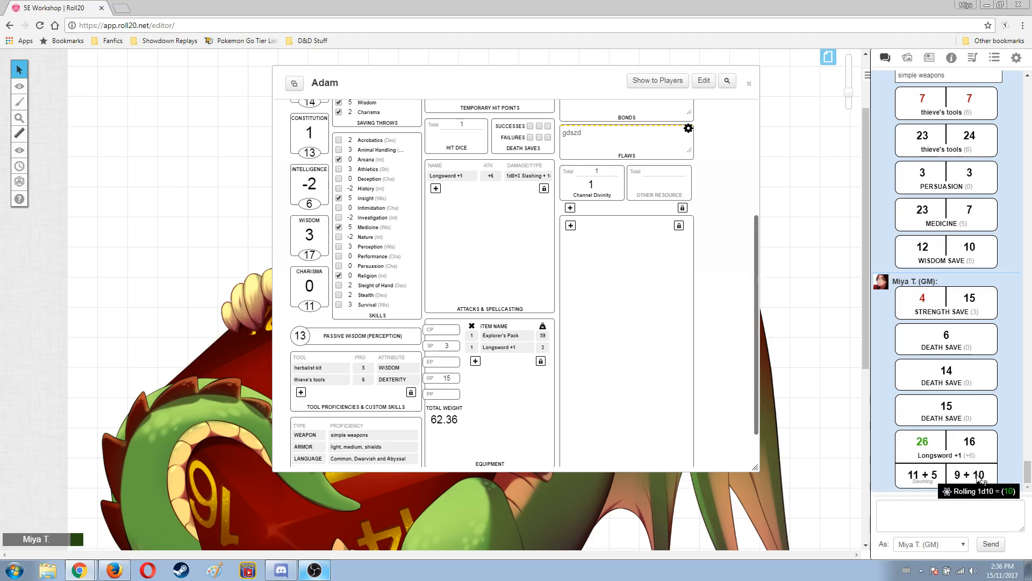
scroll(984, 376, up, 10)
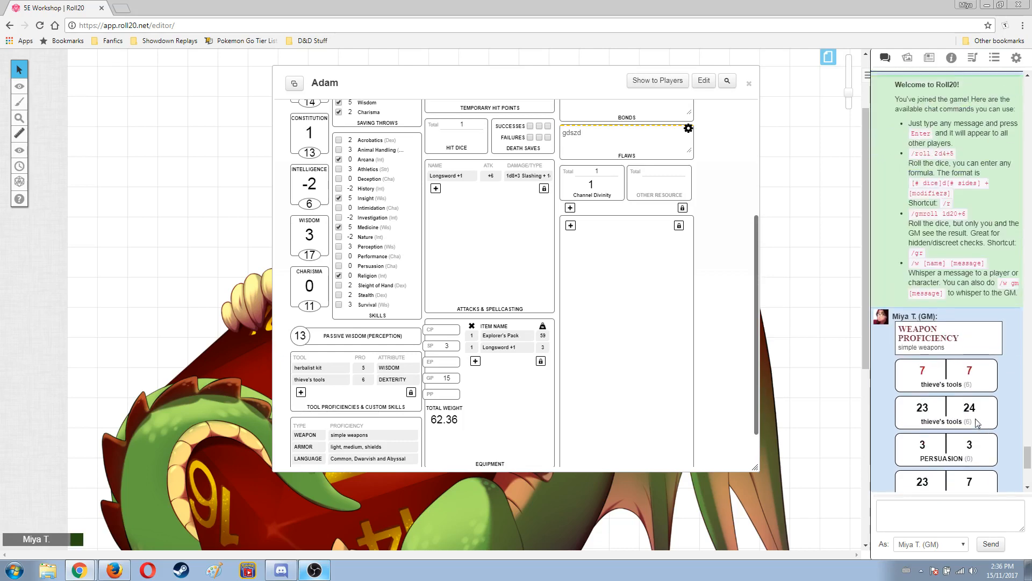
scroll(988, 310, up, 8)
scroll(968, 268, down, 5)
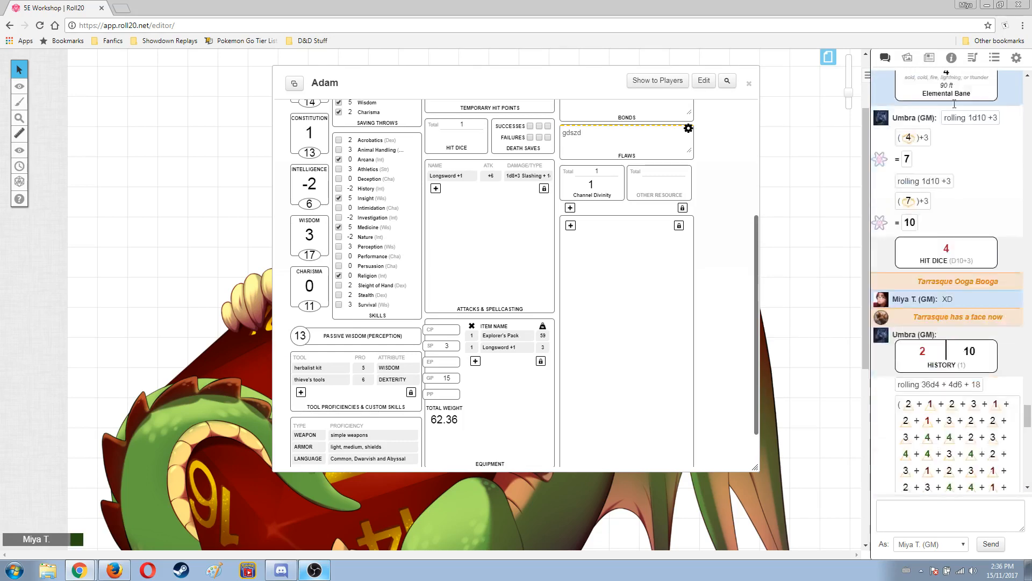
Step: Search the compendium for "shorts" and try to add the plain Shortsword to the character sheet
click(932, 58)
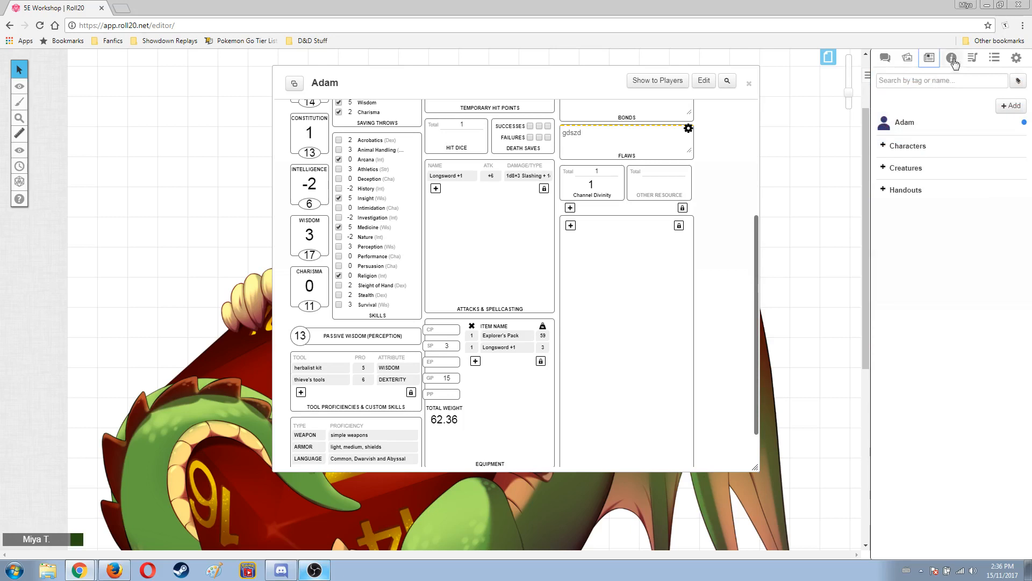
click(951, 58)
drag(936, 97, 857, 106)
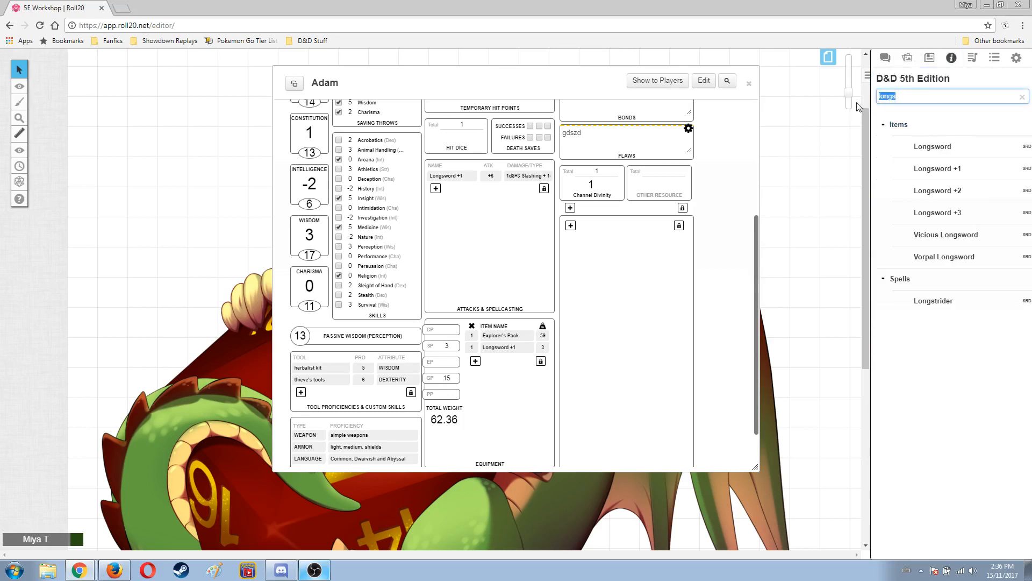
text(shorts)
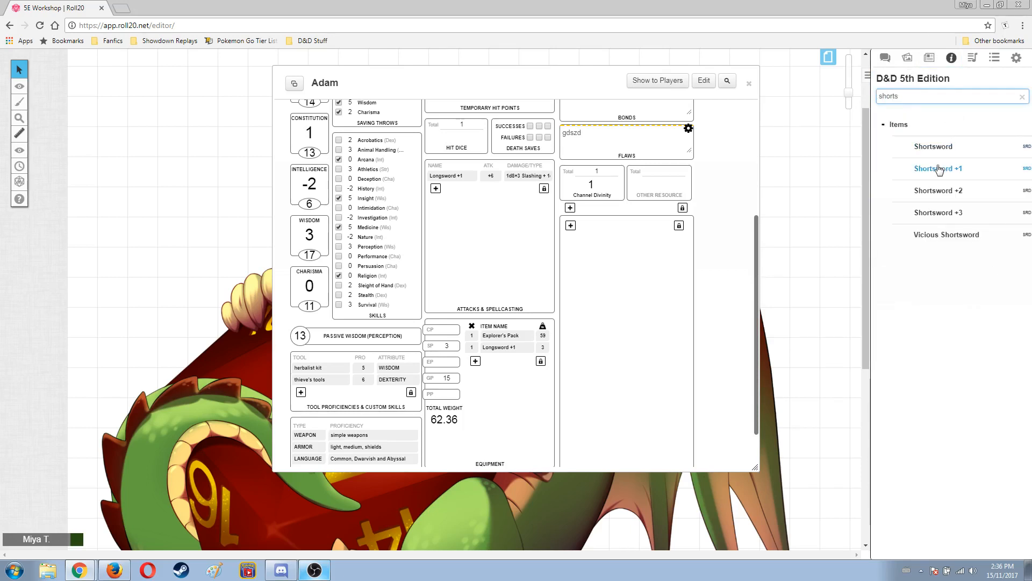
drag(938, 146, 661, 385)
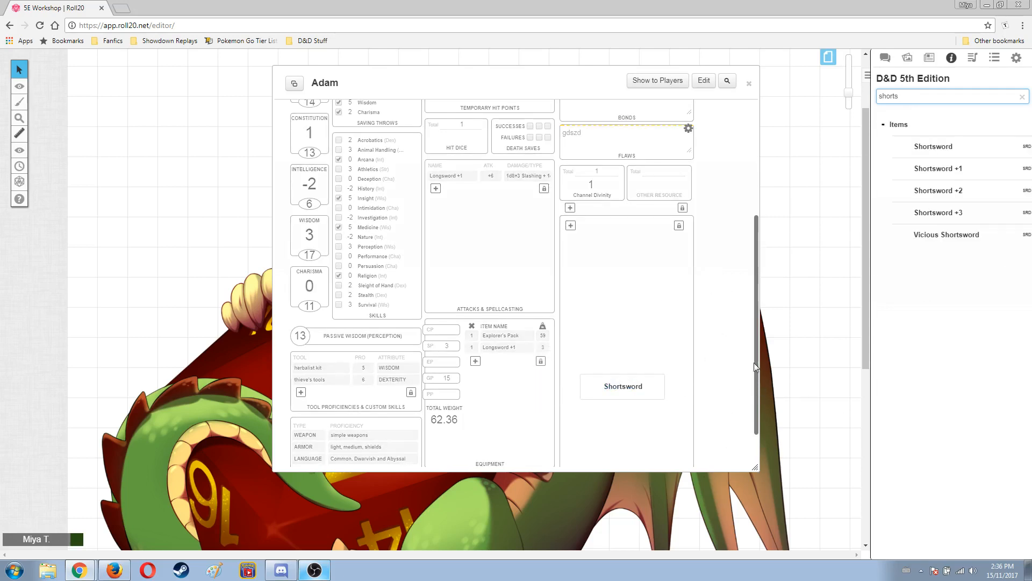
scroll(710, 365, down, 2)
scroll(712, 366, up, 5)
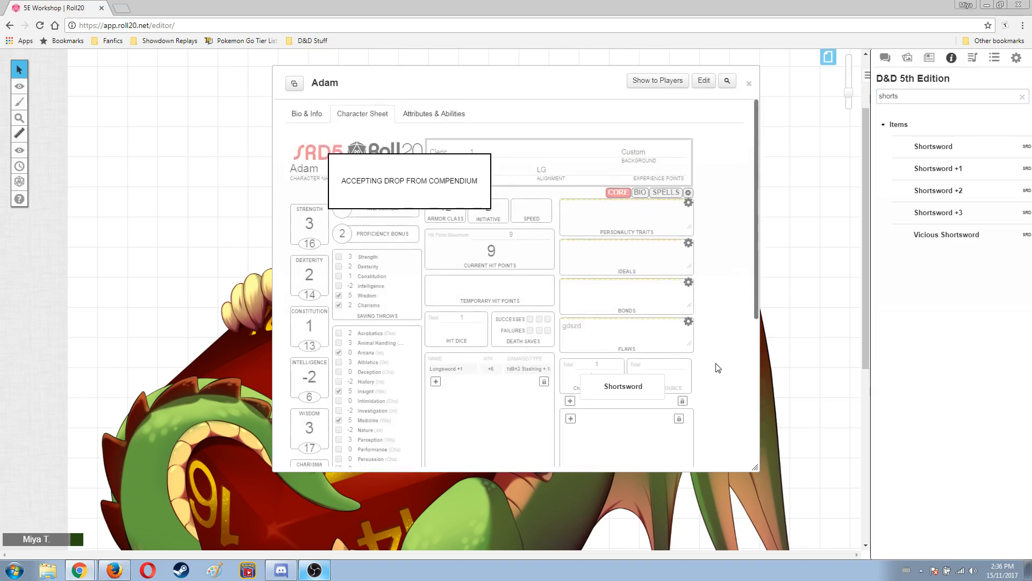
scroll(714, 366, down, 4)
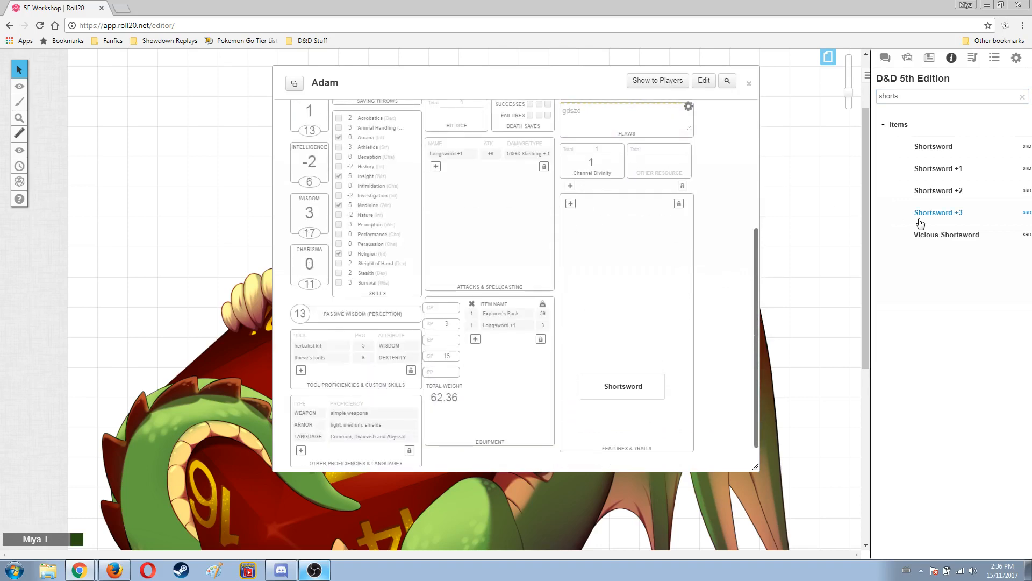
Step: Reload the game page and show the journal's list of characters and handouts
click(40, 26)
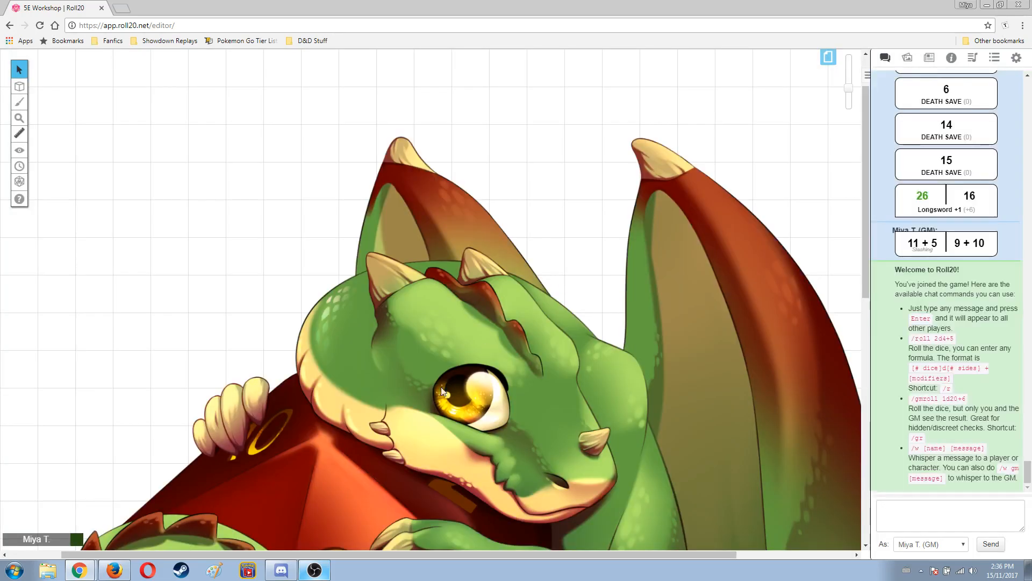
scroll(509, 325, down, 3)
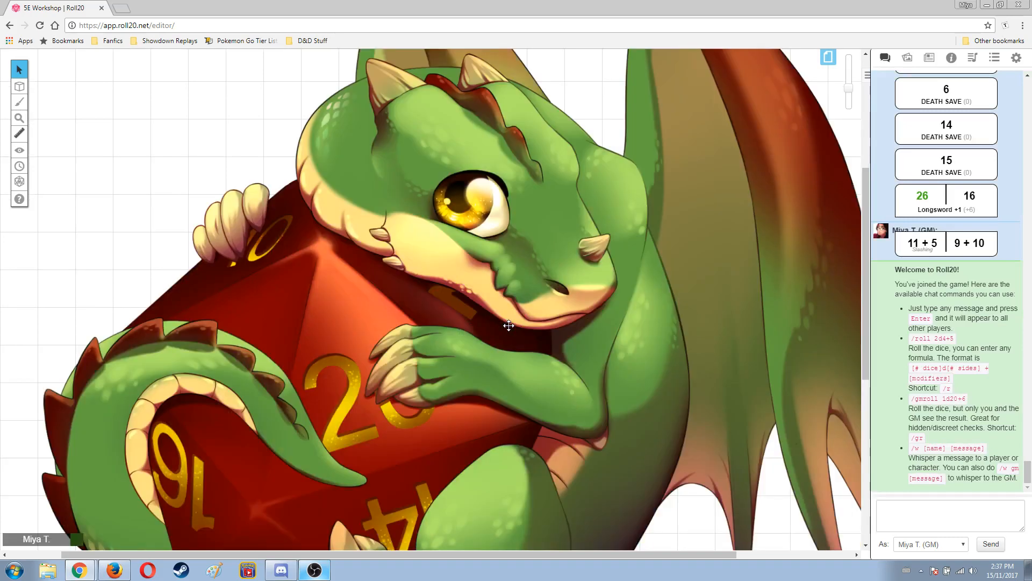
scroll(509, 326, down, 2)
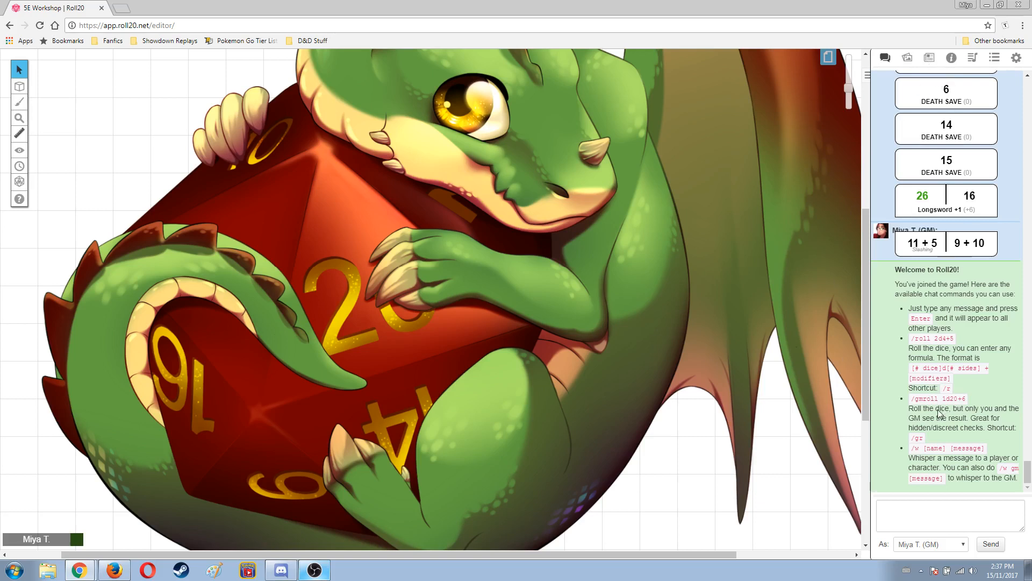
click(931, 63)
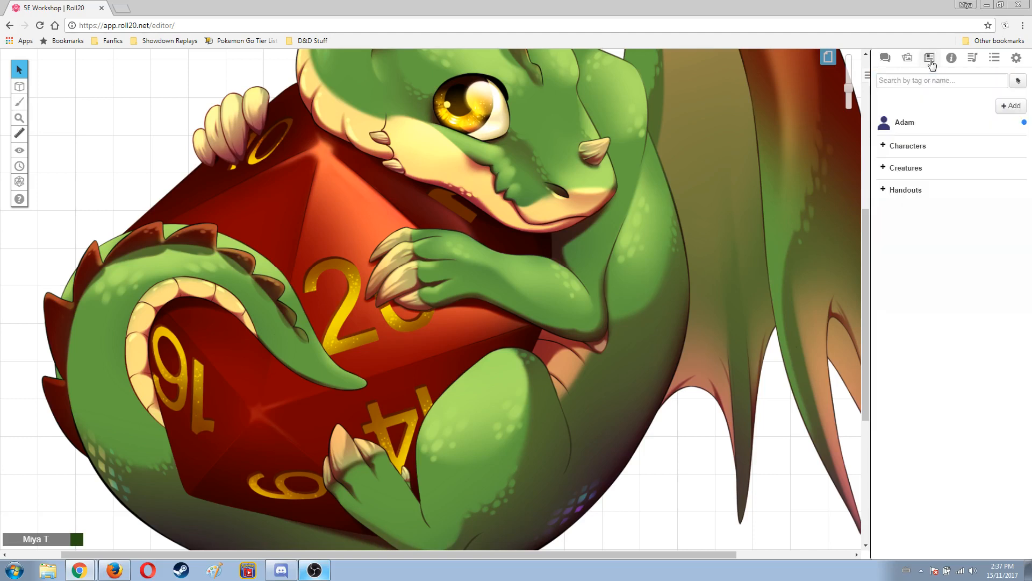
click(898, 124)
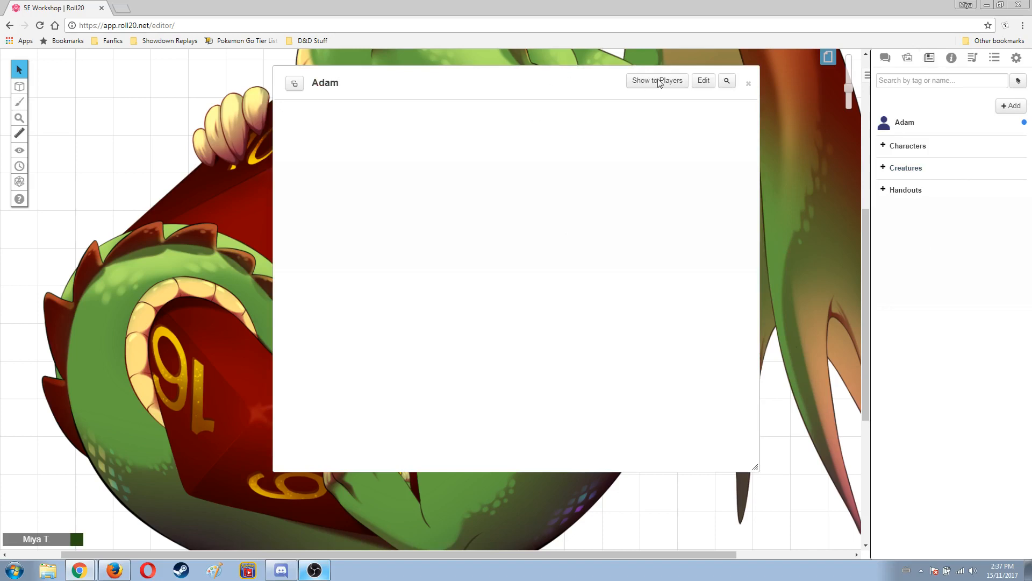
drag(567, 80, 522, 95)
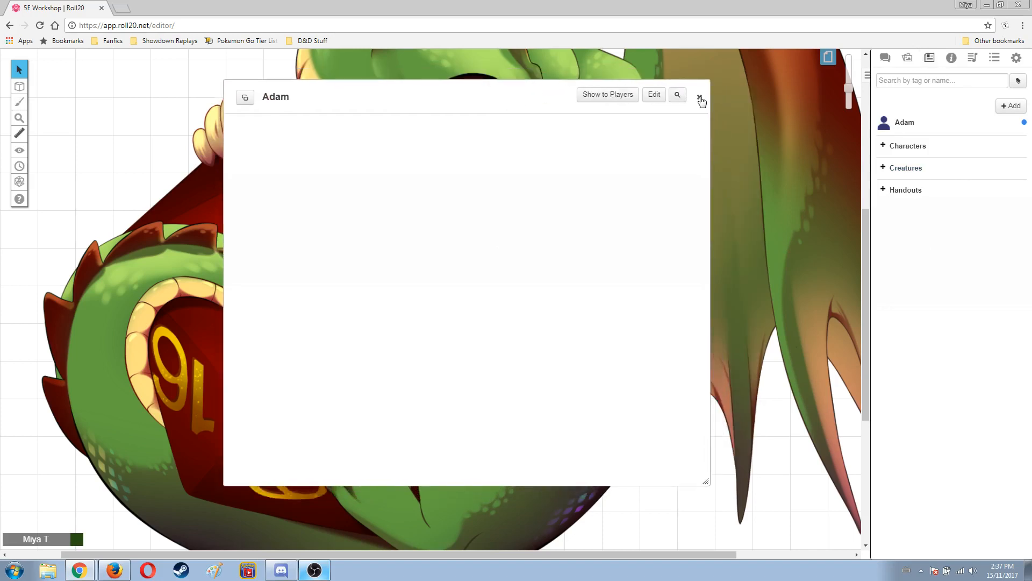
click(700, 99)
click(905, 123)
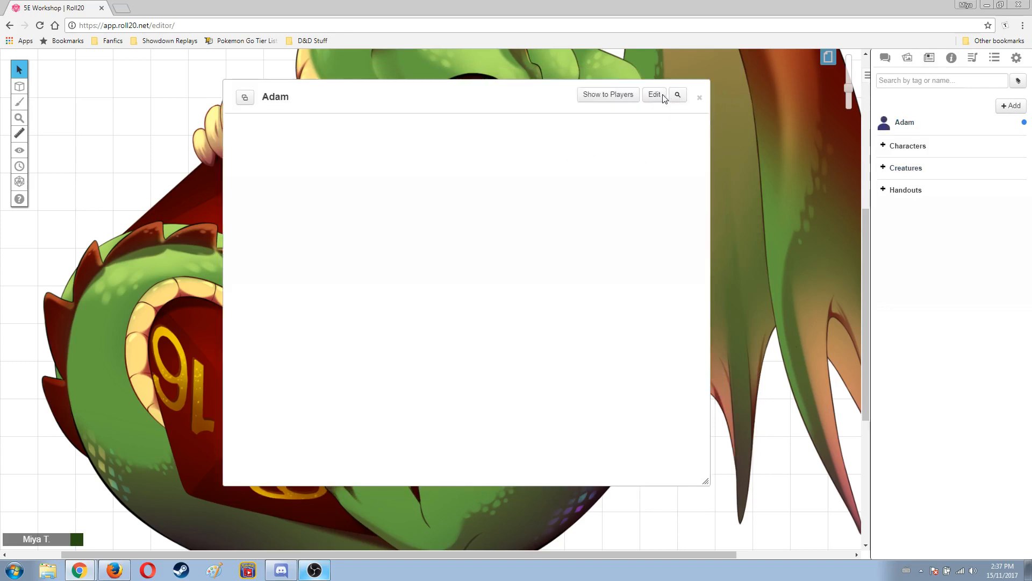
click(700, 99)
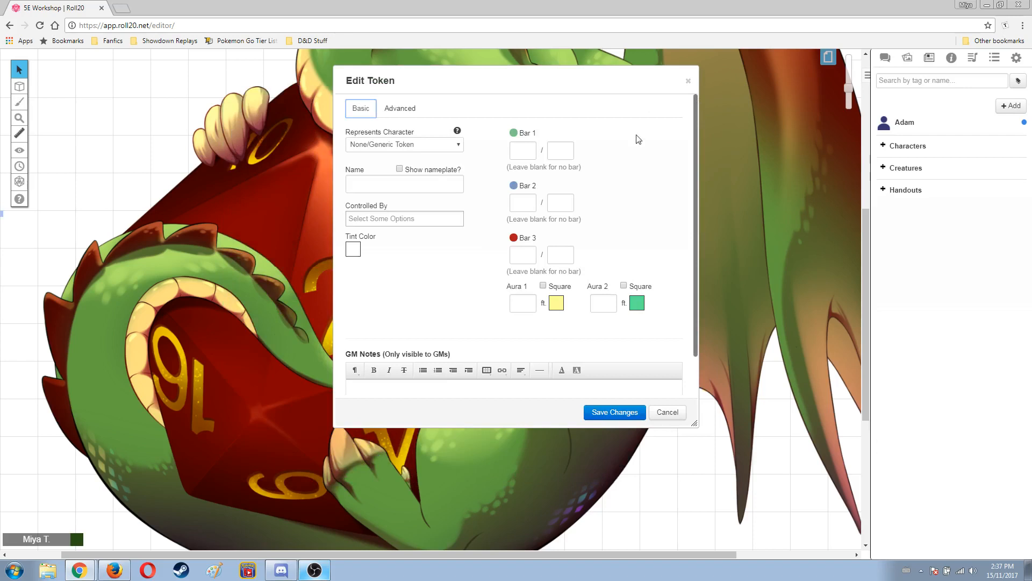
click(667, 413)
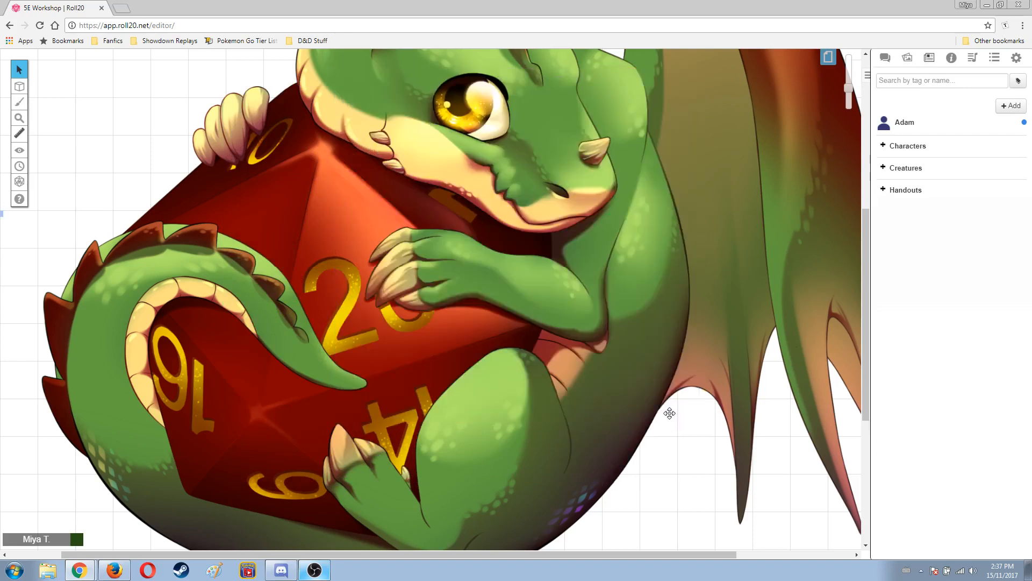
Step: Open the cleric's character sheet from the journal and go to its equipment section
click(905, 124)
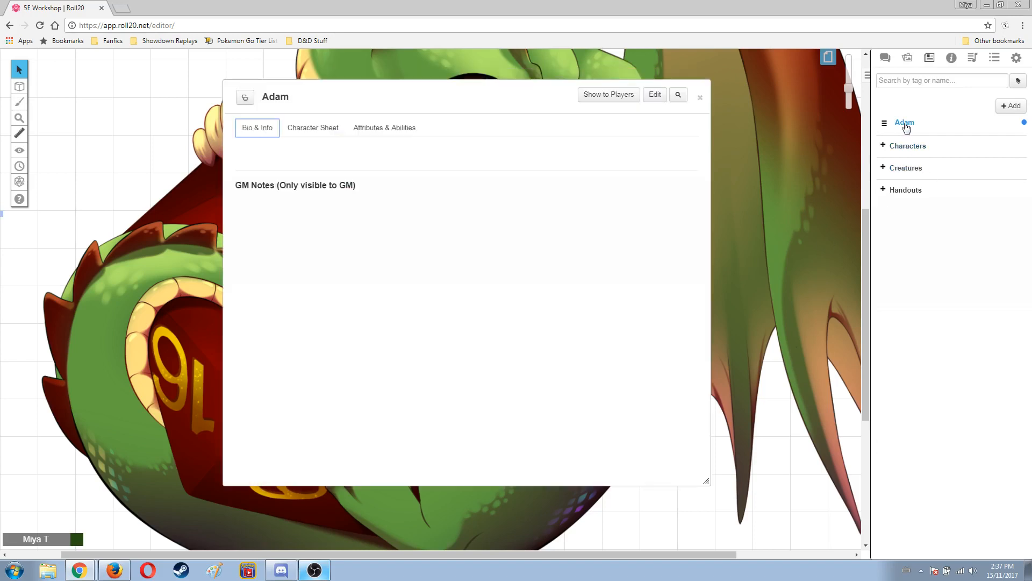
click(318, 130)
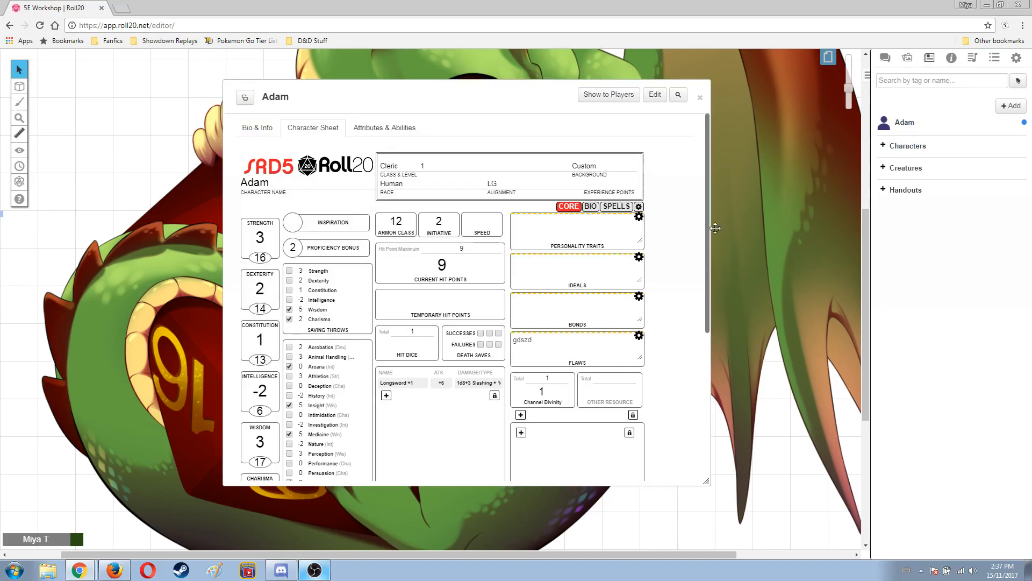
scroll(701, 241, down, 1)
scroll(701, 240, down, 4)
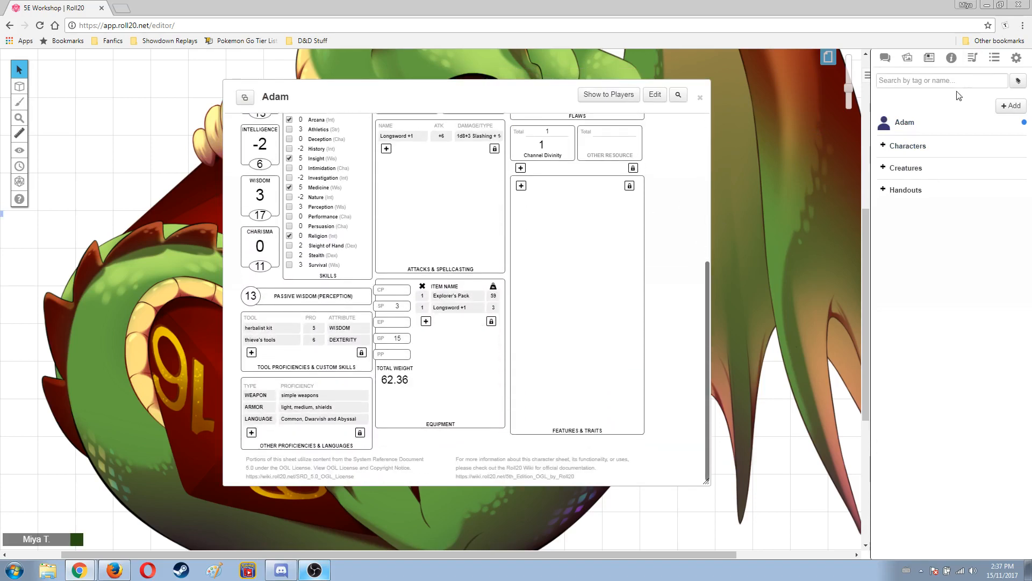
Step: Search the compendium for "shorts" and add the plain Shortsword to the character sheet's equipment
click(950, 59)
click(939, 97)
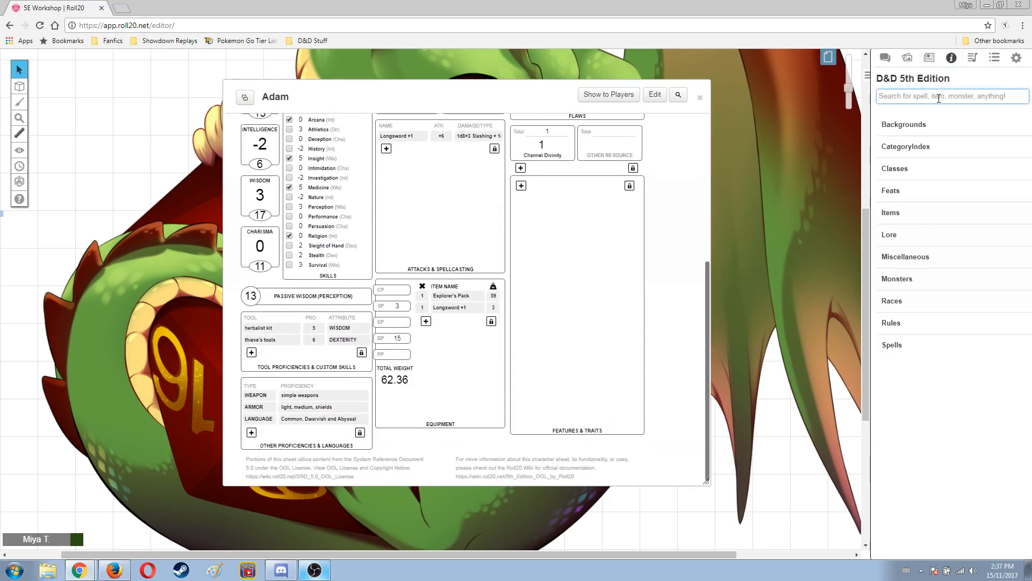
text(short)
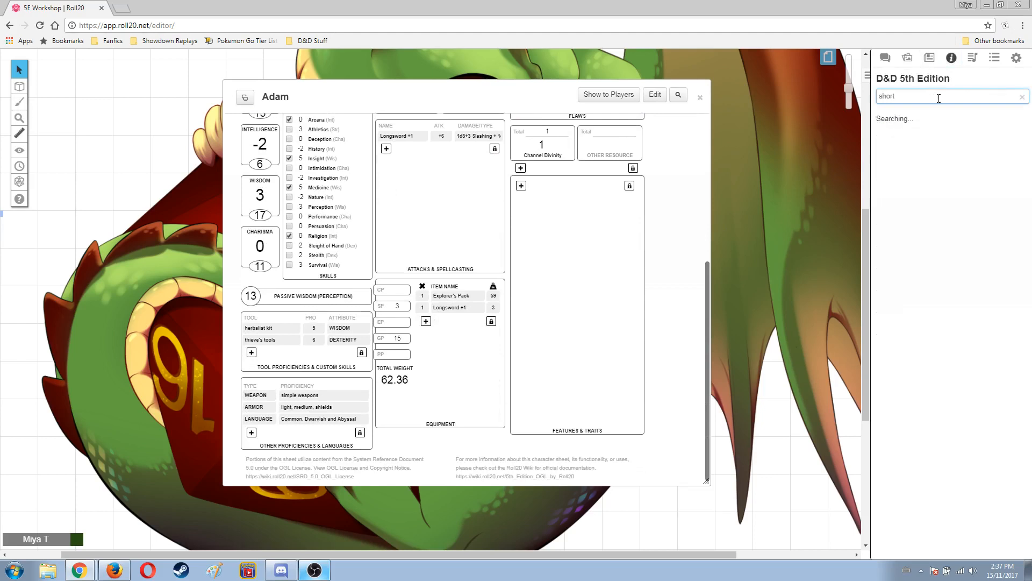
text(s)
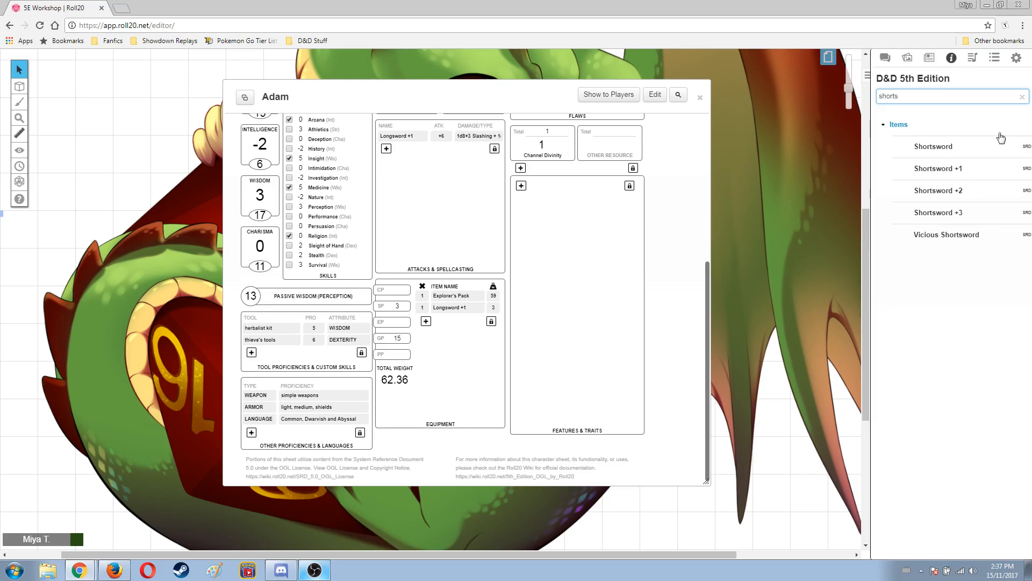
drag(935, 147, 473, 374)
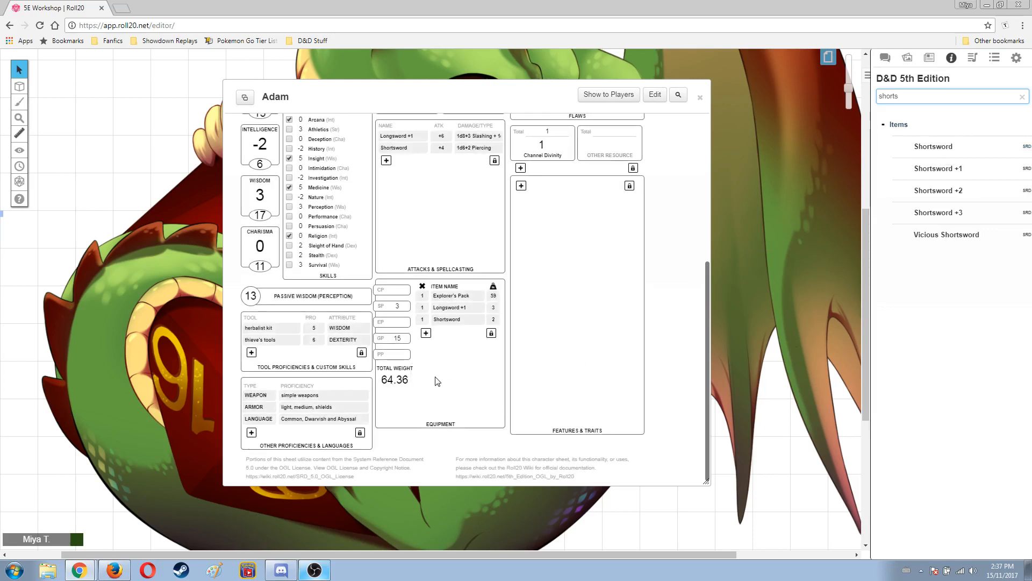
Step: Roll the Shortsword attack and its damage, and inspect the damage roll's breakdown in the chat log
click(395, 149)
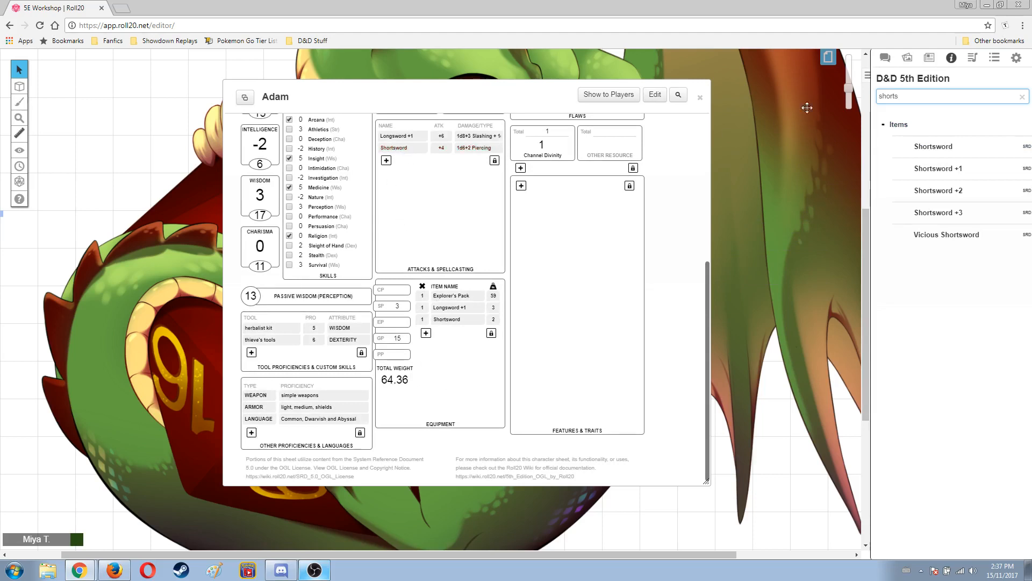
click(885, 57)
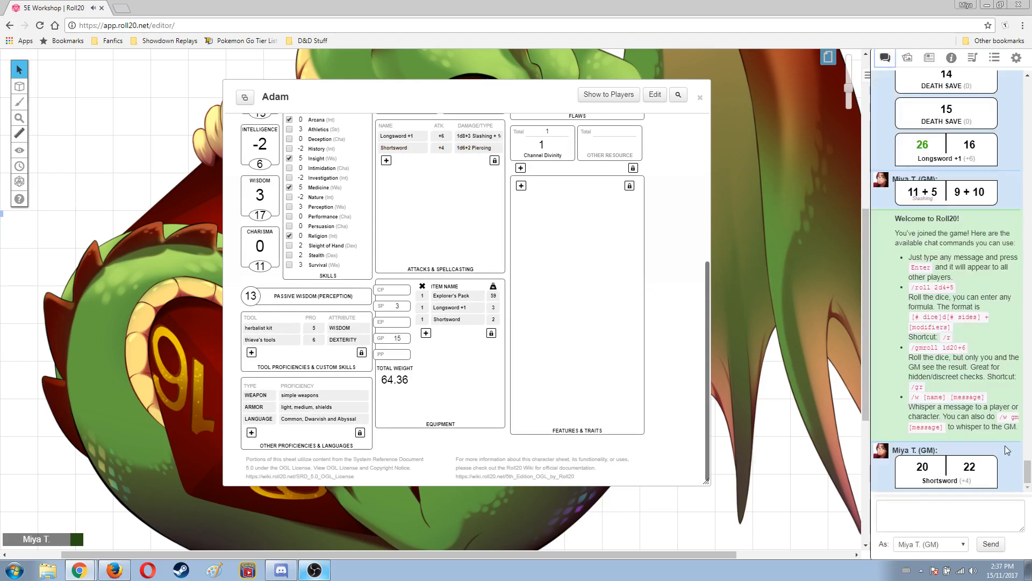
click(940, 480)
mouse_move(948, 475)
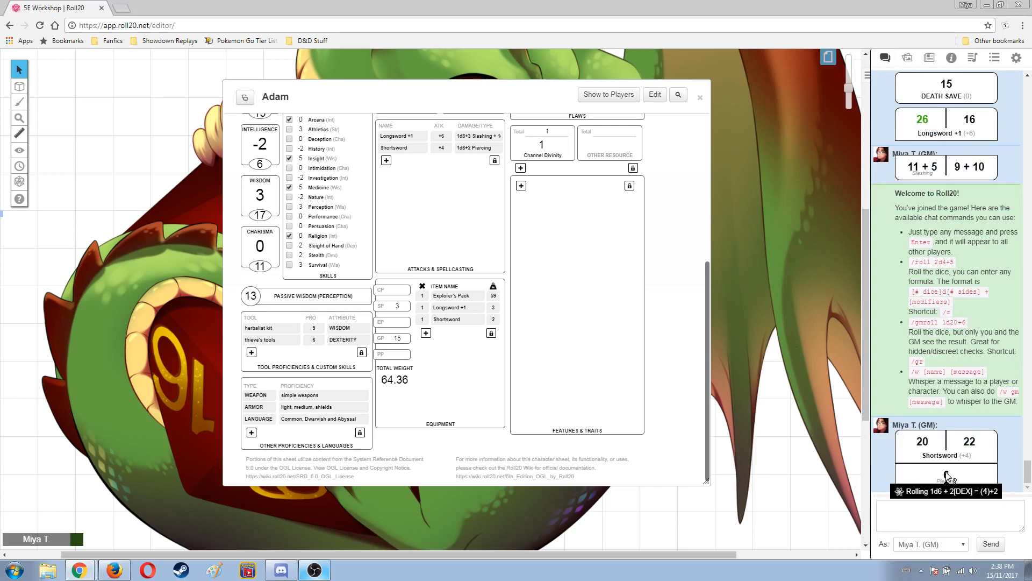
Step: Set the Shortsword attack's ability modifier to STR and close its attack settings
scroll(414, 174, up, 4)
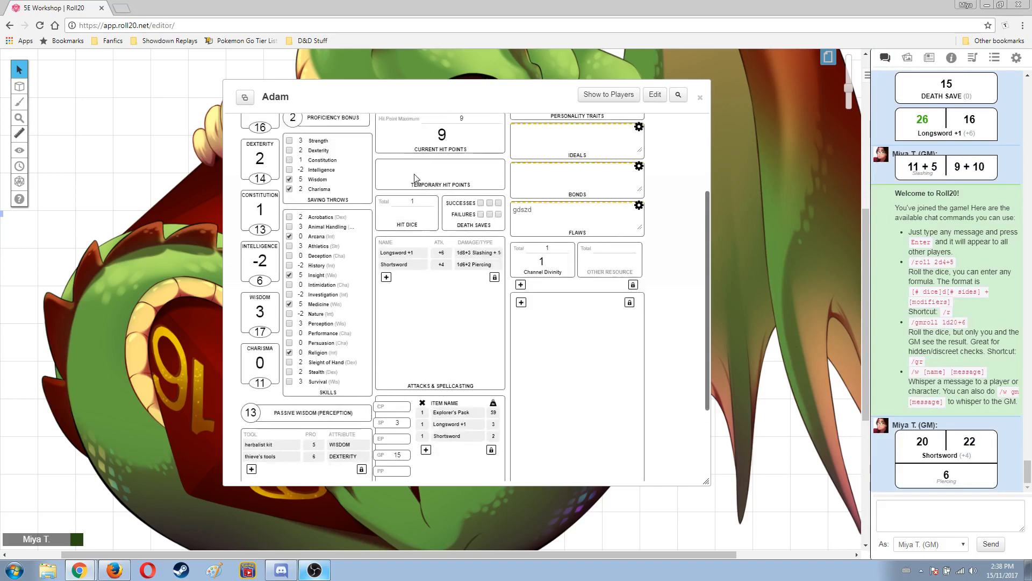
scroll(414, 177, down, 2)
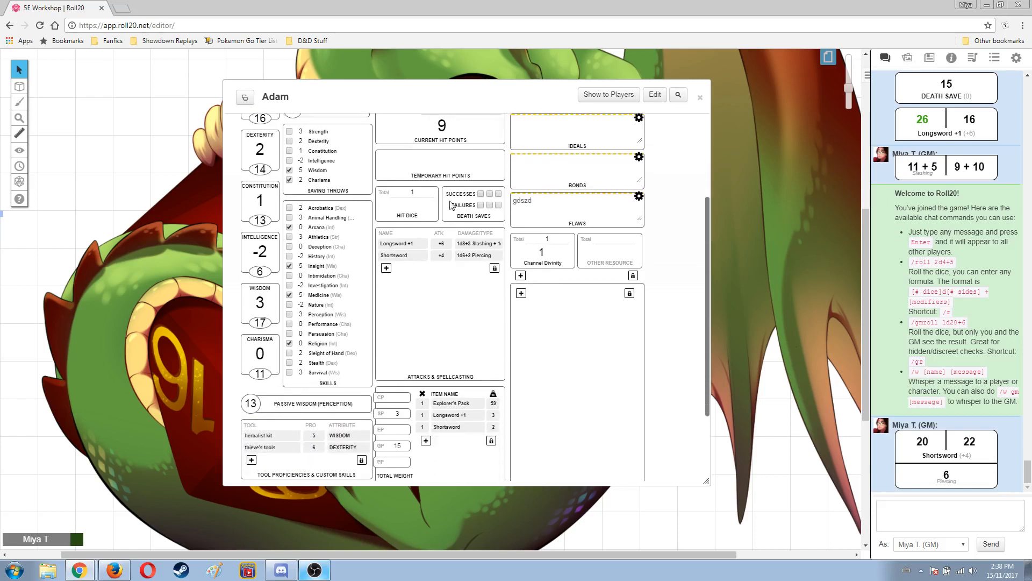
click(500, 254)
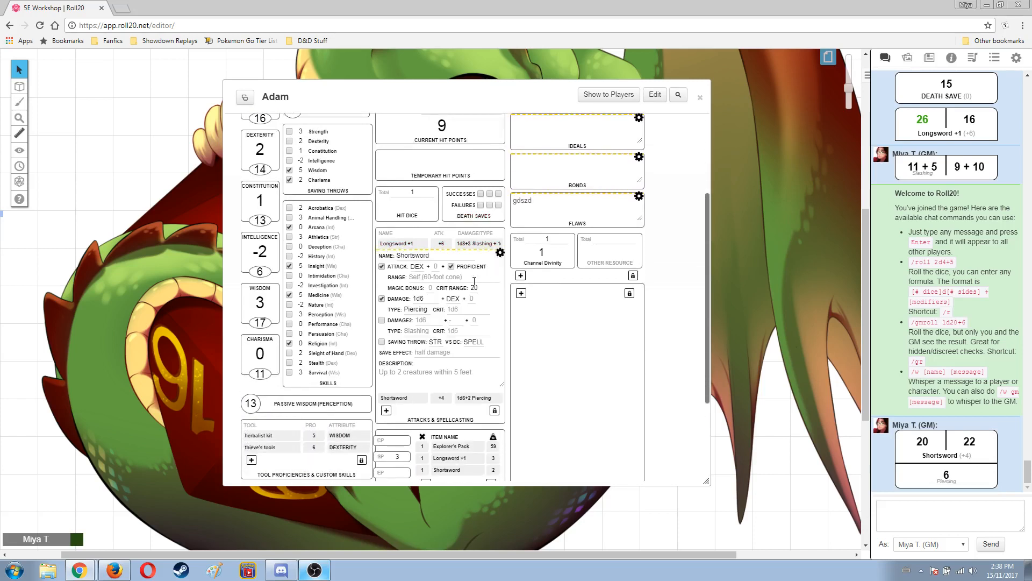
click(416, 266)
click(417, 276)
click(501, 253)
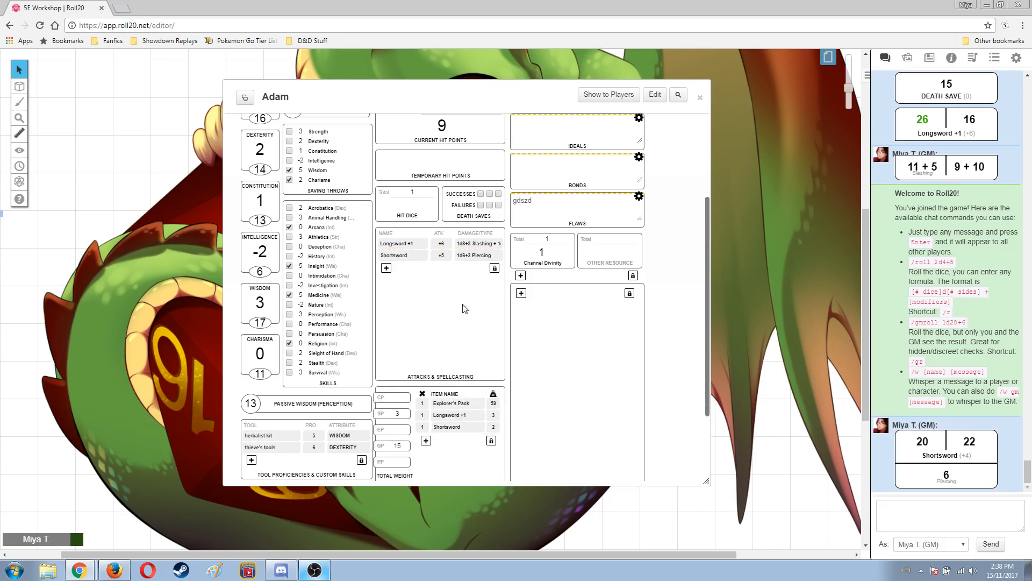
Step: Roll the edited Shortsword's attack and damage again and check the new roll's breakdown in the chat log
click(400, 256)
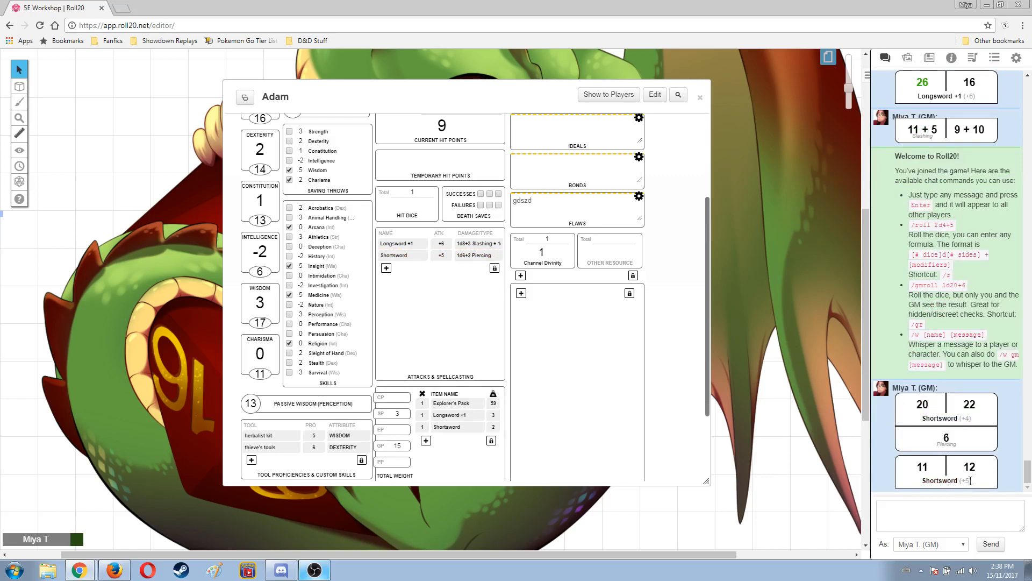
click(940, 480)
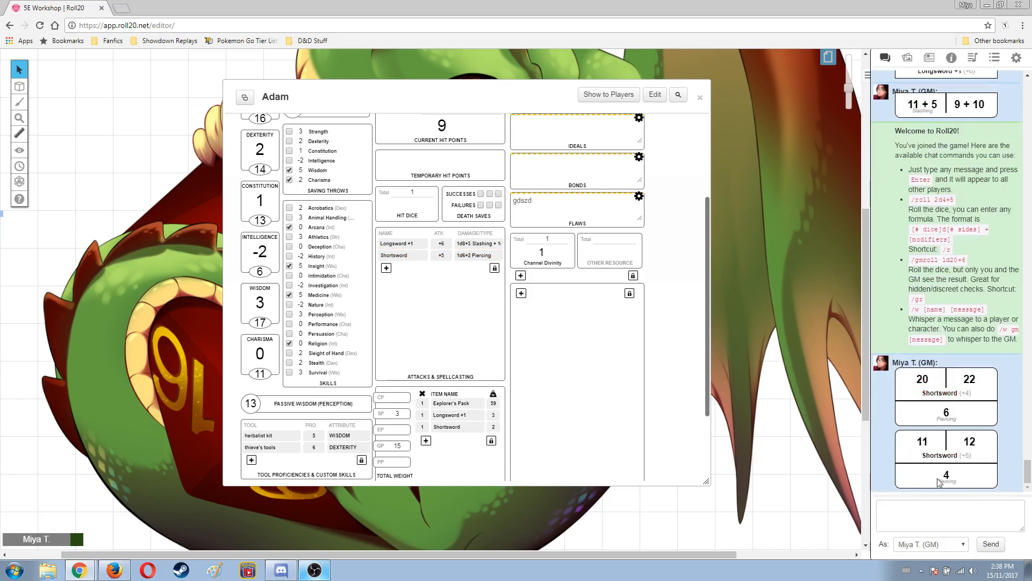
mouse_move(947, 477)
Step: Review the earlier Longsword +1 roll in the chat log, and roll the Longsword +1 attack and damage again
scroll(433, 342, down, 3)
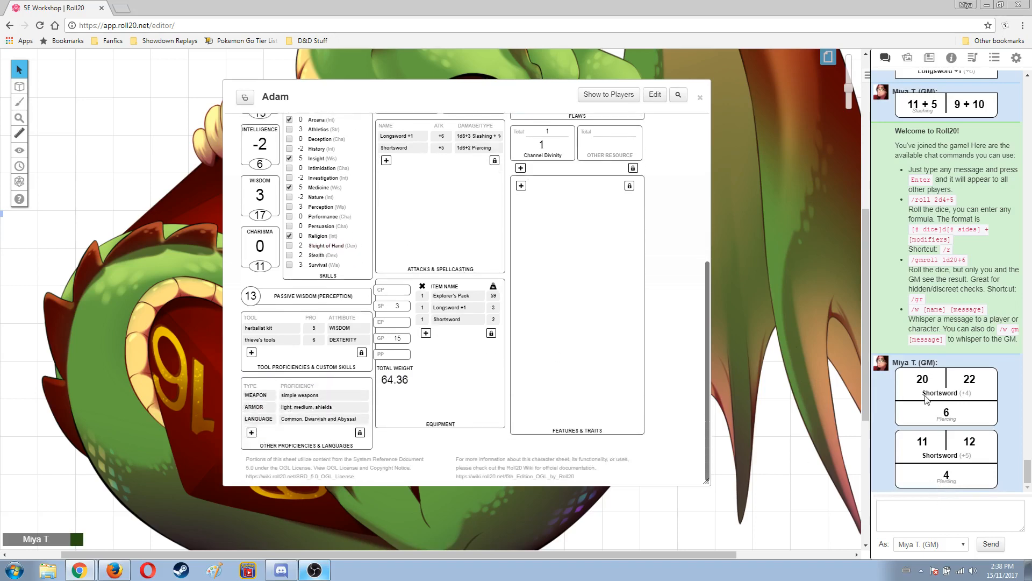
scroll(981, 404, up, 6)
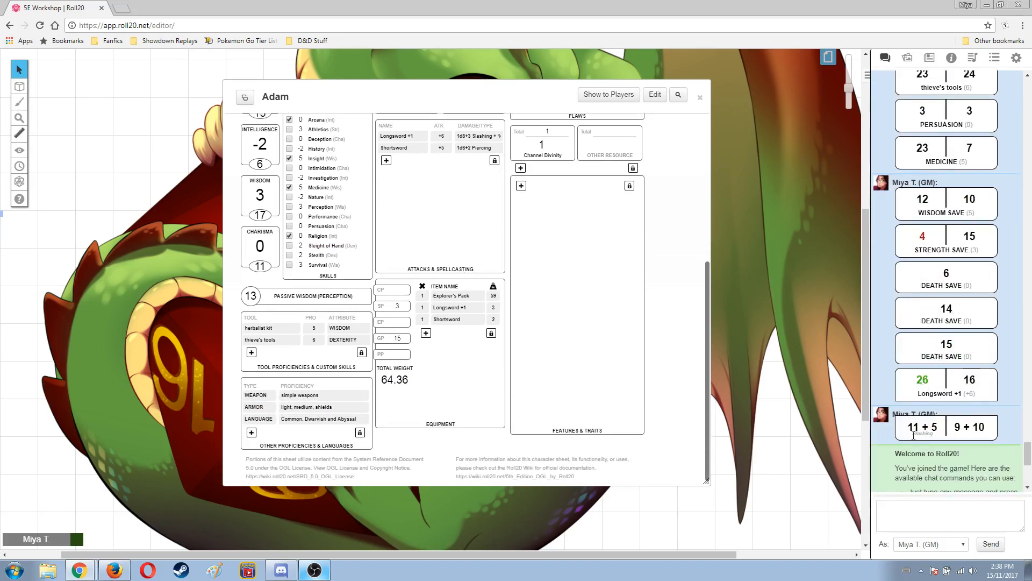
mouse_move(922, 389)
scroll(949, 380, down, 1)
scroll(950, 379, down, 6)
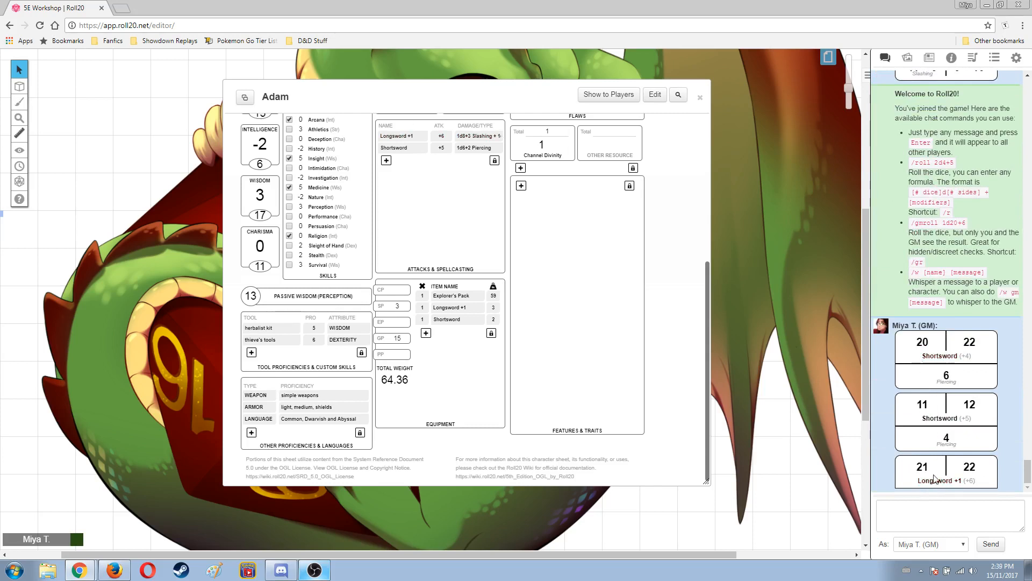
scroll(925, 479, down, 1)
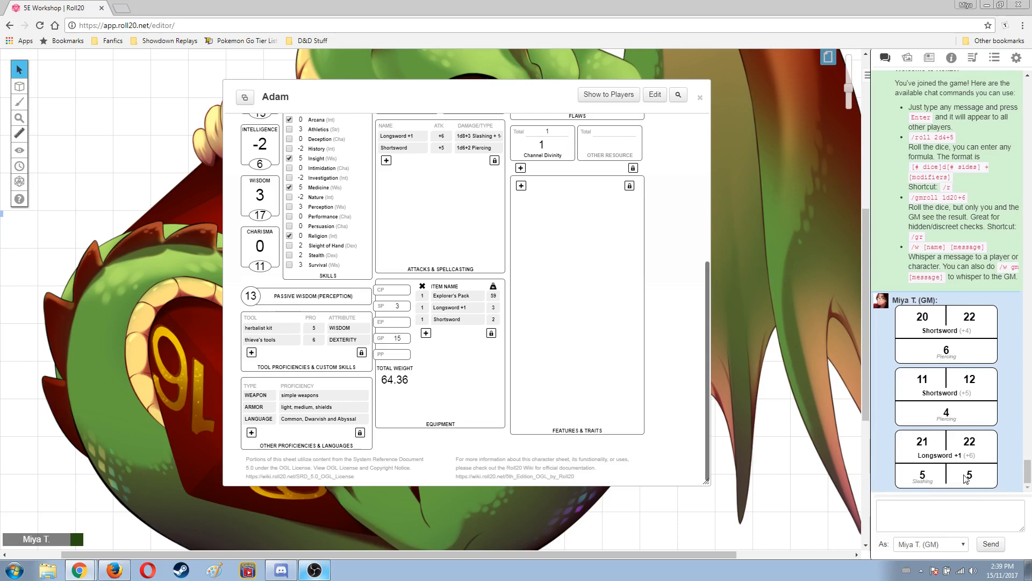
Step: Search the compendium for "studded", add the Studded Leather Armor to the equipment, and check the sheet's armor class
click(953, 59)
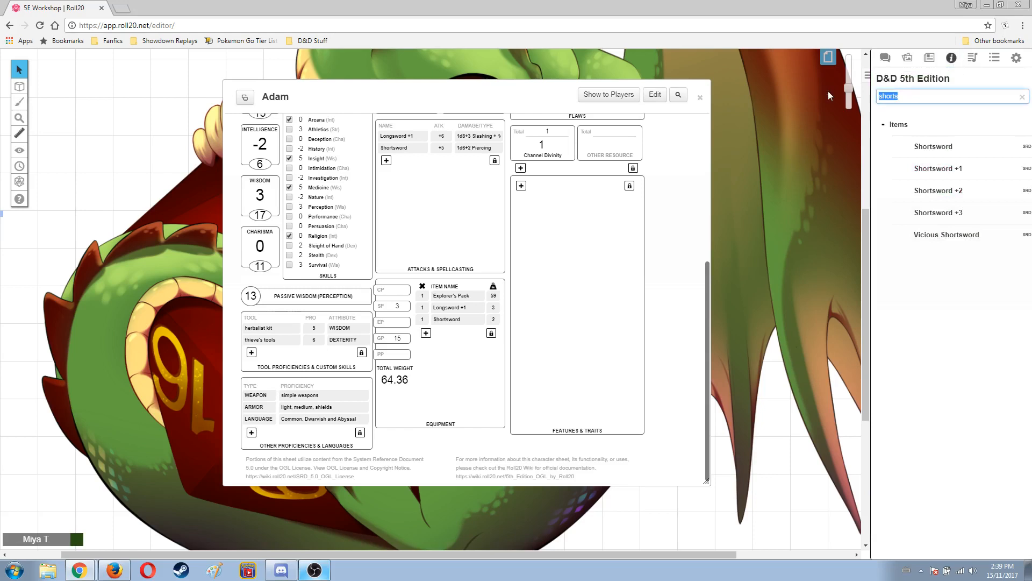
text(studded)
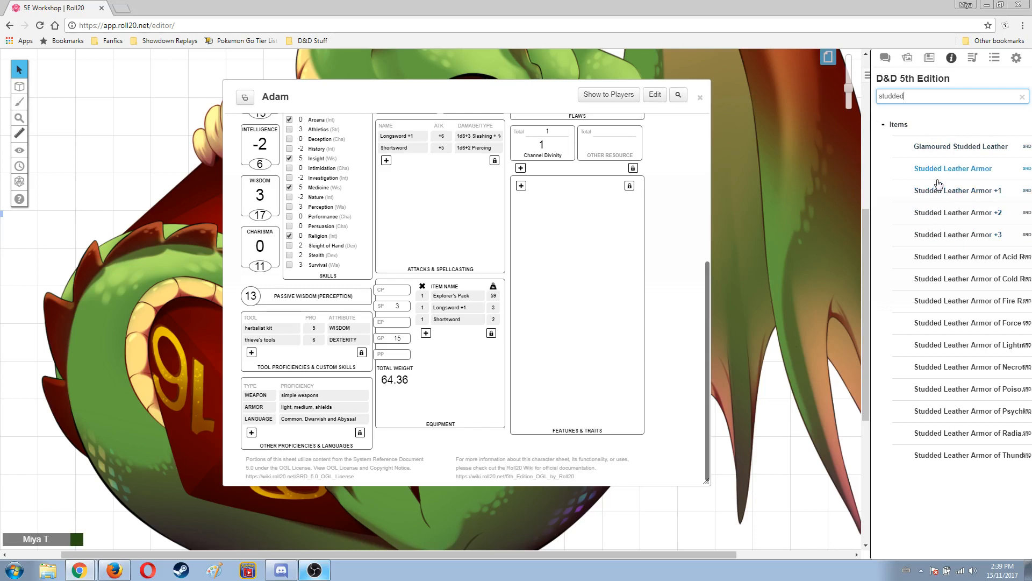
drag(949, 171, 476, 385)
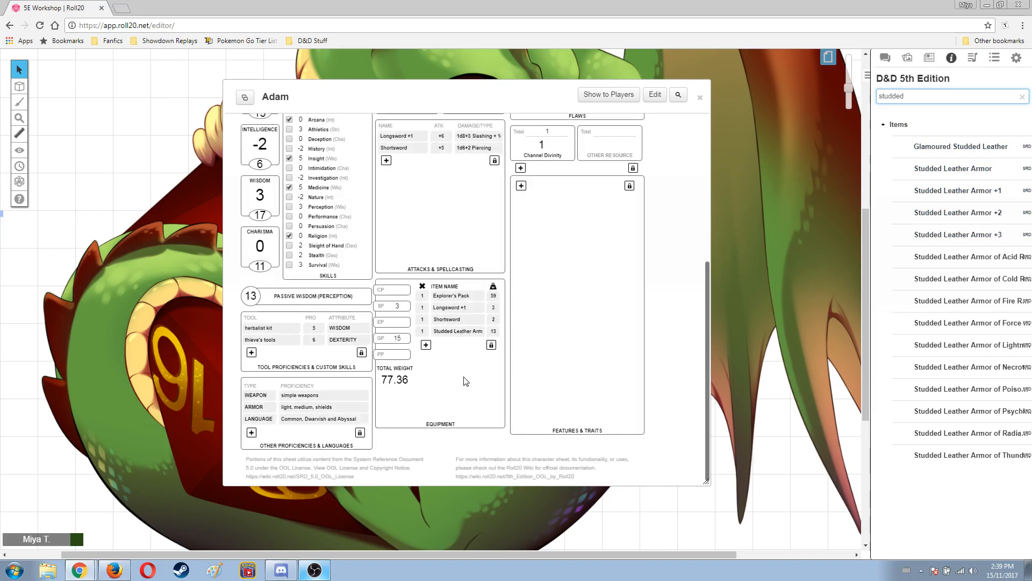
scroll(465, 382, up, 5)
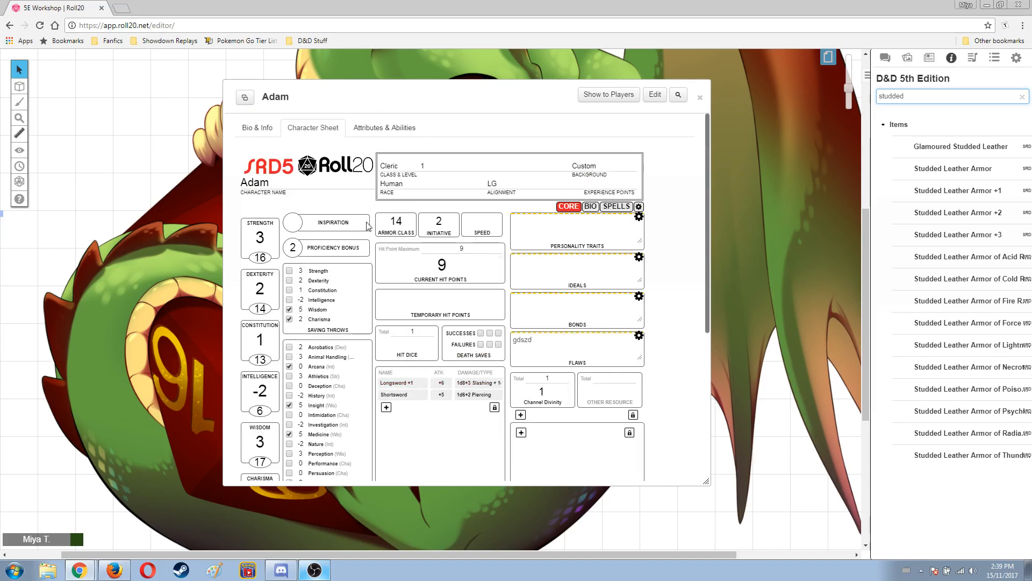
click(396, 220)
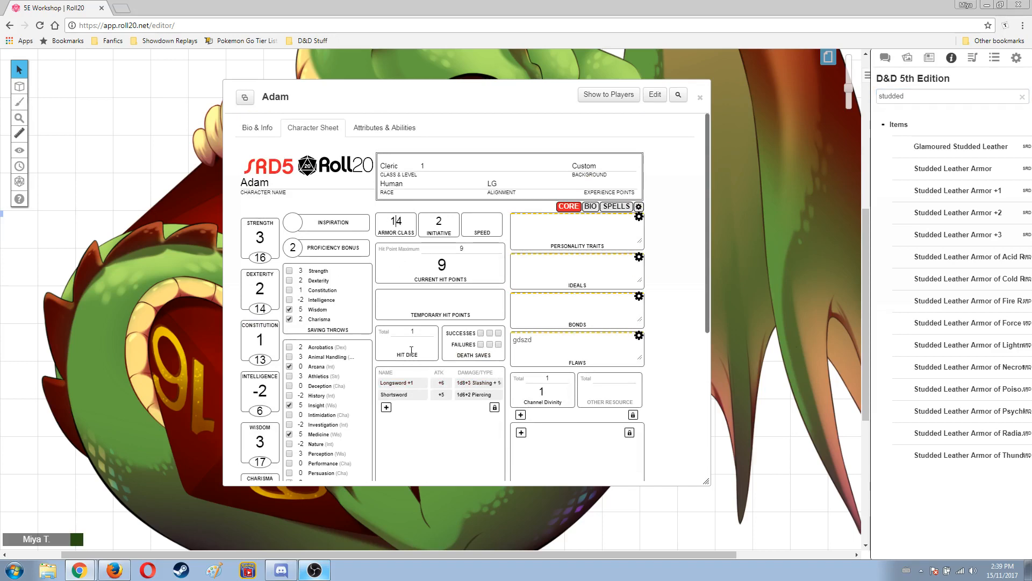
scroll(411, 350, down, 5)
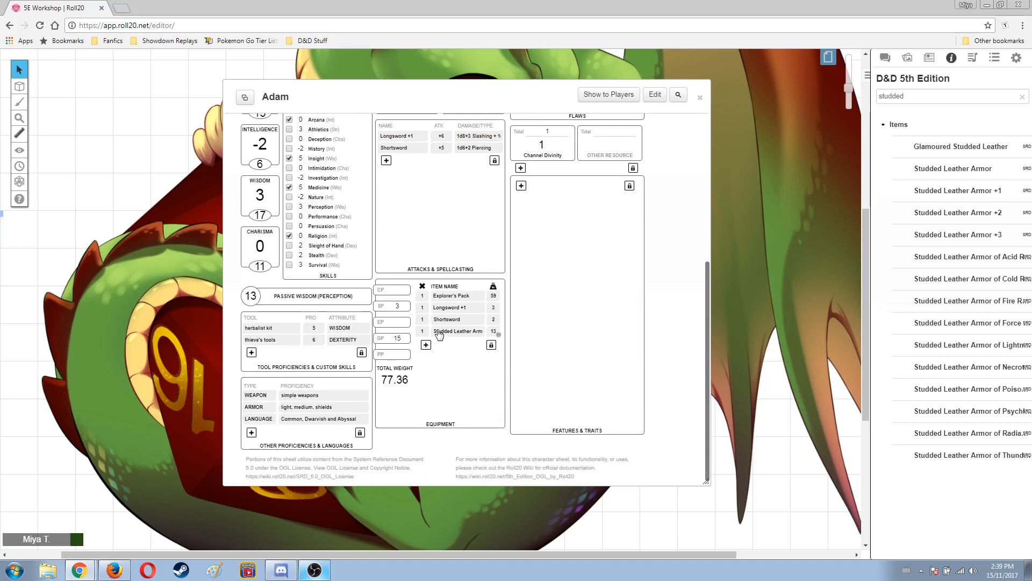
scroll(436, 333, up, 5)
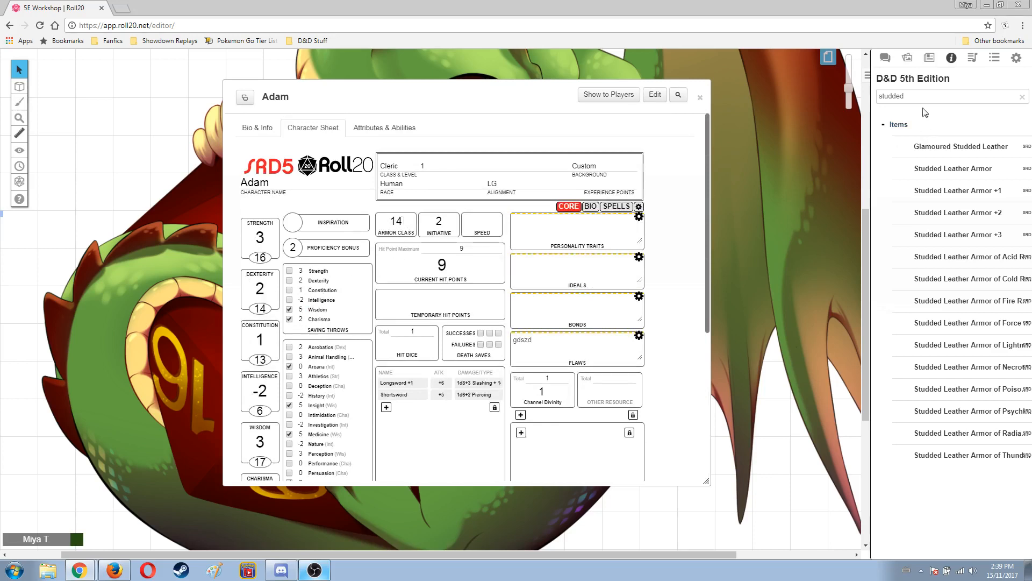
Step: Search the compendium for "shield" and add the Shield +2 item to the equipment list
drag(905, 97, 857, 105)
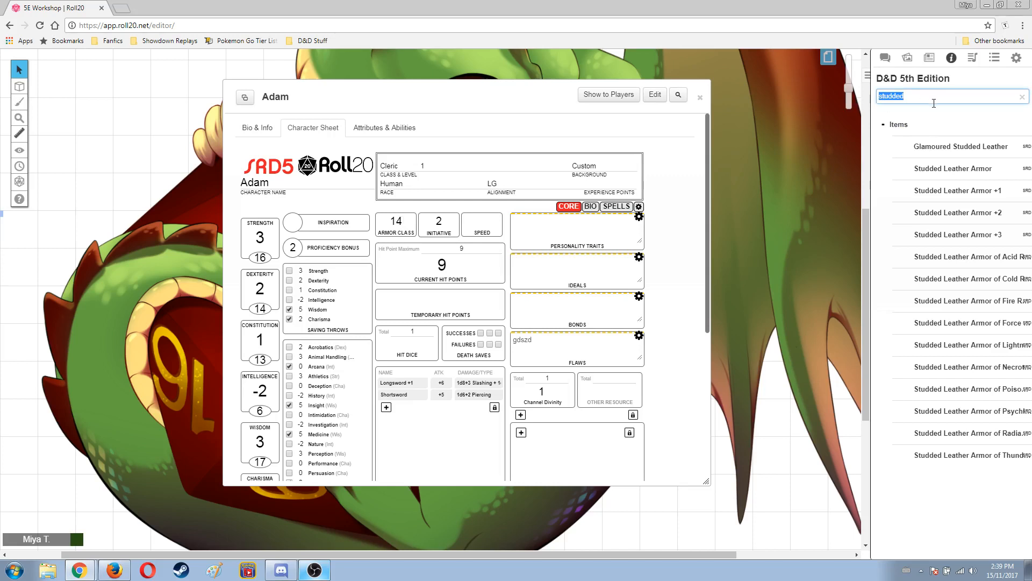
text(shield)
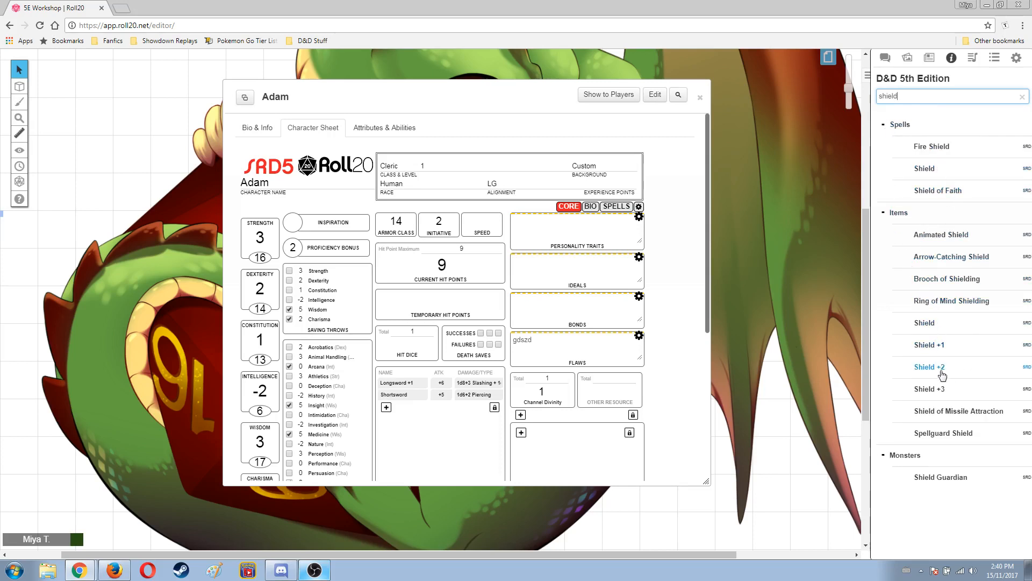
scroll(525, 373, down, 5)
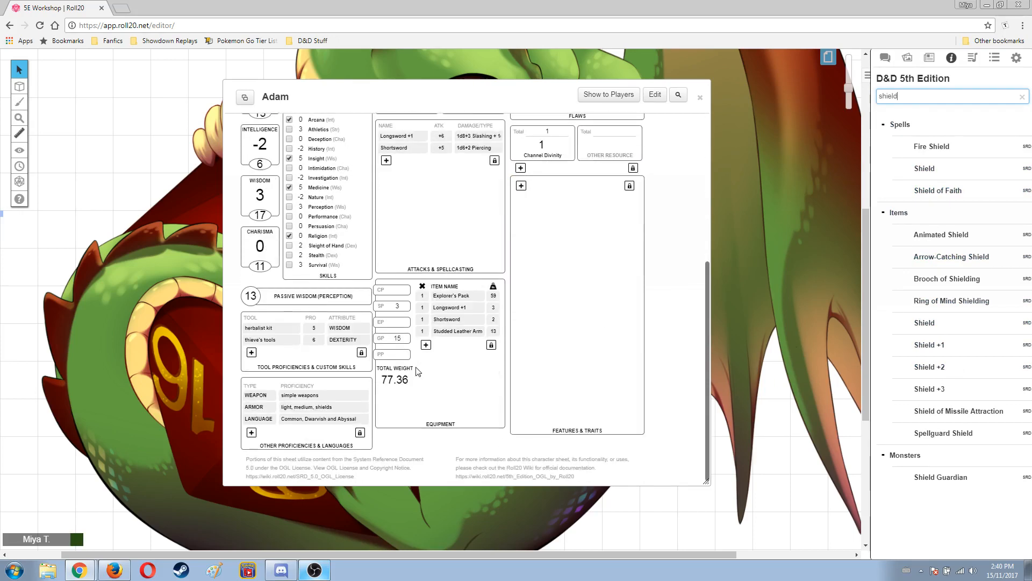
drag(926, 365, 479, 383)
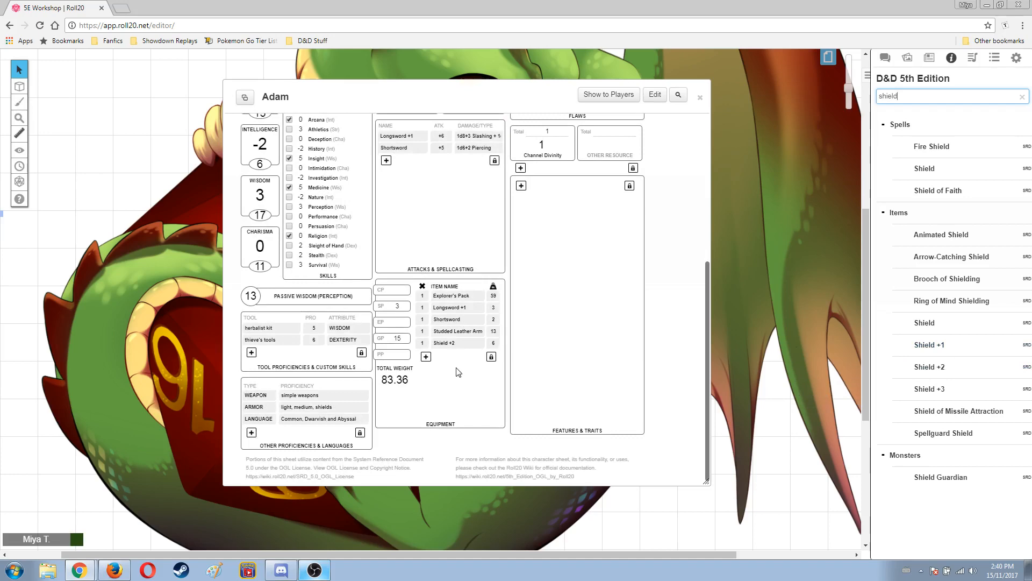
Step: Check the armor class on the Core page and set the character's speed to 30
scroll(460, 375, up, 4)
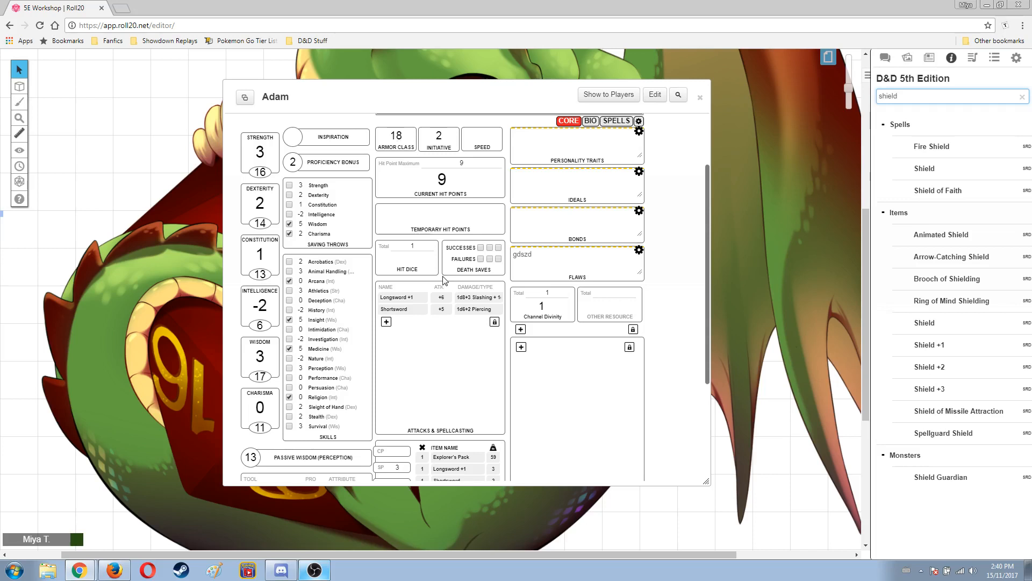
scroll(430, 414, up, 2)
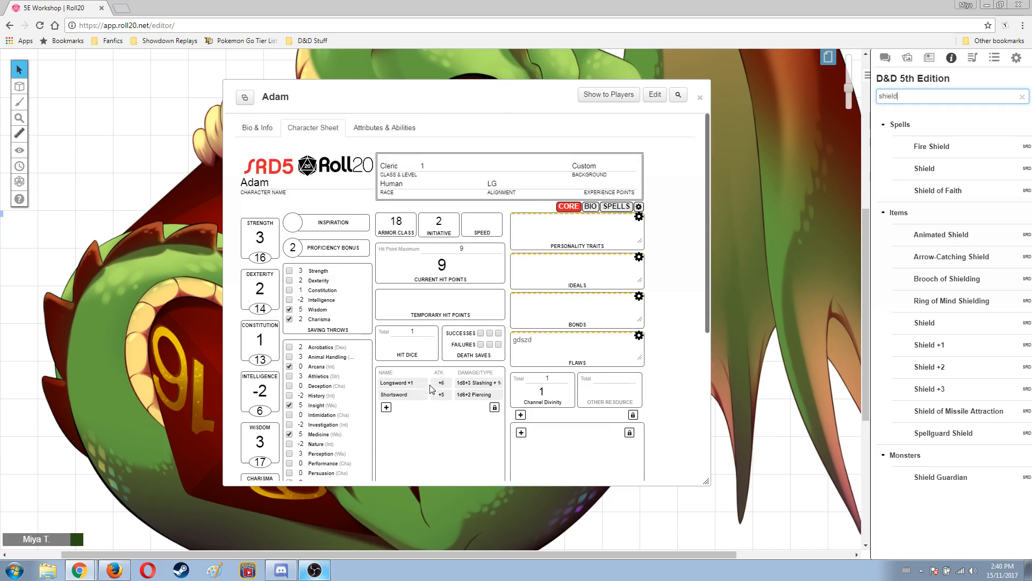
click(490, 226)
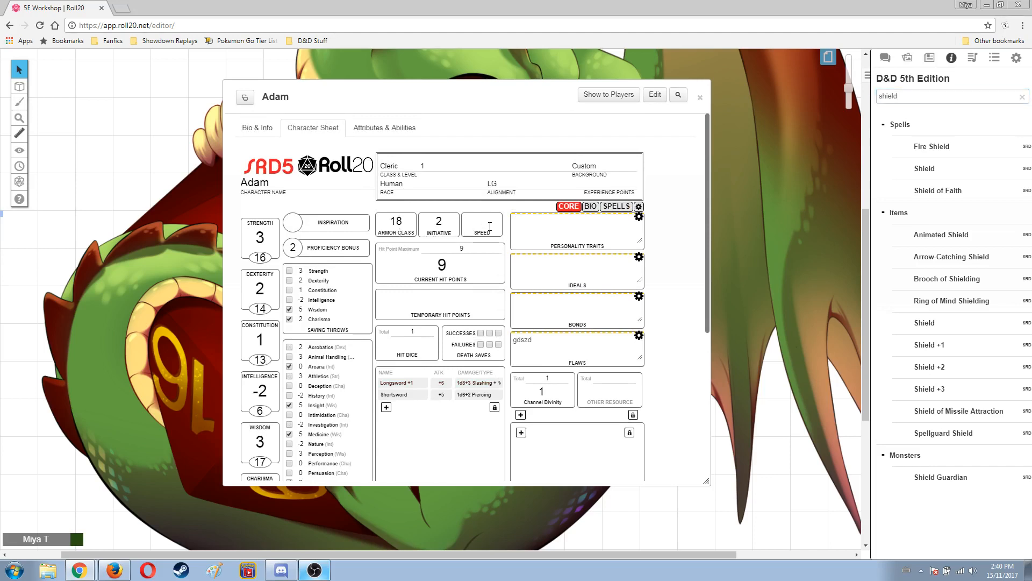
text(30)
Step: Search the compendium for "longbow", add the plain Longbow to the equipment, and view its entry among the attacks
scroll(676, 227, down, 5)
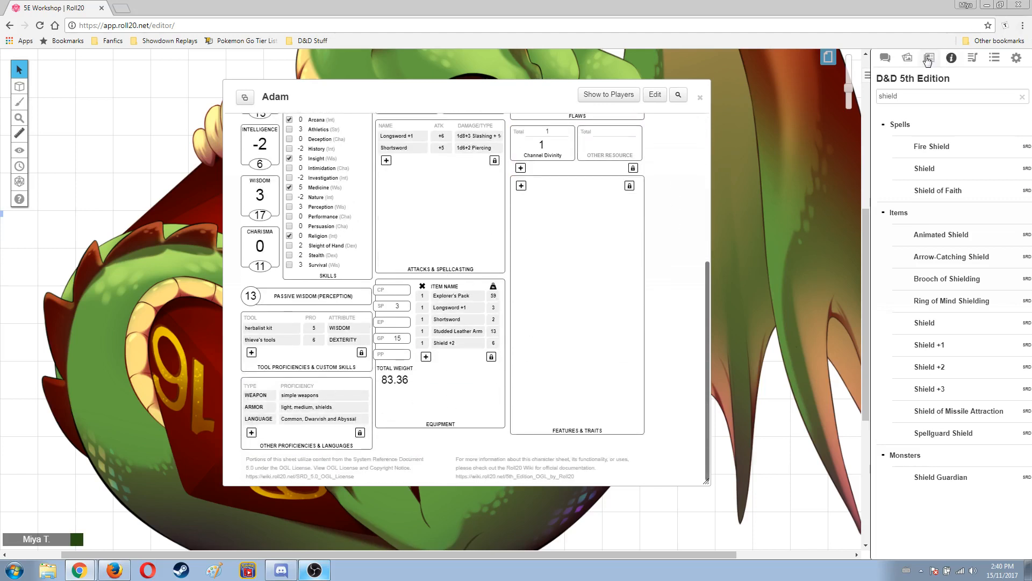
double_click(921, 100)
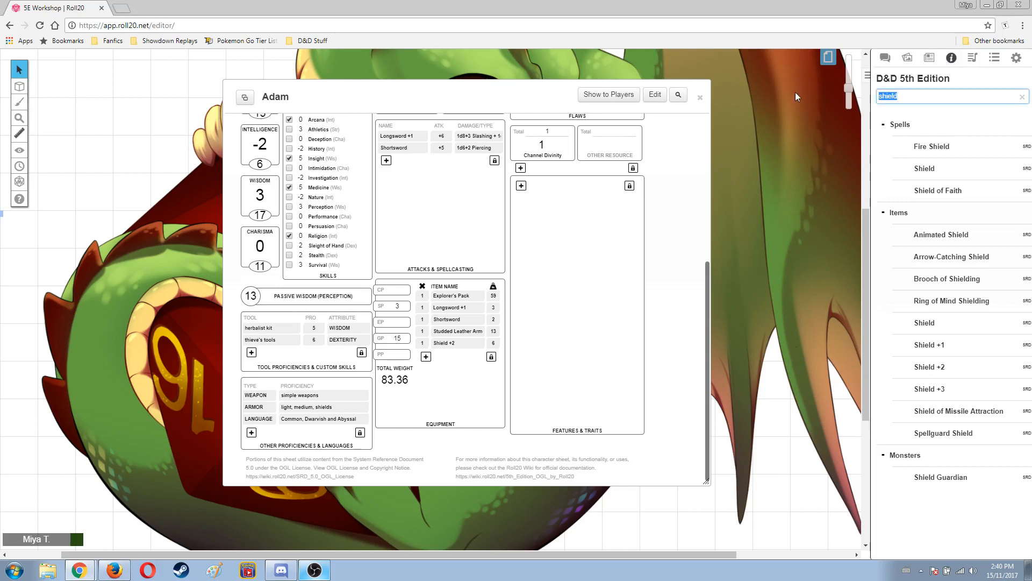
text(longbow)
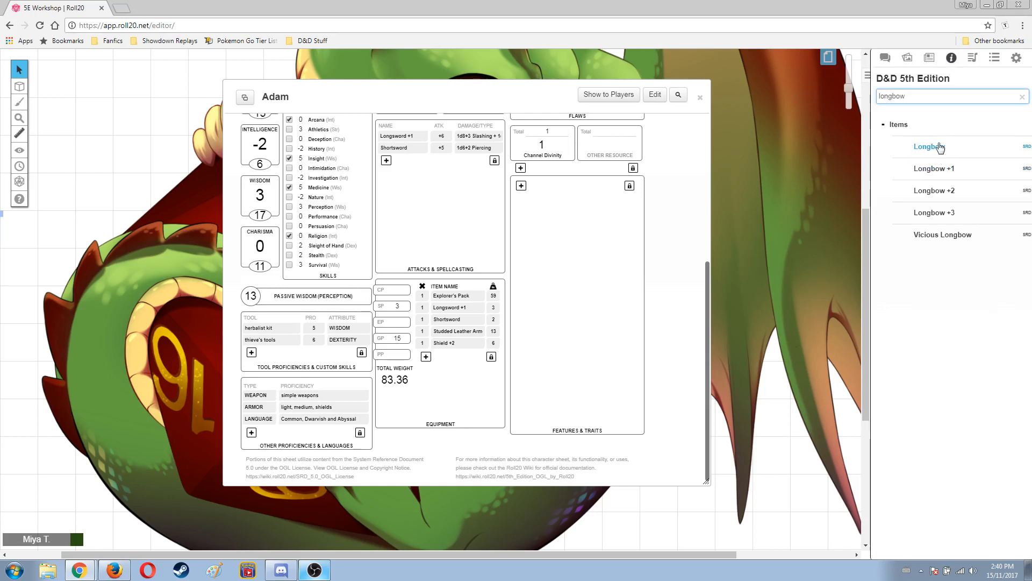
drag(938, 146, 468, 402)
scroll(474, 347, up, 4)
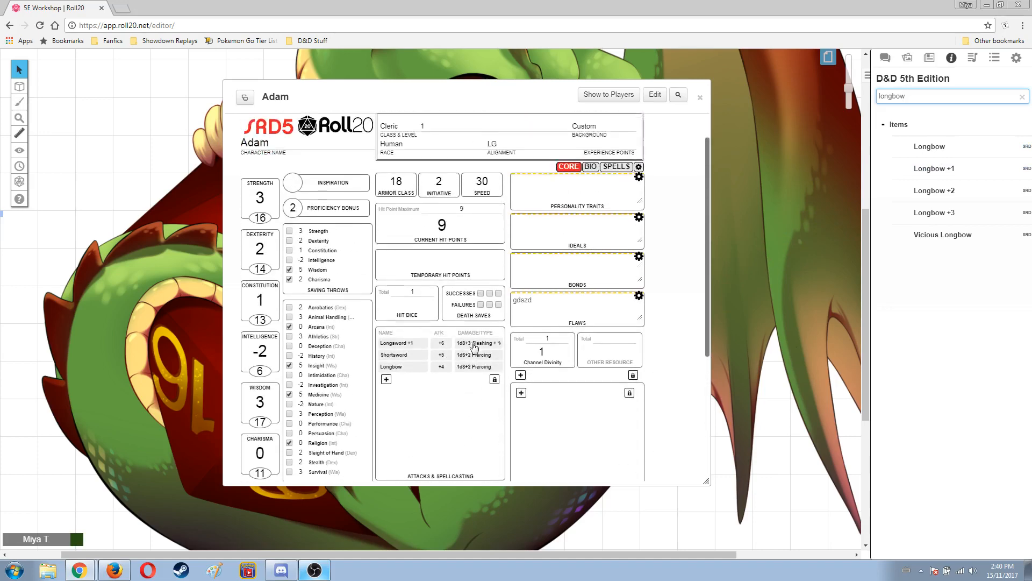
Step: Add a custom attack named Fire Shortsword to the Attacks & Spellcasting section, keeping STR as its attack ability
scroll(473, 343, down, 2)
scroll(473, 343, down, 3)
scroll(473, 343, up, 5)
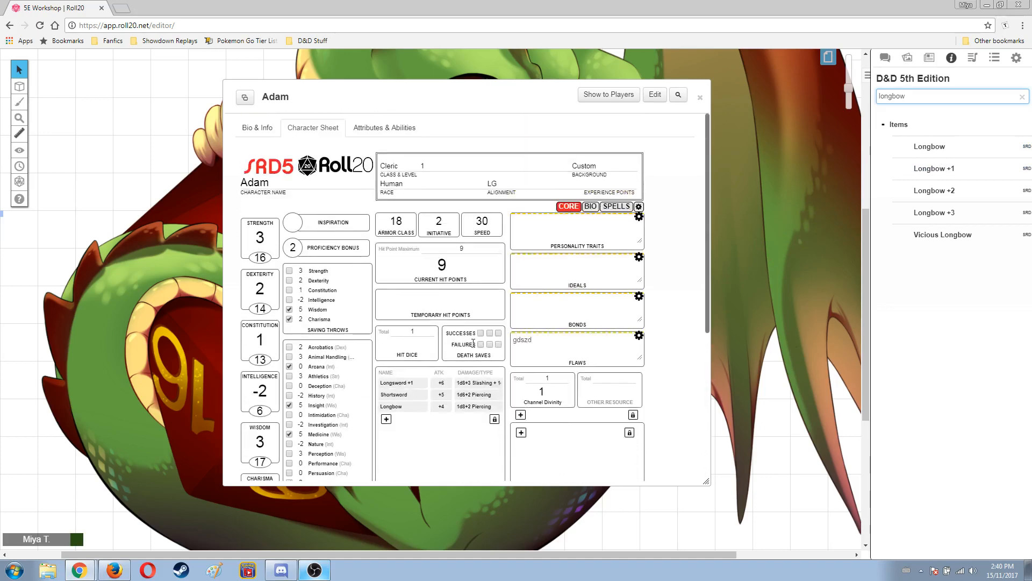
scroll(473, 343, down, 3)
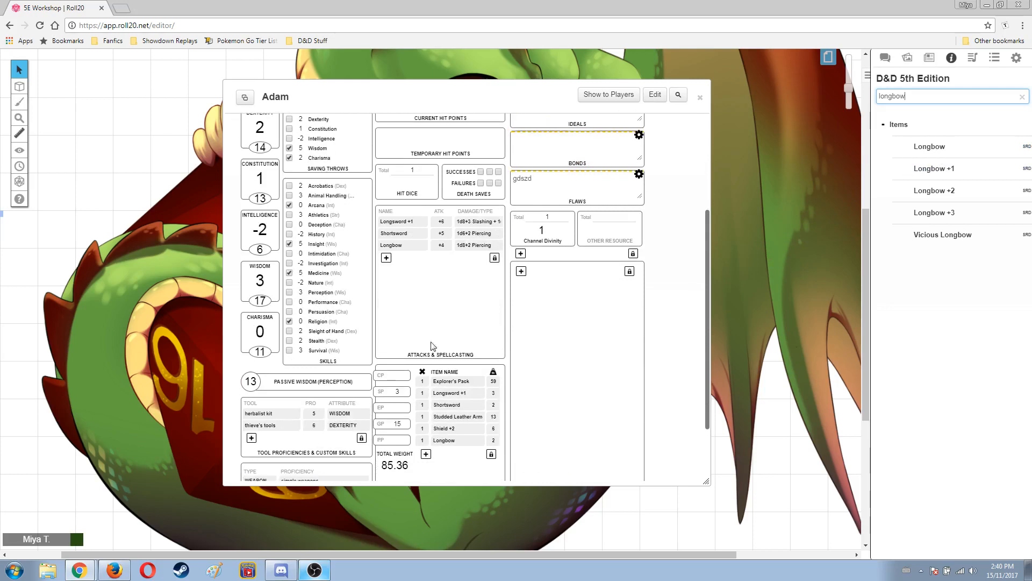
click(386, 258)
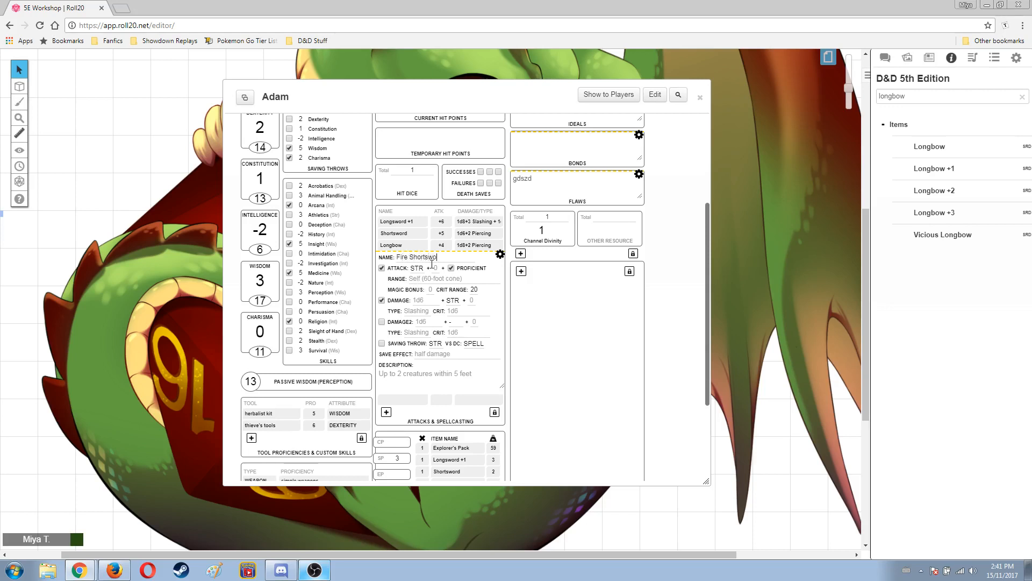
text(rd)
click(418, 269)
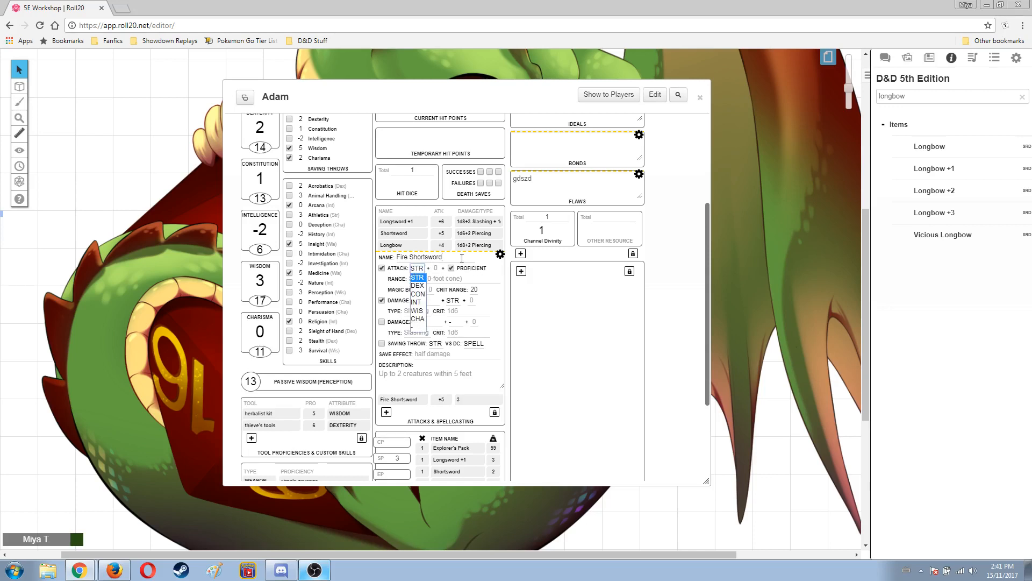
click(468, 259)
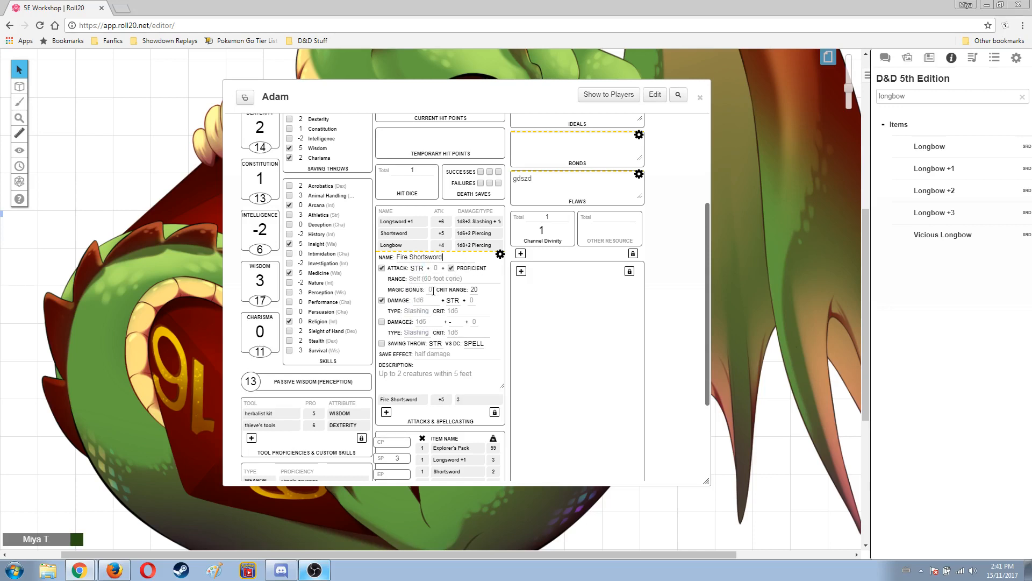
Step: Set the Fire Shortsword's primary damage to 1d6 with the damage type slashing
click(416, 303)
text(1d6)
click(414, 311)
text(slashing)
Step: Enable the Fire Shortsword's second damage and enter 1dd4 with the damage type fire
click(382, 322)
click(425, 322)
text(1dd)
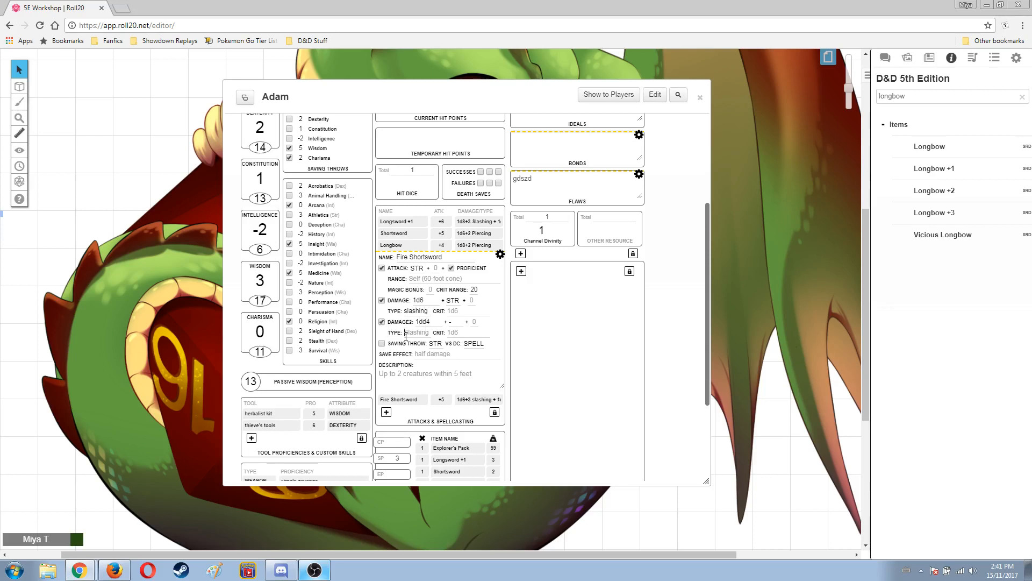
click(406, 333)
text(fire)
Step: Enable a CON saving throw against a STR-based DC with the save effect "half fire dmg", and close the attack's settings
click(381, 343)
click(437, 344)
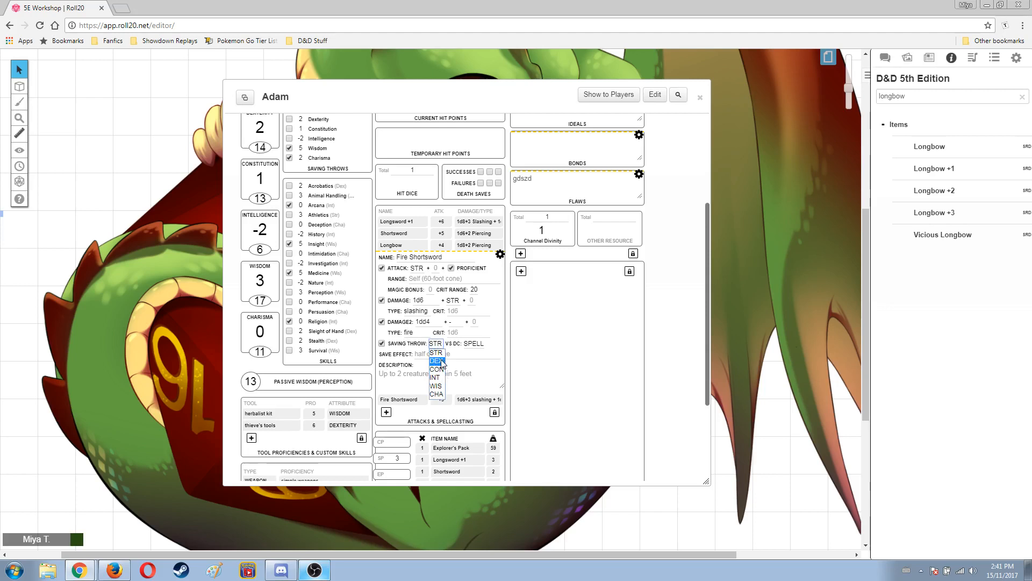
click(438, 369)
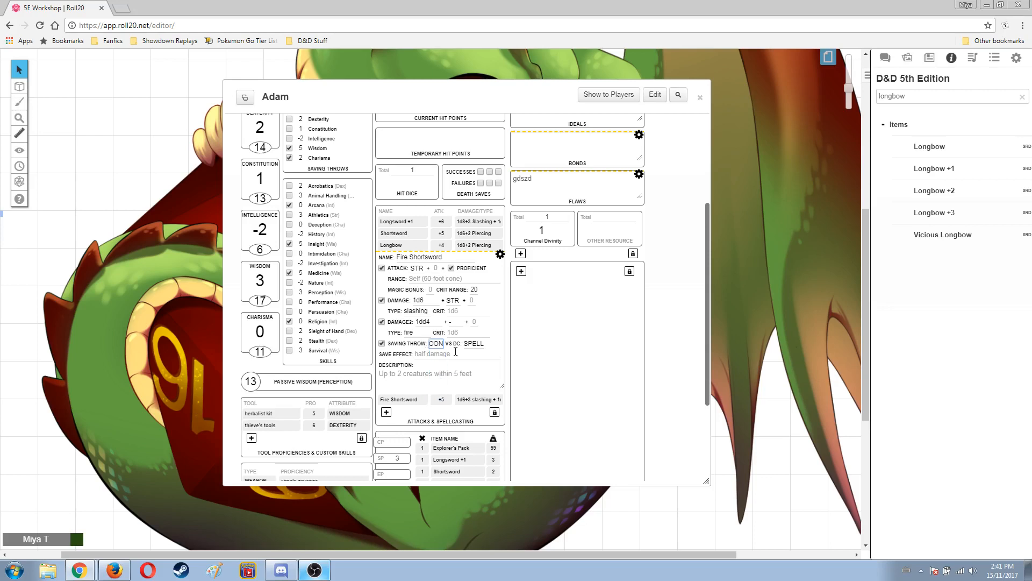
click(475, 344)
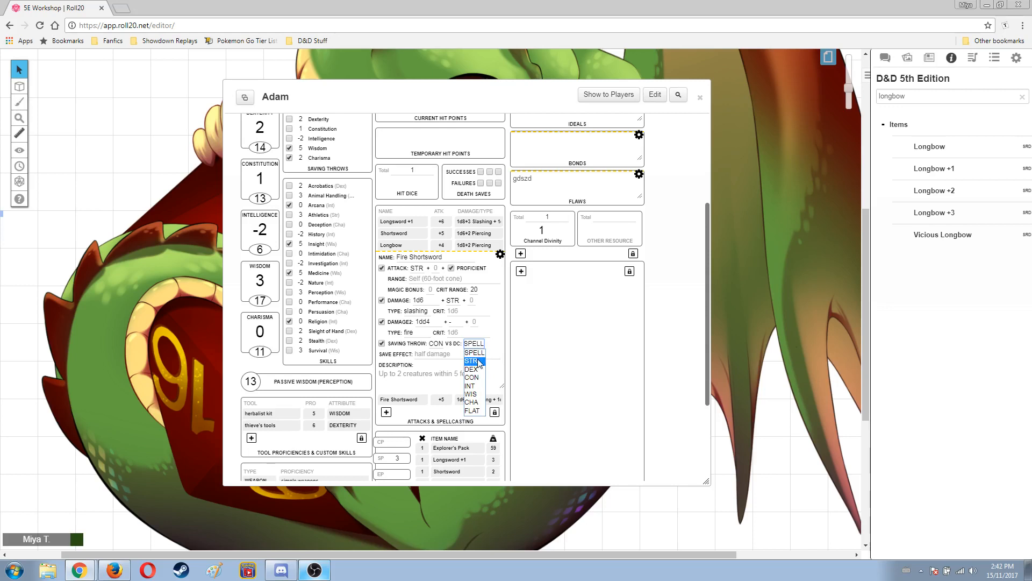
click(479, 361)
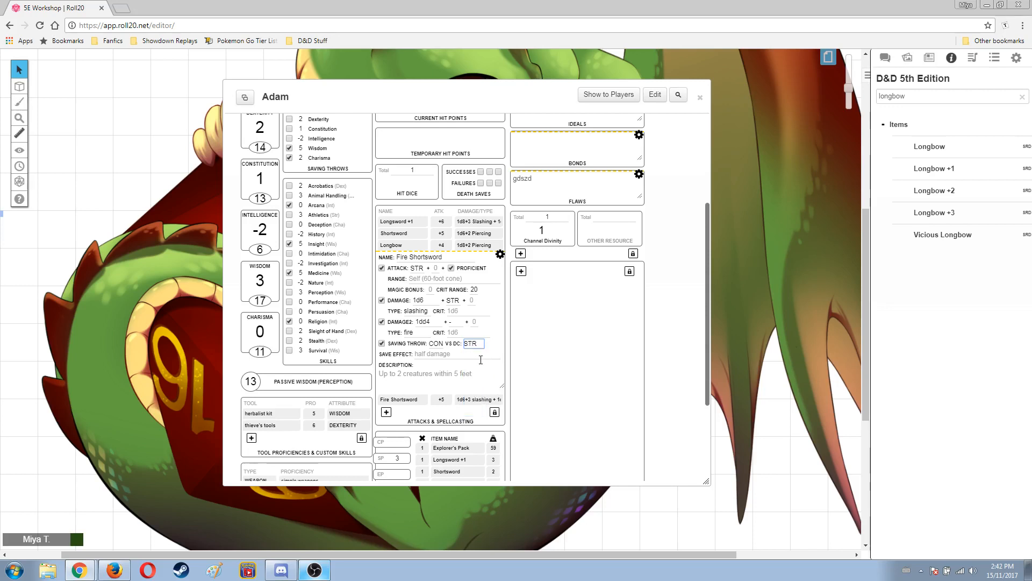
click(436, 356)
text(half fire dmg)
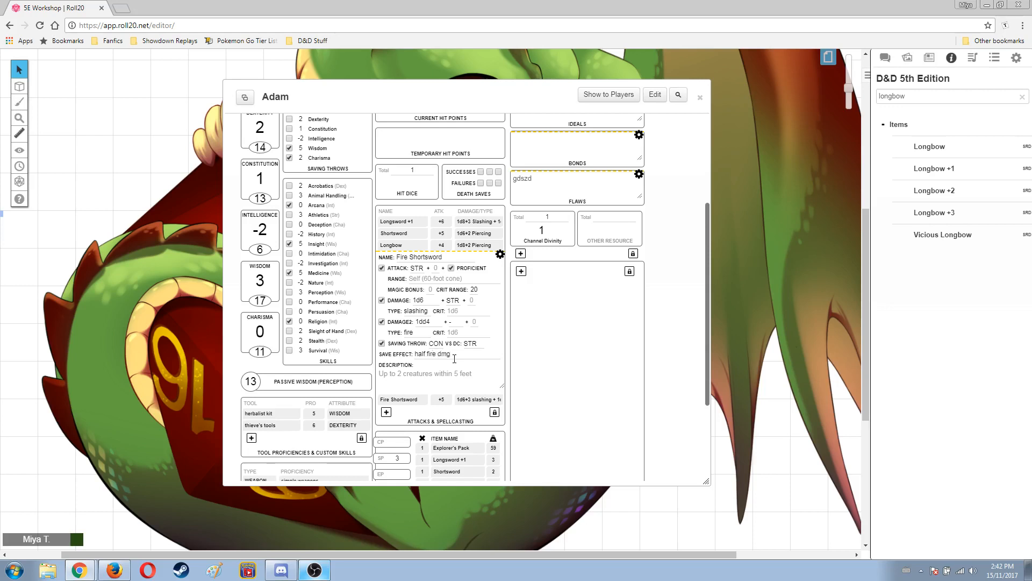
click(499, 254)
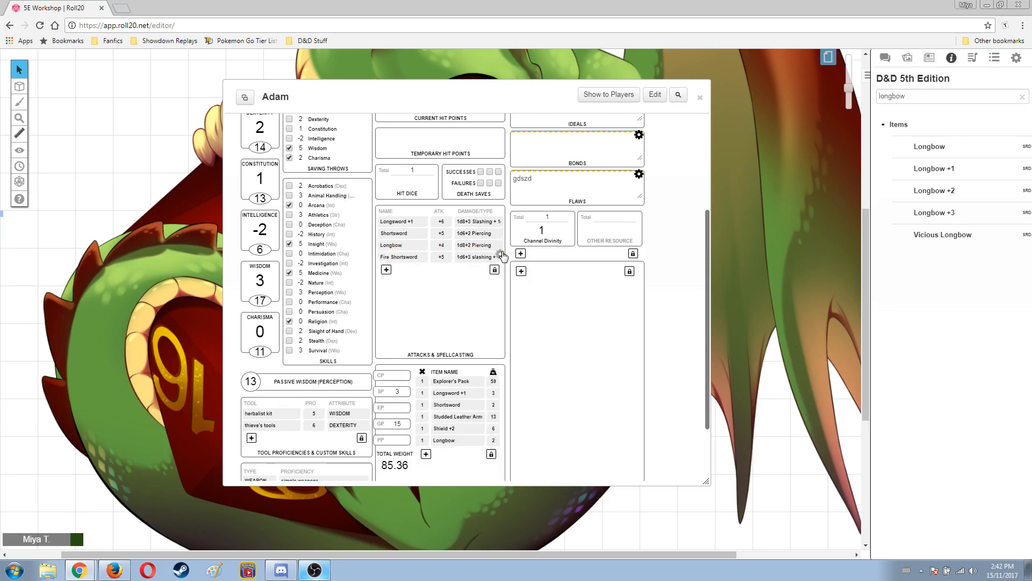
Step: Roll the Fire Shortsword attack and its damage, and examine the slashing and fire results in the chat
click(405, 259)
click(884, 59)
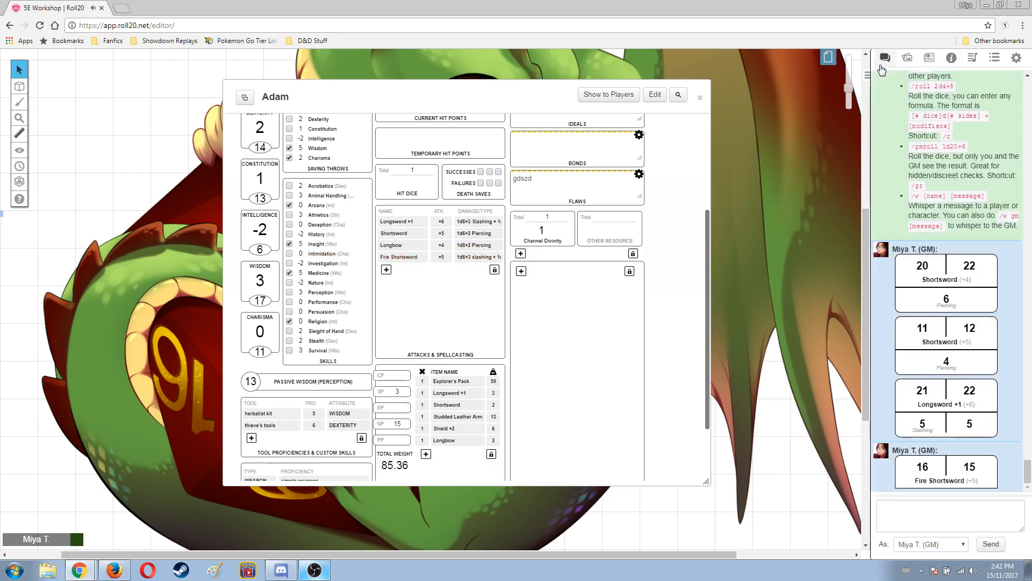
click(930, 486)
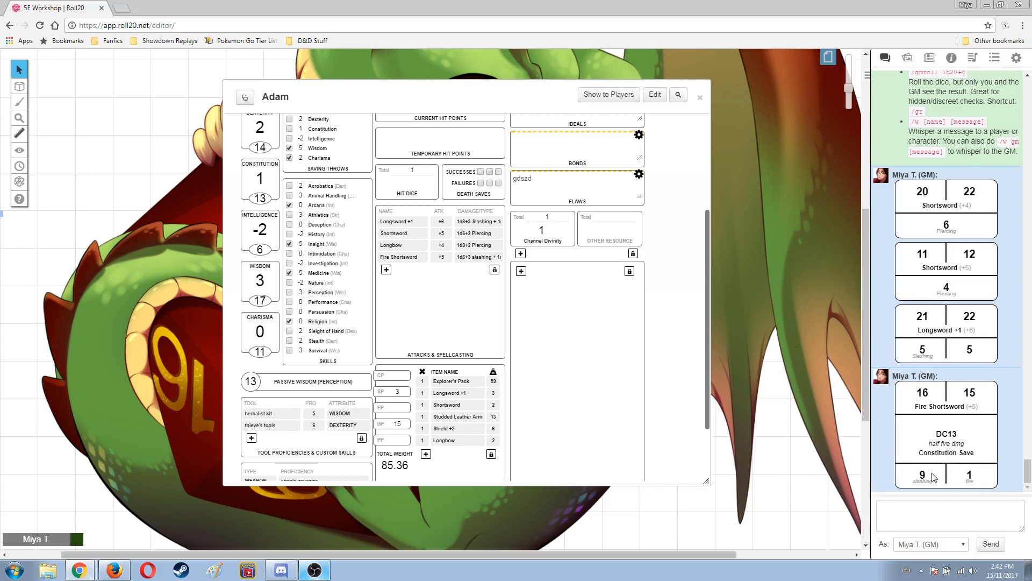
mouse_move(922, 474)
mouse_move(968, 477)
Step: Correct the Fire Shortsword's second damage to 1d4 and roll its damage again from the chat
click(501, 255)
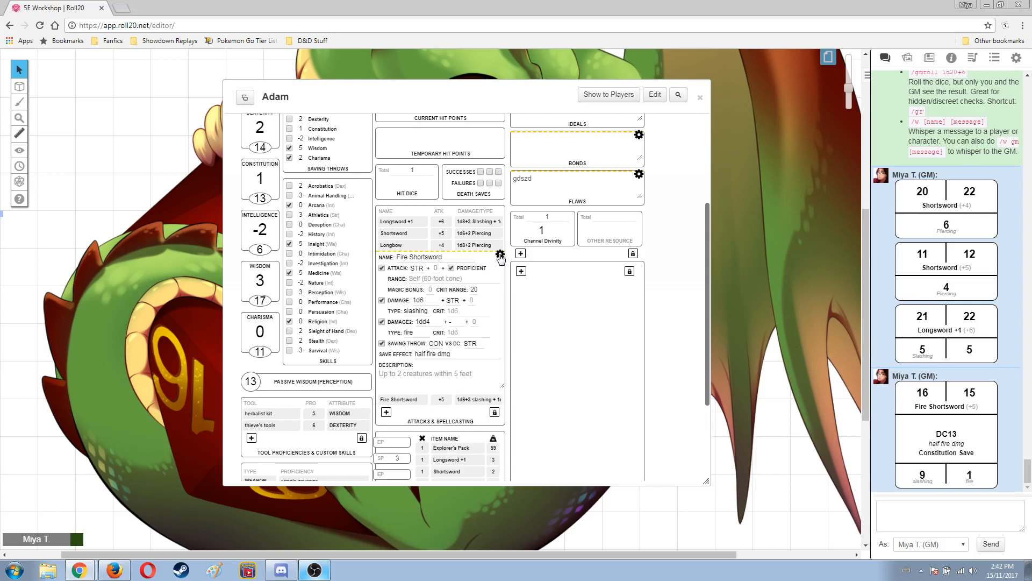
click(422, 322)
key(BackSpace)
click(501, 255)
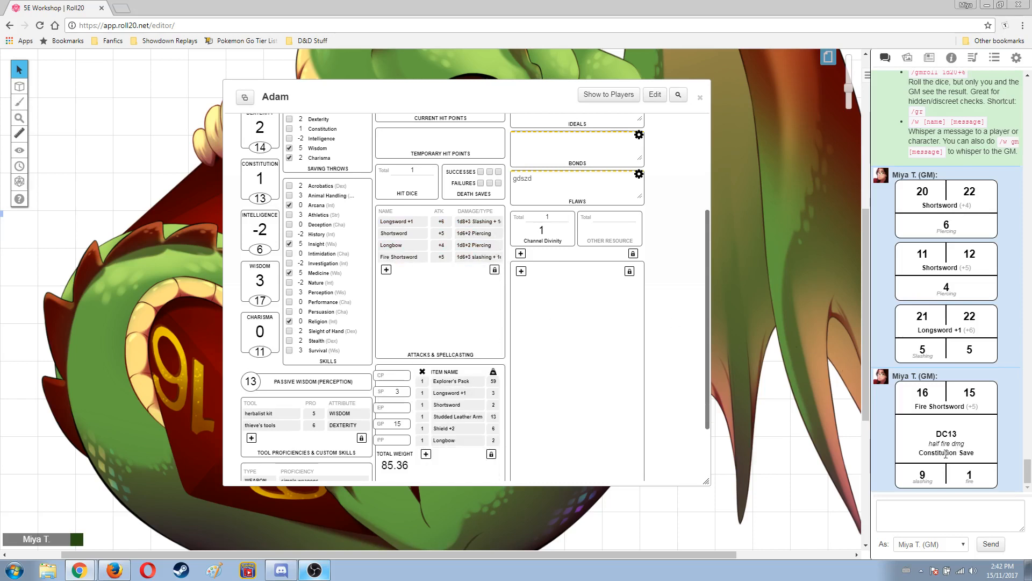
click(934, 408)
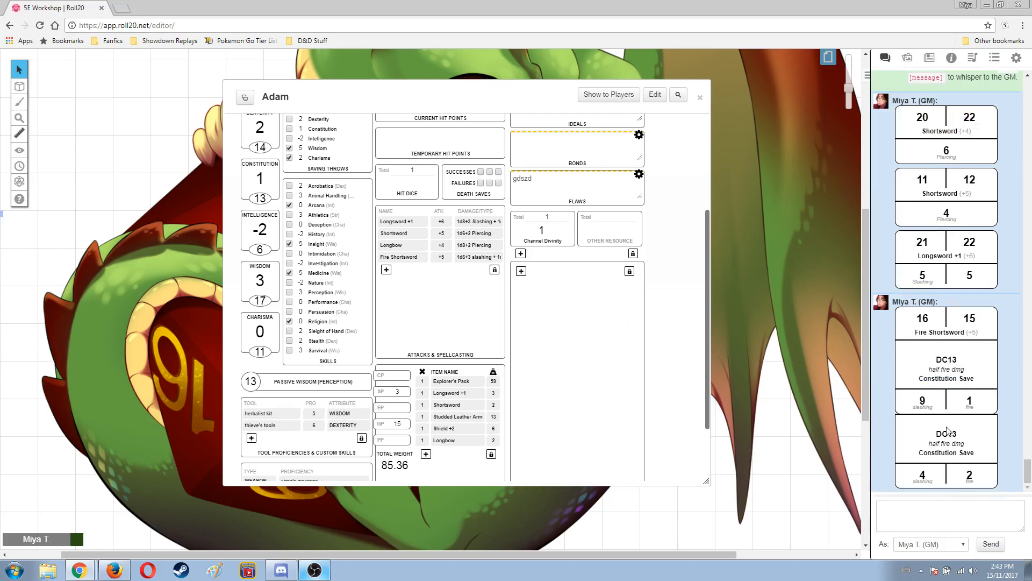
Step: Add an entry named Durable under Features & Traits with the source Racial and source type "Human variant"
scroll(436, 296, up, 5)
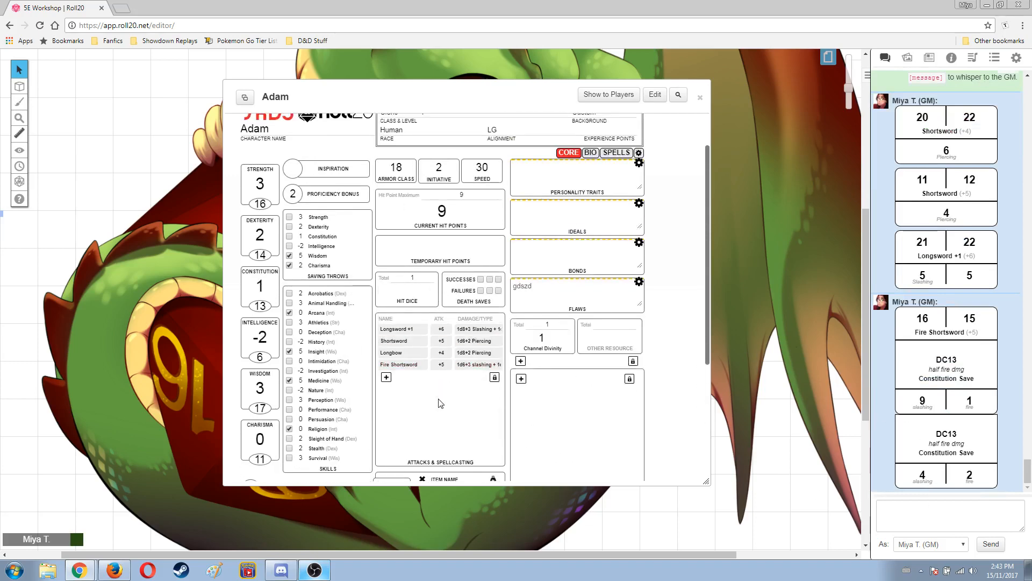
scroll(440, 403, up, 2)
scroll(440, 403, down, 8)
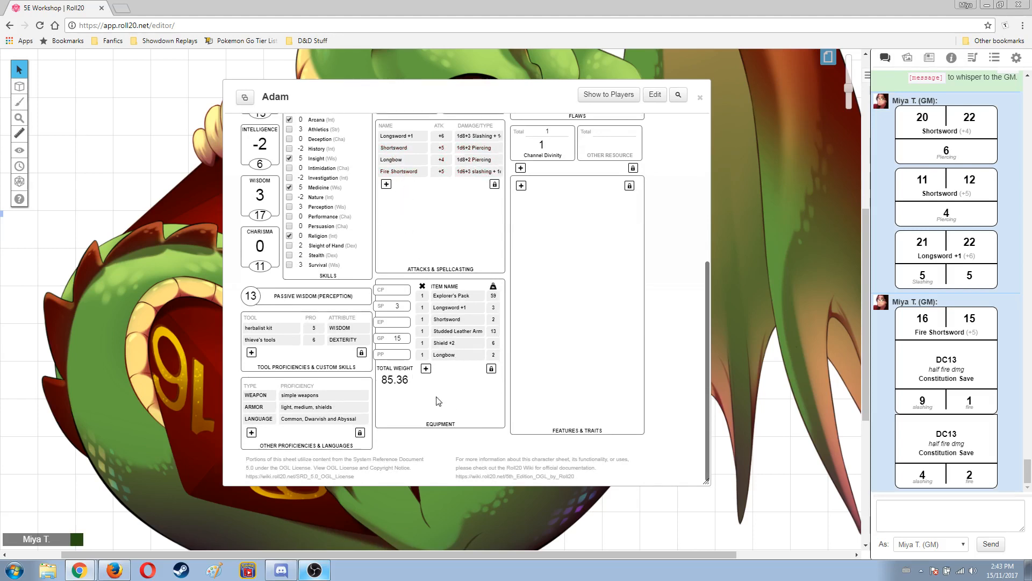
scroll(444, 407, up, 5)
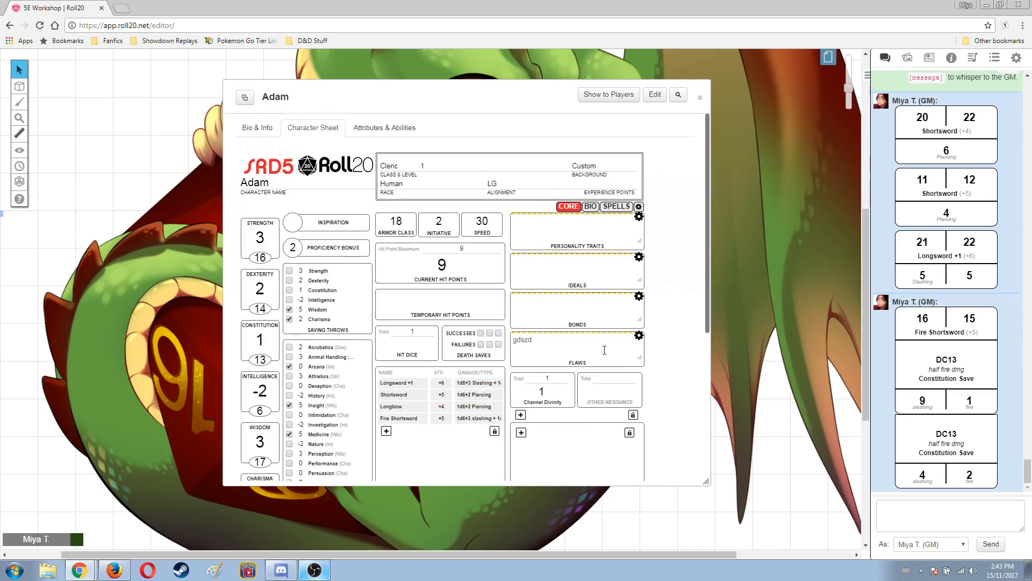
scroll(568, 312, down, 5)
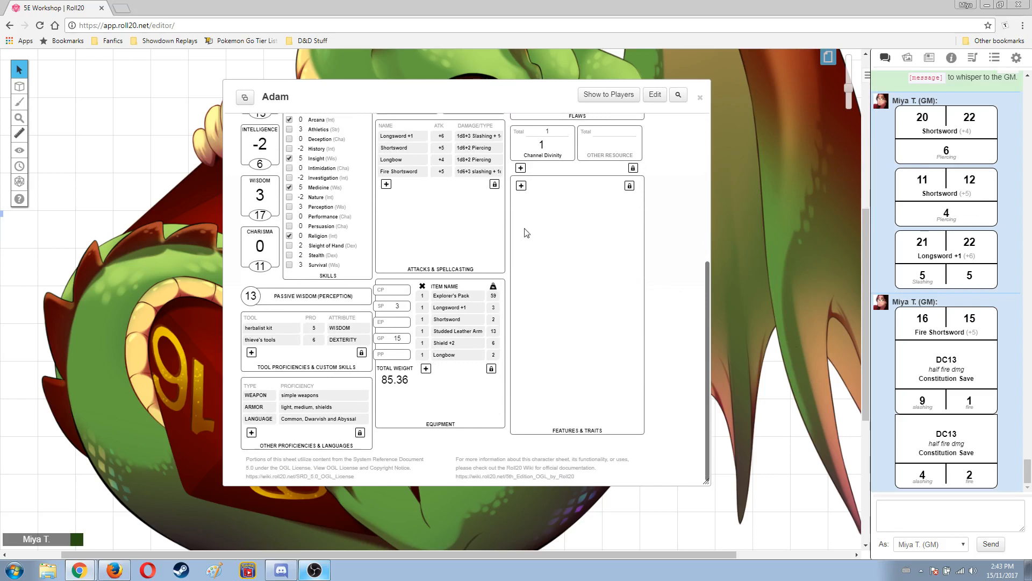
click(521, 186)
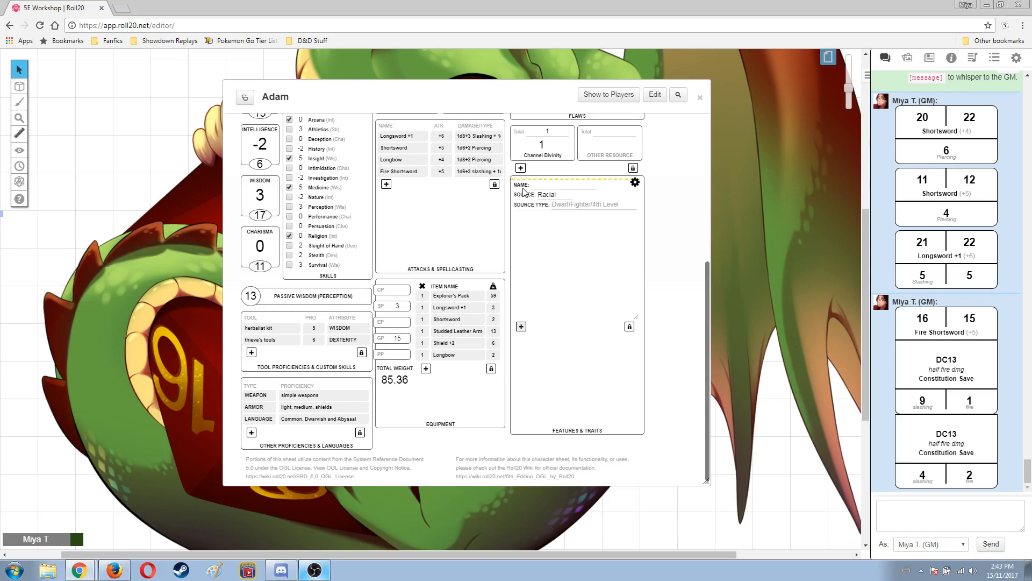
click(551, 184)
text(Durable)
click(550, 195)
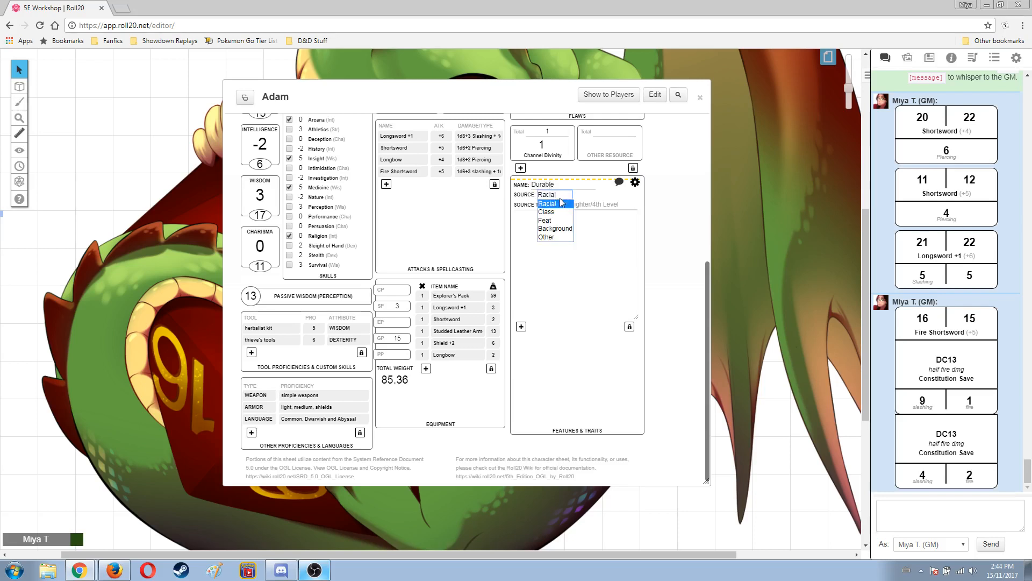
click(552, 204)
click(567, 205)
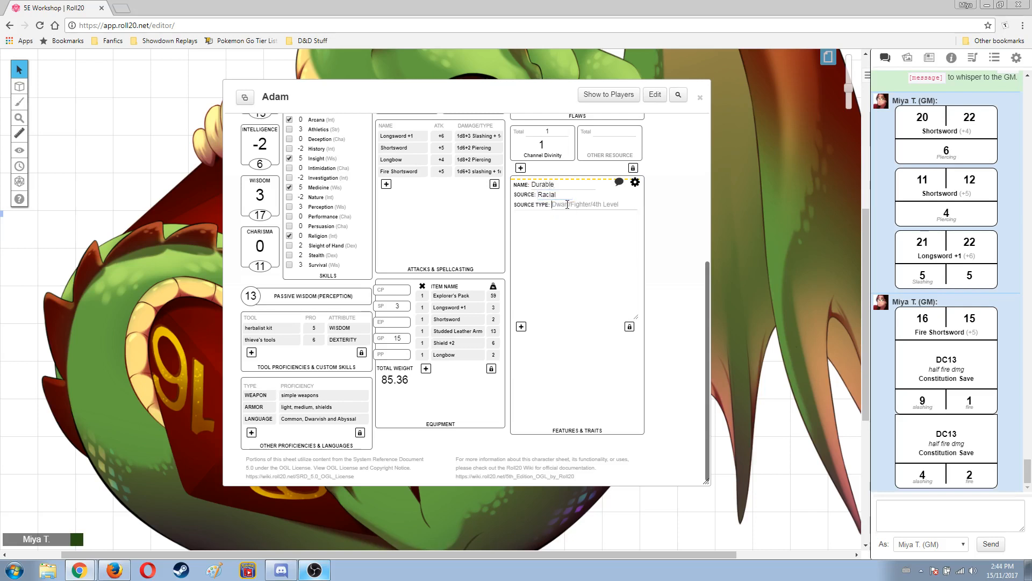
text(Human variant)
click(561, 236)
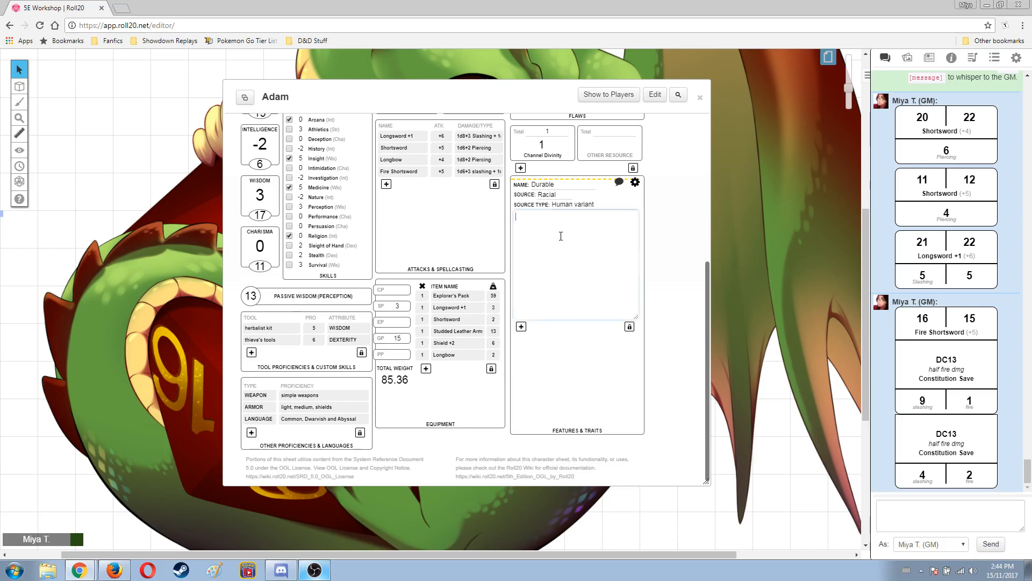
Step: Change the Durable entry's source to Feat and re-enter its source type as "human variant"
click(534, 192)
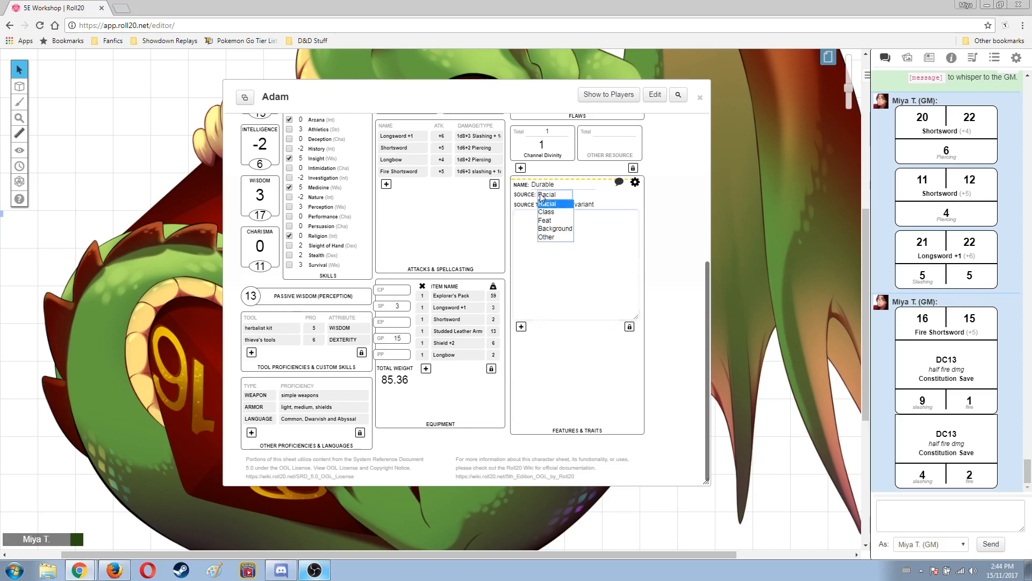
click(555, 222)
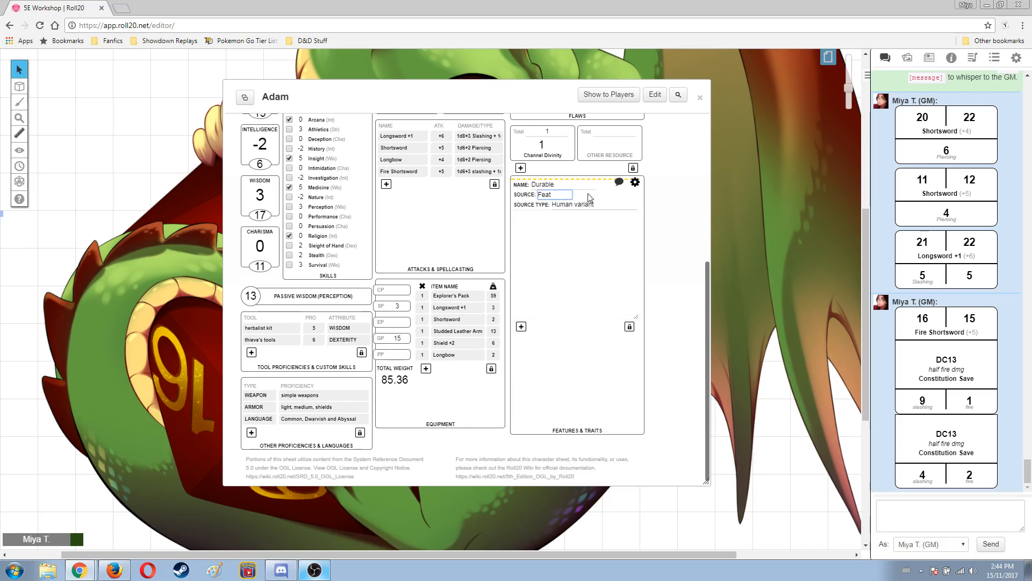
click(590, 194)
drag(596, 205, 551, 206)
key(BackSpace)
text(human variant)
click(583, 234)
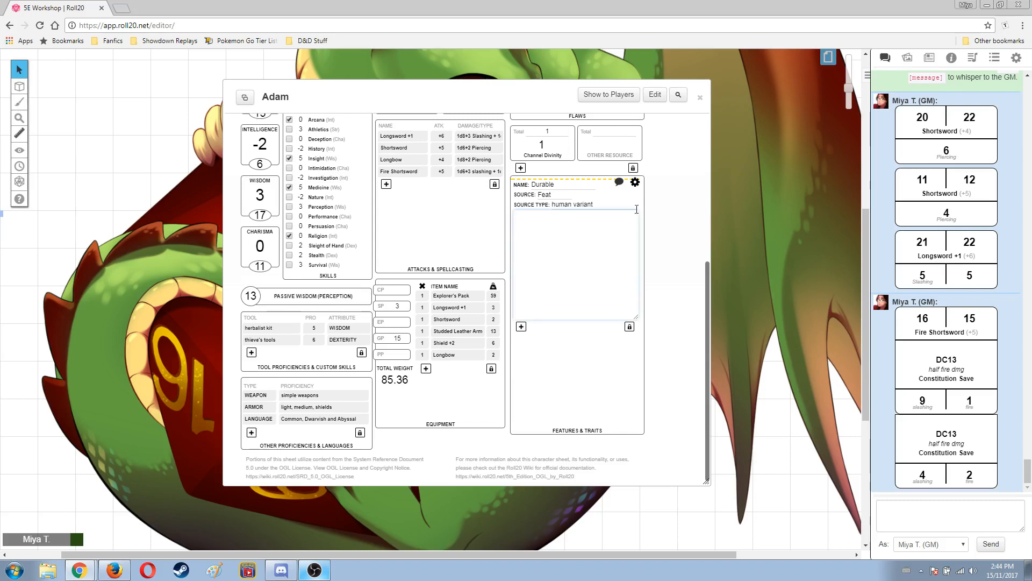
Step: Set the character's Constitution score to 14
scroll(277, 193, up, 3)
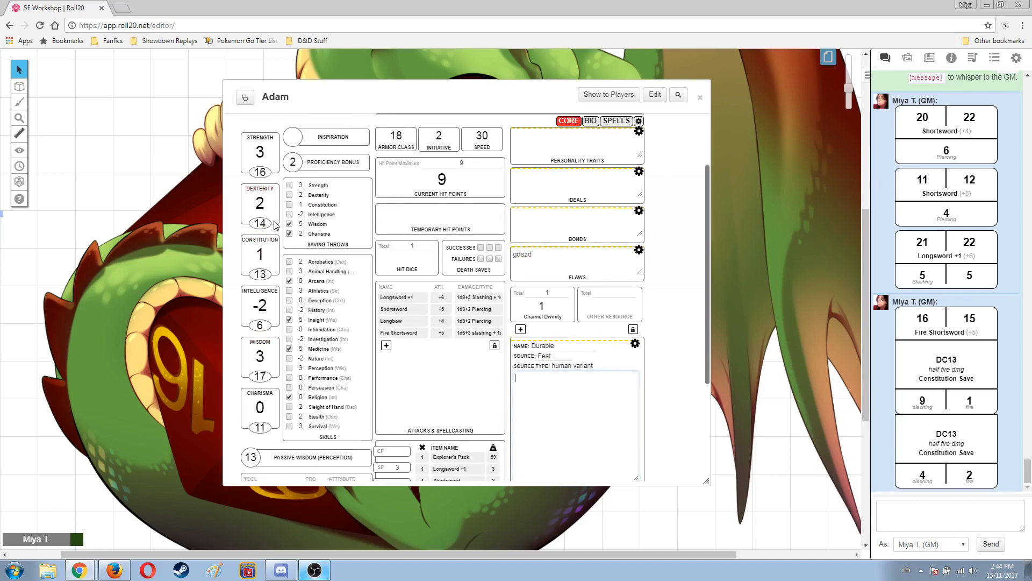
click(265, 269)
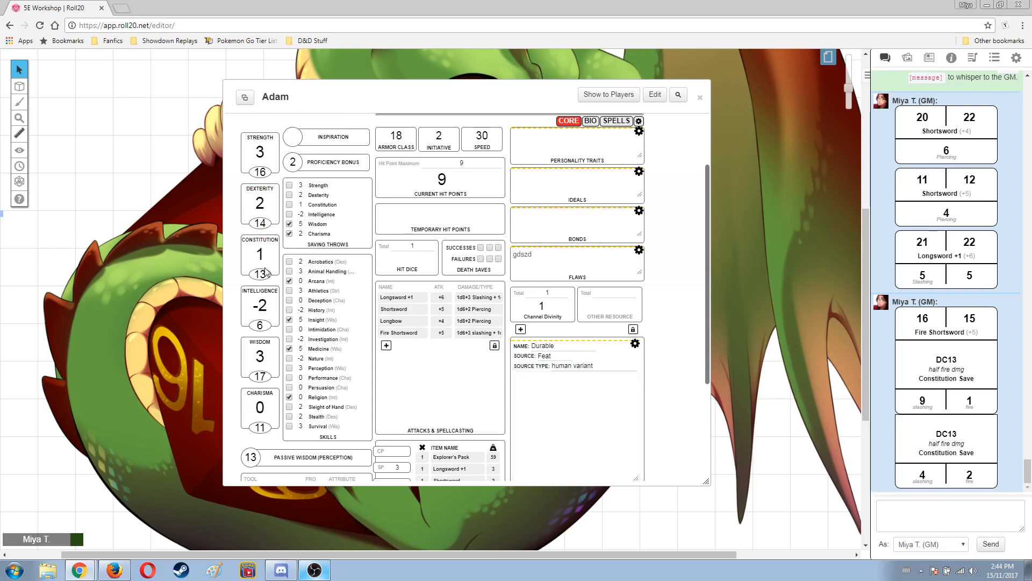
click(265, 272)
Step: Enter "blah blah" as the Durable feat's description and close its settings
click(556, 391)
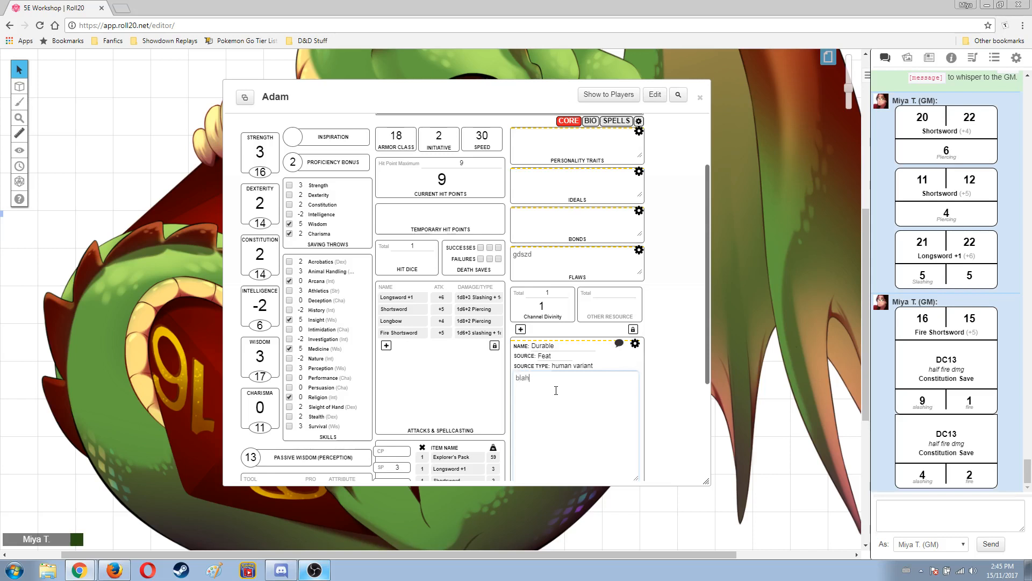
text(ah)
click(636, 346)
scroll(591, 333, down, 1)
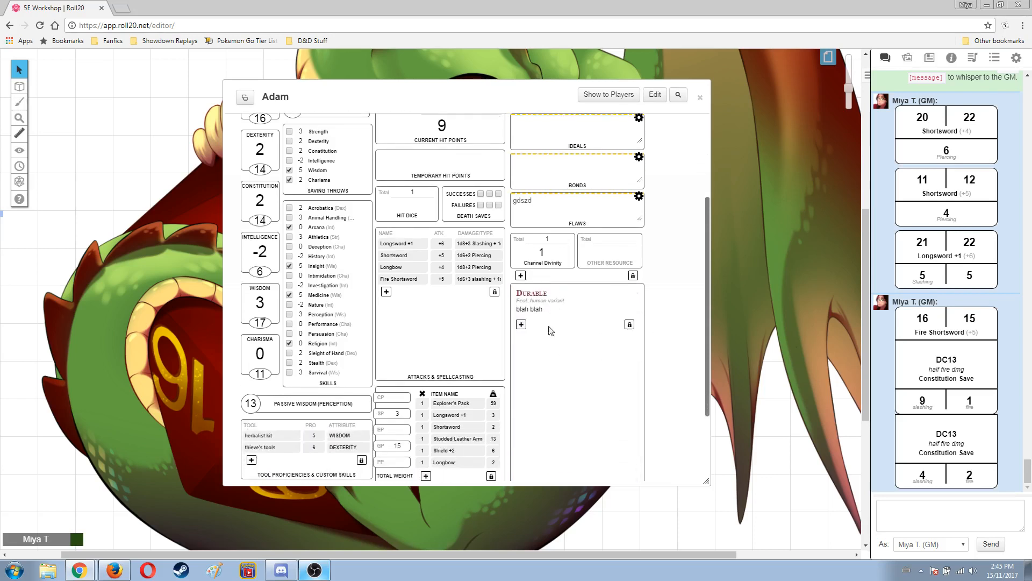
Step: Collapse and expand the Durable feat's description, and post the feat to the chat
click(562, 297)
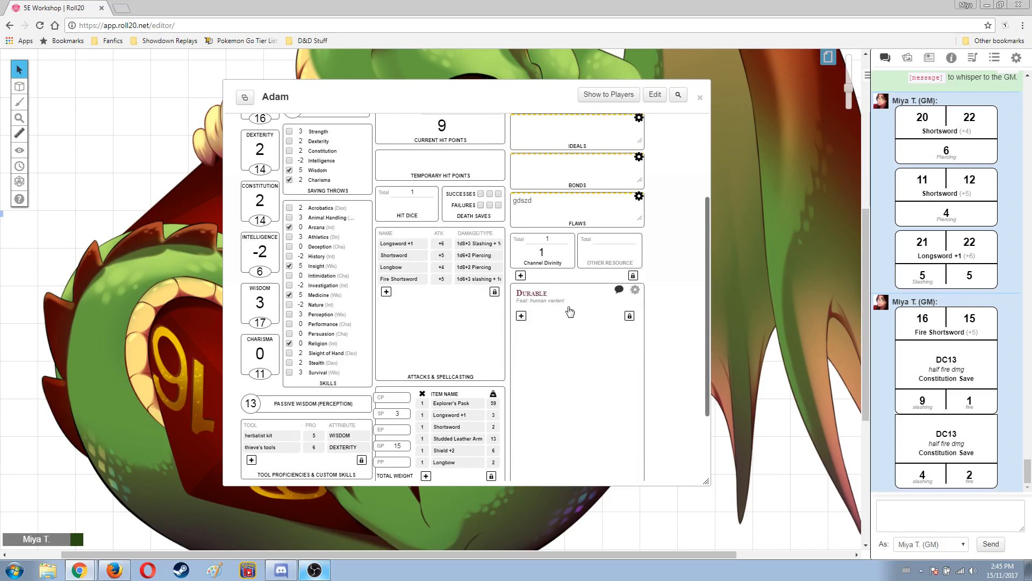
click(567, 297)
click(618, 293)
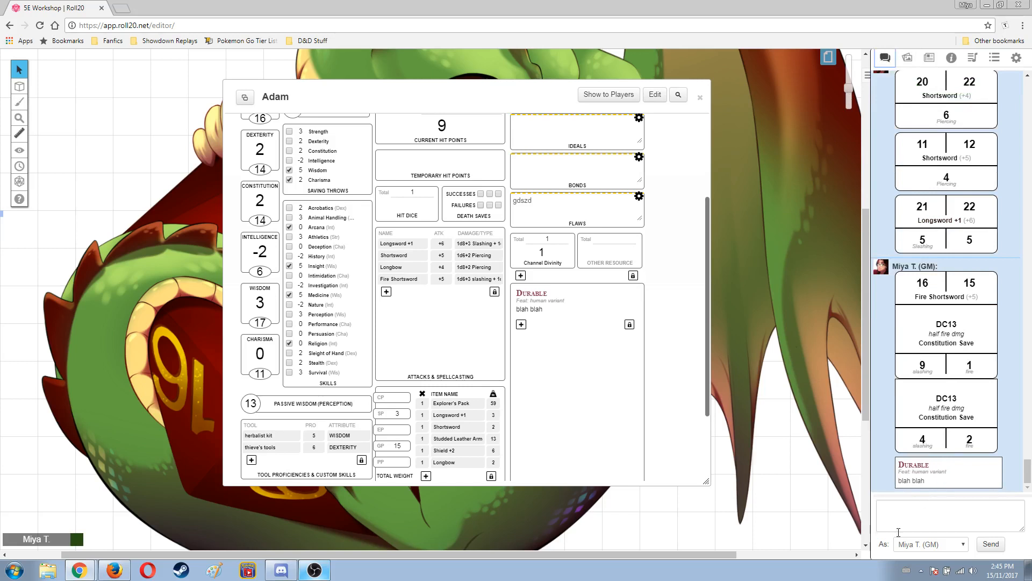
click(961, 515)
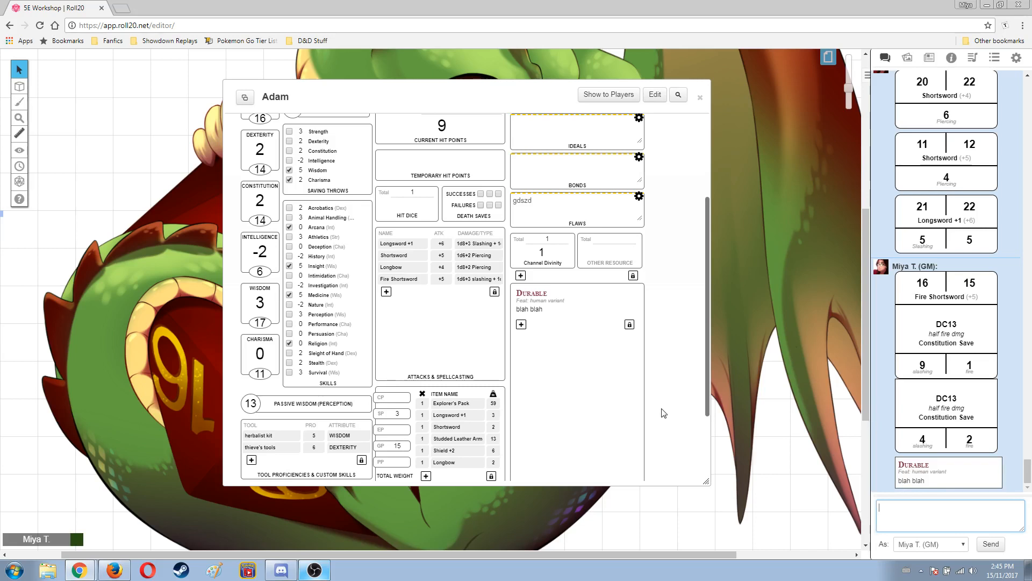
Step: Add a second entry to the Features & Traits section and name it "Channel Divinity: Turn Undead"
click(521, 324)
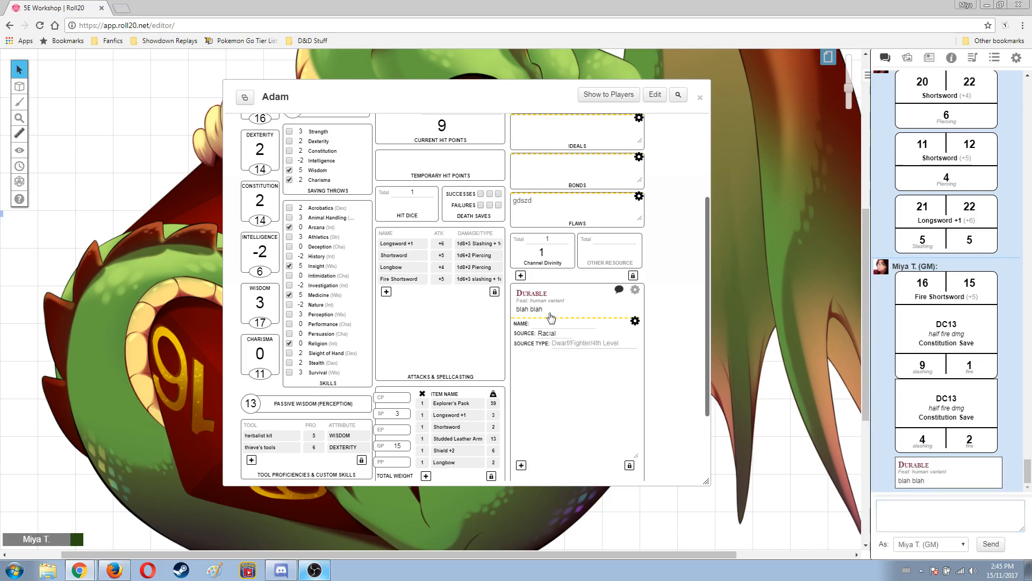
click(551, 325)
text(Channel)
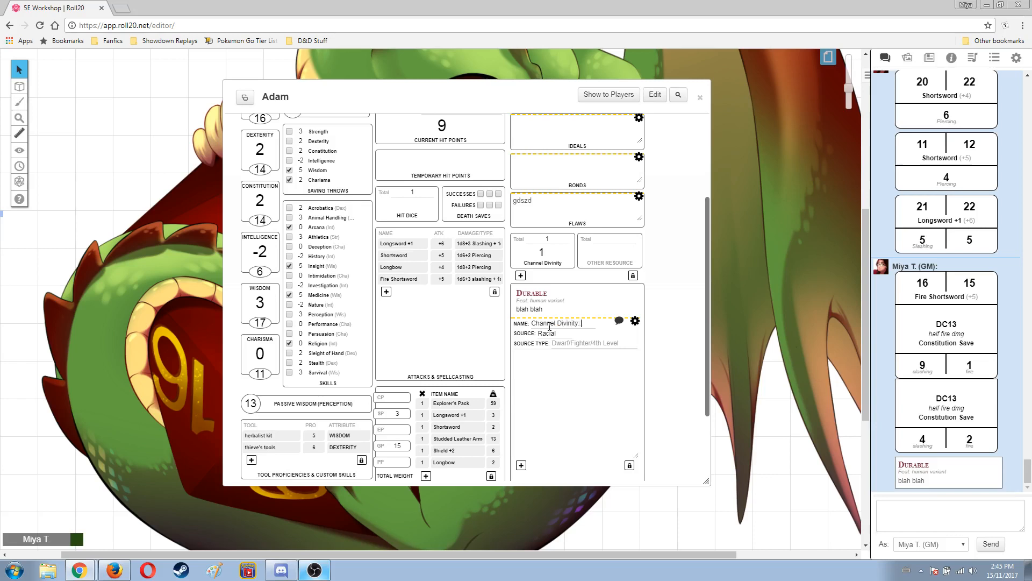
text(Divinity: Turn Undeead)
click(585, 322)
key(BackSpace)
Step: Set the Turn Undead feature's source to Class, source type "cleric" and description "explanation of how it works", and close its settings
click(550, 334)
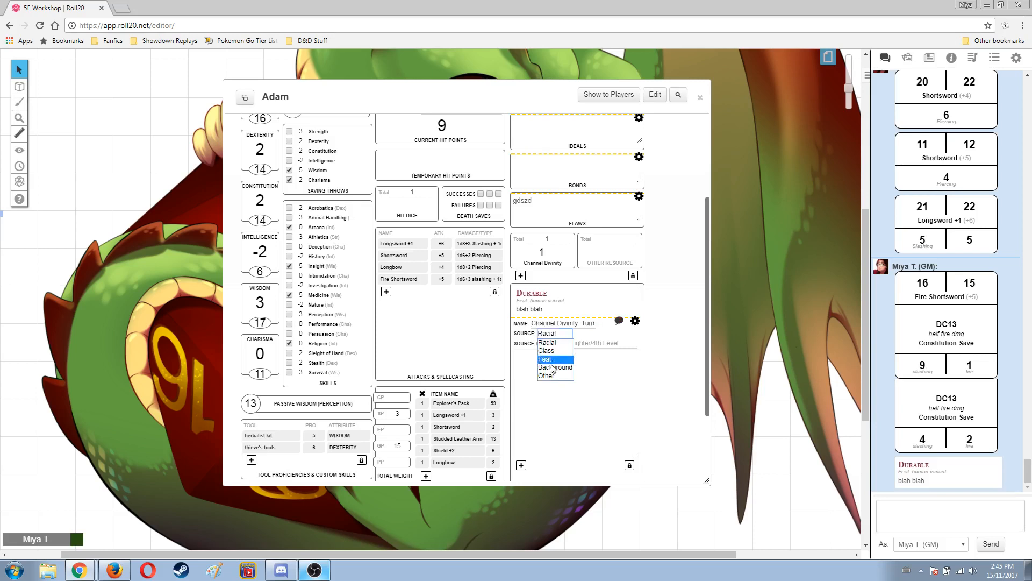
click(546, 350)
click(564, 345)
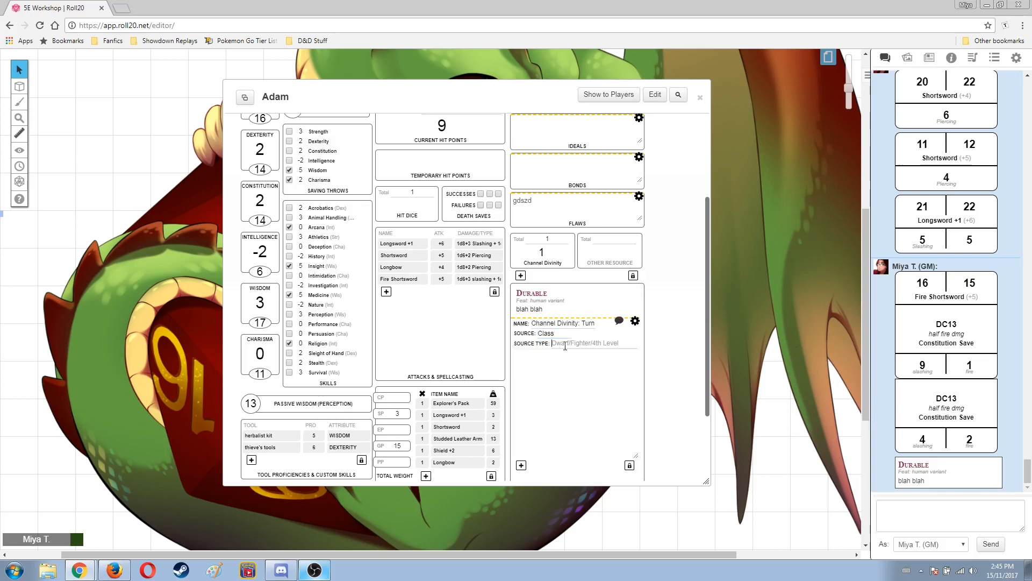
text(cleric)
click(557, 380)
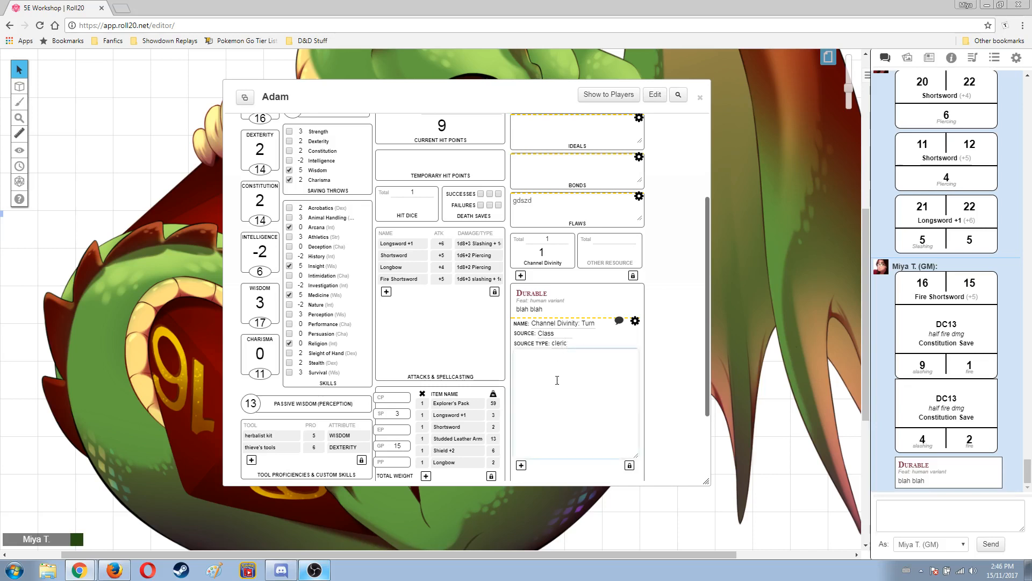
text(explanation of how it works)
click(636, 321)
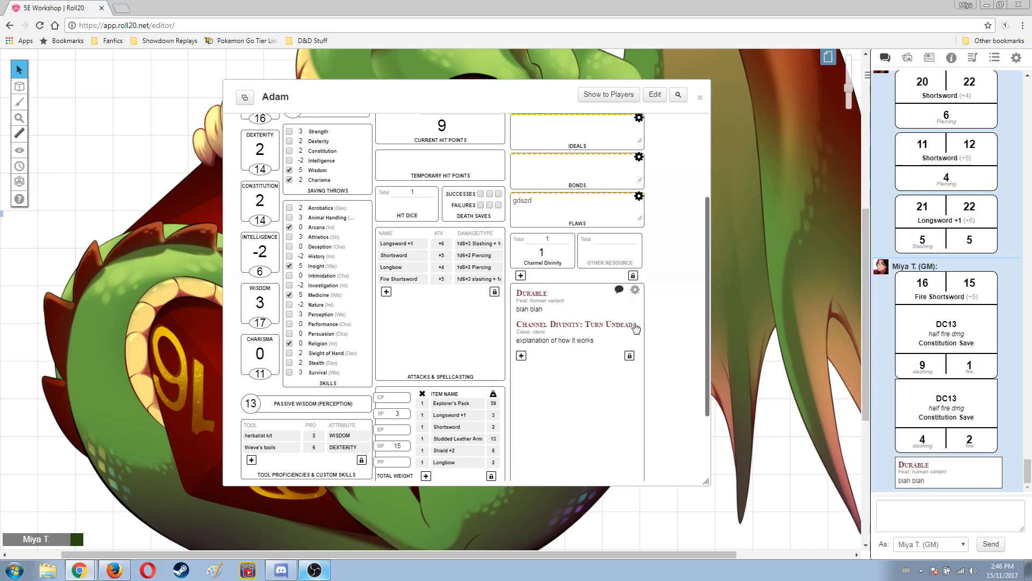
Step: Reopen and close the Channel Divinity: Turn Undead settings, and post the feature to the chat
click(635, 323)
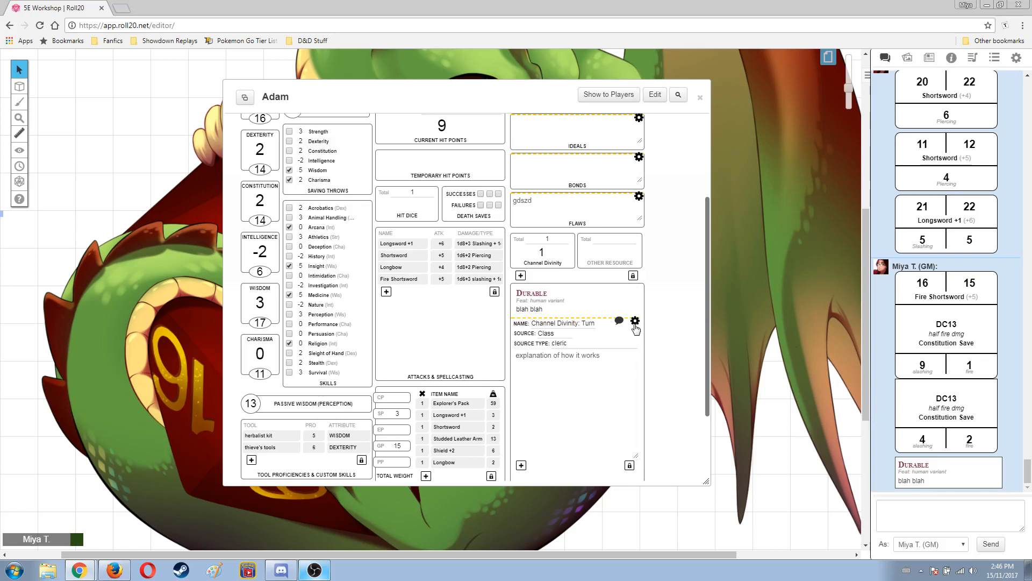
click(635, 322)
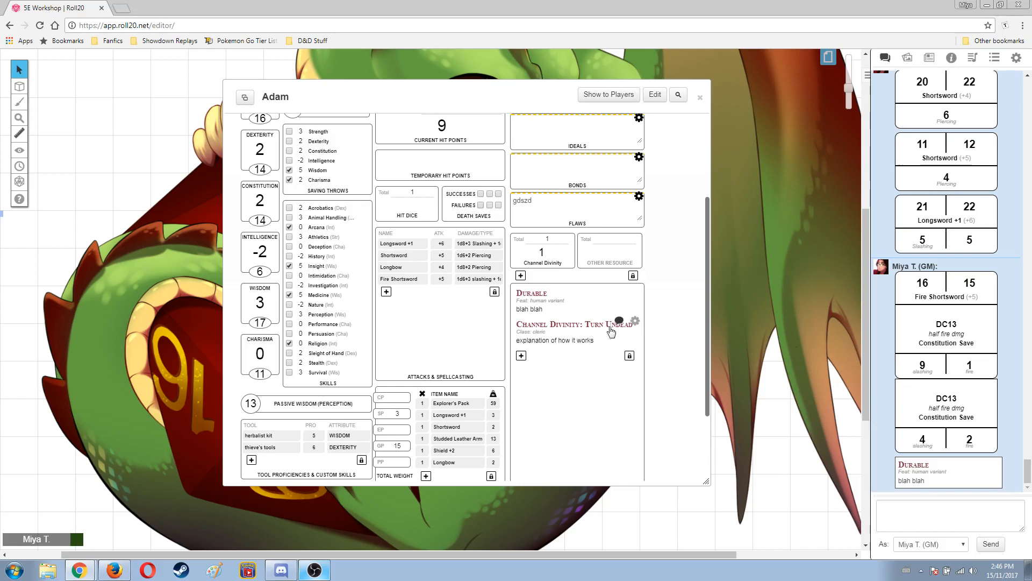
click(618, 322)
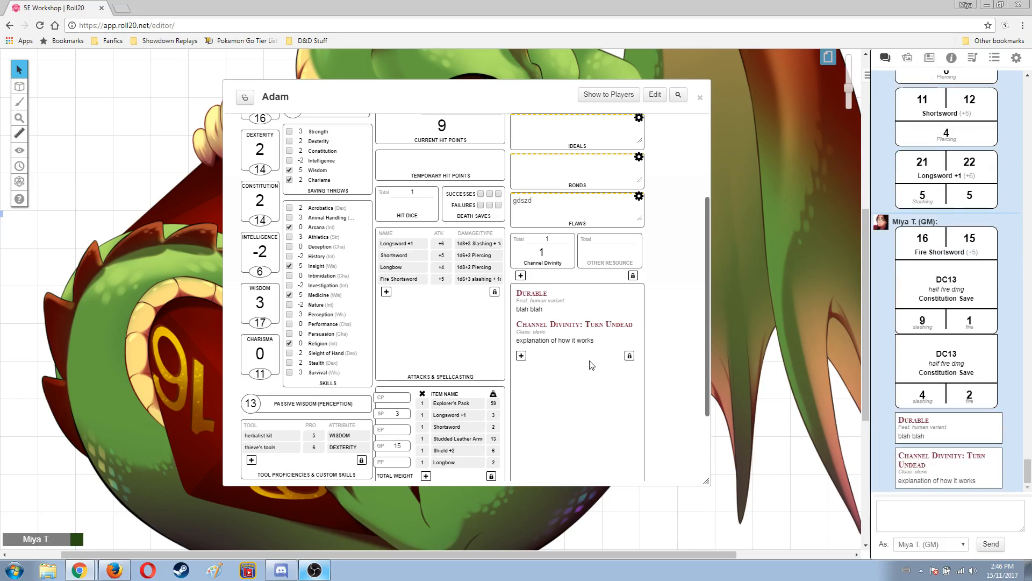
Step: Look over the Core page, and examine the Bio page's physical details, appearance, allies, additional features, backstory and treasure fields
scroll(676, 334, down, 2)
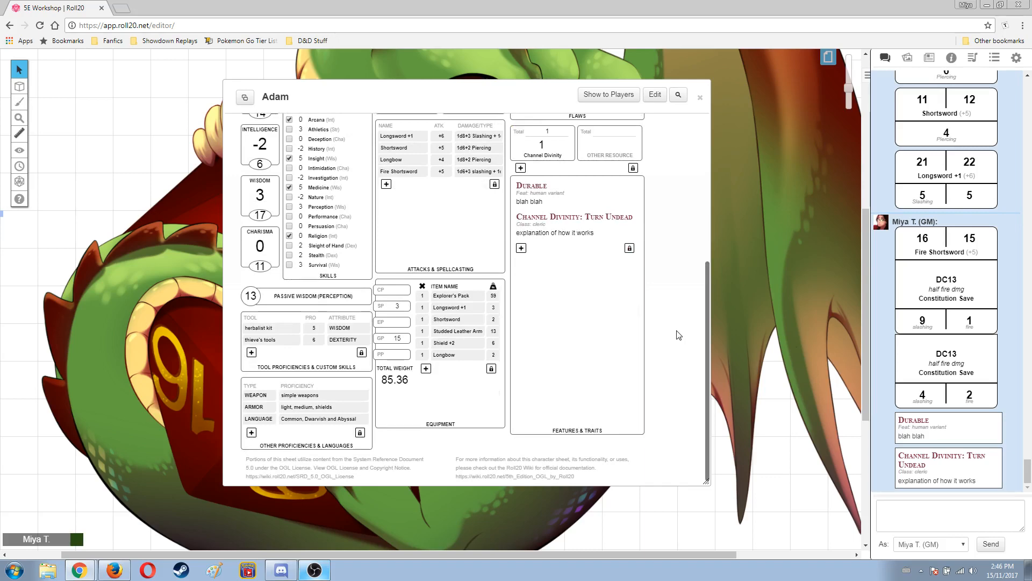
scroll(678, 335, up, 4)
scroll(678, 334, down, 5)
scroll(679, 335, up, 5)
scroll(679, 335, up, 1)
click(590, 206)
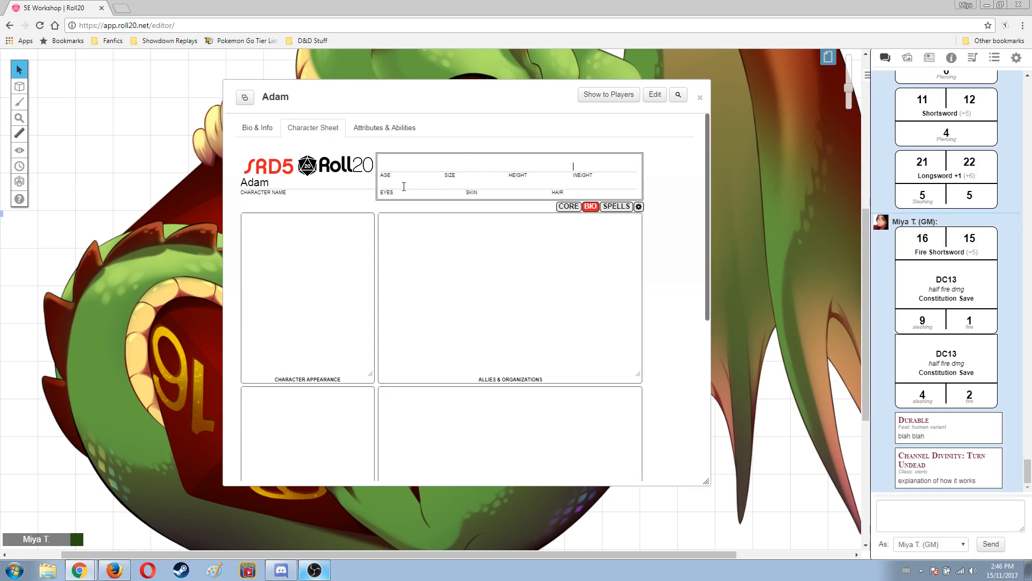
scroll(299, 272, down, 2)
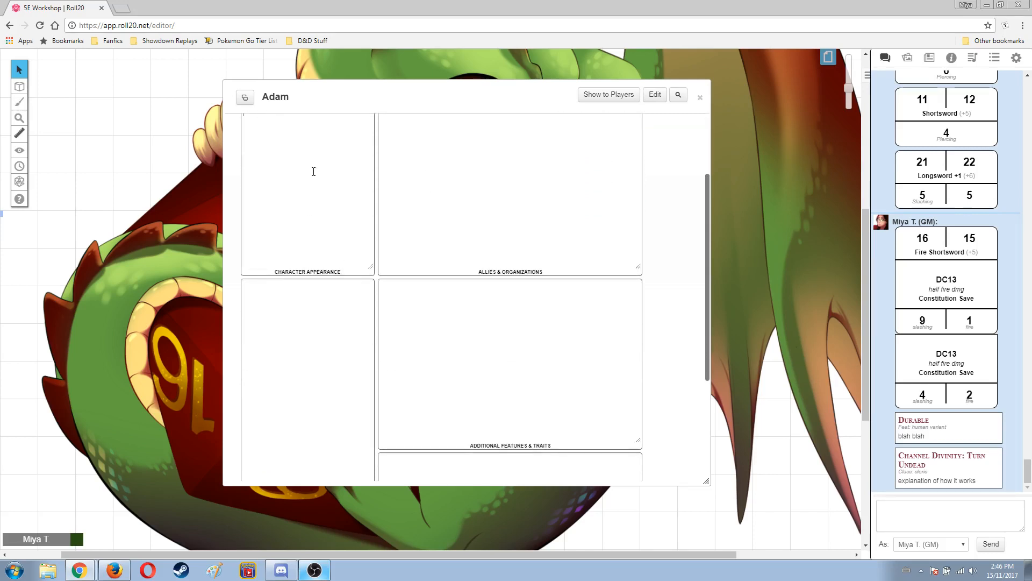
scroll(480, 243, down, 3)
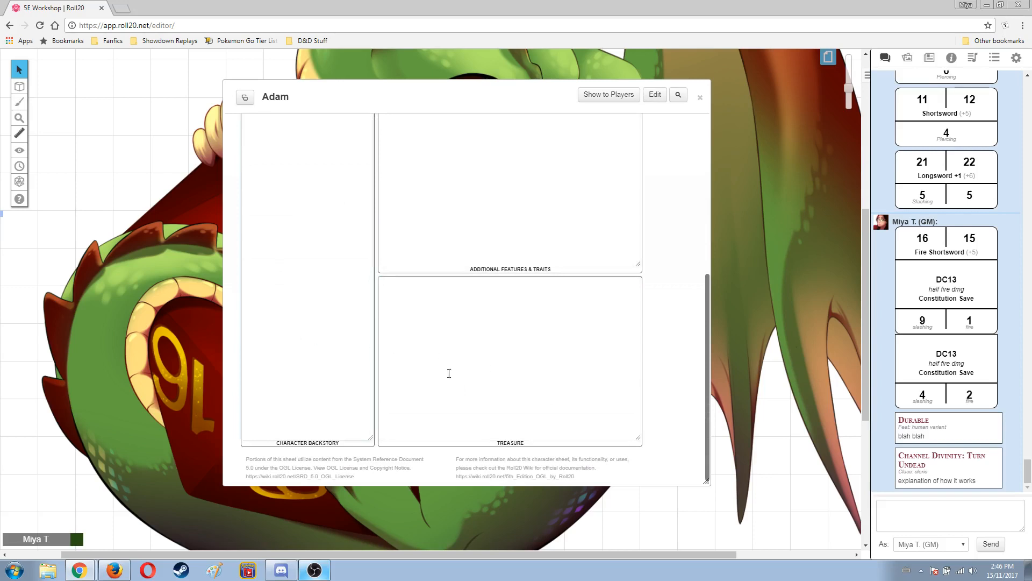
scroll(348, 338, up, 5)
scroll(321, 389, down, 5)
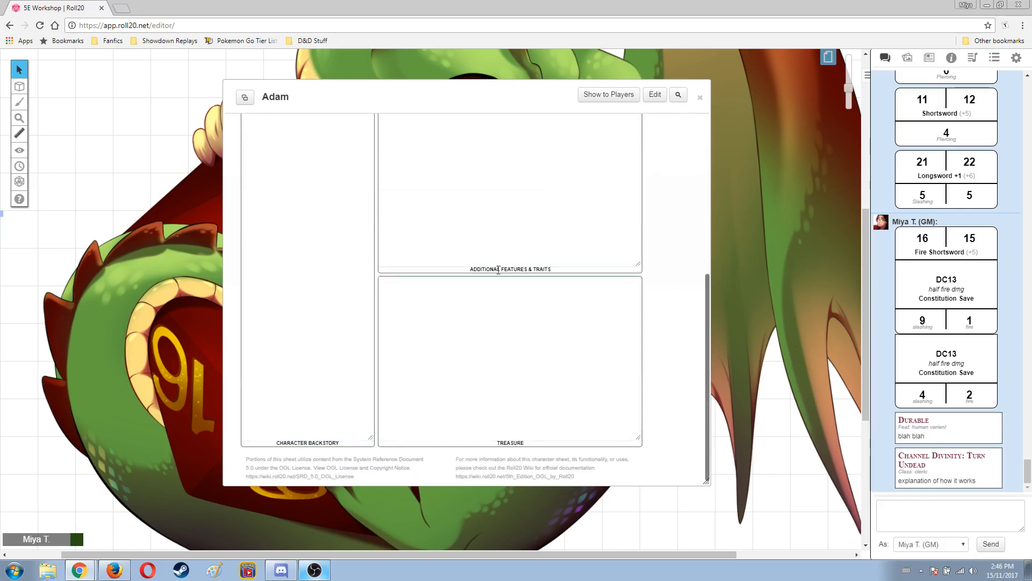
scroll(525, 385, up, 5)
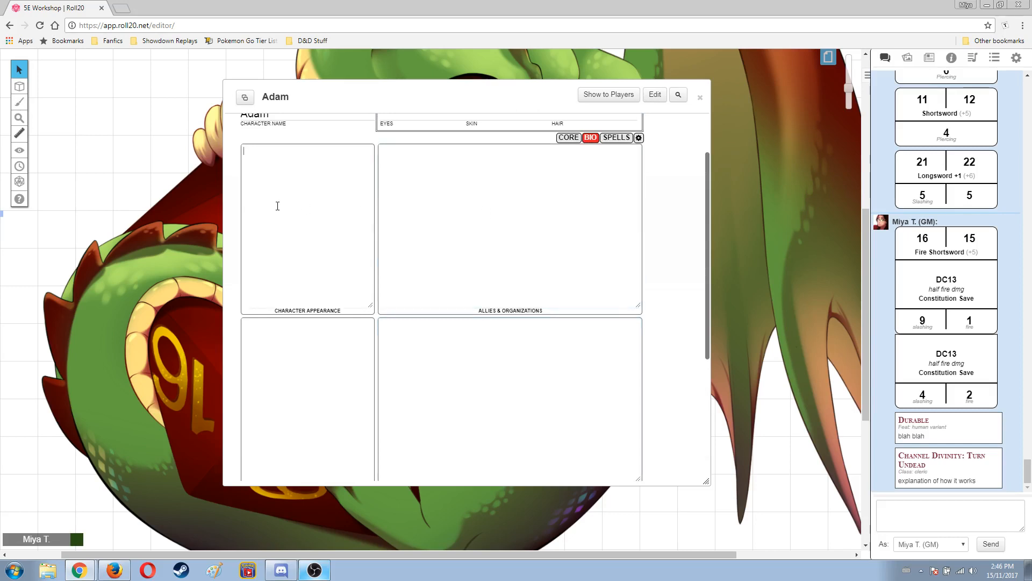
click(477, 385)
scroll(478, 384, down, 3)
scroll(468, 383, down, 2)
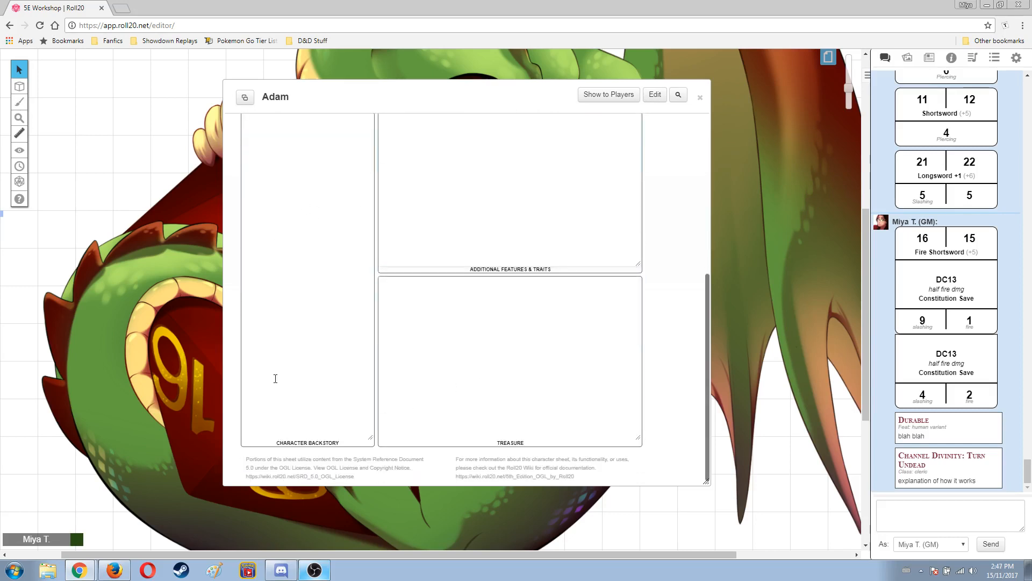
scroll(312, 339, up, 3)
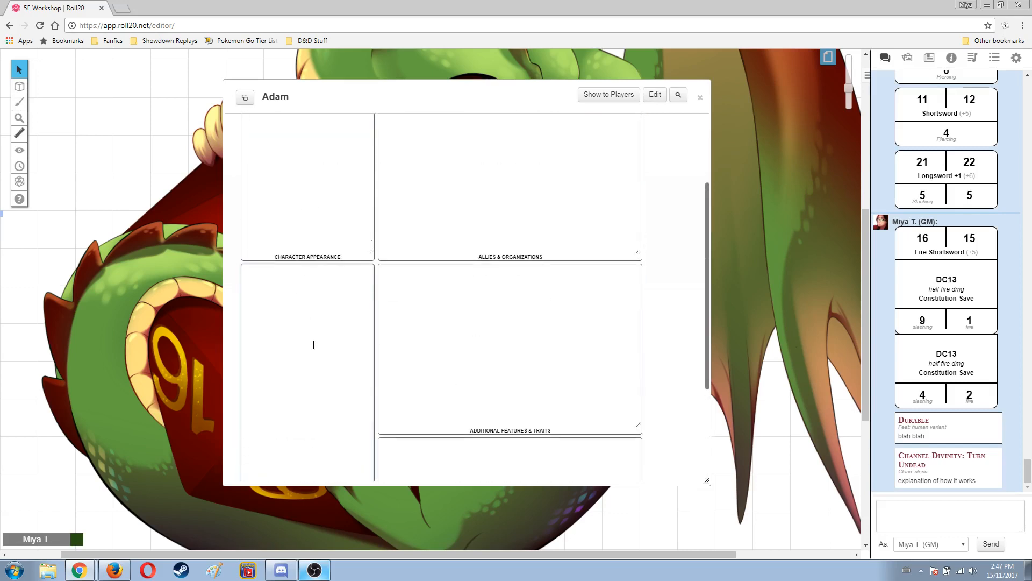
click(366, 330)
scroll(461, 320, up, 3)
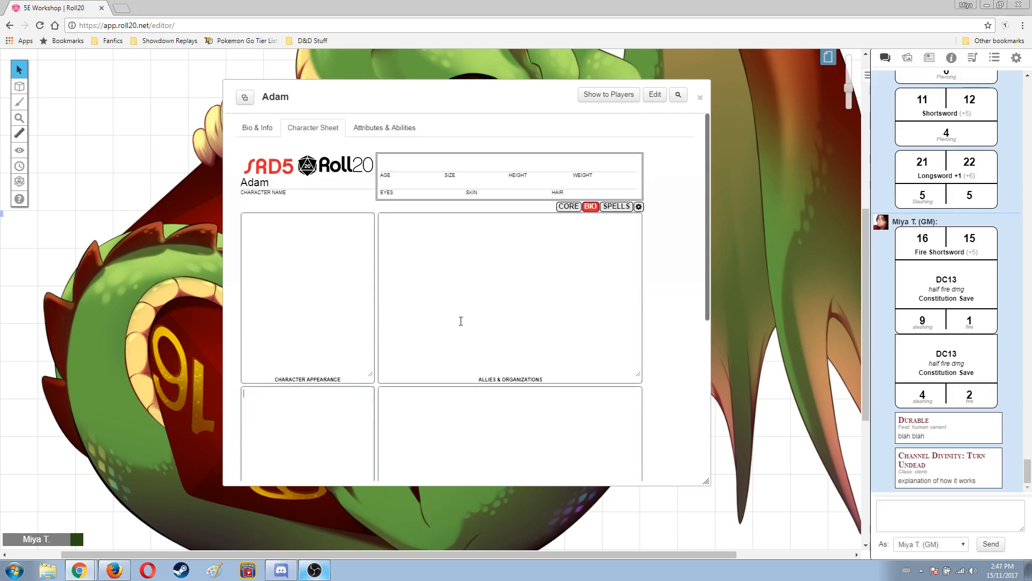
Step: View the character's Bio & Info section, return to the character sheet and open its Spells page
click(263, 129)
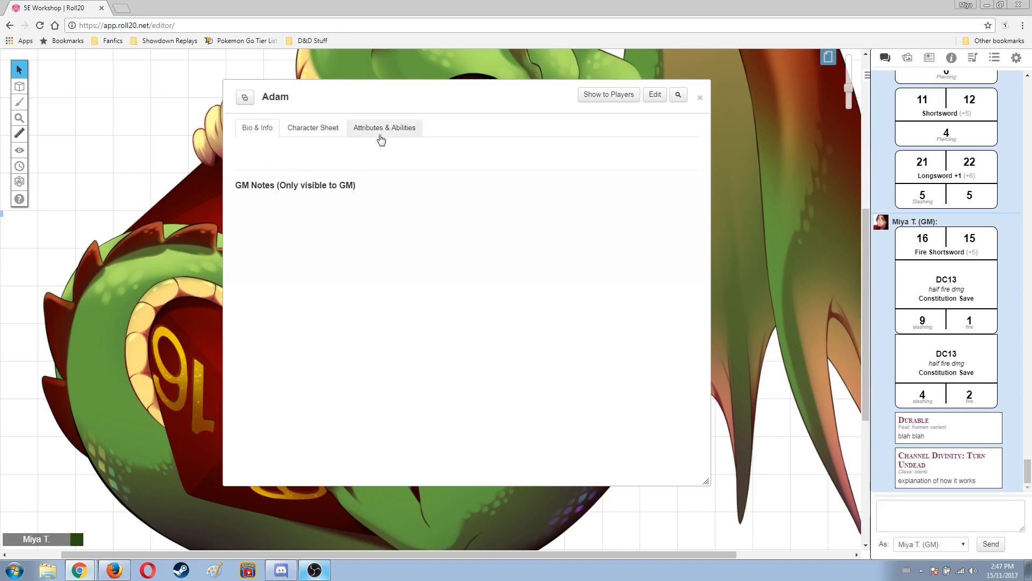
click(318, 138)
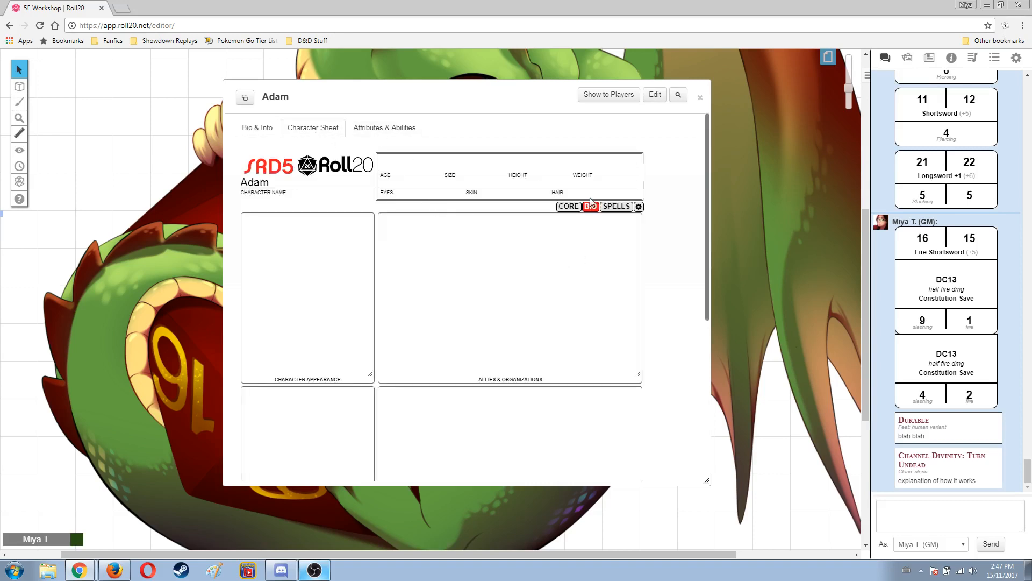
click(614, 207)
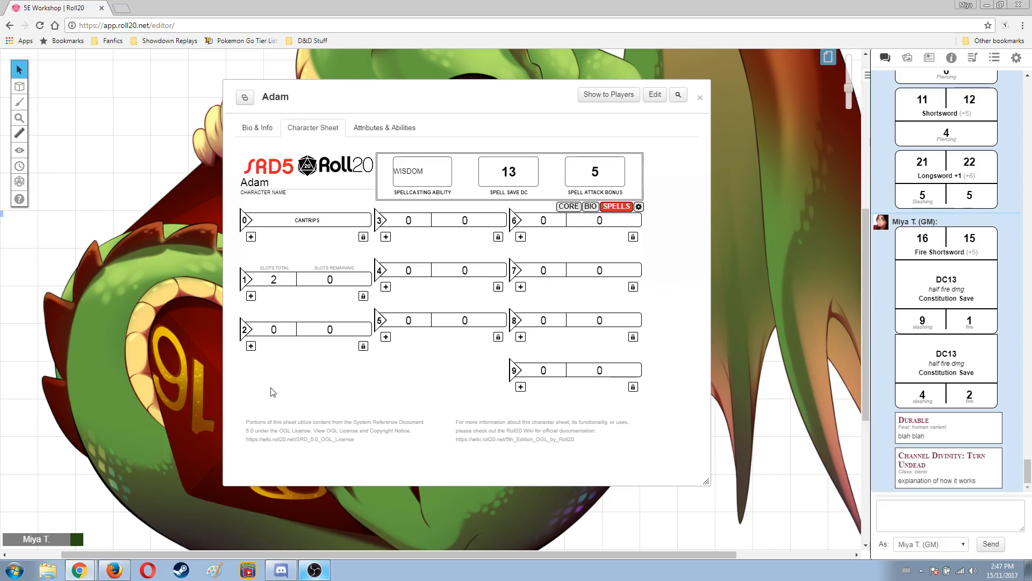
Step: Add a blank cantrip entry, examine its spell fields and close its settings
click(251, 237)
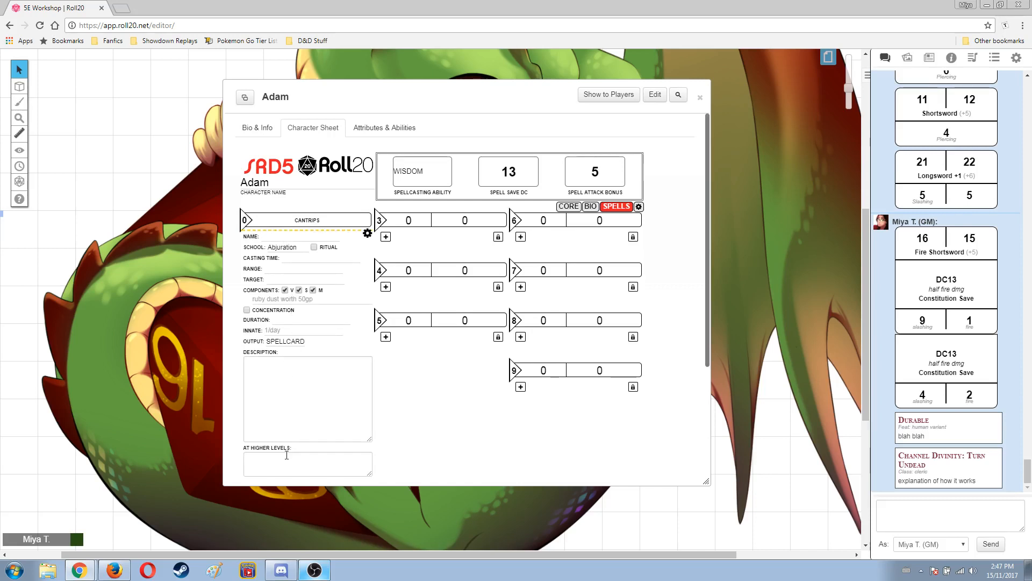
scroll(287, 362, down, 3)
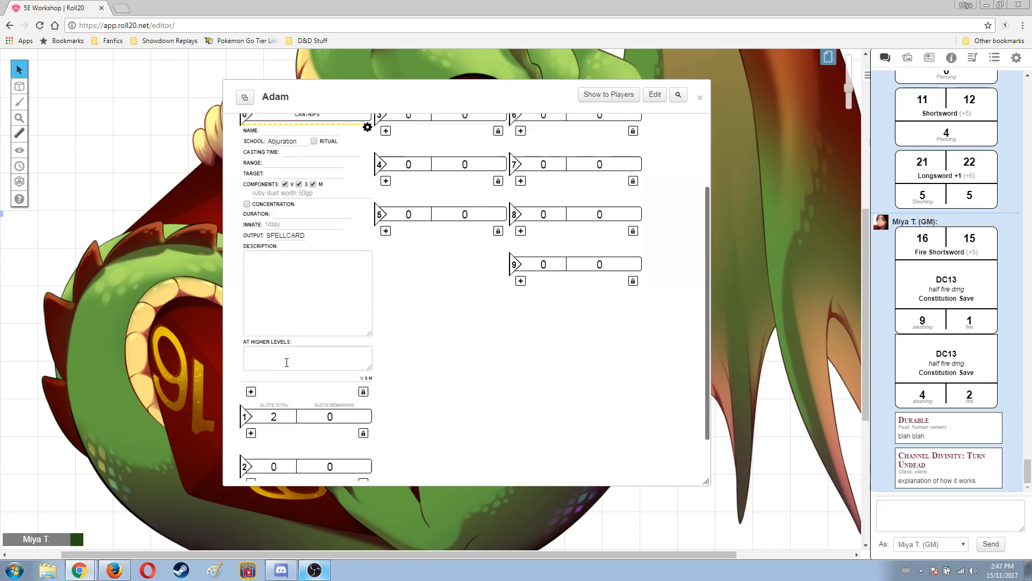
scroll(287, 362, up, 3)
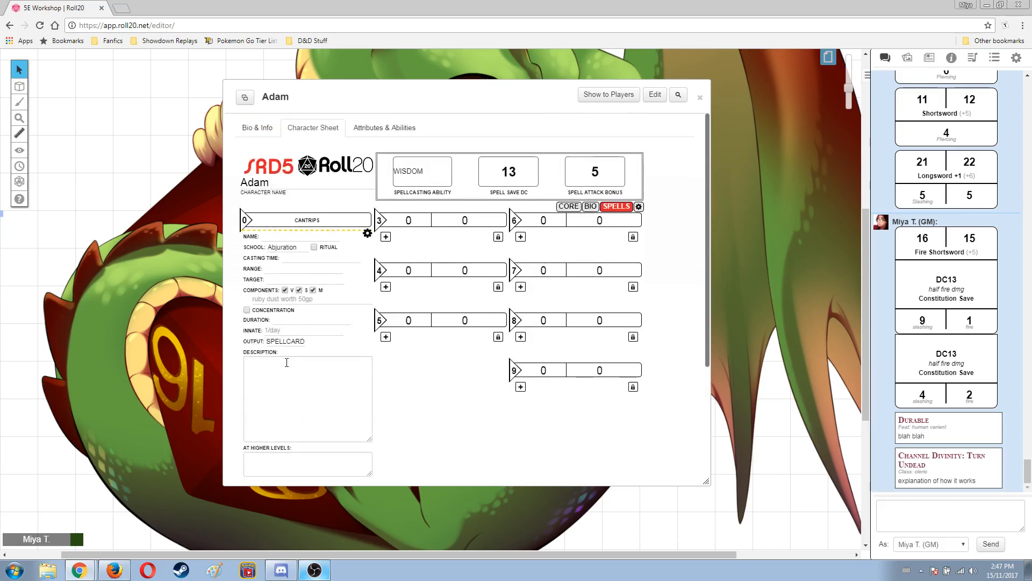
click(368, 232)
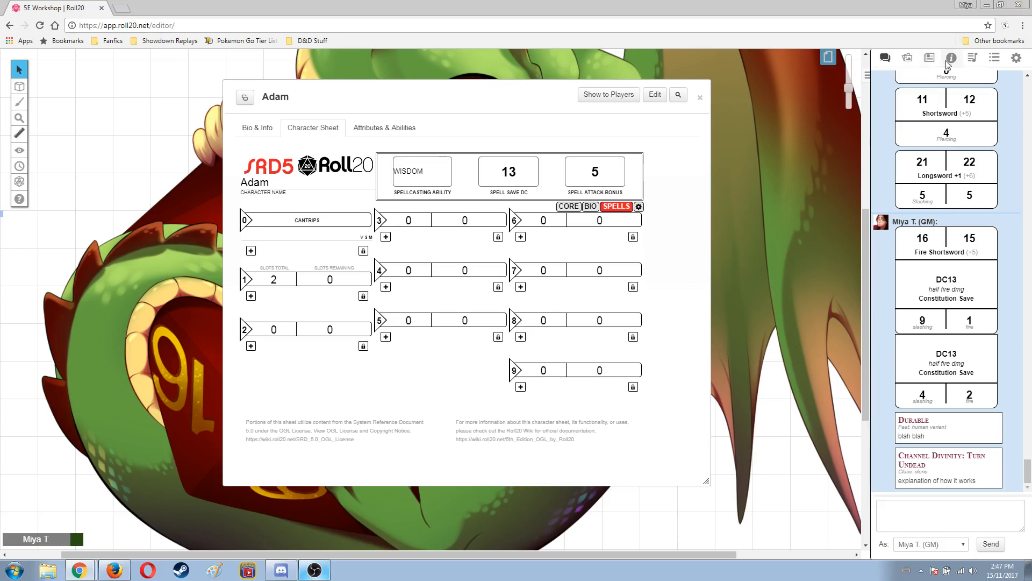
Step: Search the compendium for "sacred flame" and add the Sacred Flame spell to the cantrips
click(930, 58)
drag(926, 96, 860, 101)
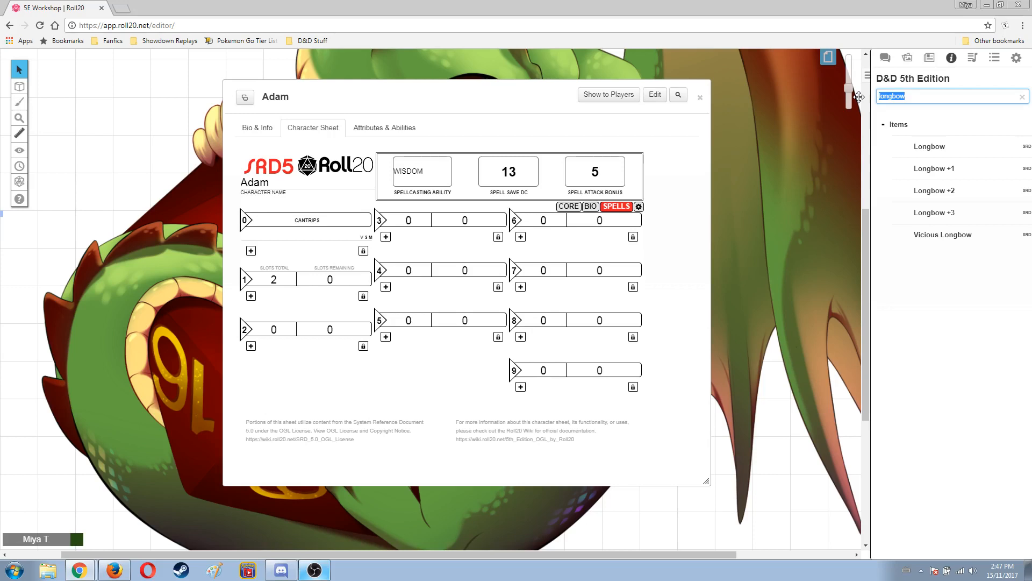
text(sacred)
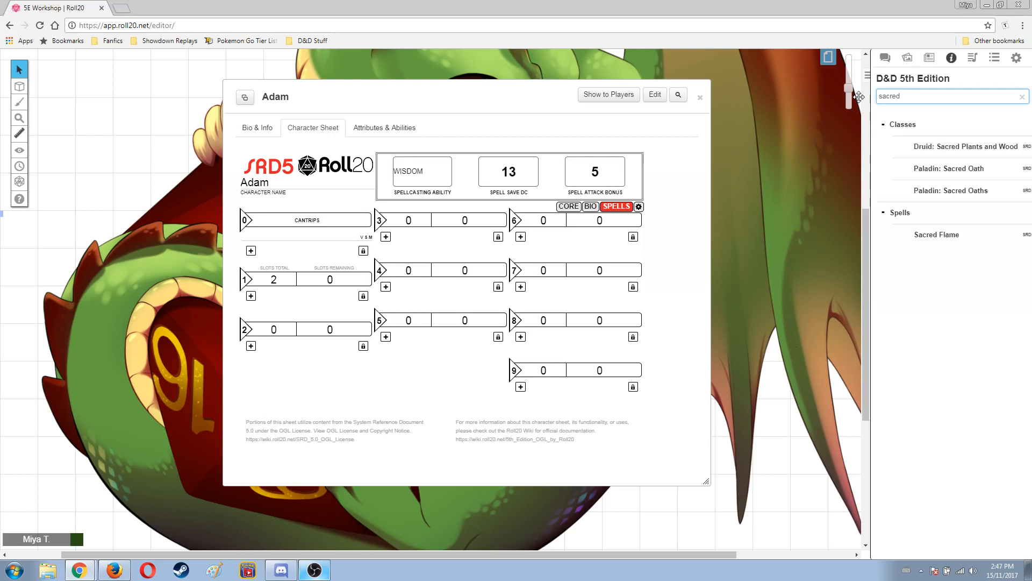
text( flame)
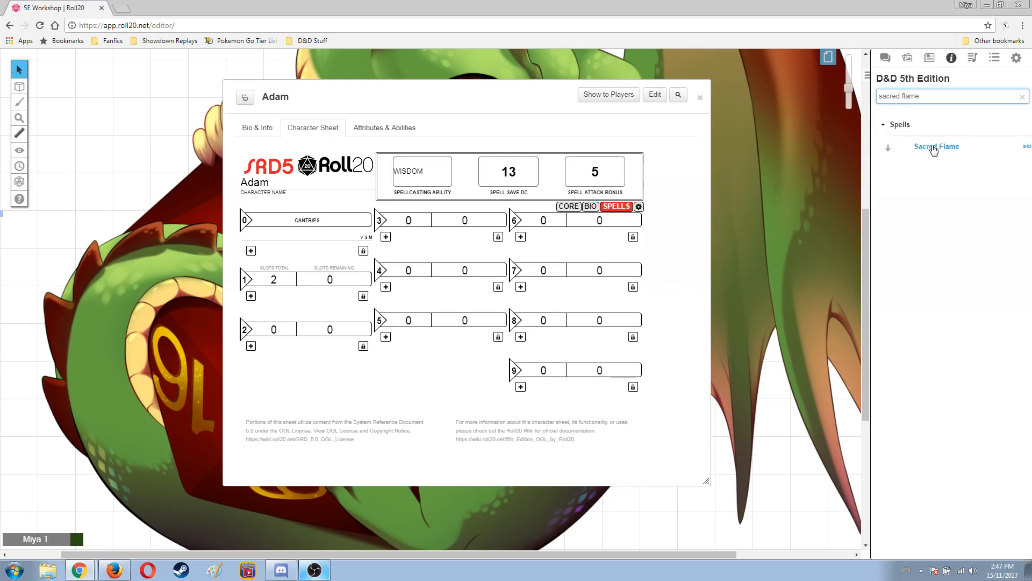
drag(938, 153, 465, 355)
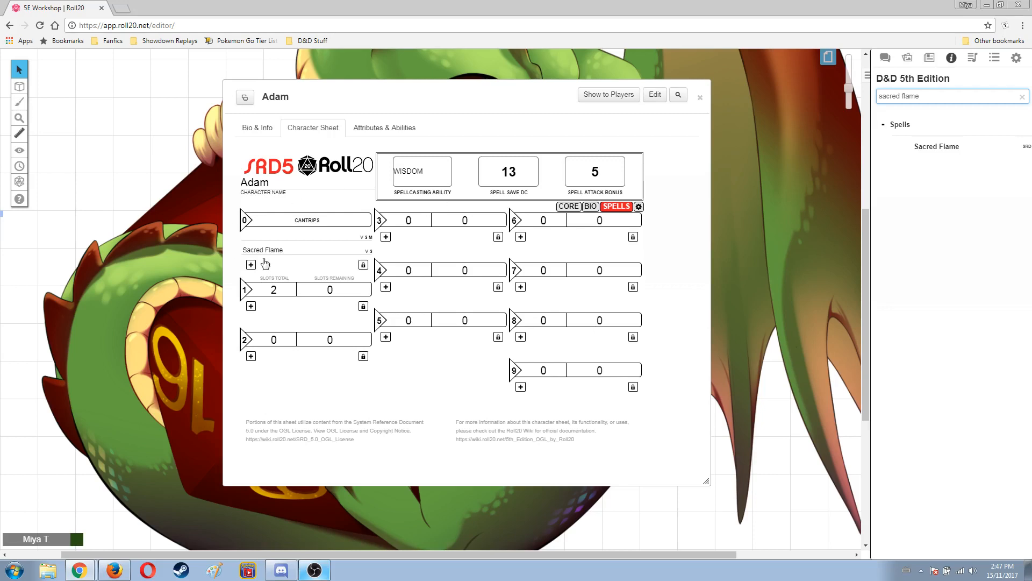
Step: Delete the blank entry above Sacred Flame in the cantrip list and lock the list again
click(363, 266)
click(369, 236)
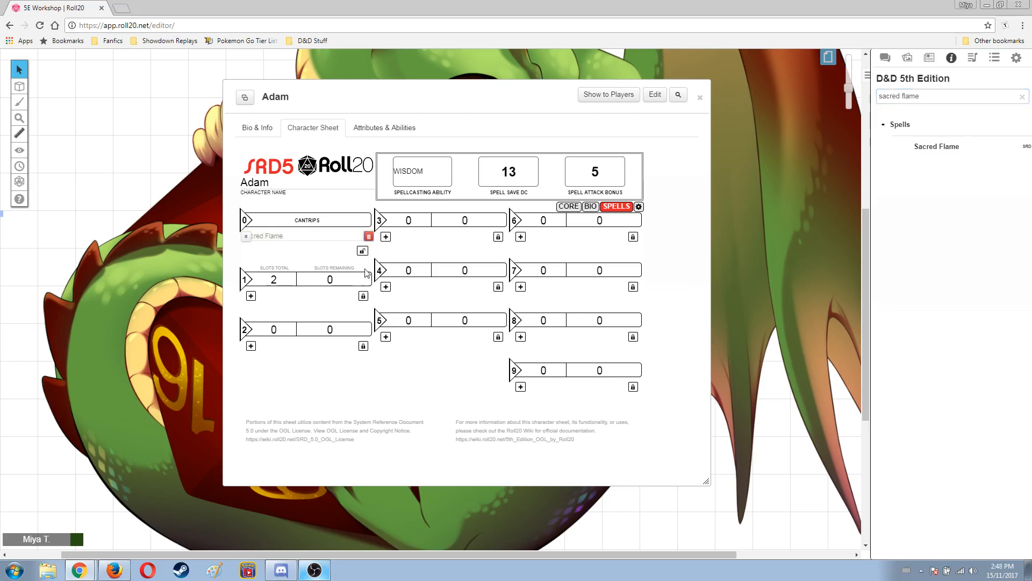
click(363, 251)
Step: Find Thaumaturgy and Mending in the compendium and add both spells to the cantrips
drag(942, 98, 810, 94)
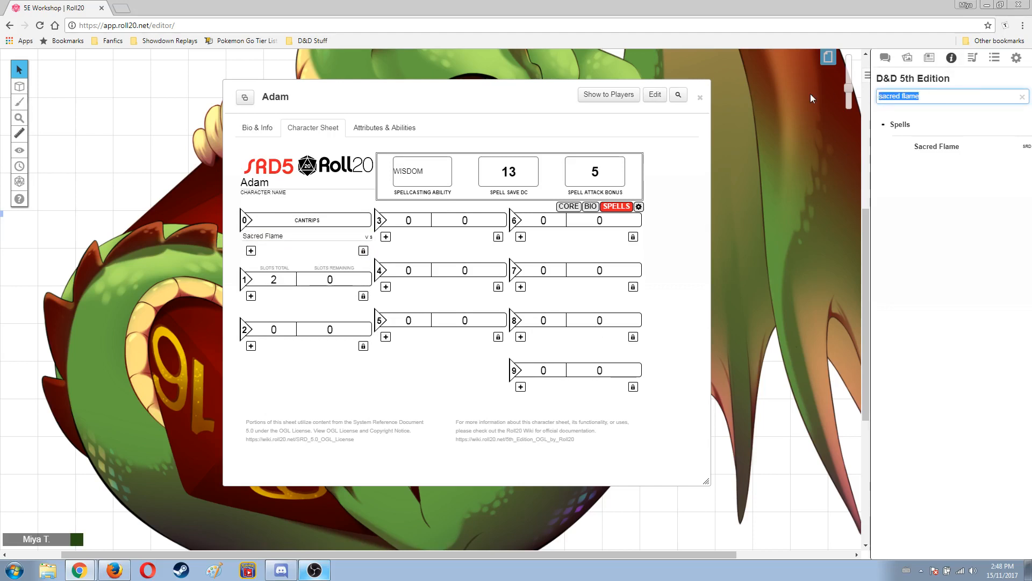
text(thauma)
drag(936, 146, 488, 395)
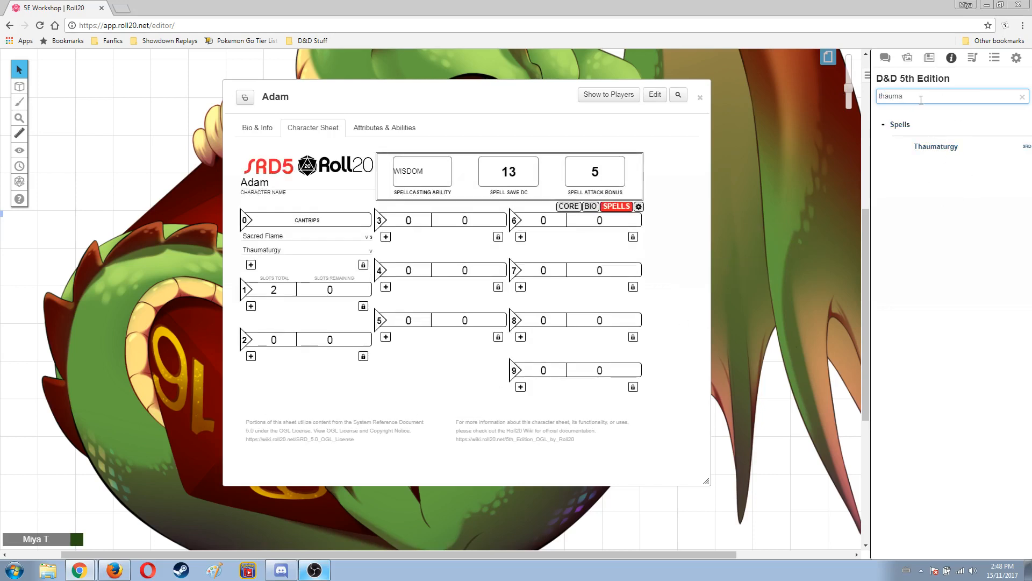
drag(921, 100, 872, 97)
text(mending)
drag(933, 145, 424, 394)
Step: Search the compendium for "resis" and add the Resistance spell to the cantrips
drag(934, 101, 850, 103)
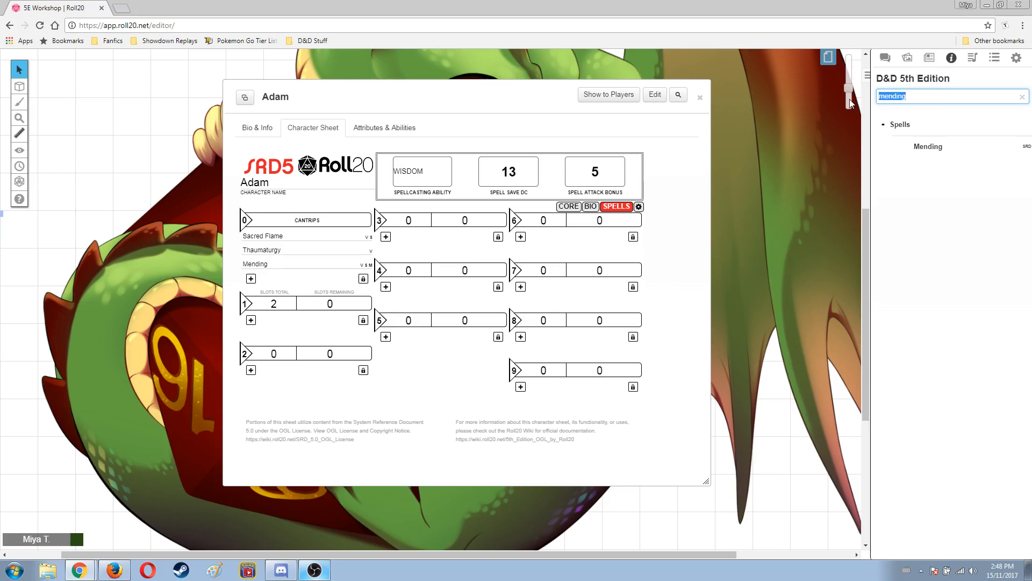
text(resis)
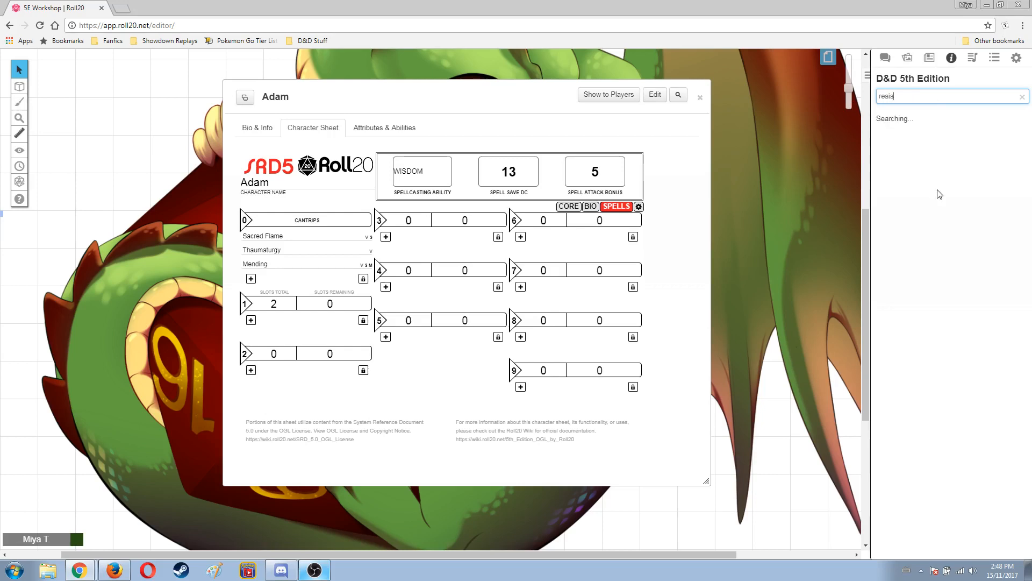
drag(922, 168, 448, 370)
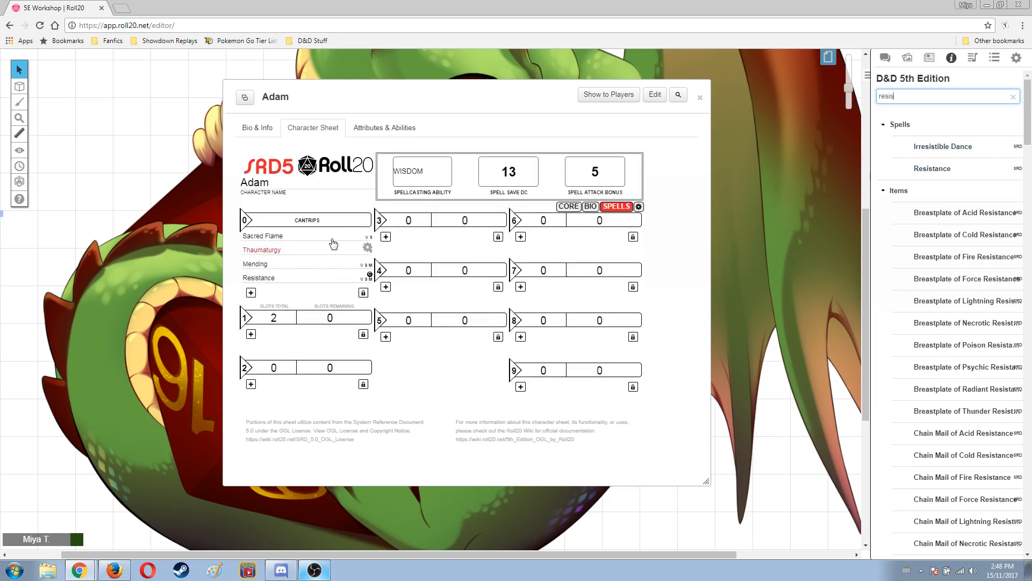
Step: Reorder the cantrips to Sacred Flame, Thaumaturgy, Resistance, Mending and lock the list again
click(363, 293)
mouse_move(246, 235)
mouse_down()
mouse_move(246, 259)
mouse_move(247, 234)
mouse_up()
drag(246, 275, 247, 248)
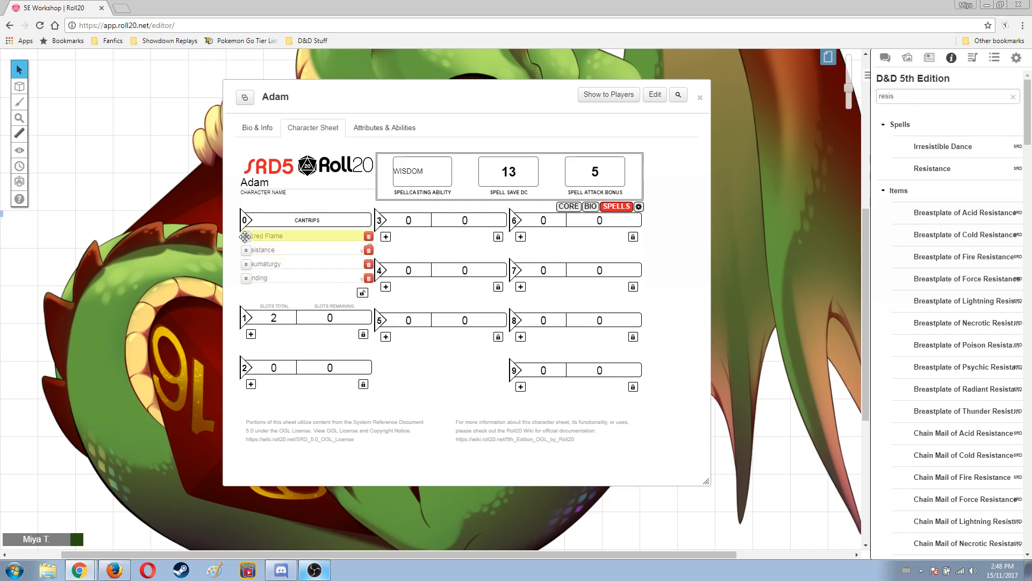
drag(246, 263, 246, 249)
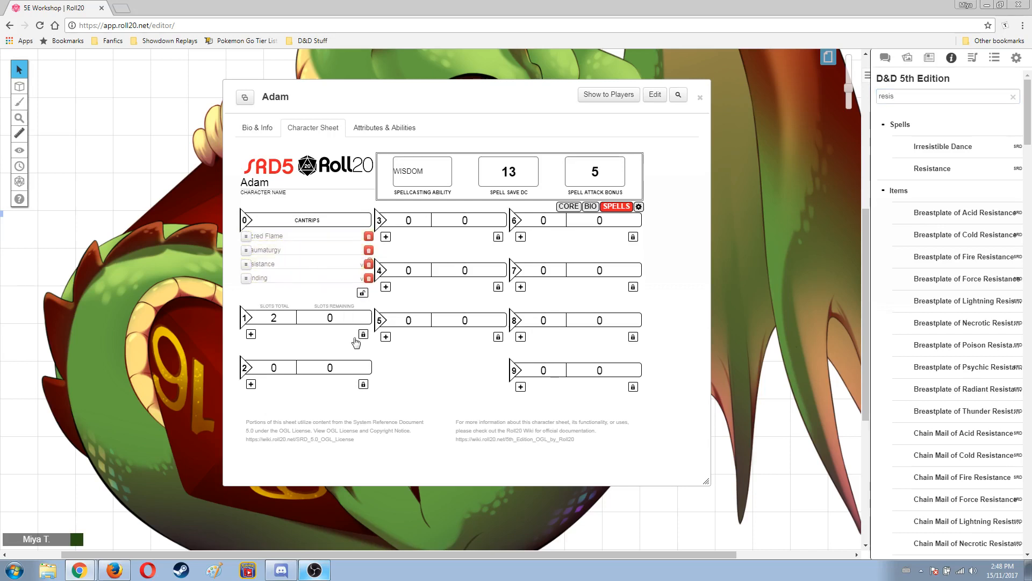
click(363, 293)
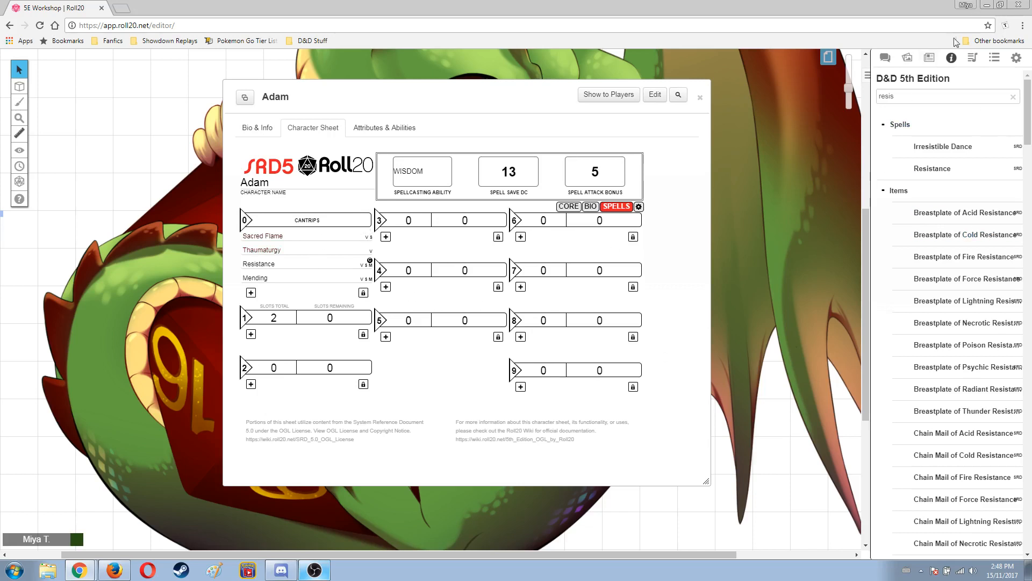
Step: Show the game chat and cast Sacred Flame and Resistance from the cantrip list to compare their outputs
click(930, 59)
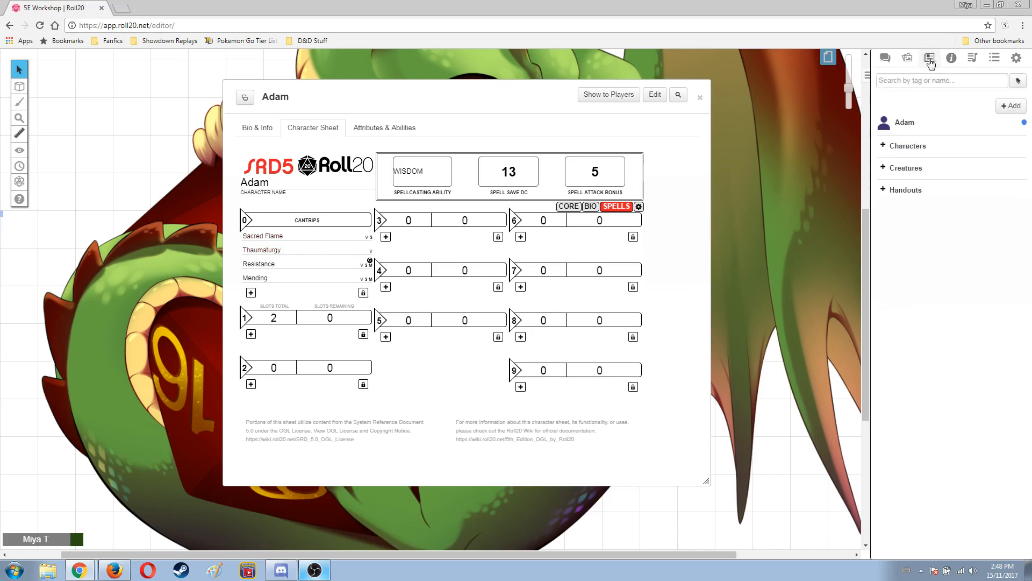
click(885, 58)
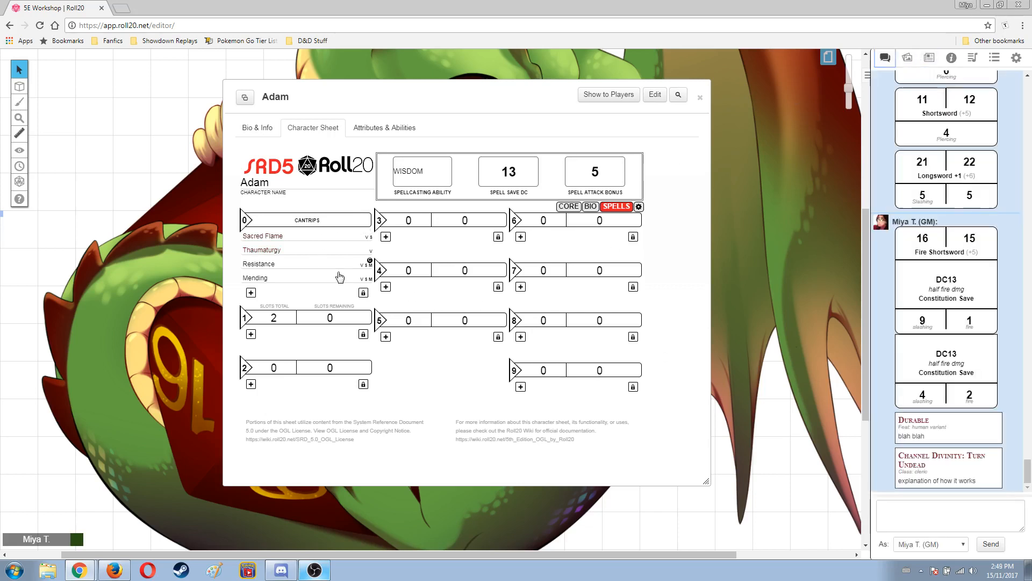
click(271, 242)
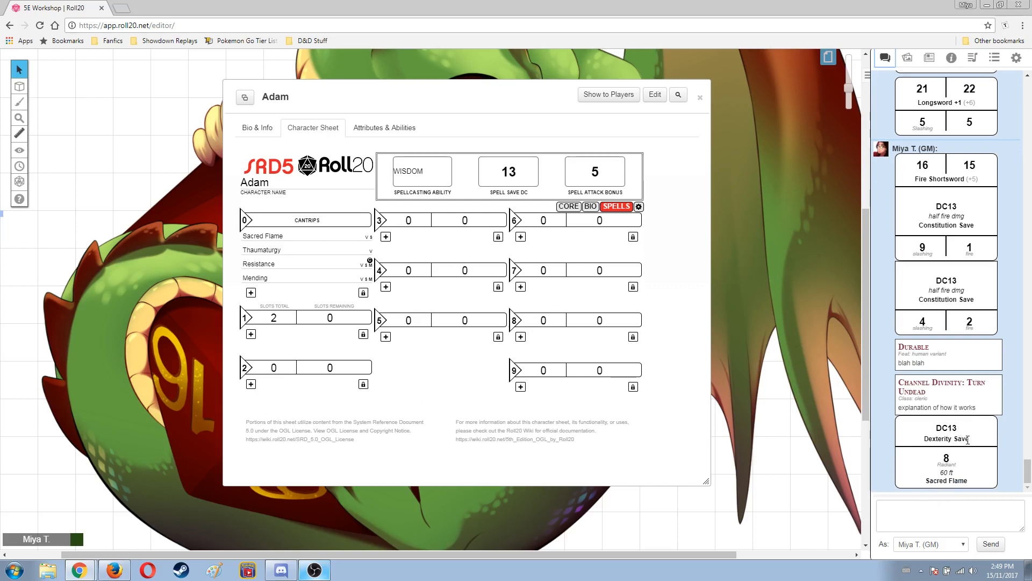
mouse_move(947, 456)
click(272, 266)
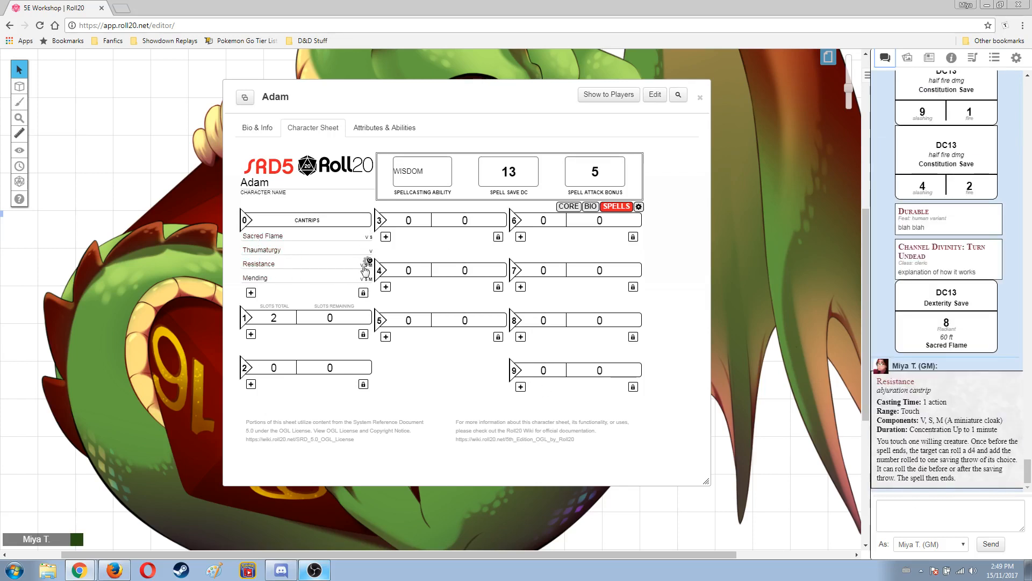
Step: Set Sacred Flame's output to SPELLCARD, close its details, and cast it to the chat to review the description
click(367, 235)
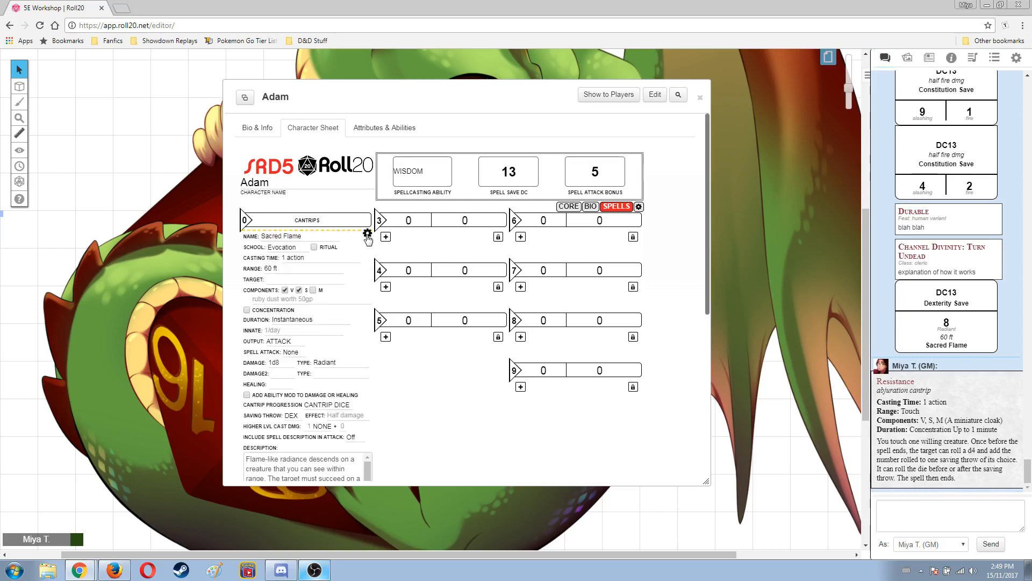
scroll(330, 376, down, 3)
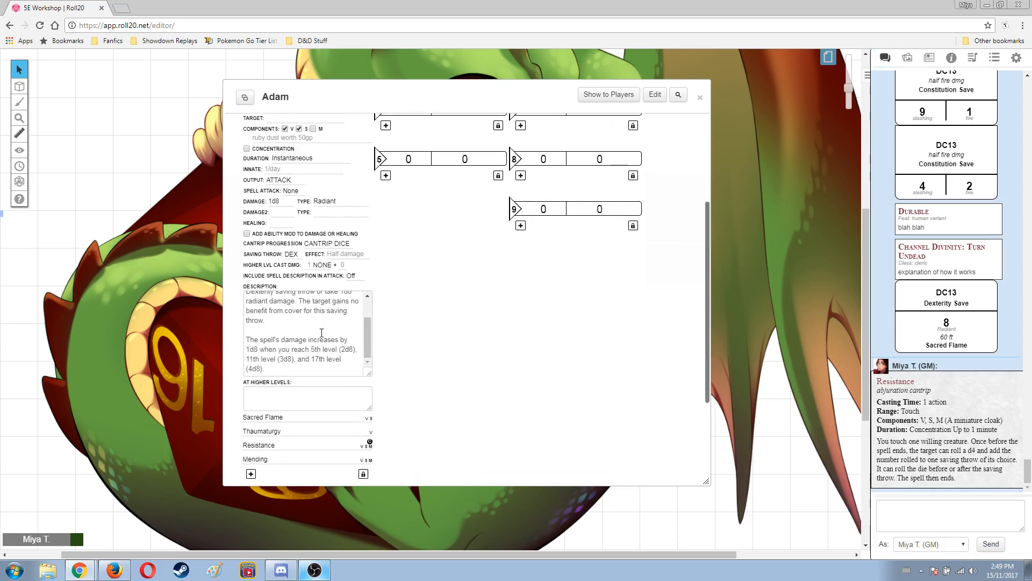
scroll(321, 333, up, 1)
scroll(343, 318, up, 1)
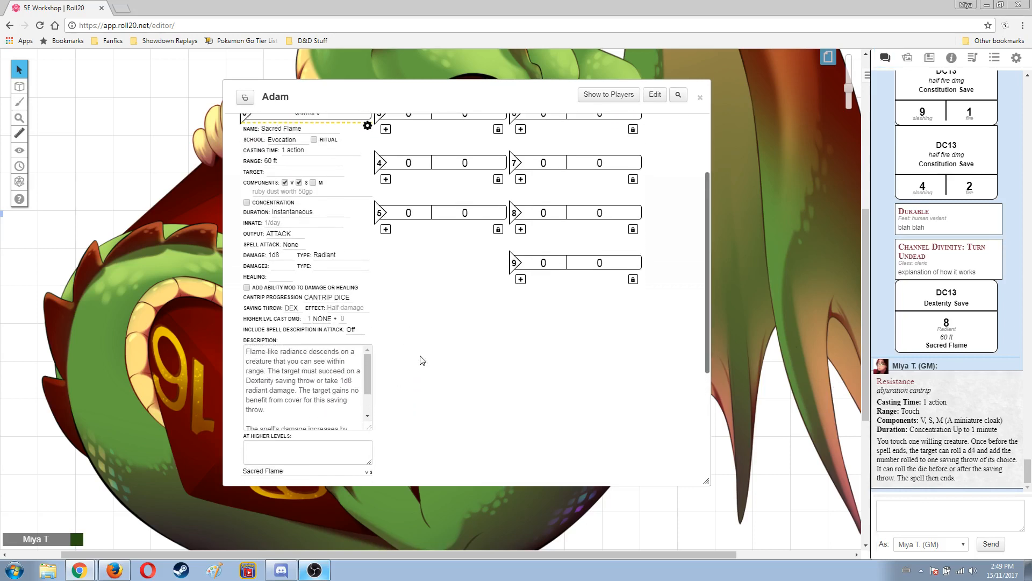
scroll(422, 359, up, 1)
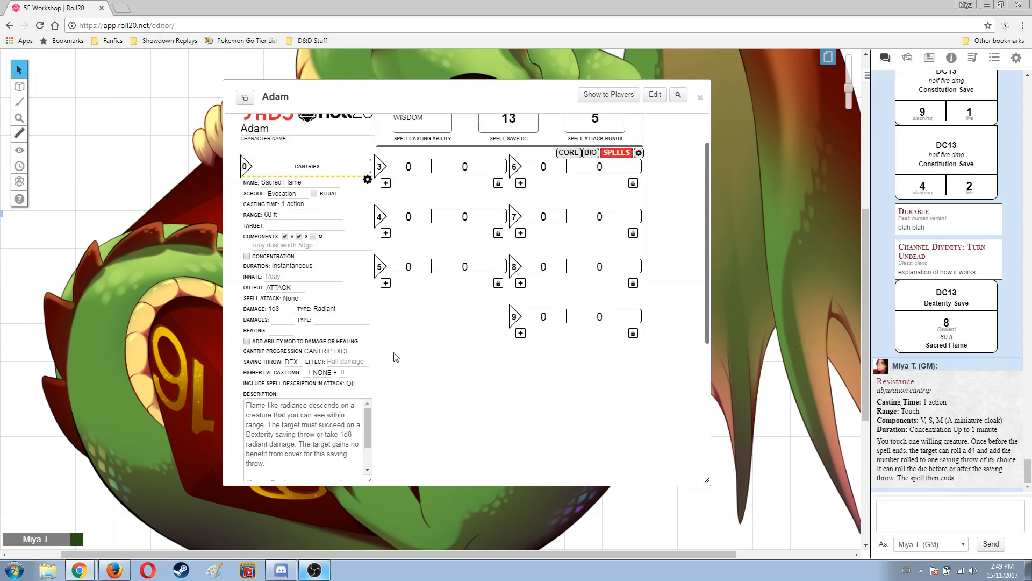
scroll(397, 358, down, 1)
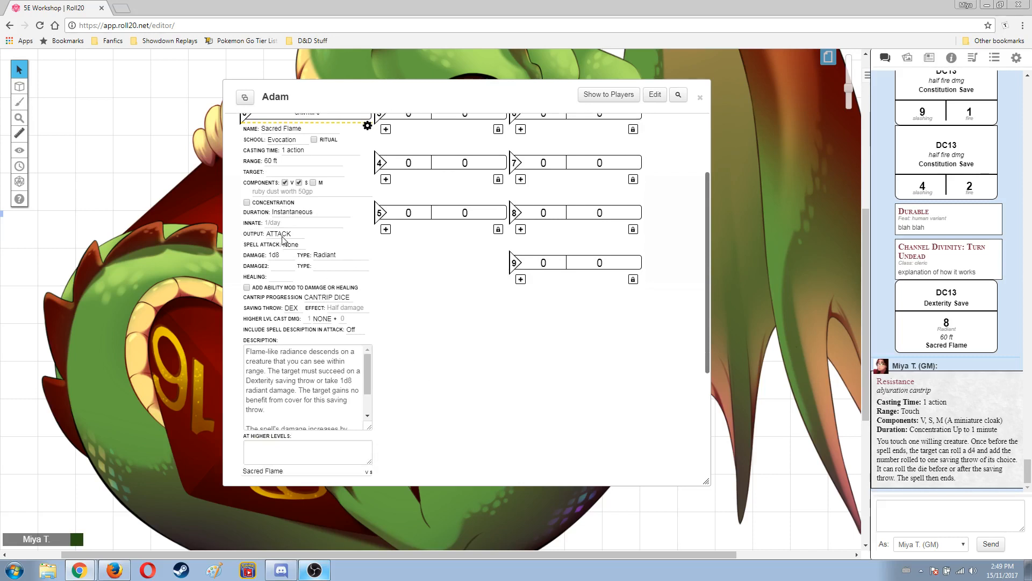
click(280, 233)
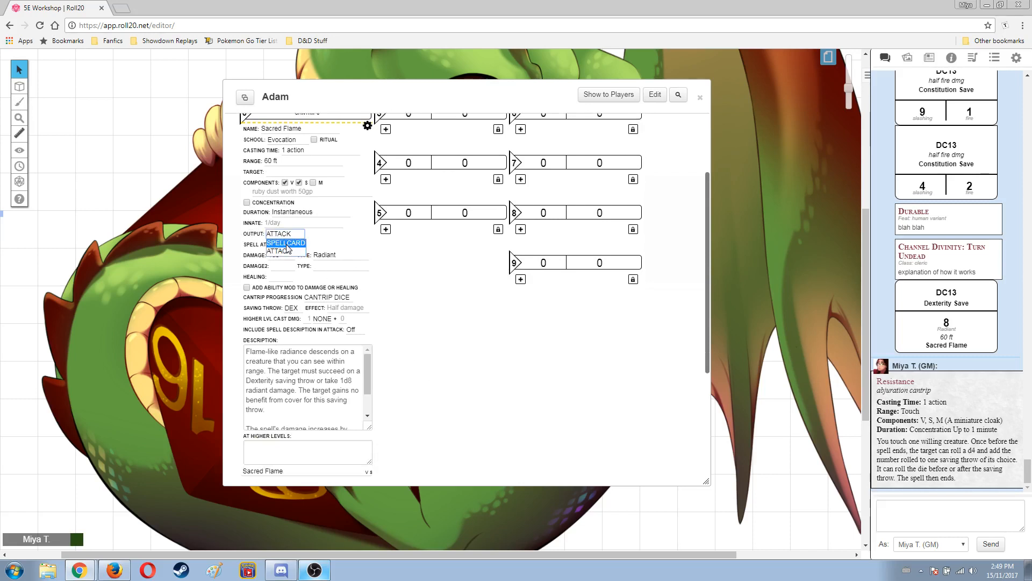
click(281, 250)
scroll(471, 368, up, 2)
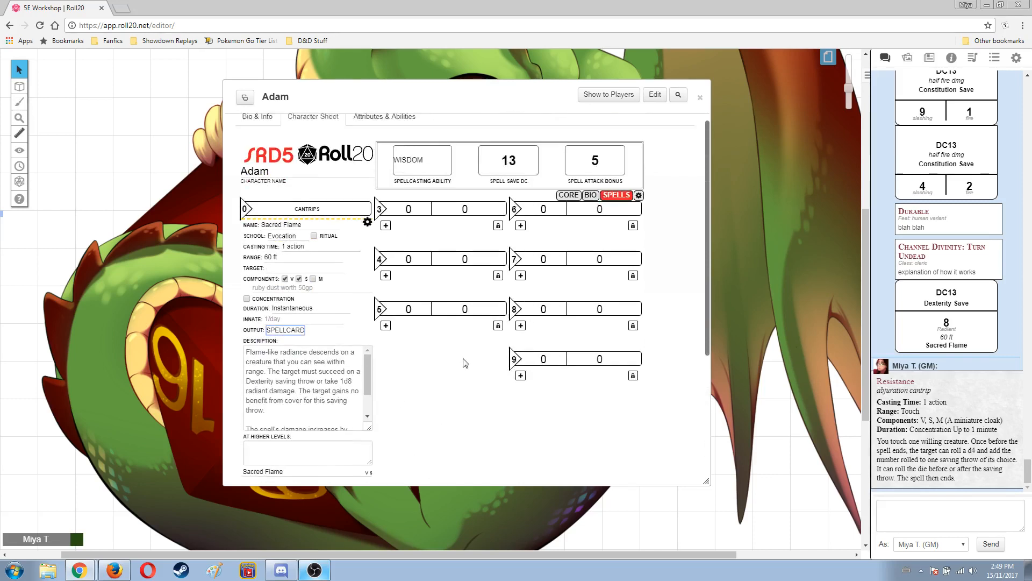
click(369, 232)
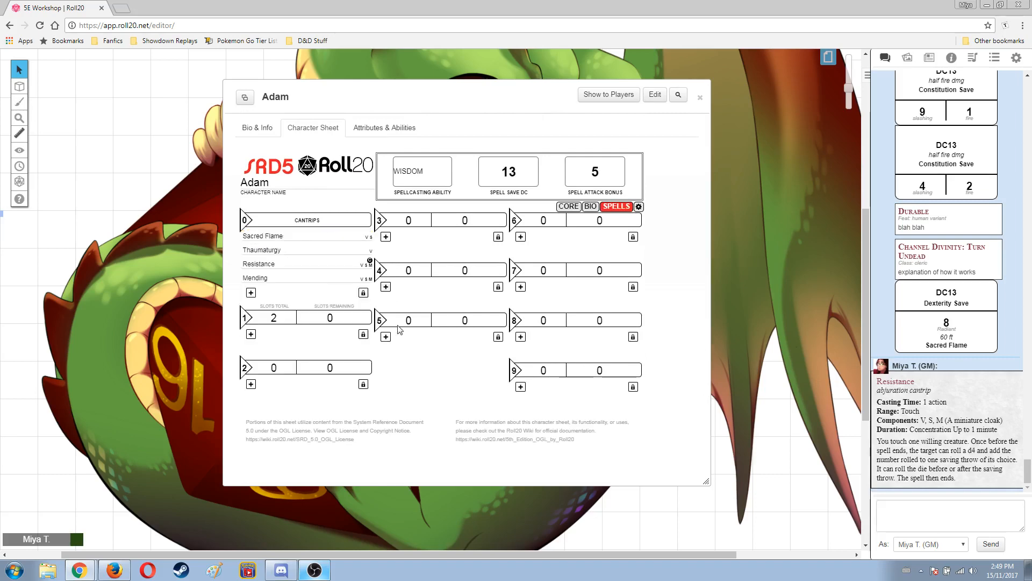
click(261, 237)
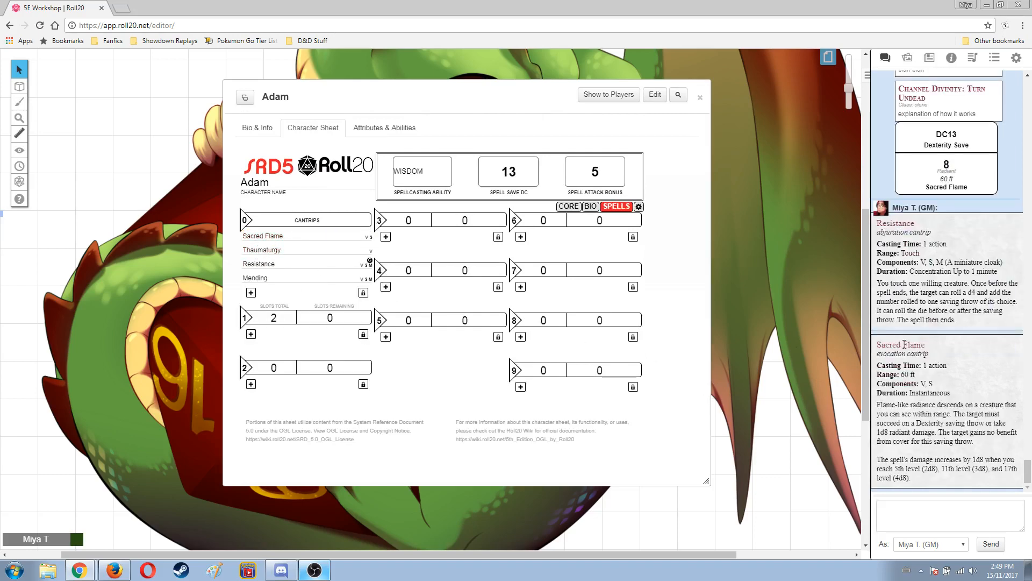
drag(877, 404, 923, 473)
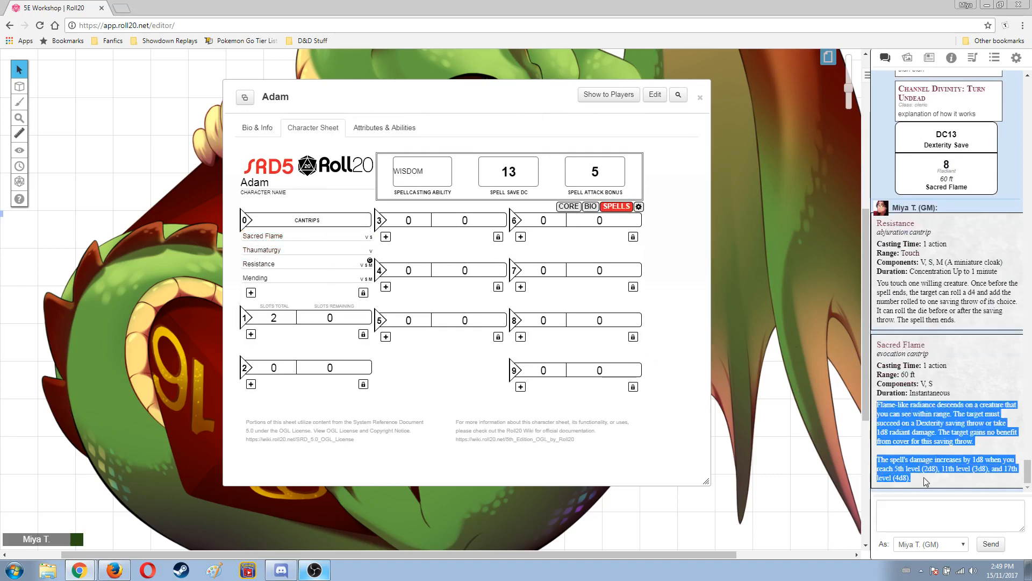
Step: Set Sacred Flame's output back to ATTACK and close its details
click(367, 235)
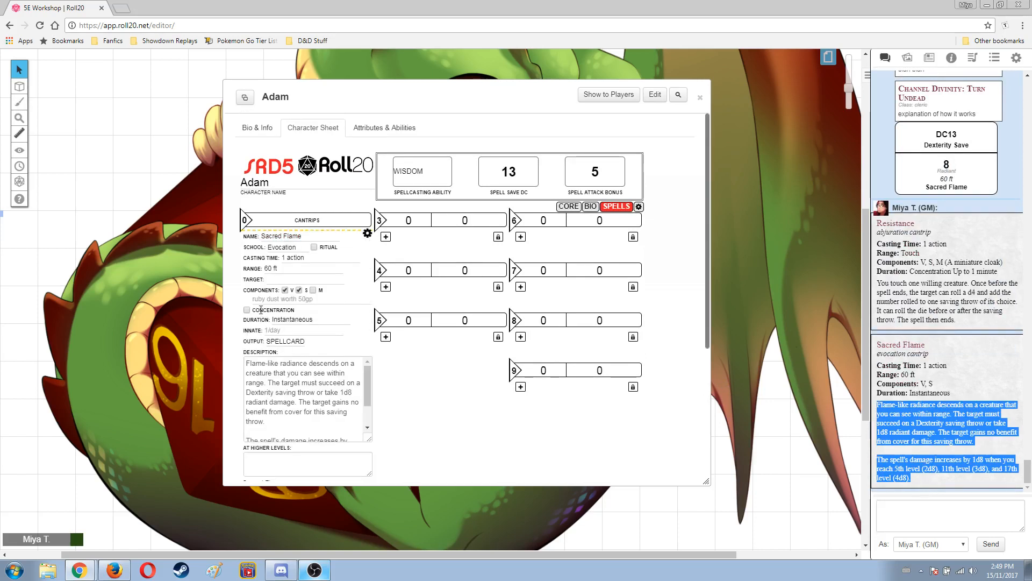
scroll(303, 331, down, 2)
scroll(289, 315, down, 1)
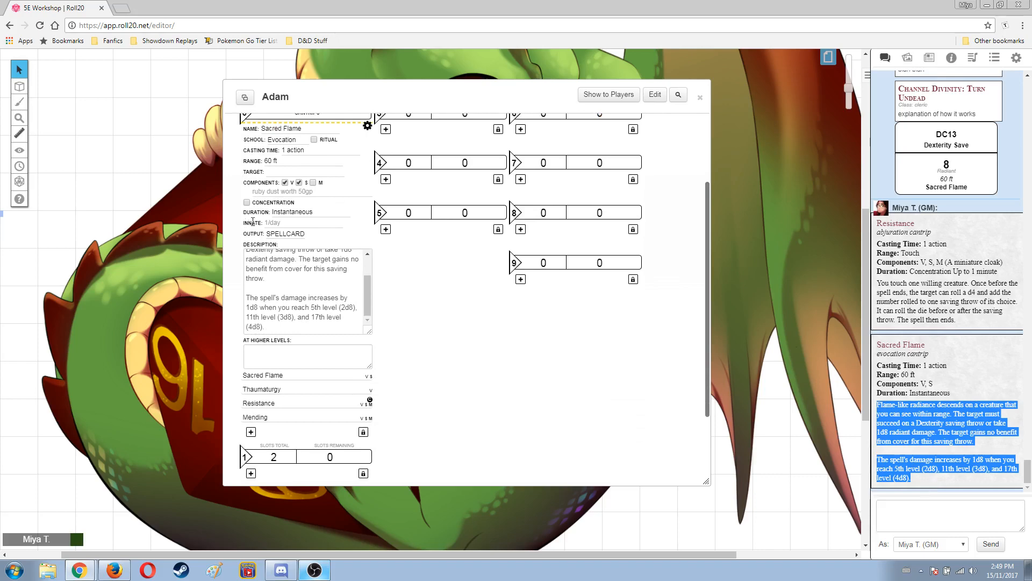
click(281, 235)
click(284, 245)
click(367, 126)
Step: Roll Sacred Flame from the attacks on the Core page and return to the Spells page
click(568, 207)
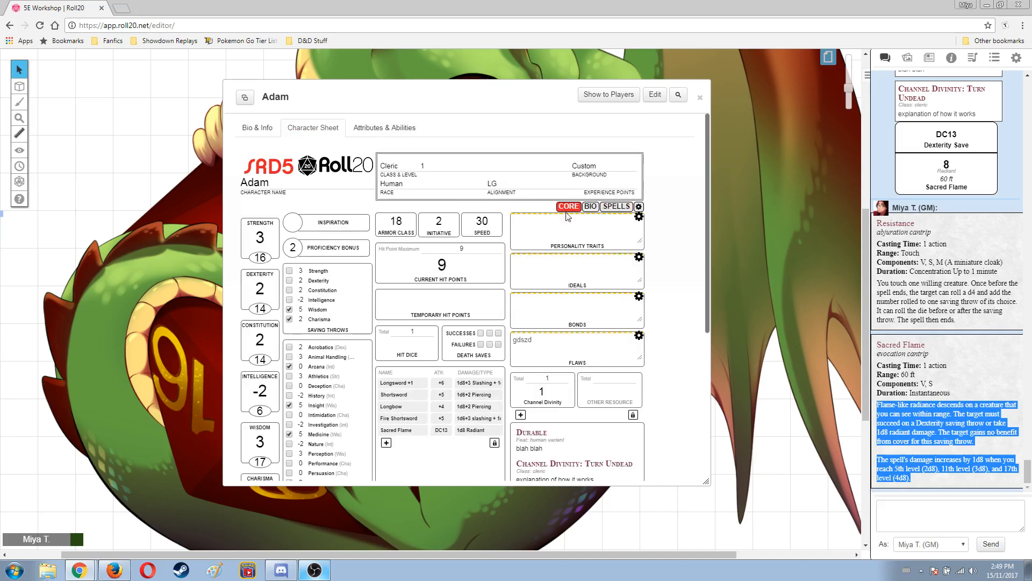
scroll(435, 350, down, 2)
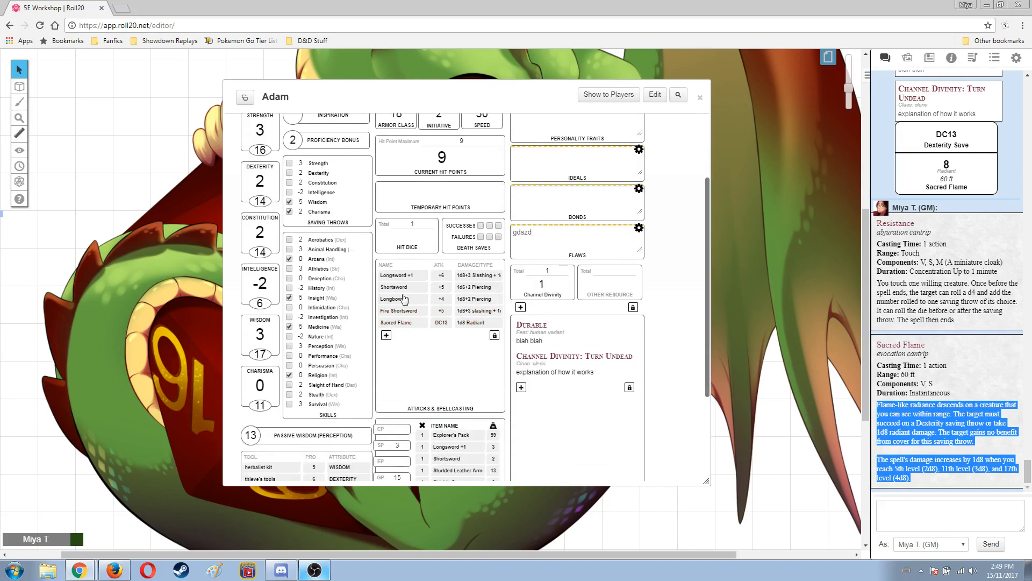
click(403, 325)
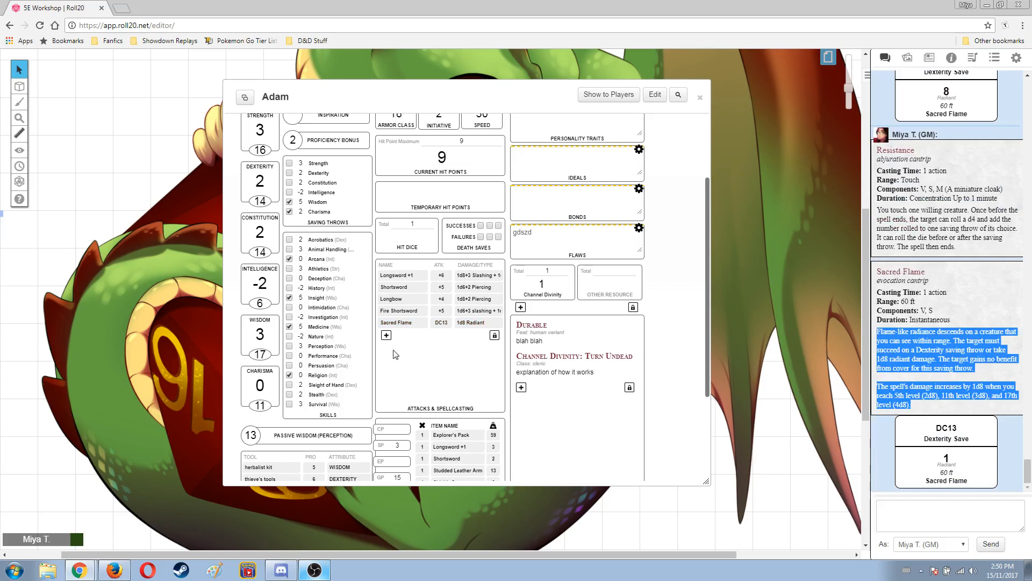
scroll(435, 301, up, 2)
click(616, 206)
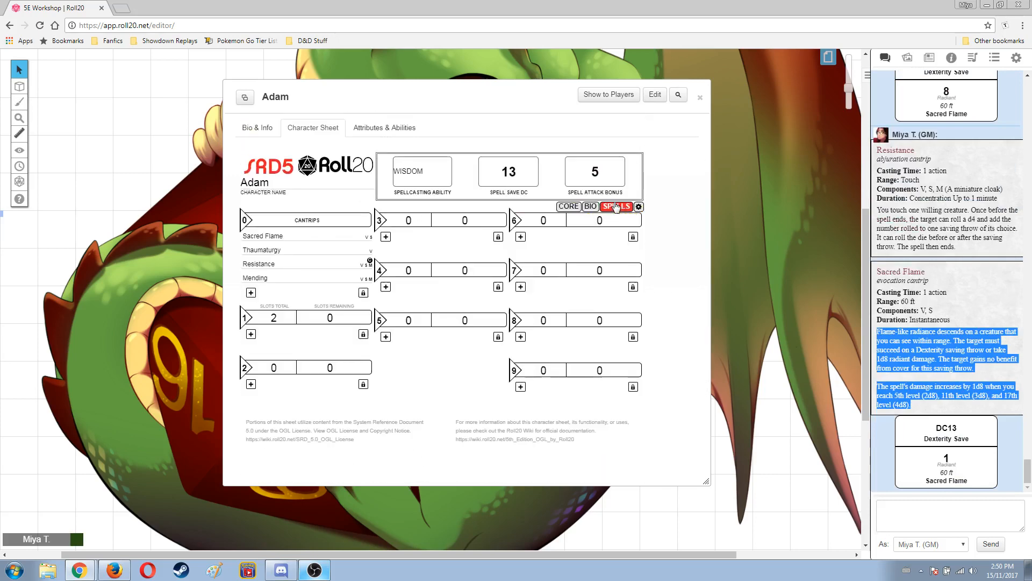
click(929, 58)
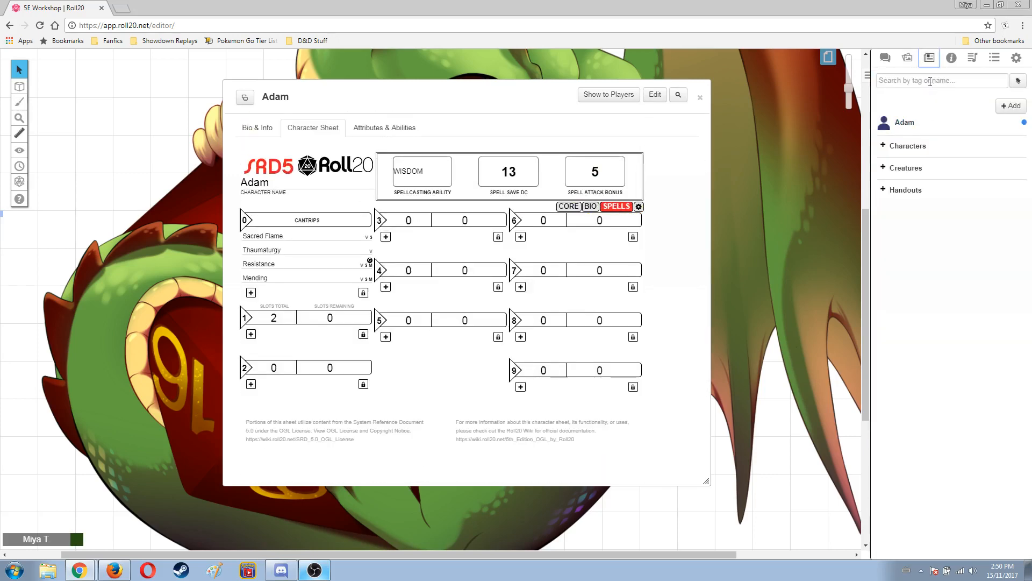
click(930, 81)
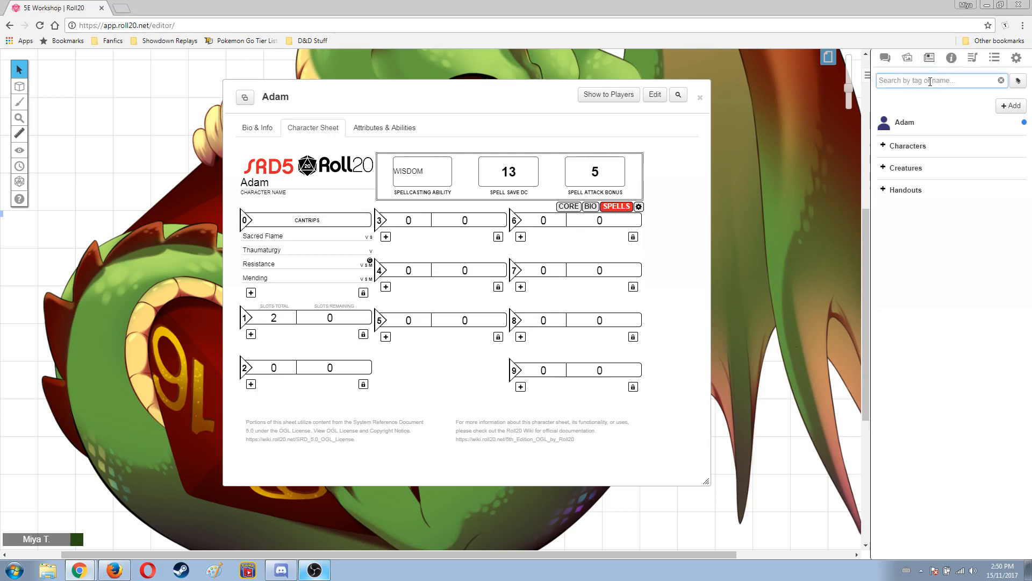
text(spiritu)
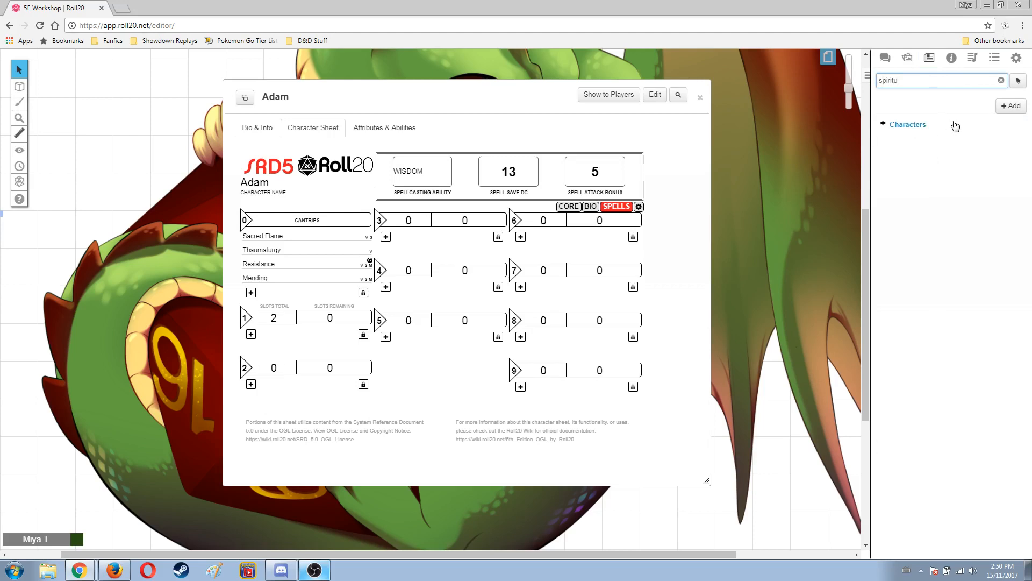
Step: Search the compendium for "spiritu" and add the Spiritual Weapon spell to the character's level 2 spells
click(952, 64)
drag(909, 97, 876, 94)
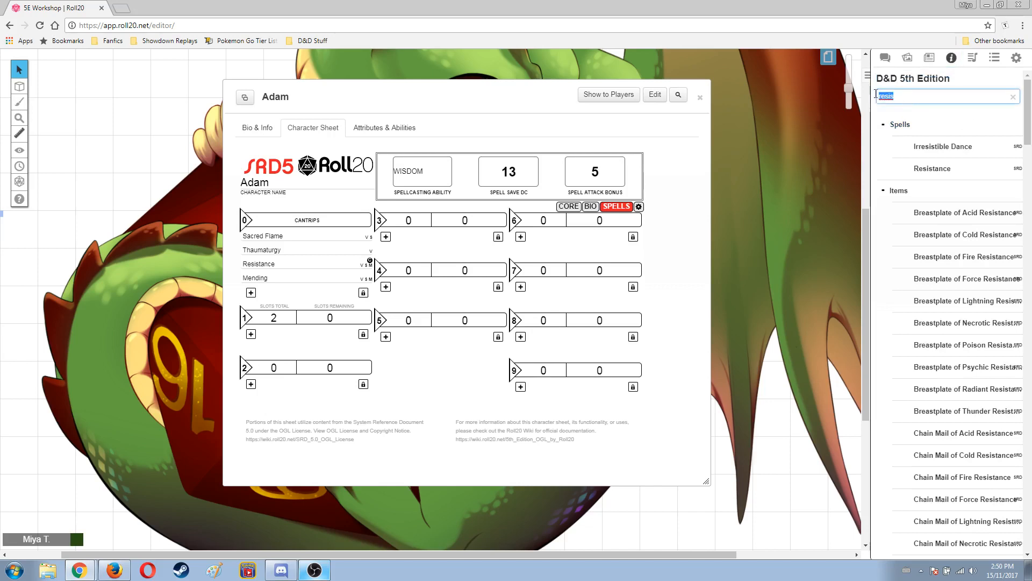
text(spit)
key(BackSpace)
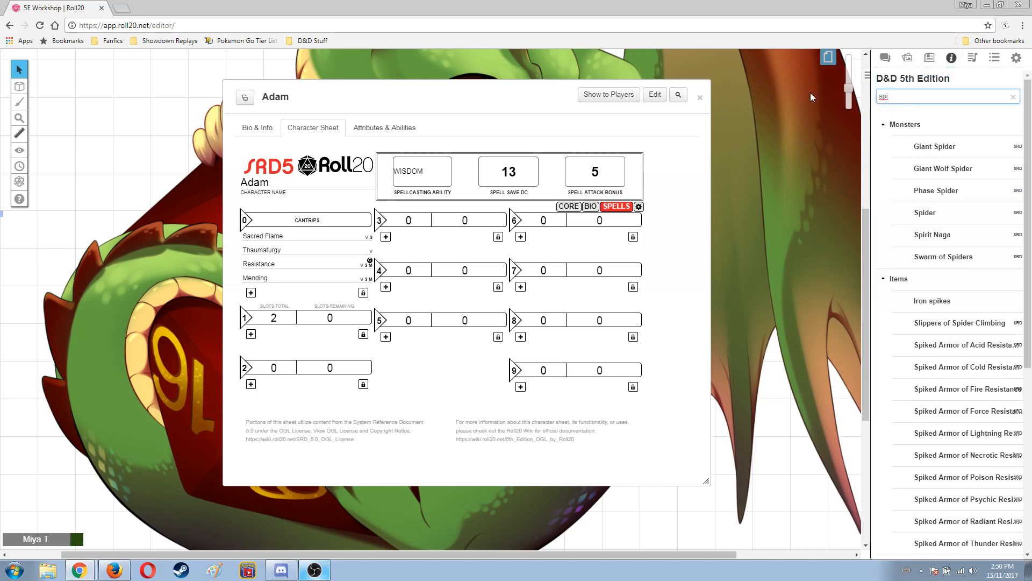
text(ritu)
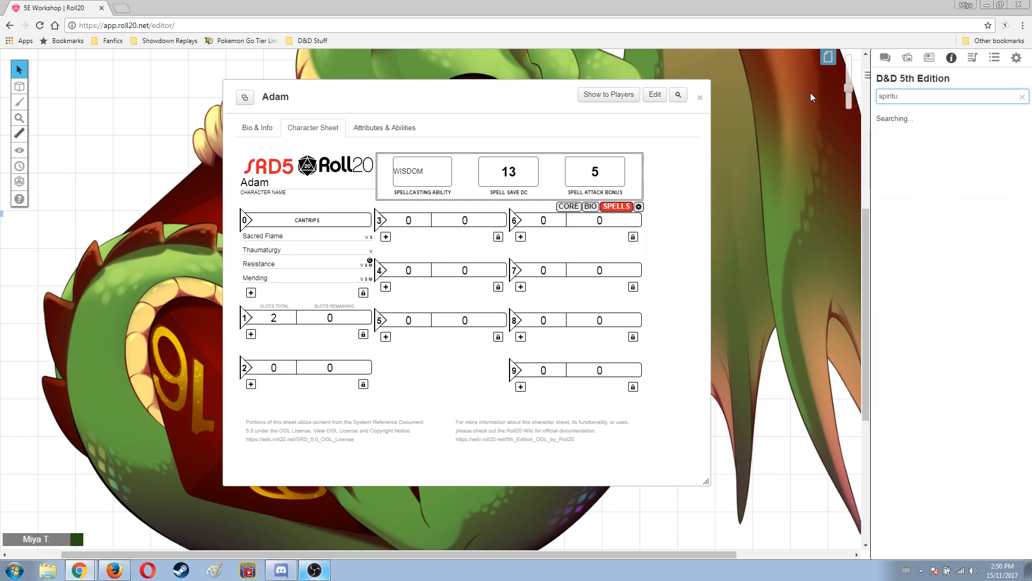
drag(948, 147, 488, 389)
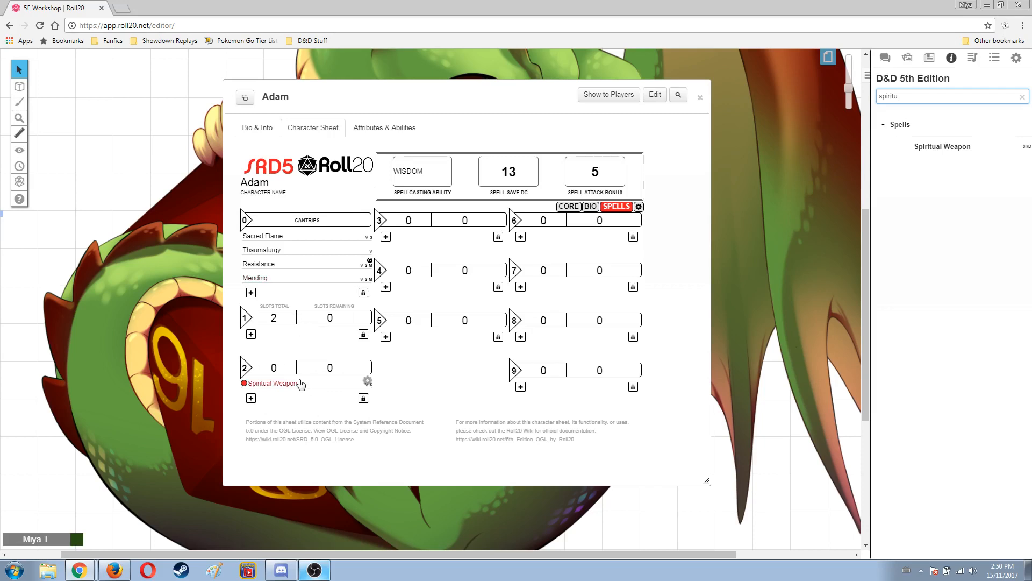
Step: Mark Spiritual Weapon as not prepared in its details and close them
click(368, 381)
scroll(410, 377, down, 2)
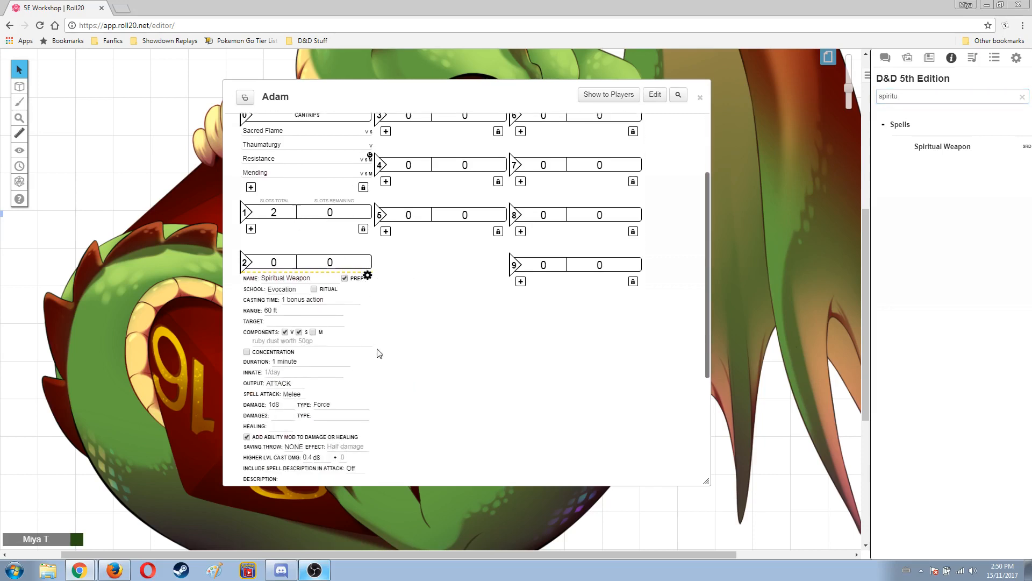
click(345, 277)
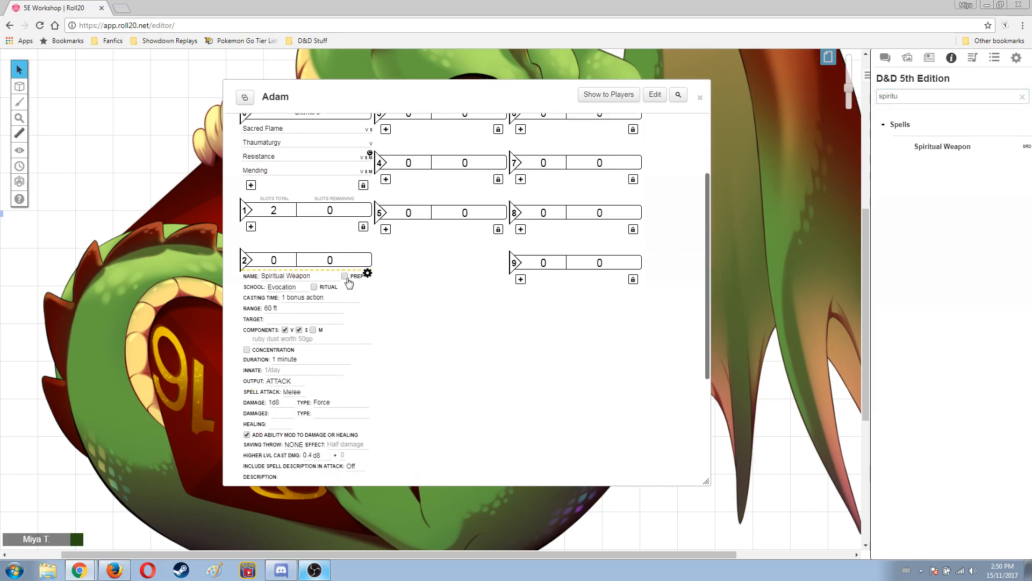
click(367, 274)
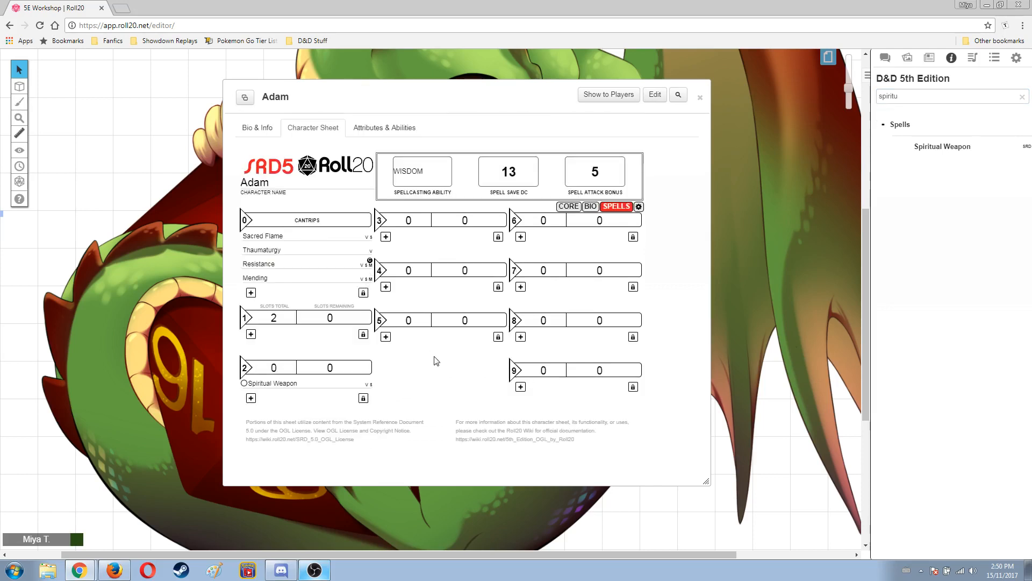
Step: Search the compendium for "tiny hut" and add the Tiny Hut spell to the character's level 3 spells
drag(913, 97, 855, 101)
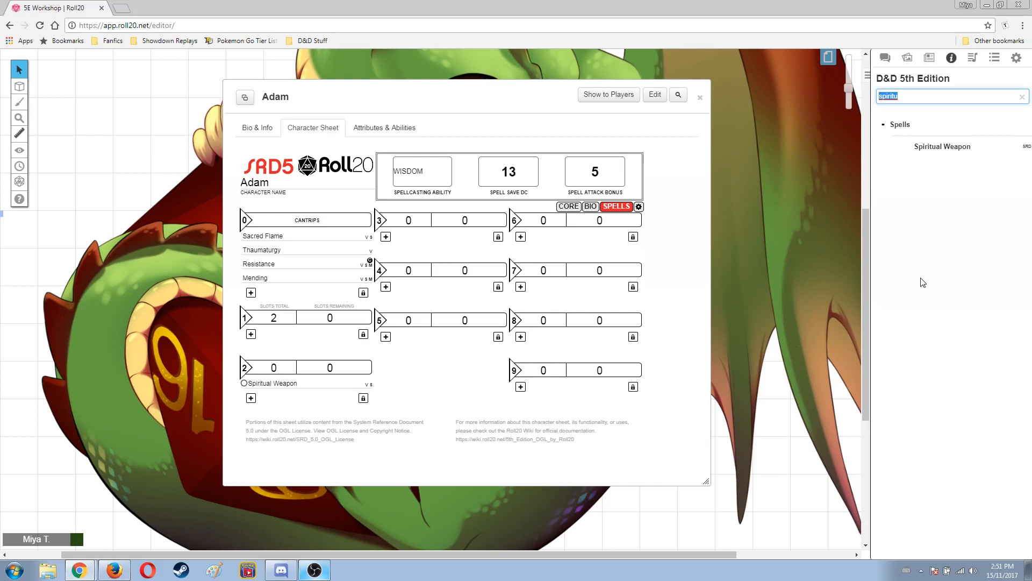
text(tiny hut)
drag(930, 155, 489, 358)
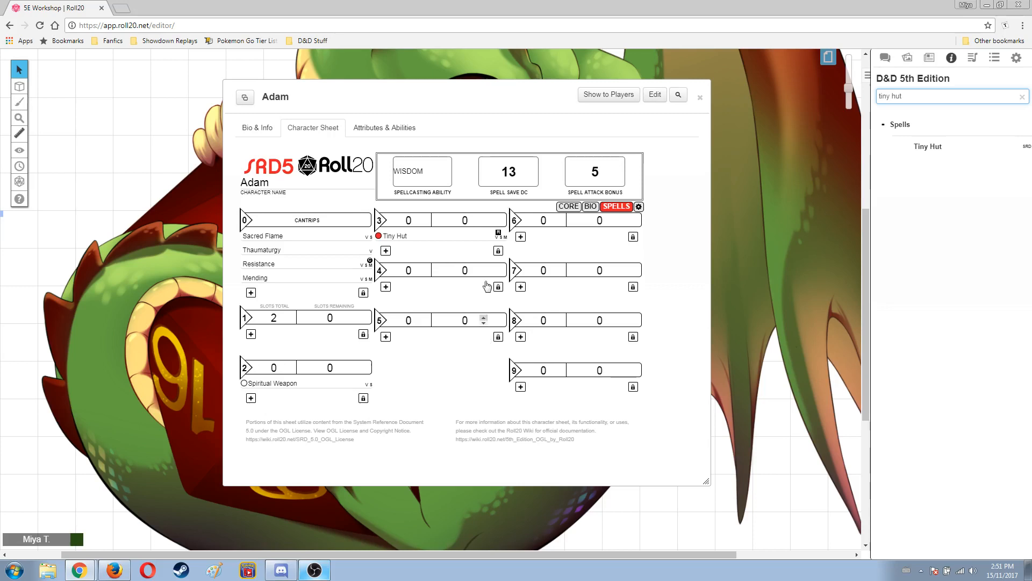
Step: Rename the level 3 spell Tiny Hut as "Leomund's Tiny Hut" in its details and close them
click(501, 234)
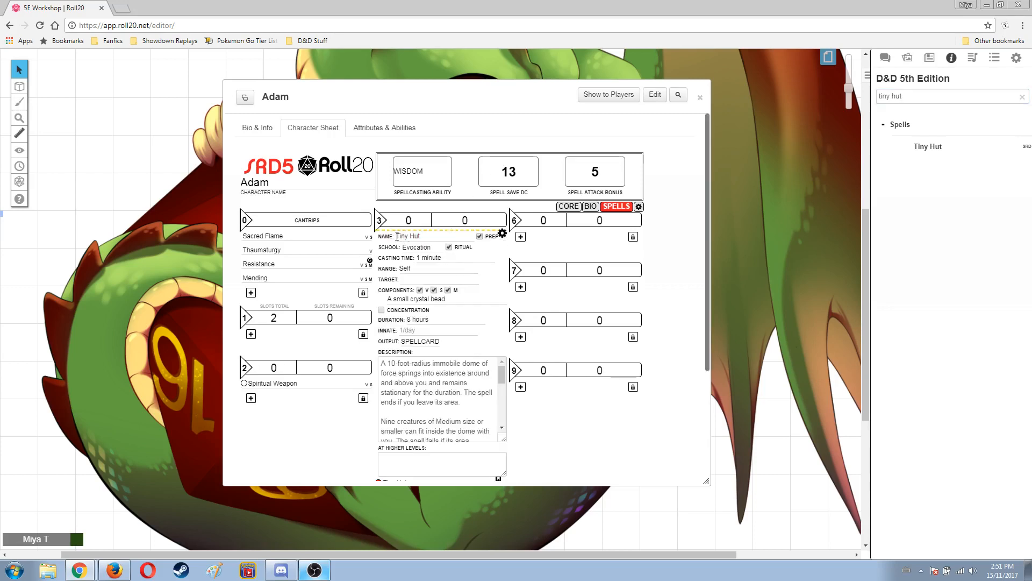
click(399, 236)
text(Leomund's)
click(502, 233)
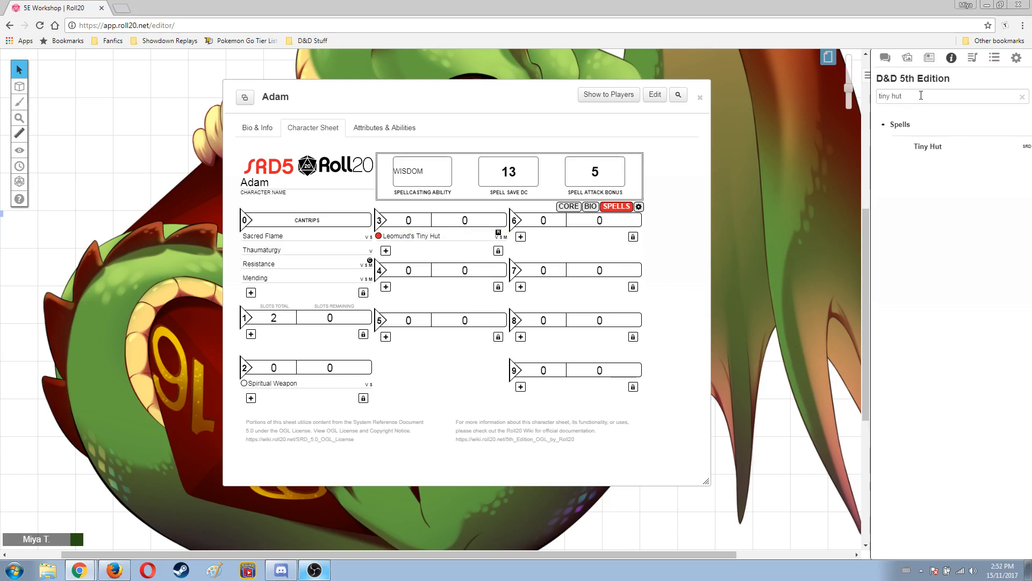
Step: Search the compendium for "hand" and look through the matching spells
drag(921, 96, 871, 97)
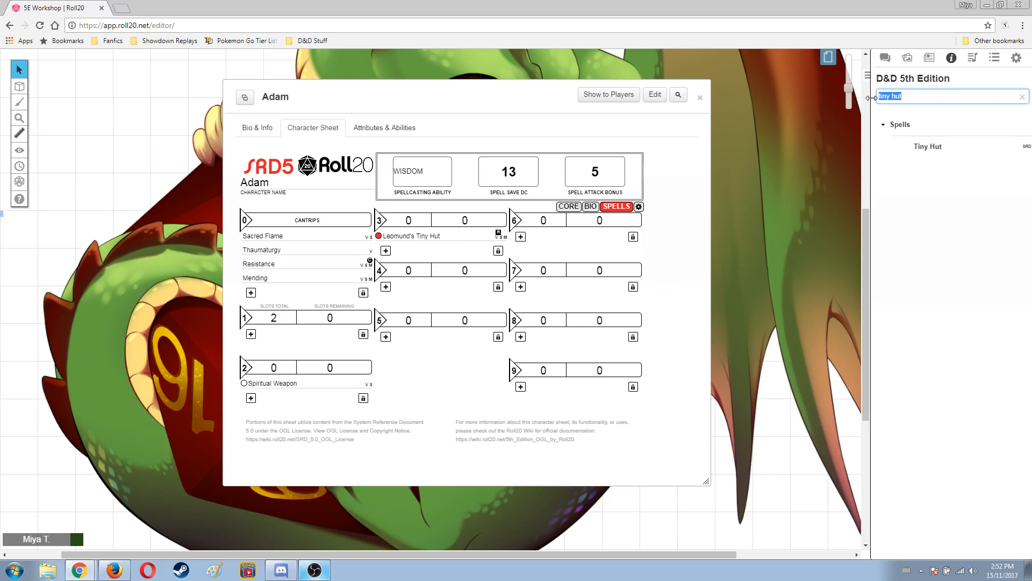
text(hand)
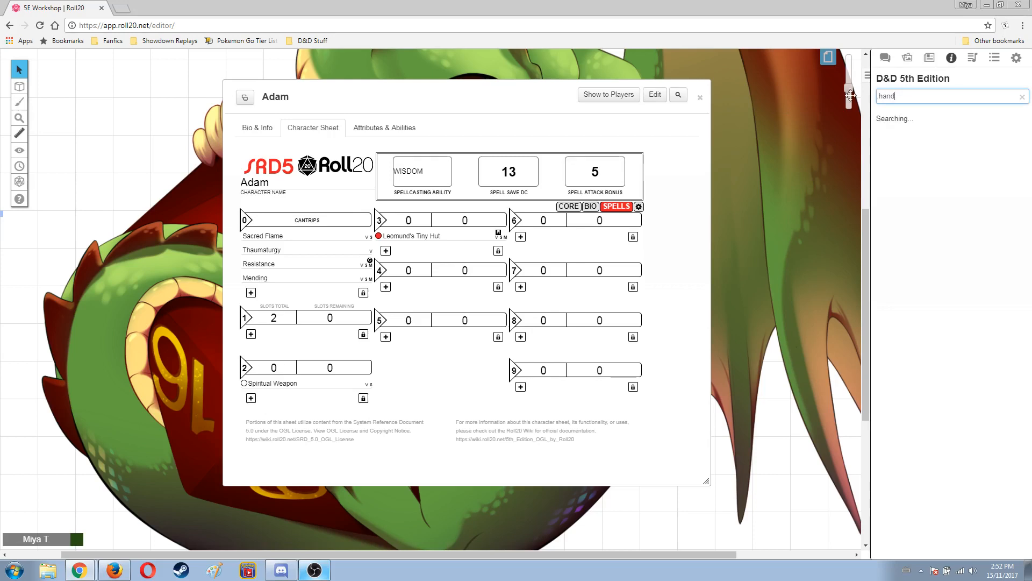
scroll(950, 323, down, 2)
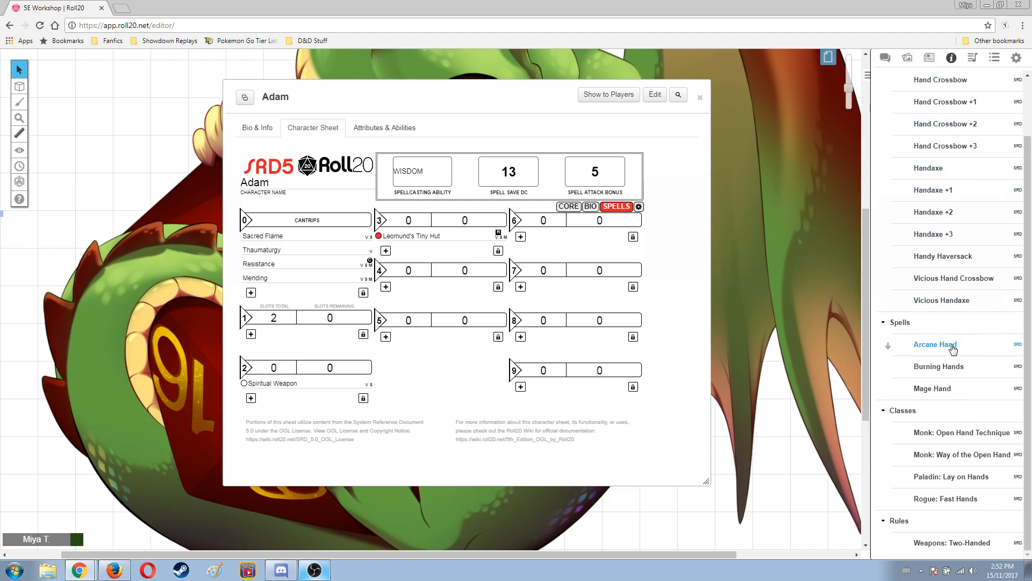
scroll(946, 355, up, 2)
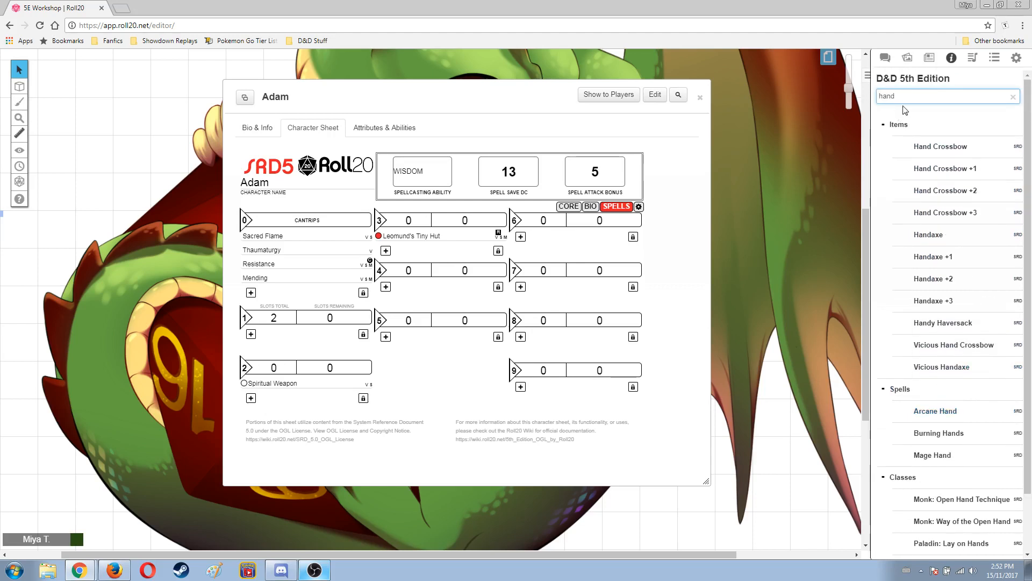
Step: Search the compendium for "friends" and add the Animal Friendship spell to the character's level 1 spells
drag(903, 97, 857, 96)
text(friends)
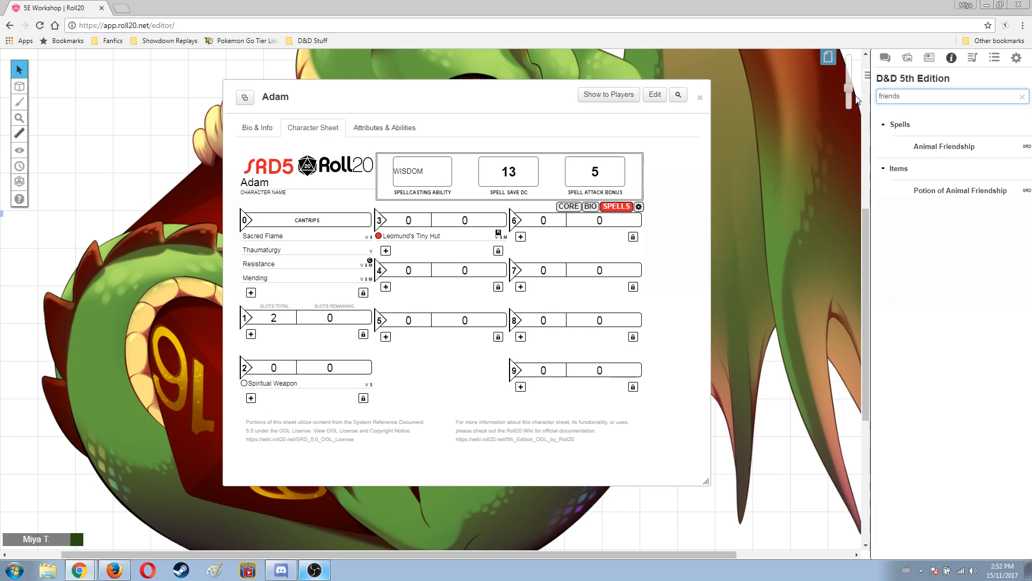
drag(991, 147, 481, 392)
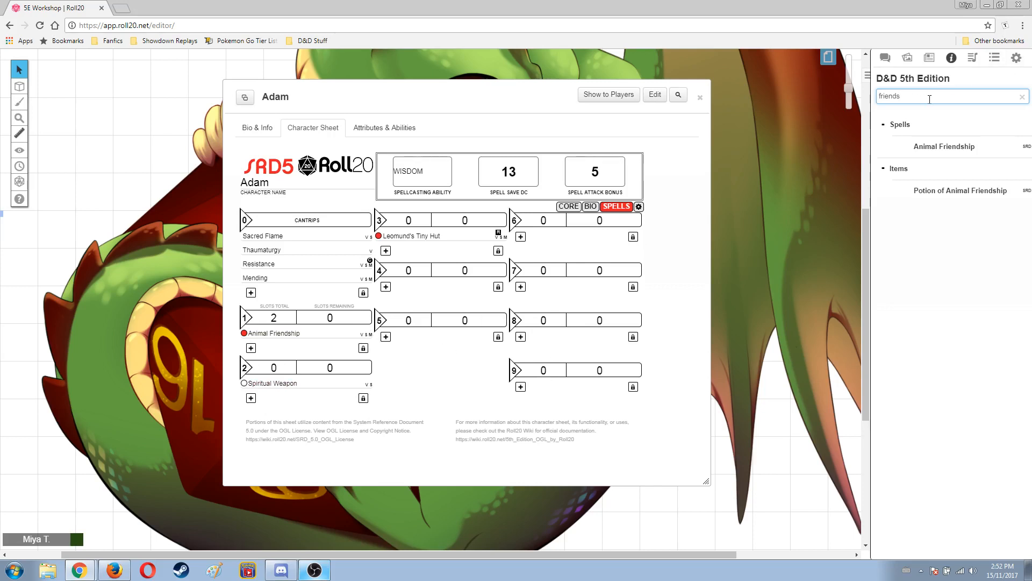
Step: Search the compendium for "cure w" and add the Cure Wounds spell to the character's level 1 spells
key(ctrl+a)
text(cure w)
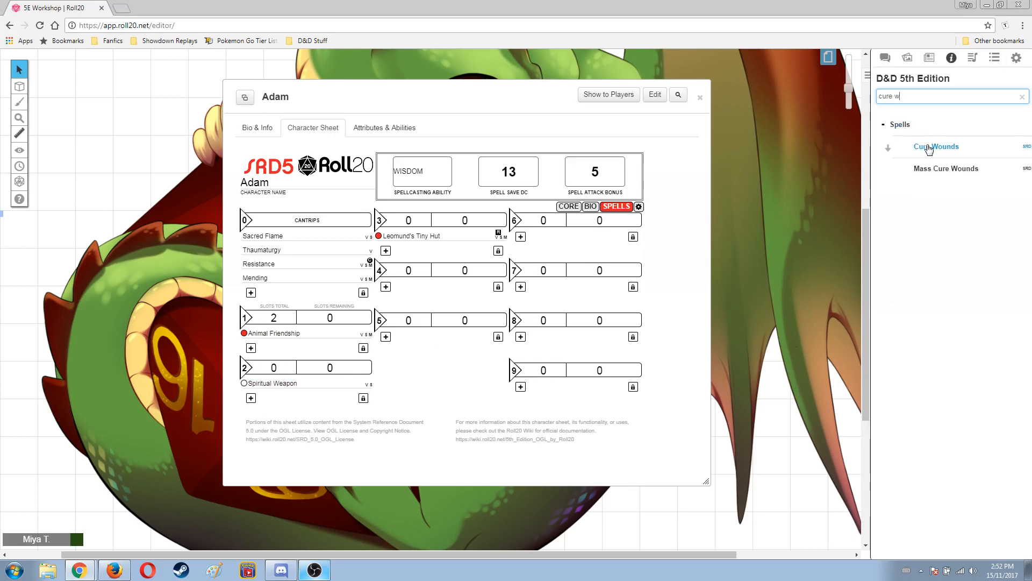
drag(926, 145, 356, 342)
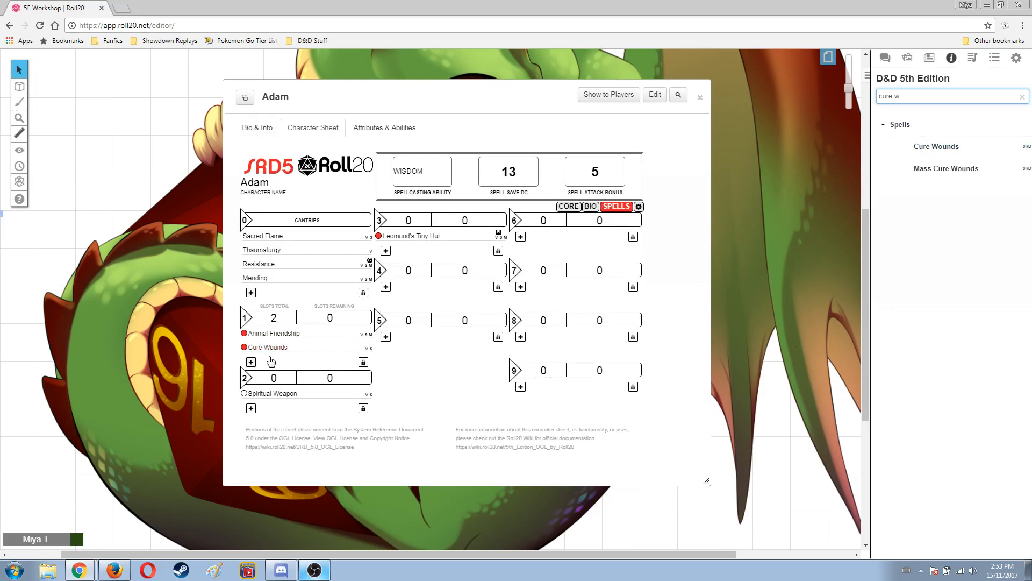
Step: Show the chat, cast Cure Wounds at level 4 from the Spells page, and inspect the healing roll breakdowns
click(885, 58)
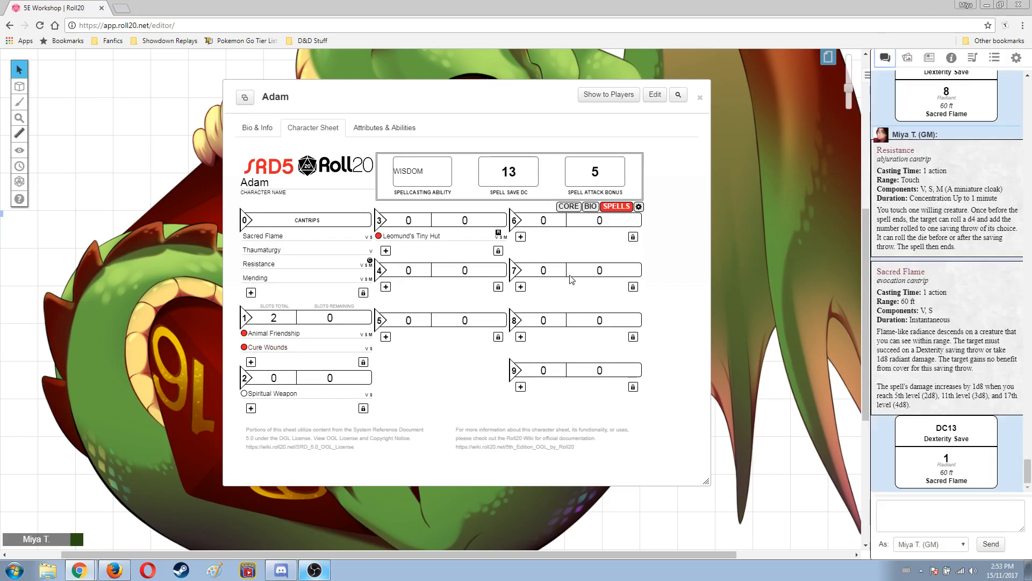
click(267, 348)
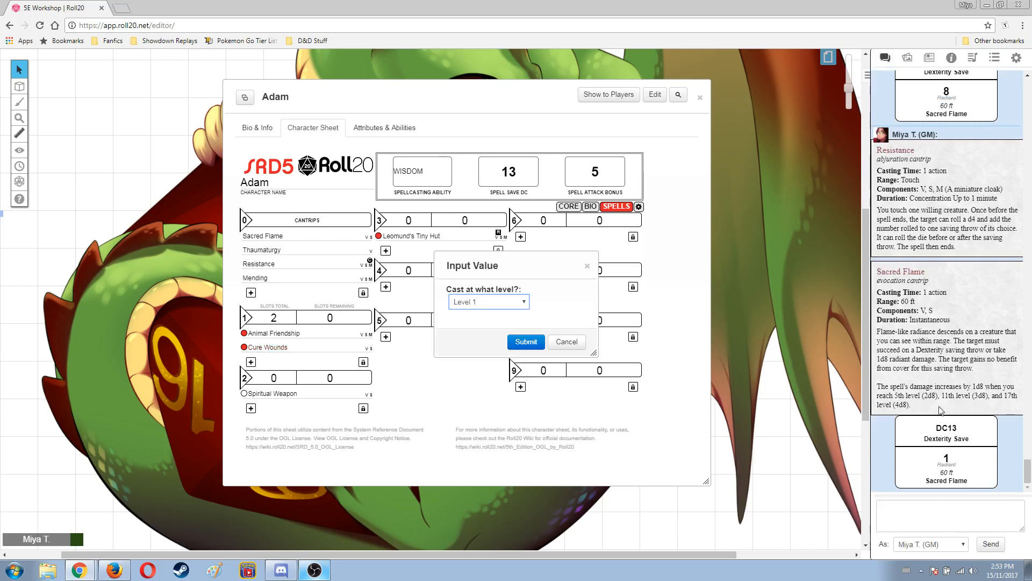
click(489, 301)
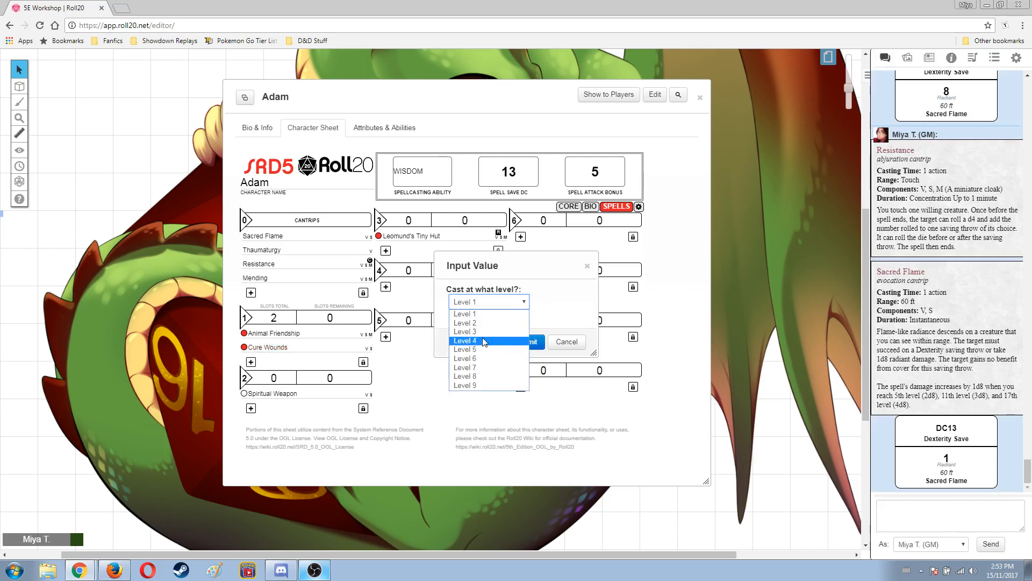
click(485, 341)
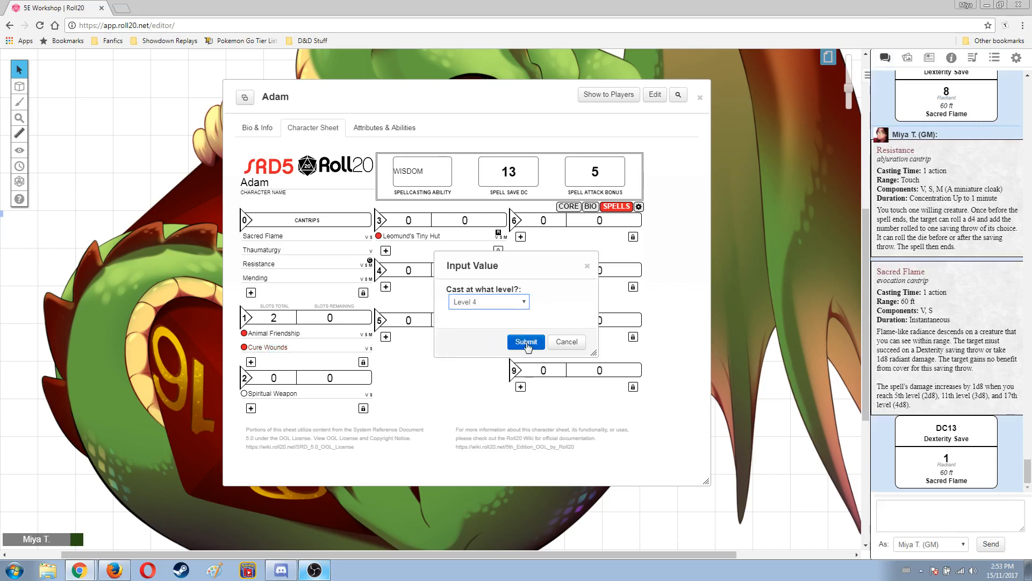
click(525, 343)
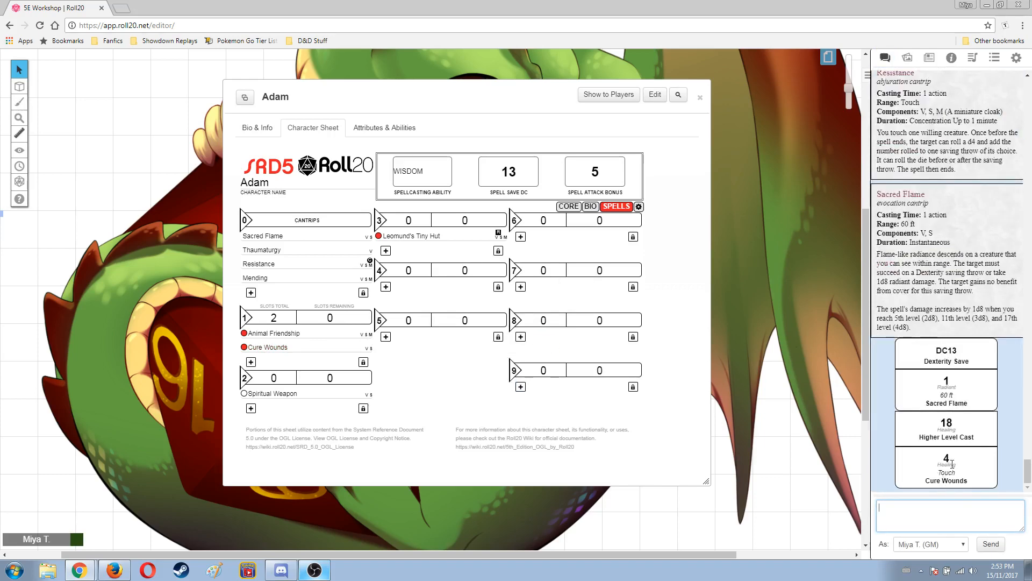
mouse_move(948, 458)
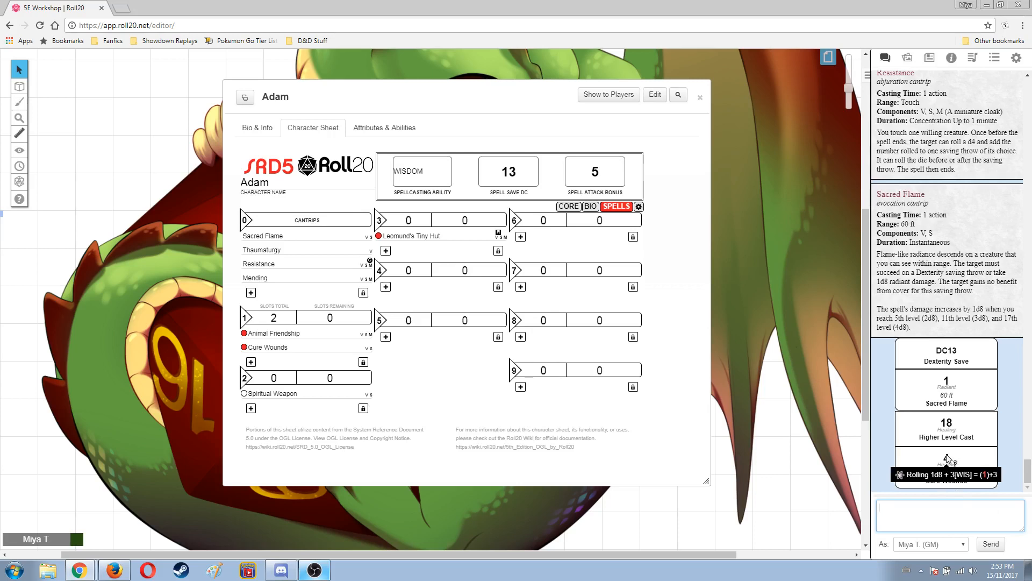
mouse_move(949, 422)
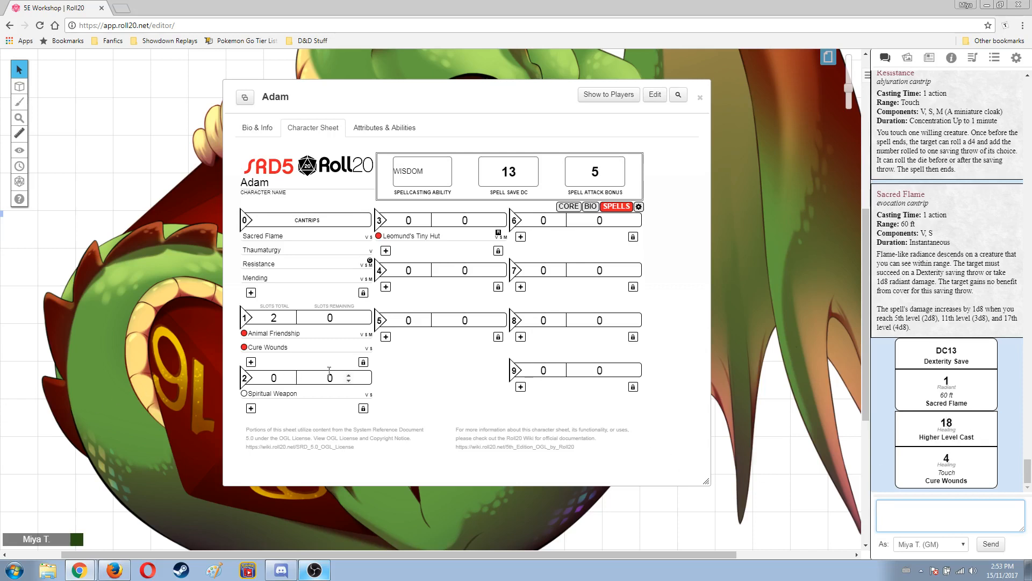
Step: Review the healing, ability modifier and higher-level cast settings in the Cure Wounds details, and close them
click(367, 347)
scroll(320, 370, down, 4)
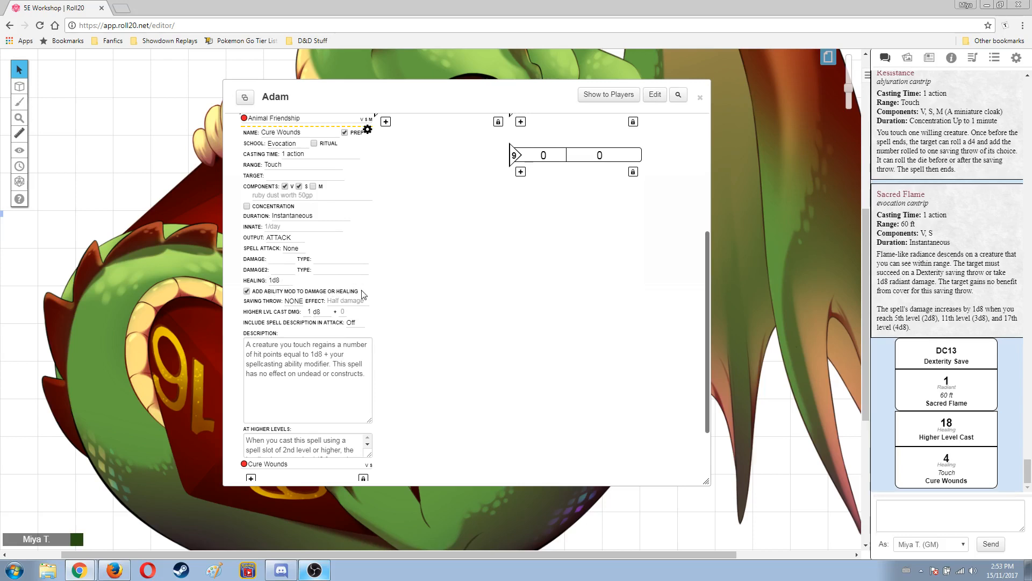
scroll(386, 299, down, 1)
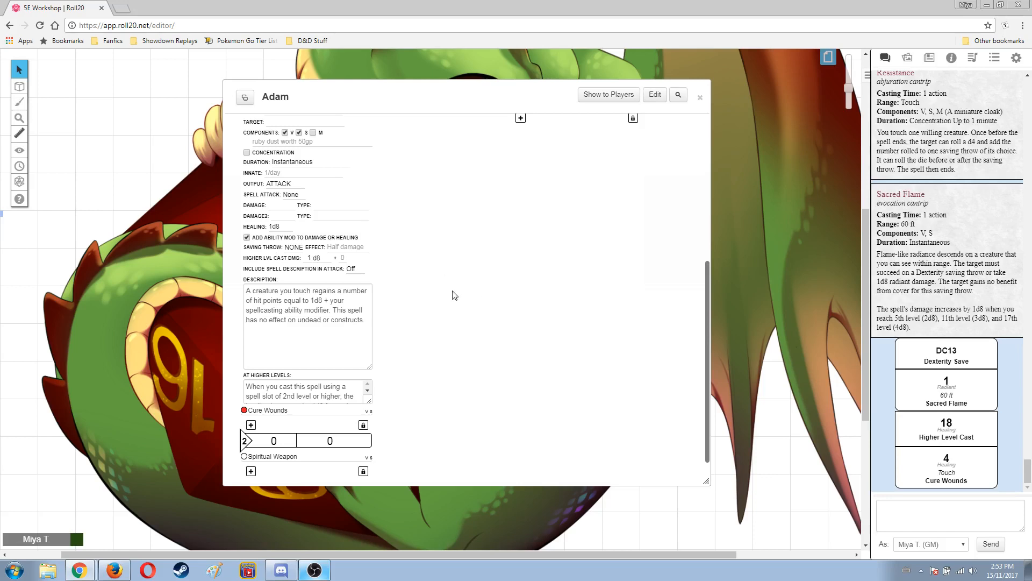
scroll(305, 300, up, 3)
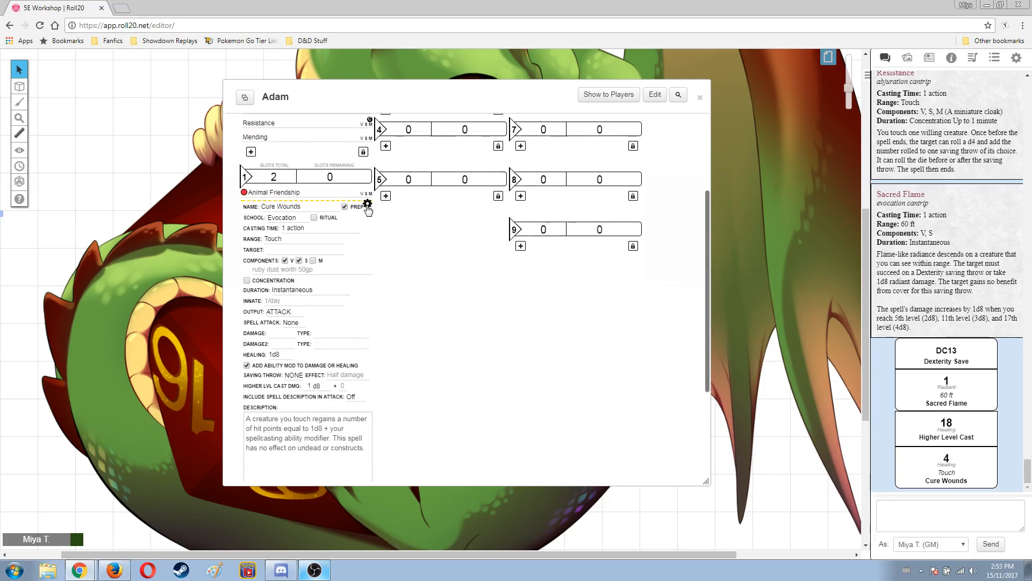
click(368, 204)
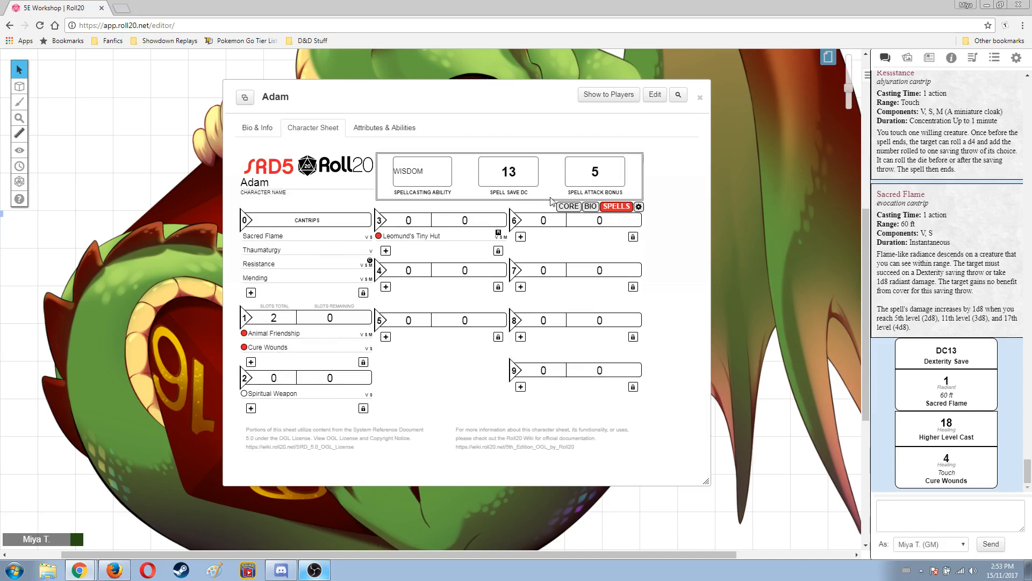
Step: Cast Cure Wounds at level 1 from the attacks on the Core page and check its roll in the chat
click(567, 208)
scroll(410, 308, down, 2)
scroll(406, 313, down, 1)
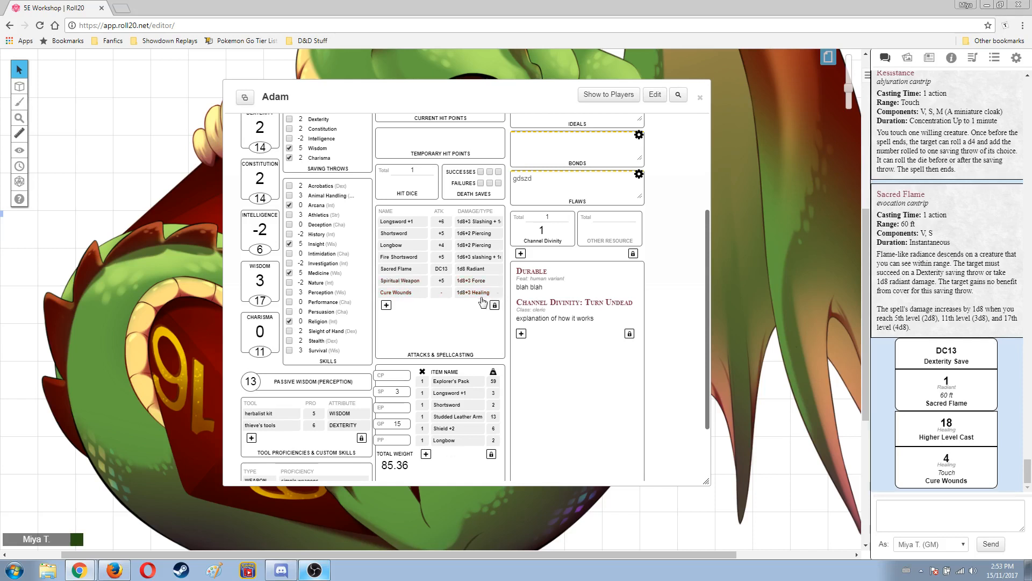
click(393, 294)
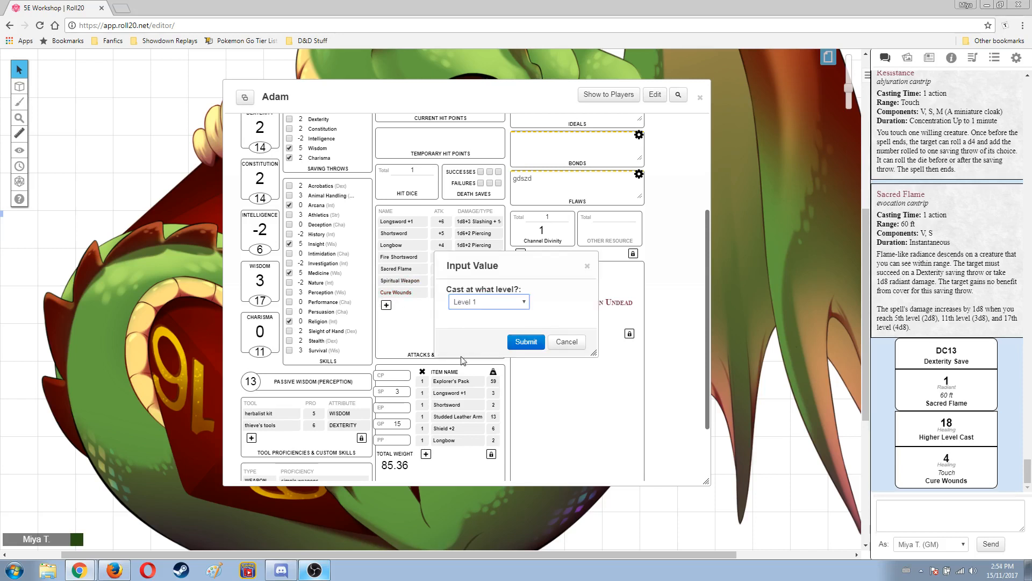
click(517, 342)
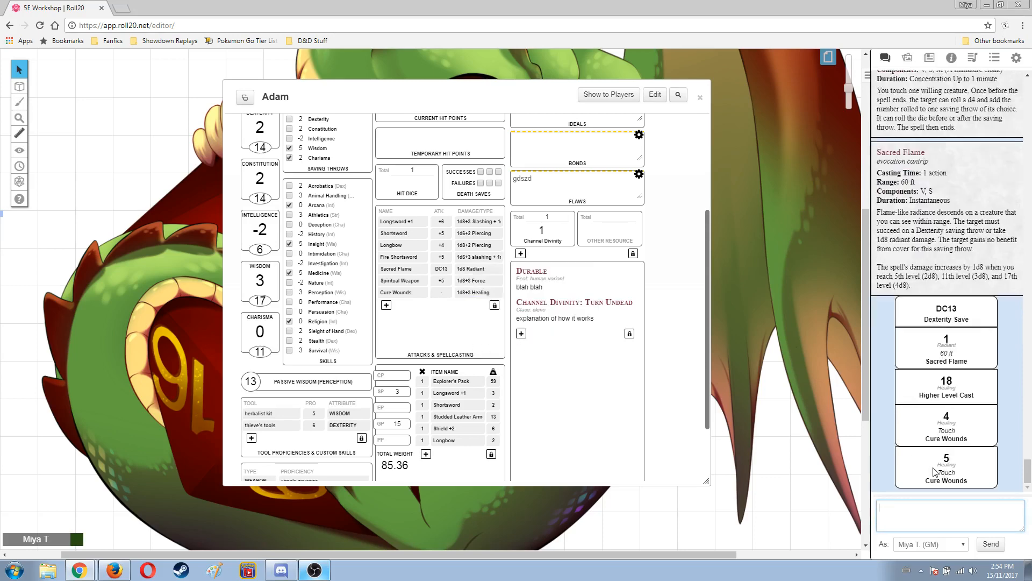
double_click(945, 473)
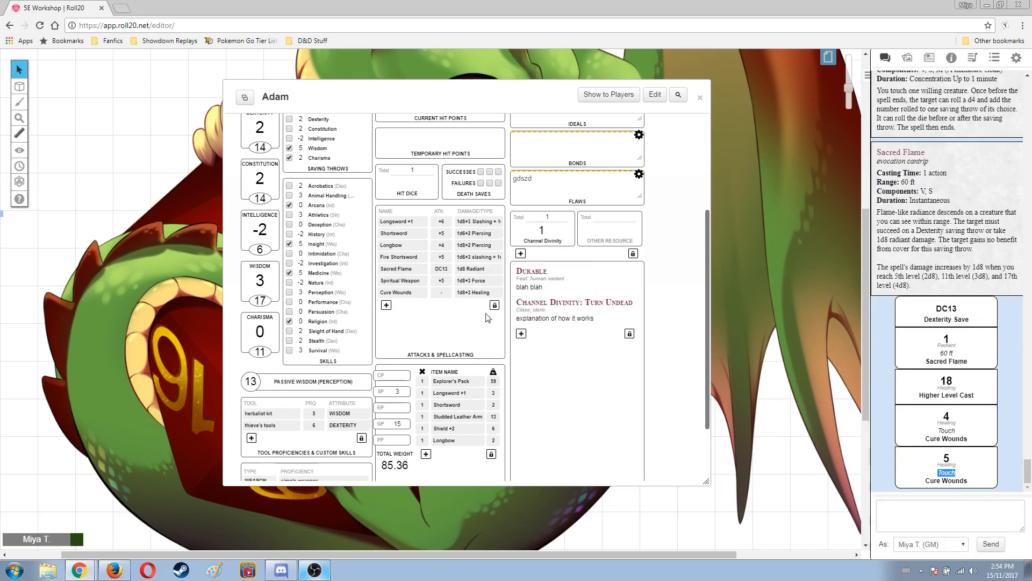
Step: Roll the Spiritual Weapon attack from the Core page and roll its damage from the chat, cast at level 2
click(407, 286)
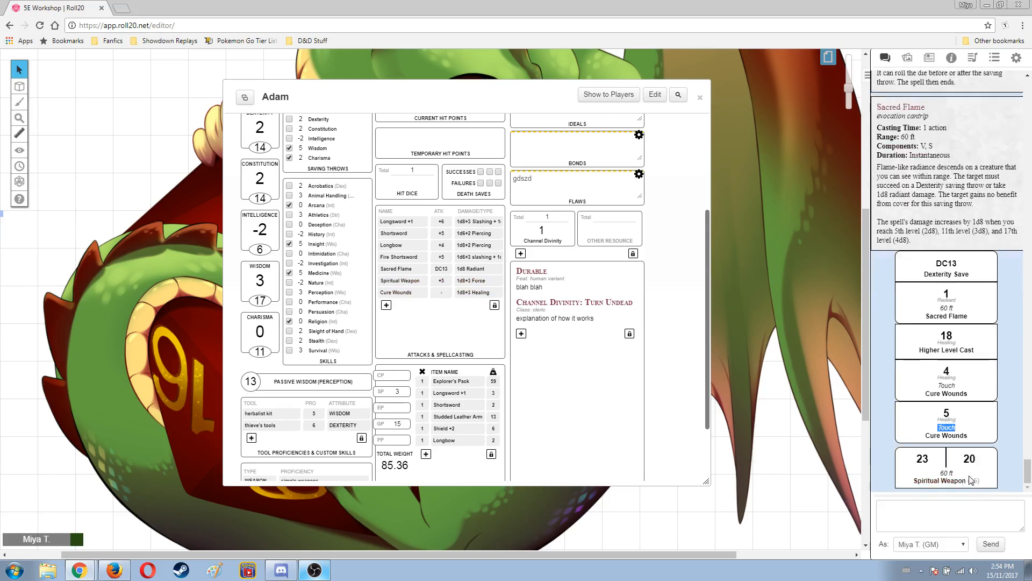
mouse_move(920, 461)
click(926, 481)
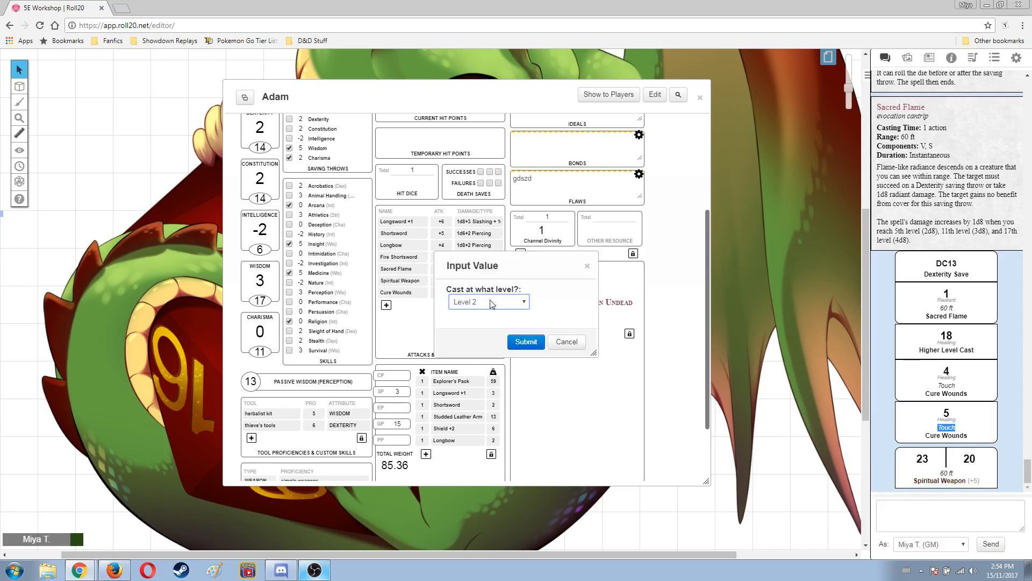
click(526, 341)
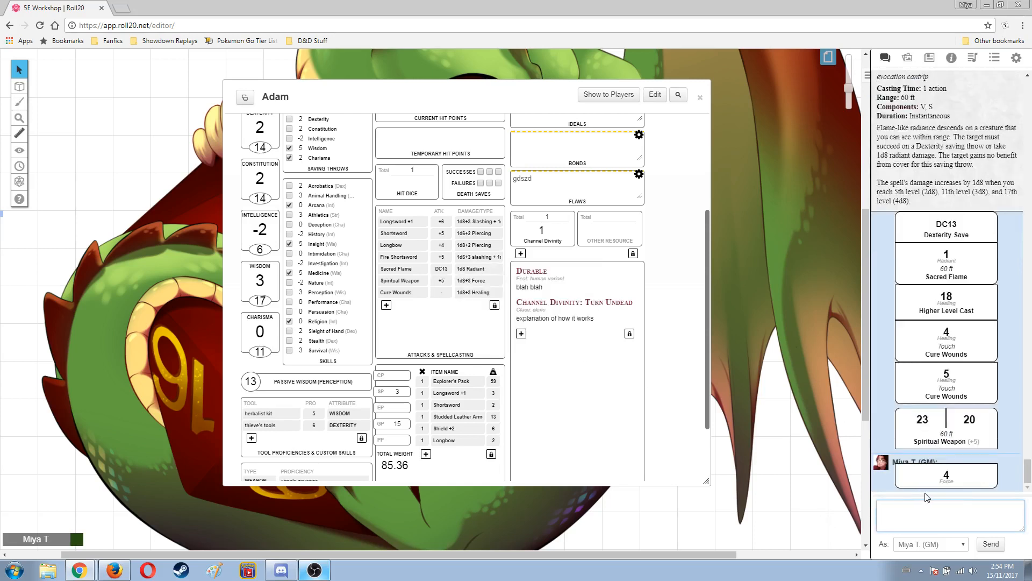
mouse_move(947, 478)
scroll(453, 321, down, 2)
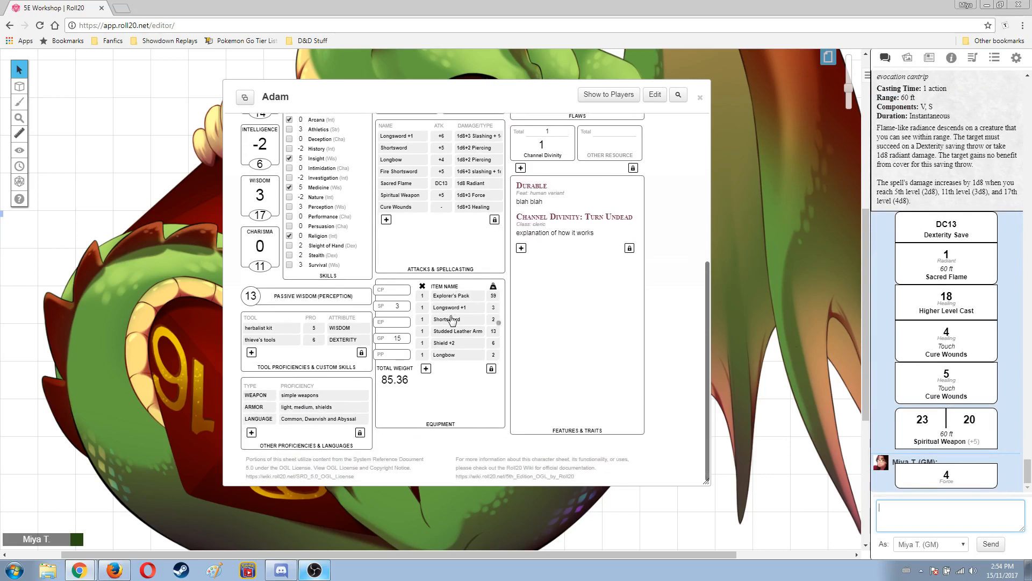
scroll(451, 321, up, 2)
scroll(452, 321, up, 5)
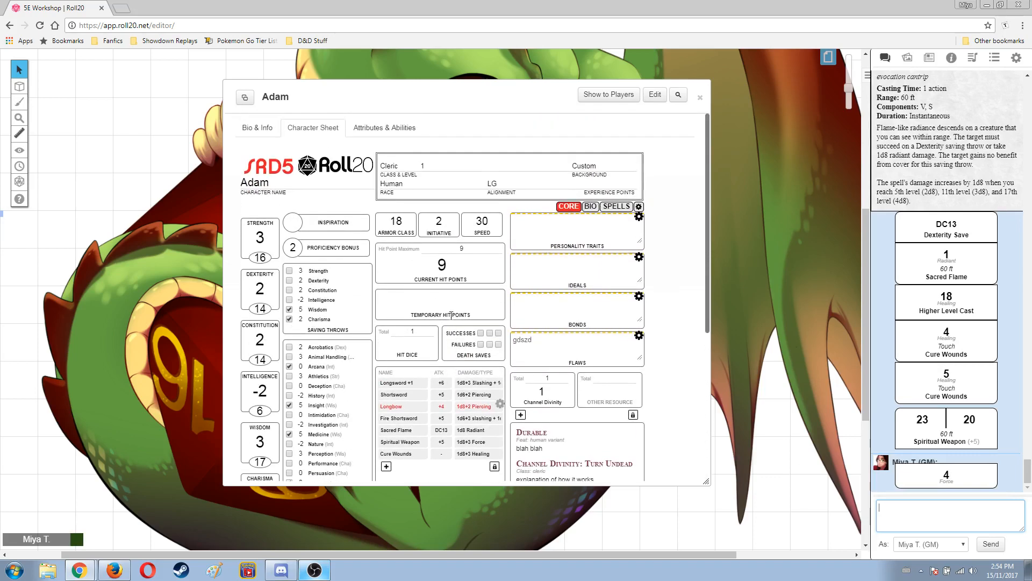
scroll(451, 317, down, 8)
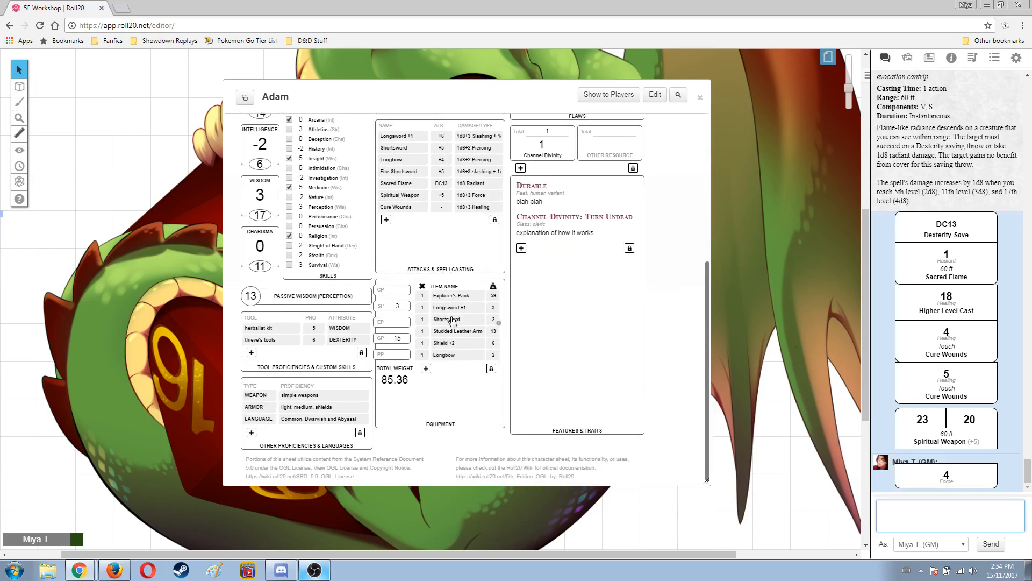
scroll(453, 418, up, 5)
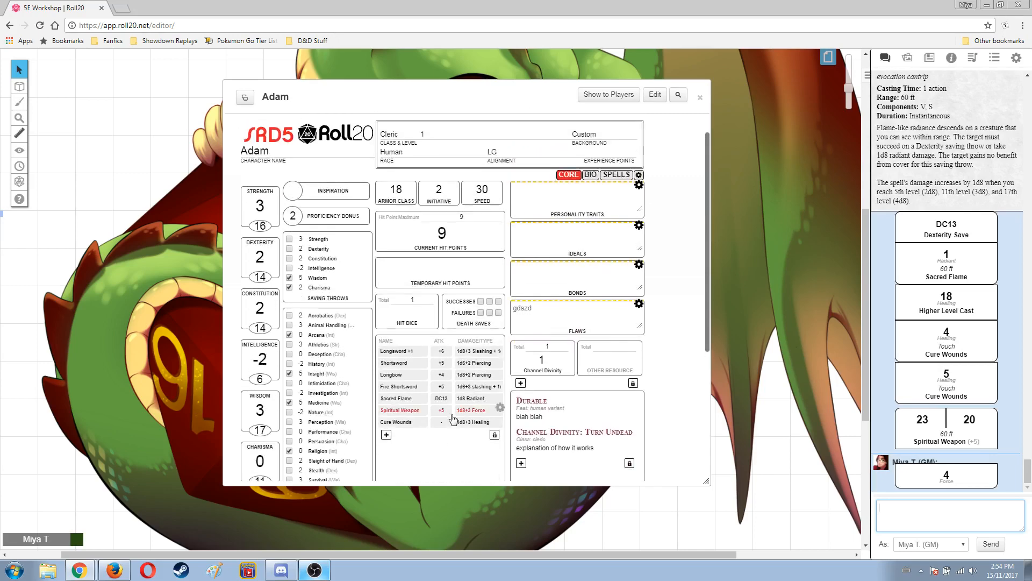
scroll(453, 418, down, 5)
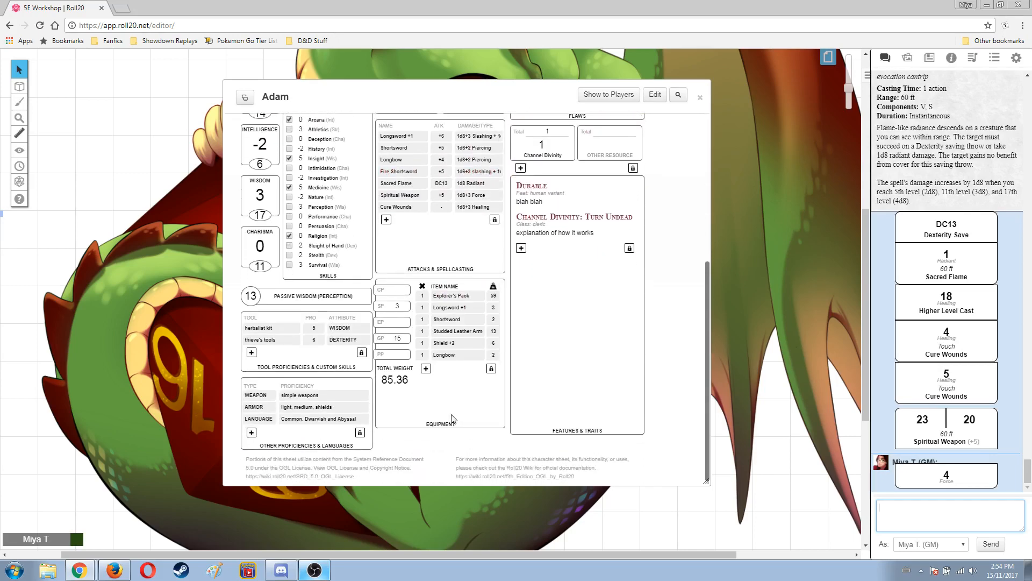
scroll(453, 418, up, 3)
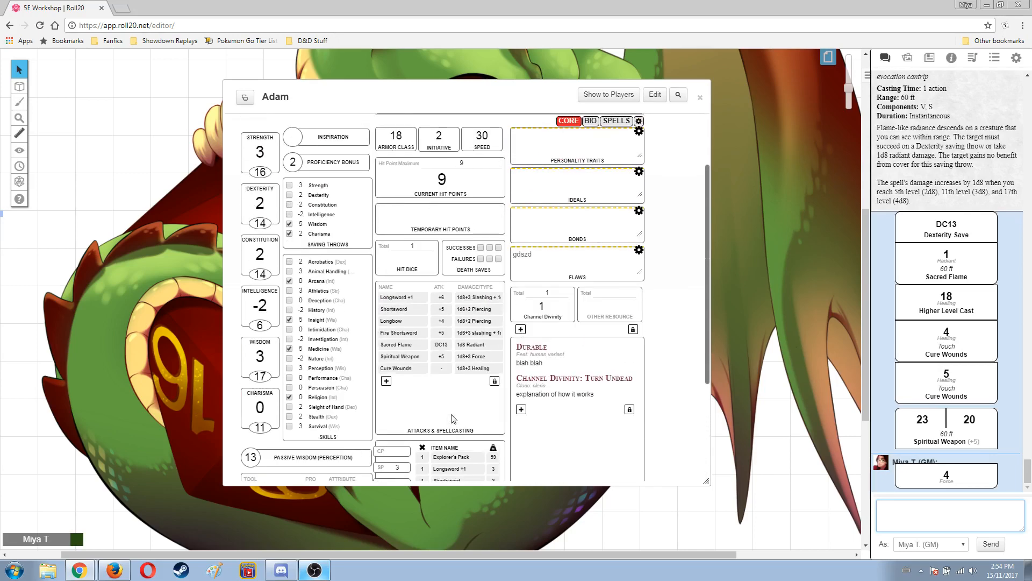
scroll(452, 418, down, 3)
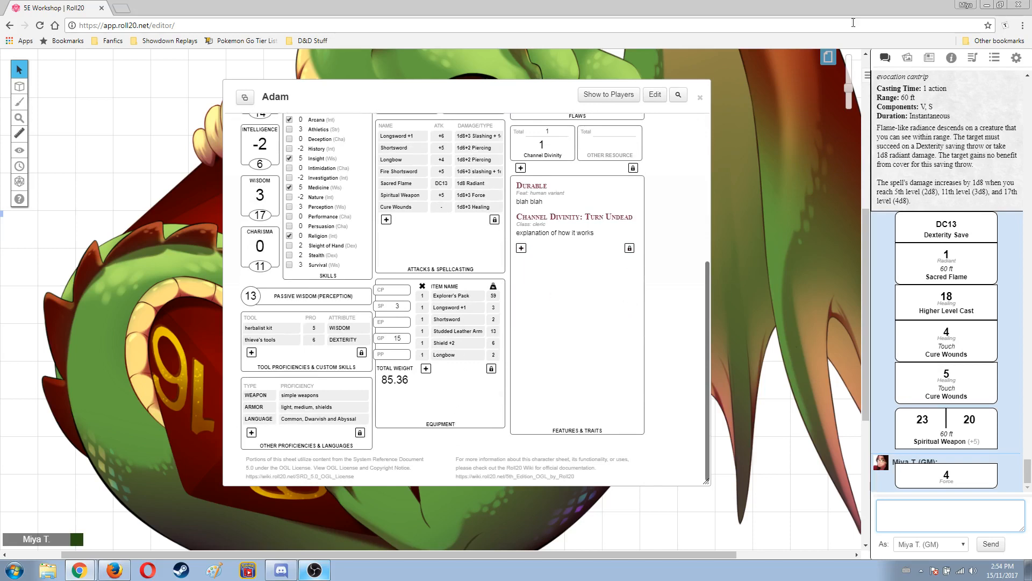
Step: Add an item named "small rock" with a weight of 0.5 to the equipment list
click(426, 369)
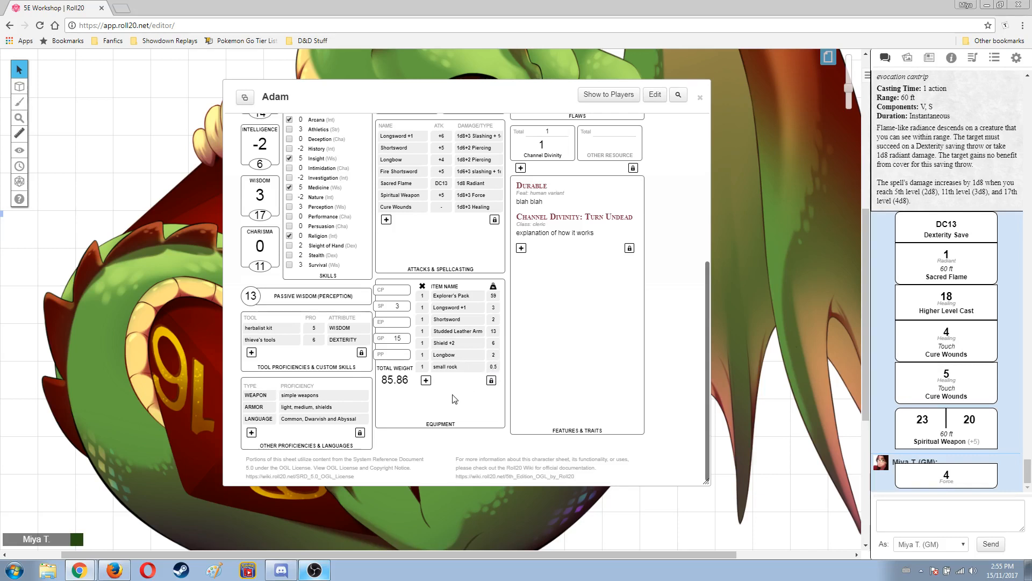
scroll(444, 402, up, 1)
scroll(445, 400, down, 1)
Step: Show the small rock's item details and try its attack option on and off, checking the attacks list
click(499, 370)
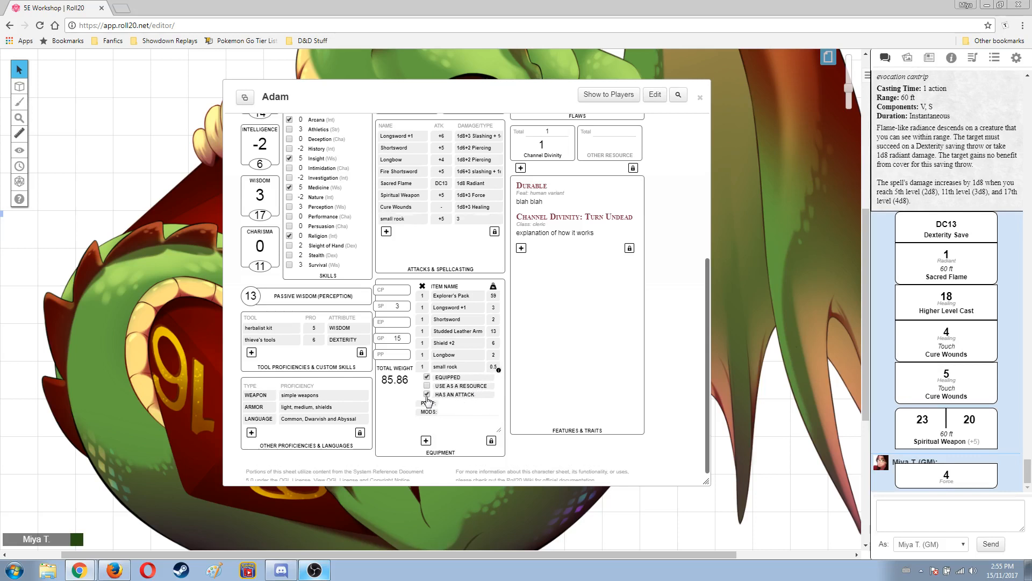
scroll(430, 400, down, 1)
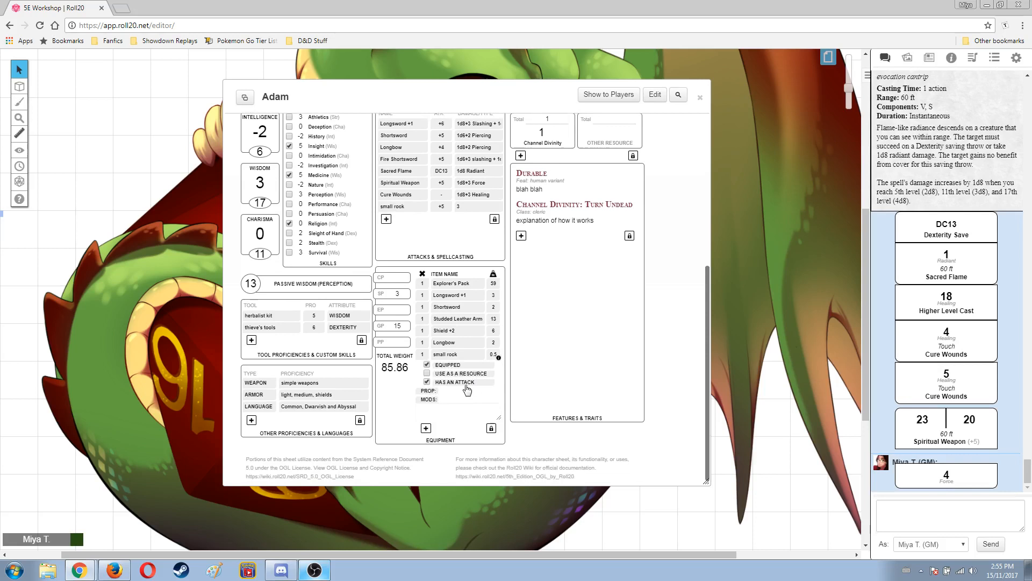
click(427, 382)
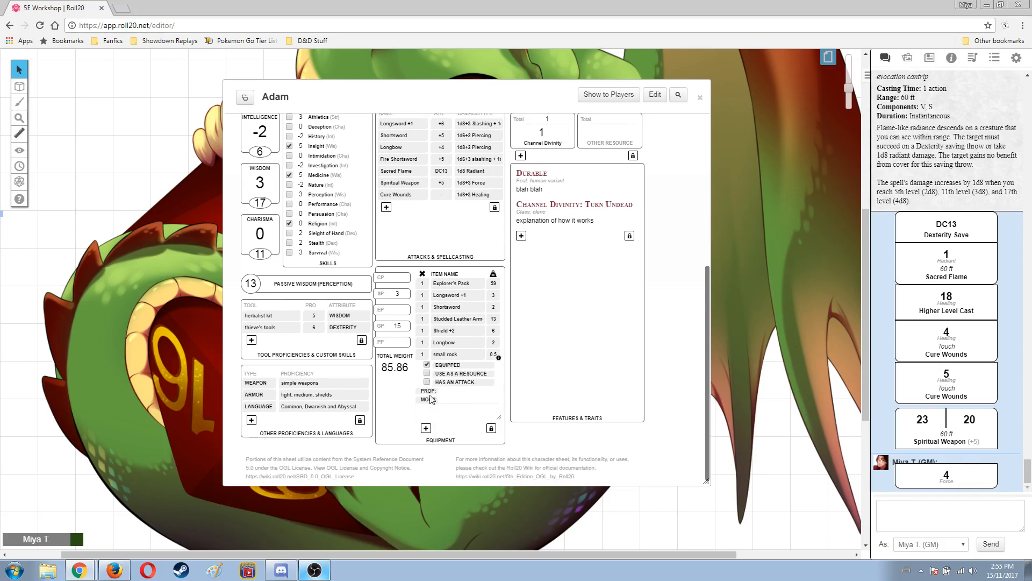
click(454, 383)
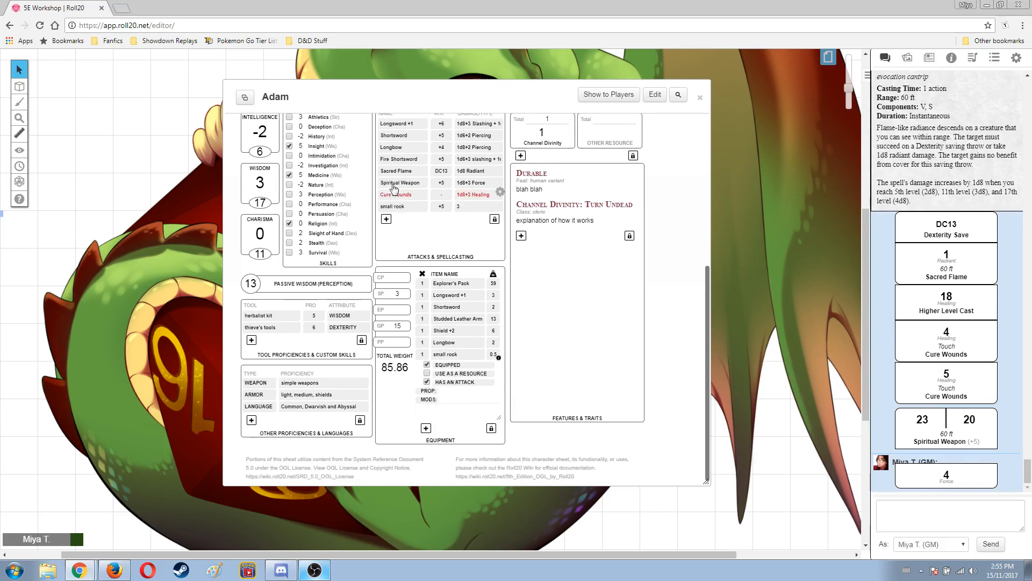
mouse_move(500, 207)
click(428, 382)
Step: Try using the small rock as a resource, check the resource boxes, and turn the option off again
click(427, 373)
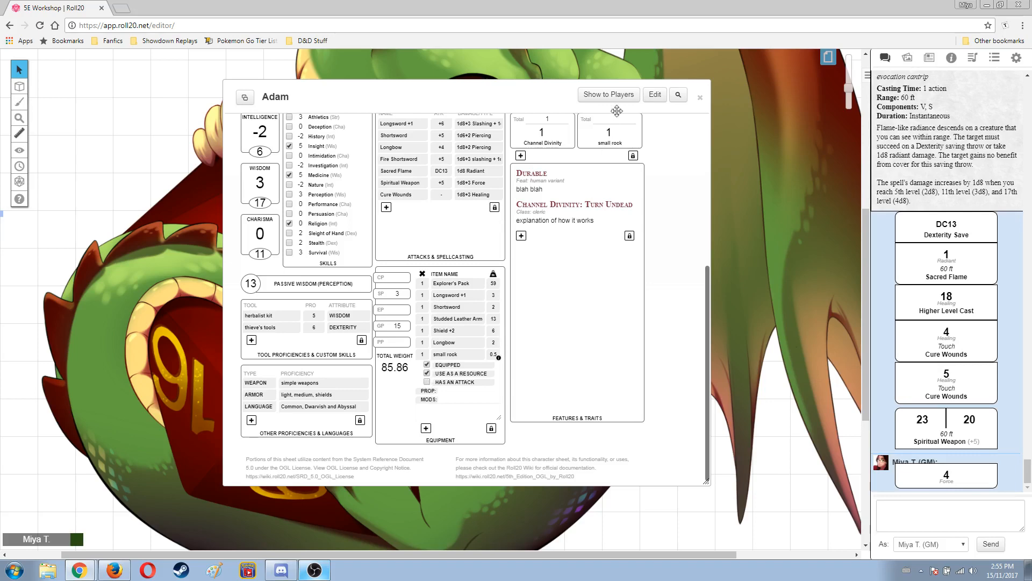
scroll(595, 215, up, 3)
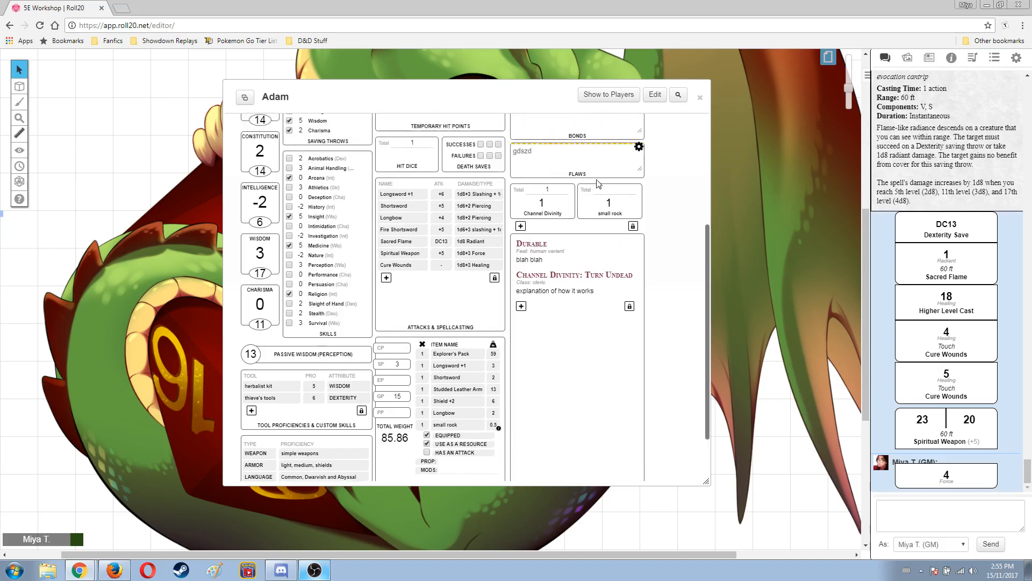
scroll(469, 419, down, 3)
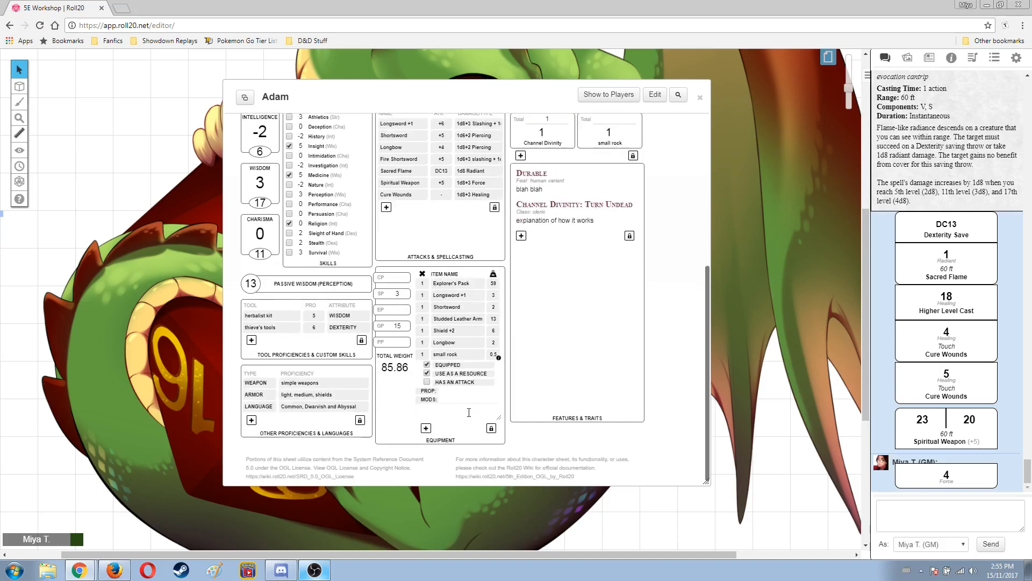
click(427, 374)
Step: Unequip the small rock to check the total weight, equip it again, and close its item details
click(428, 364)
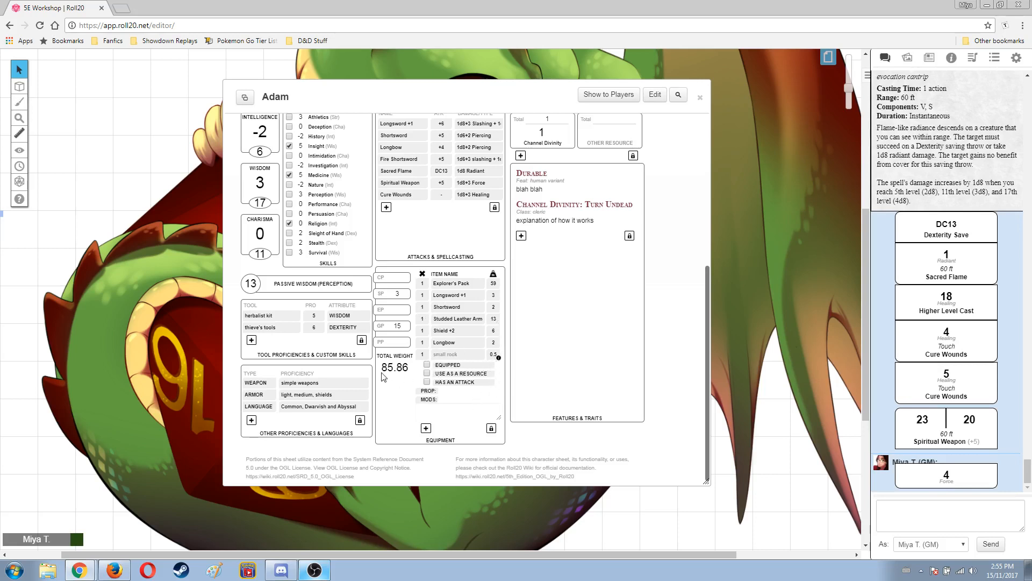
click(427, 364)
click(499, 359)
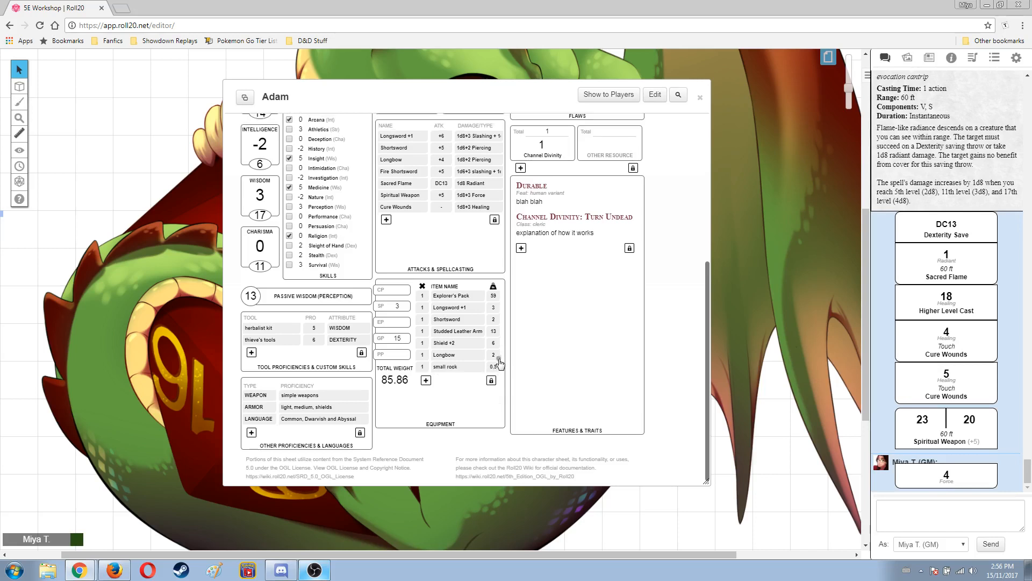
Step: Try unequipping the Studded Leather Armor, check the armor class, and equip it again
click(499, 333)
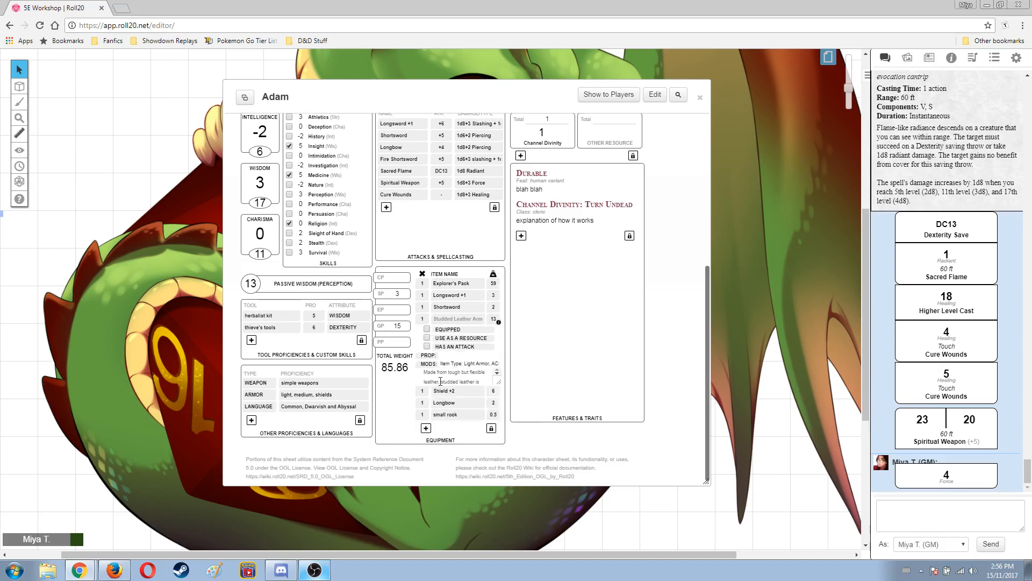
scroll(381, 249, up, 5)
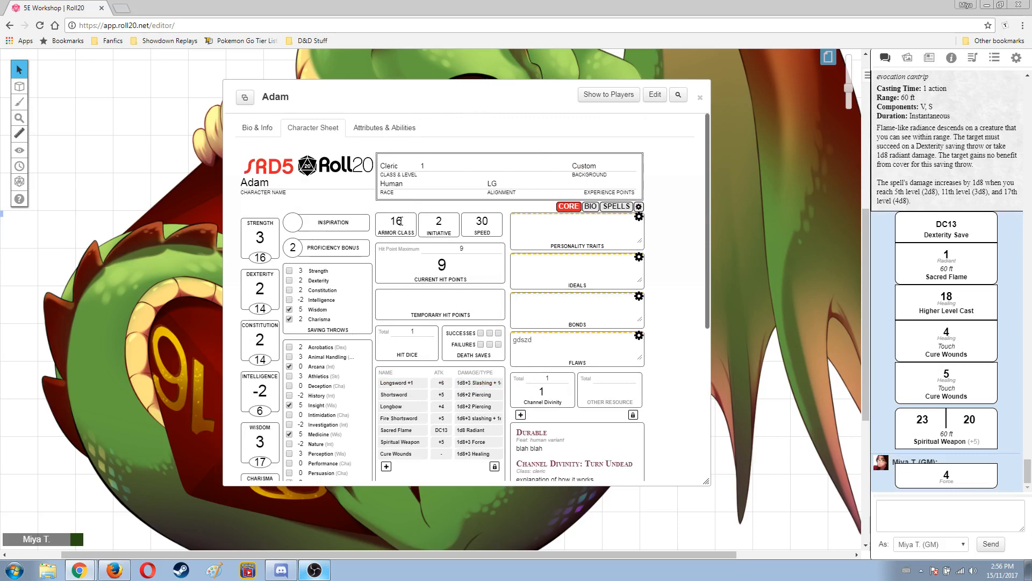
scroll(452, 414, down, 5)
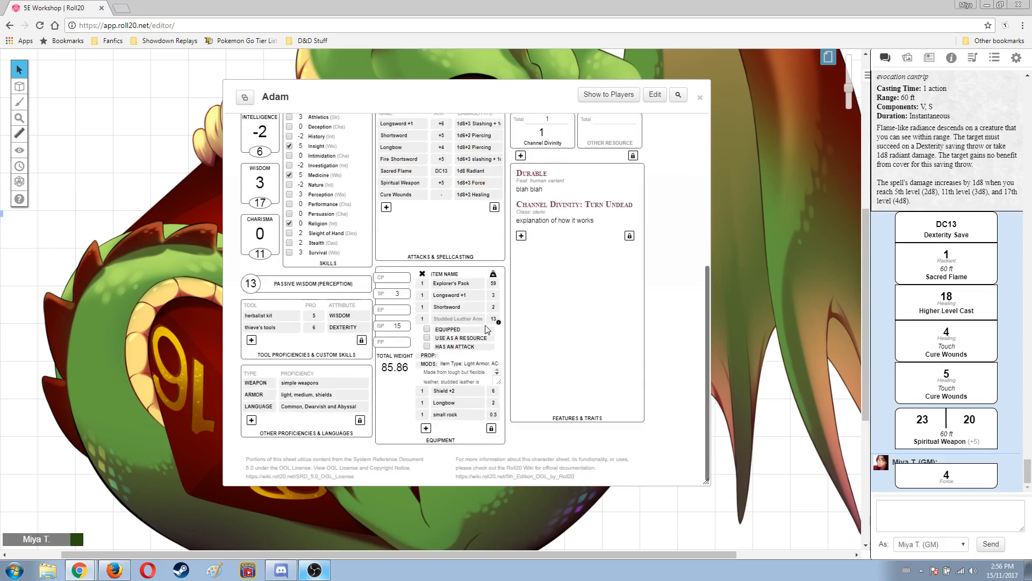
click(427, 329)
click(499, 323)
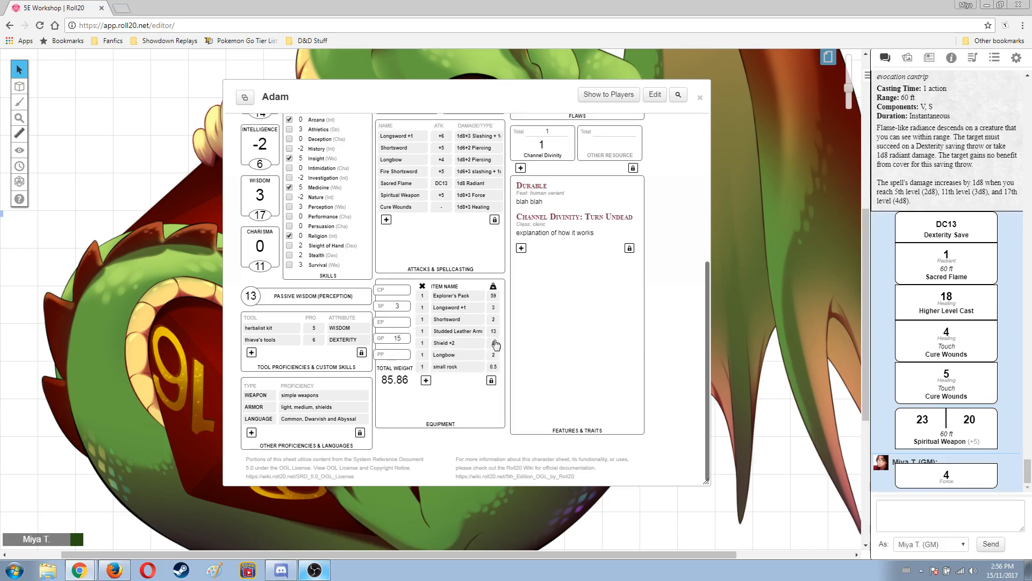
Step: Try unequipping the Longbow, check the attacks list, and equip it again
click(497, 358)
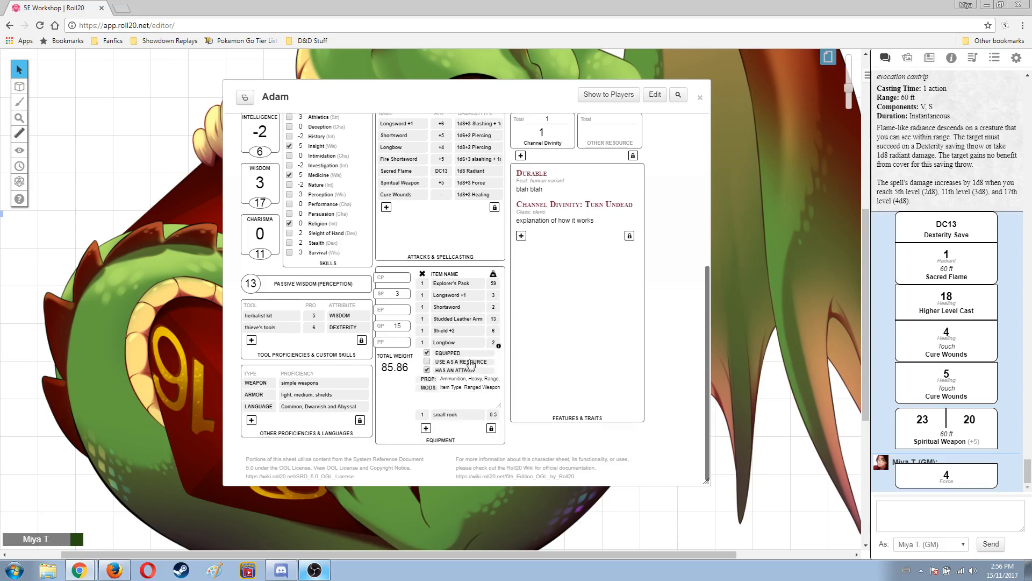
click(427, 353)
click(498, 345)
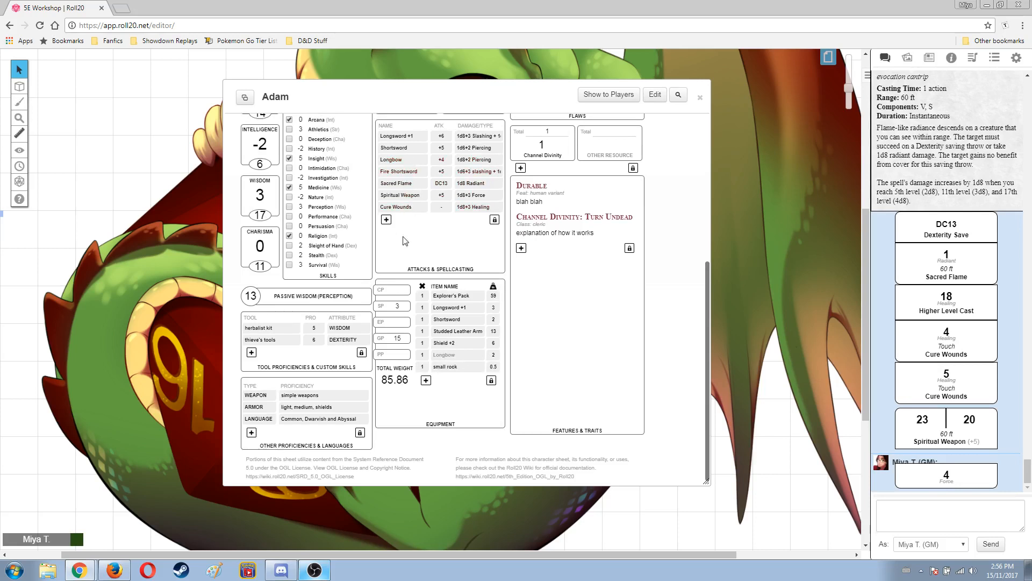
click(498, 358)
click(427, 353)
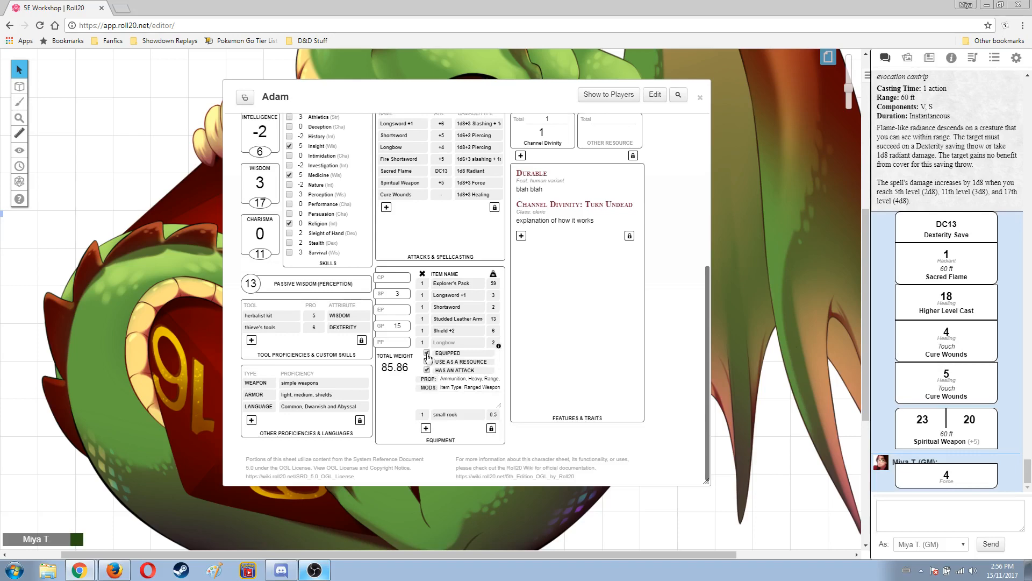
click(498, 346)
Step: Roll the character's hit dice from the Core page and check the result in the chat
scroll(478, 379, up, 5)
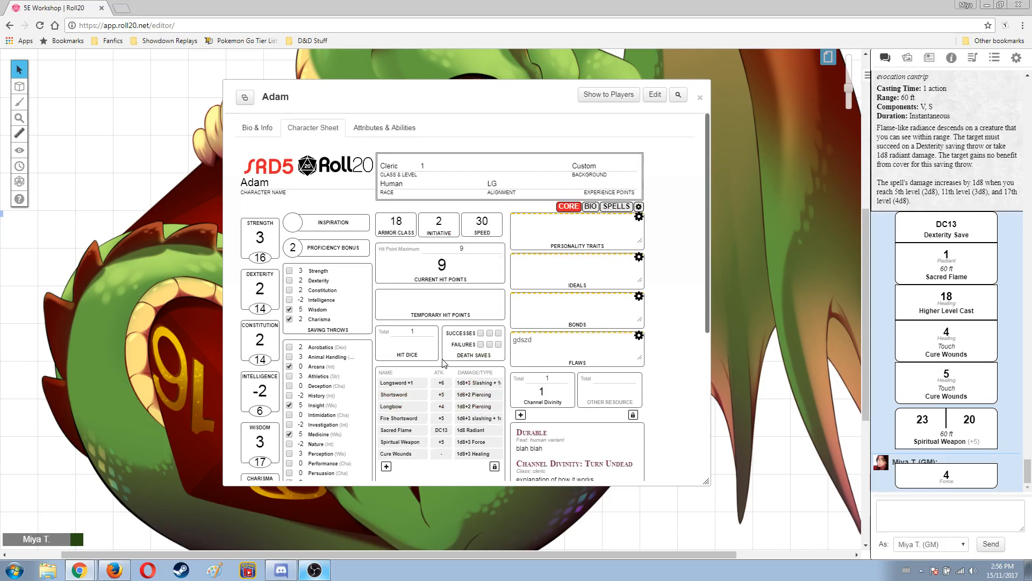
scroll(444, 363, down, 1)
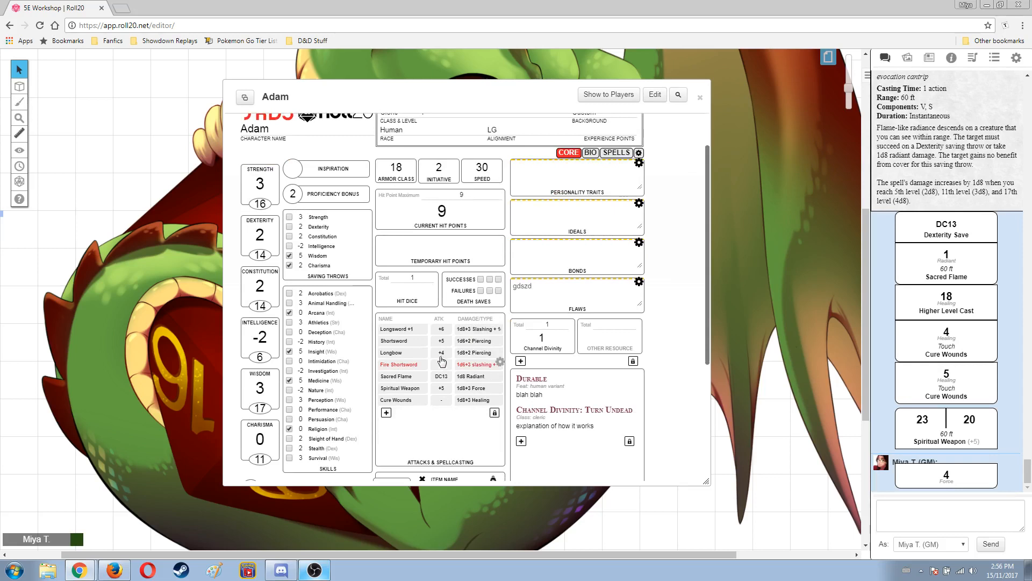
click(407, 301)
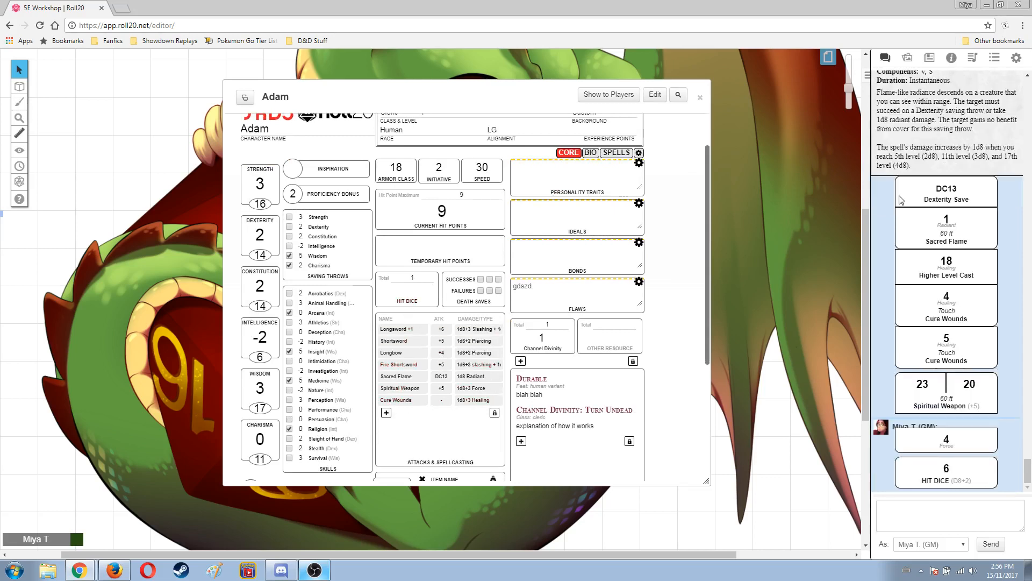
click(885, 61)
scroll(453, 395, down, 4)
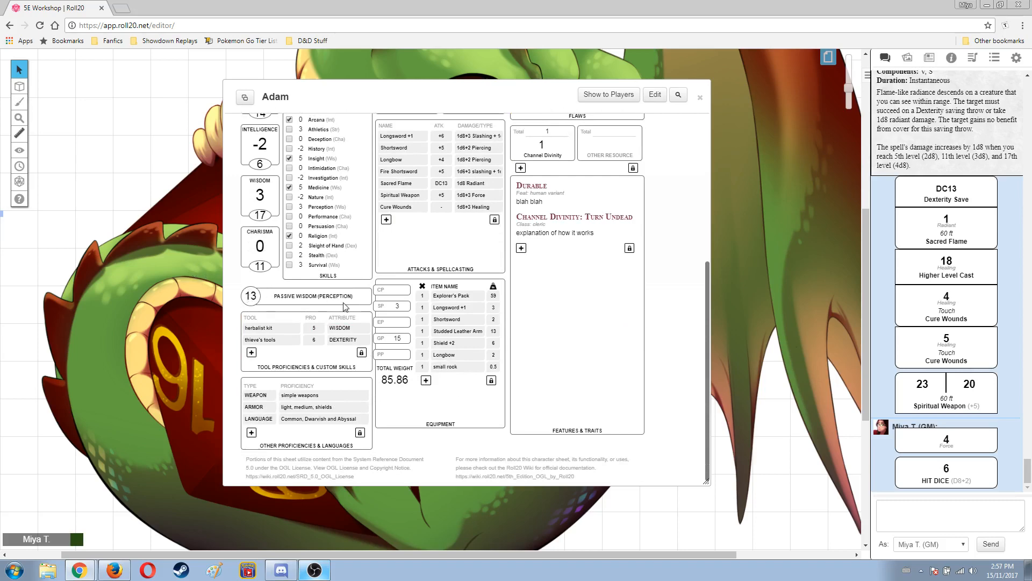
scroll(344, 307, up, 3)
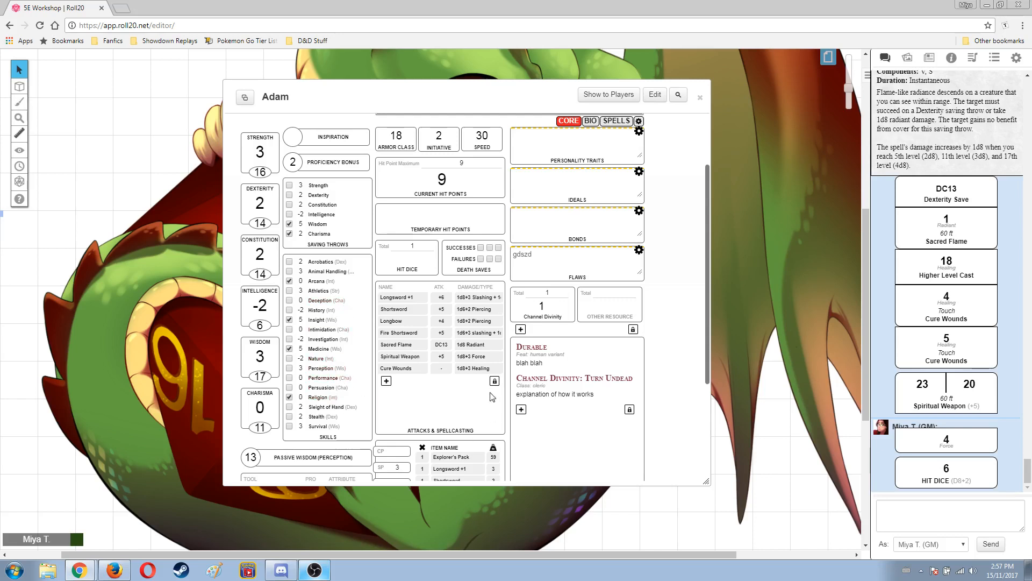
scroll(492, 398, up, 2)
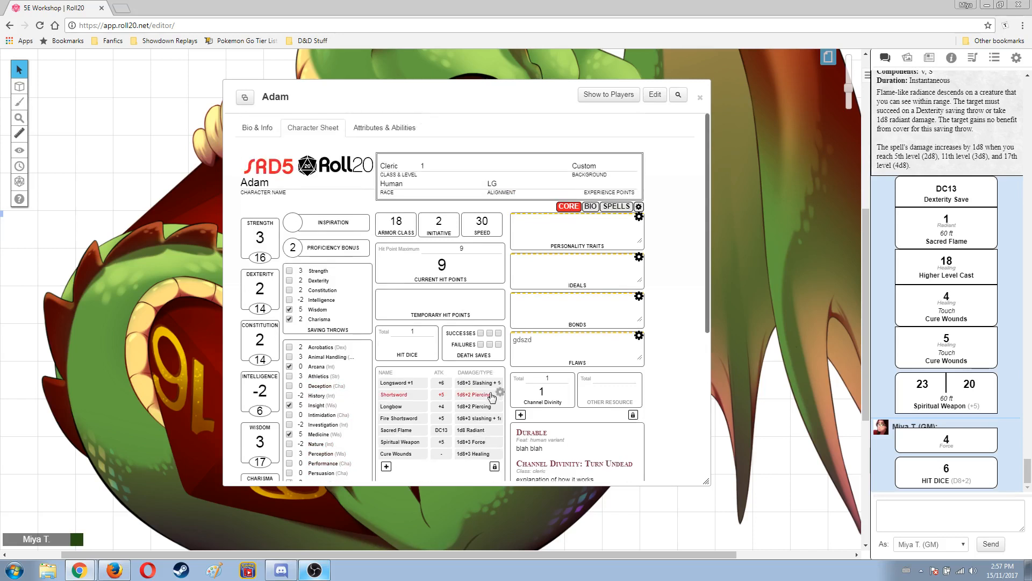
scroll(492, 397, down, 5)
scroll(491, 397, up, 5)
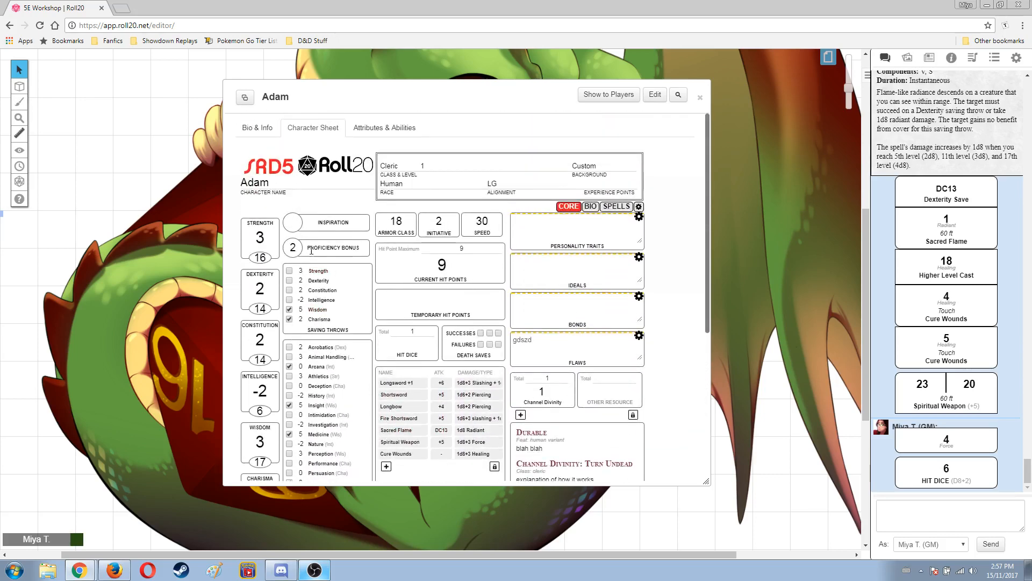
Step: Try the Inspiration marker by toggling it on and off, leaving it off
click(292, 223)
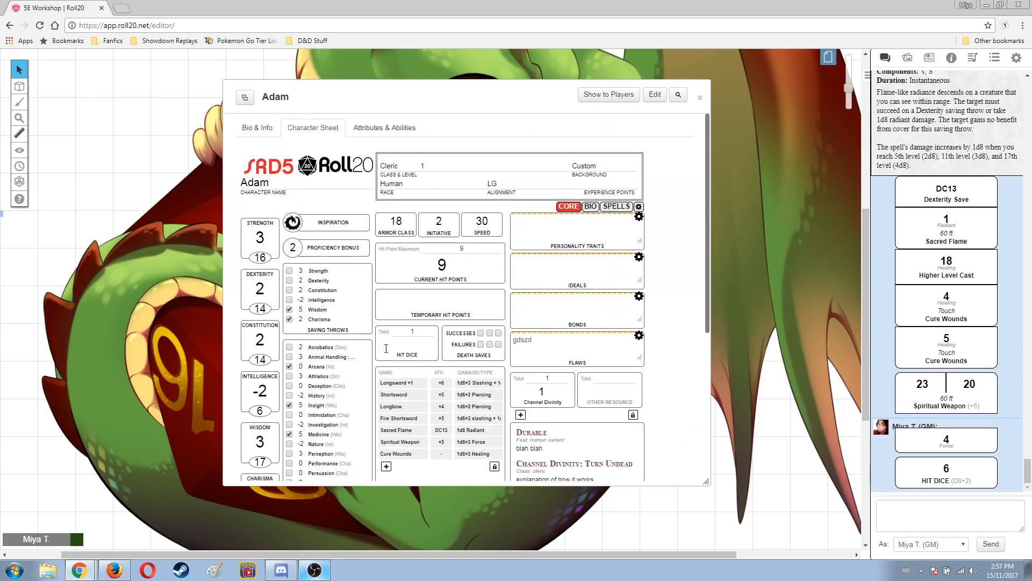
click(293, 223)
click(293, 223)
click(293, 223)
scroll(358, 254, down, 5)
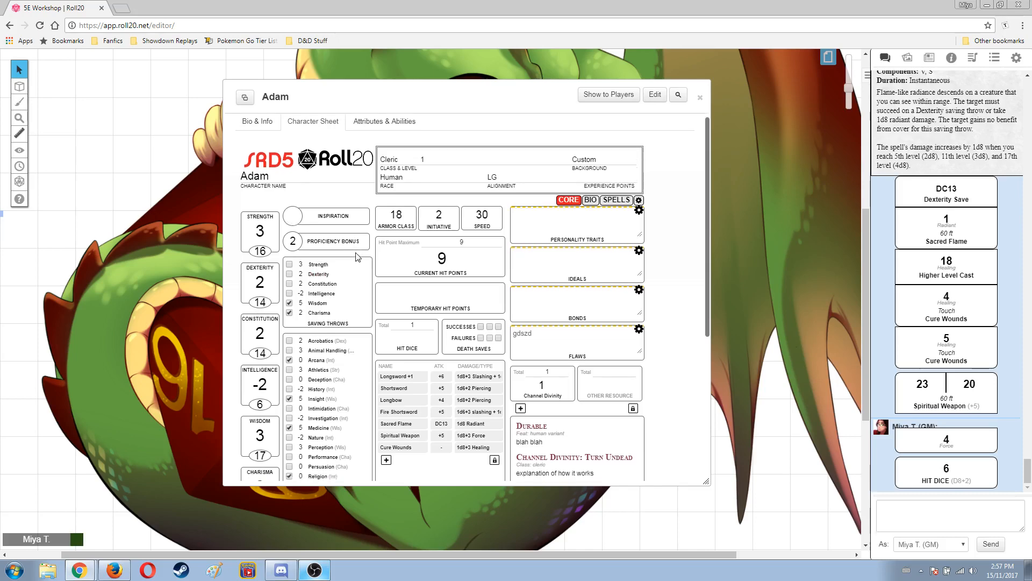
scroll(357, 253, up, 5)
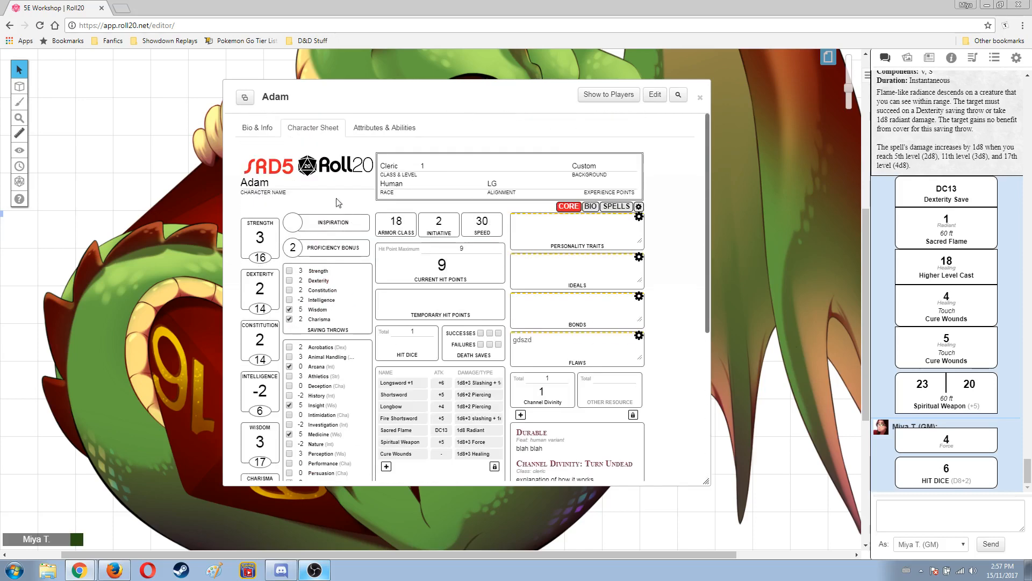
click(291, 222)
click(292, 224)
Step: Look over the Core, Spells and Bio pages of the character sheet, and return to the Core page
scroll(503, 266, down, 5)
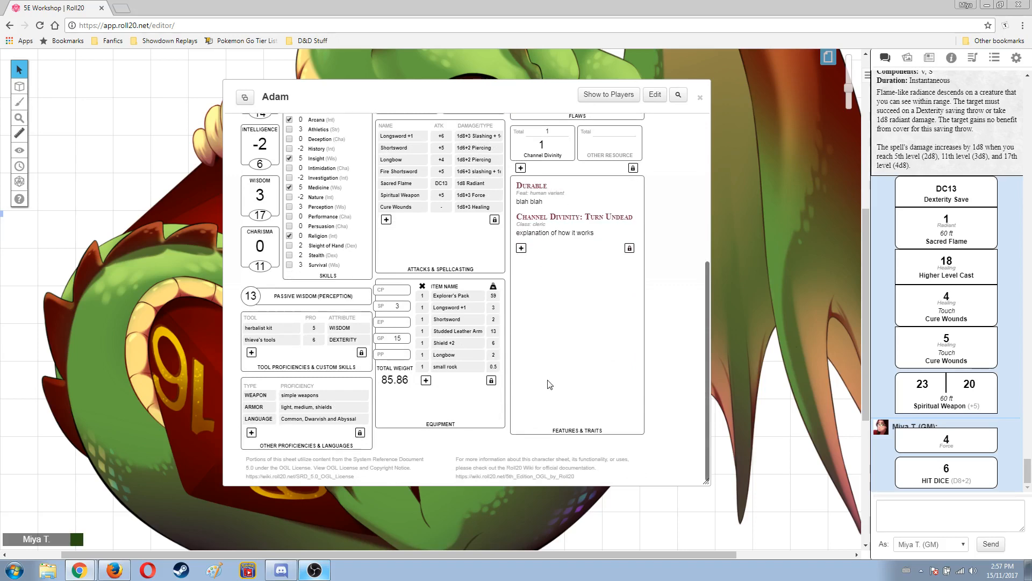
scroll(550, 385, up, 5)
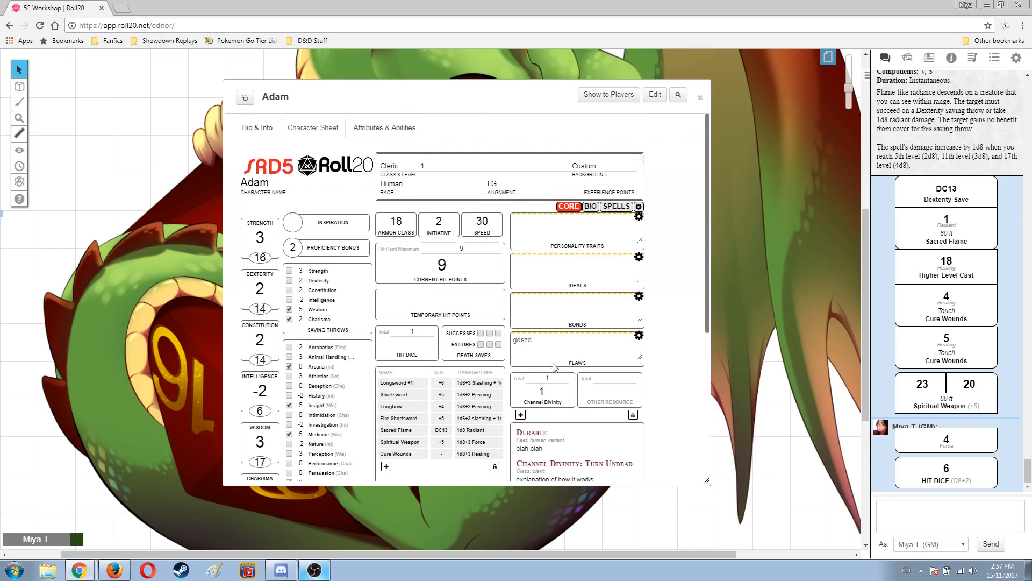
scroll(554, 367, down, 5)
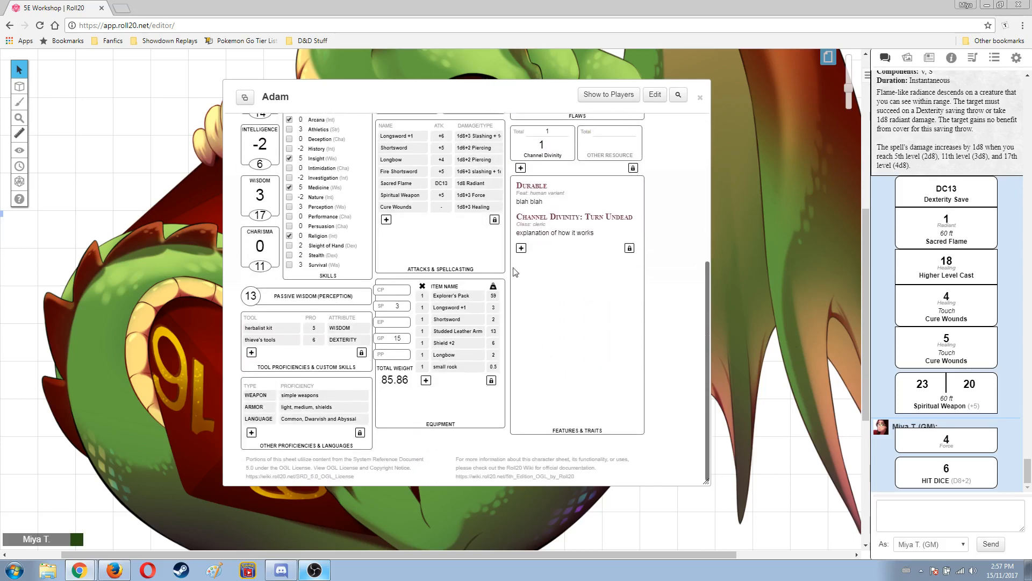
scroll(564, 388, up, 5)
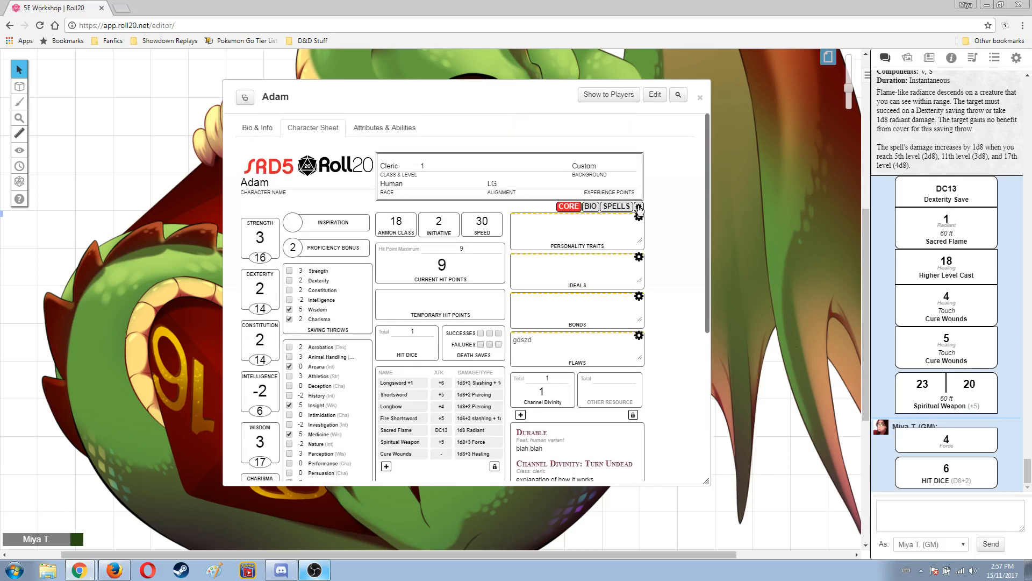
click(621, 208)
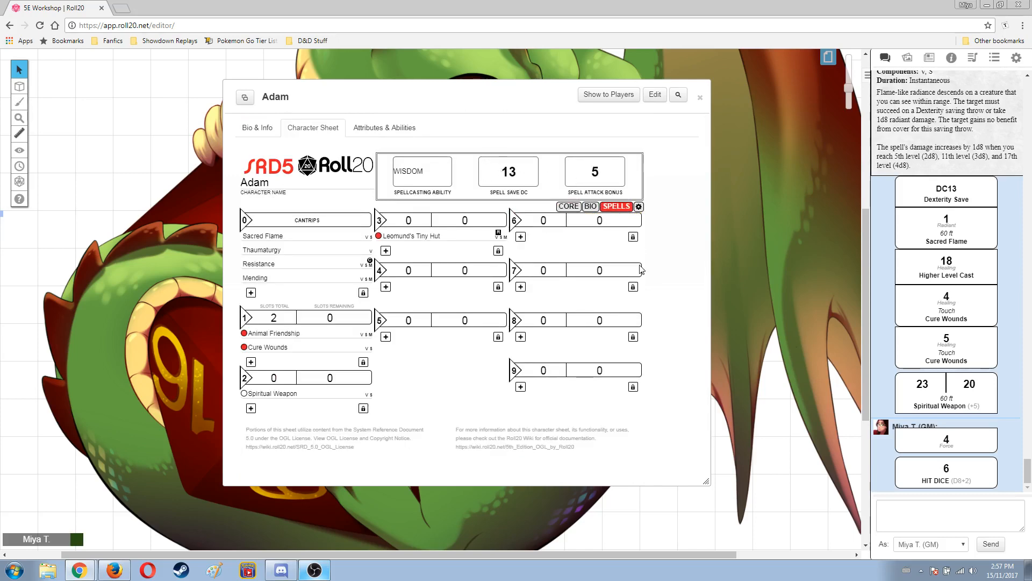
click(590, 208)
scroll(477, 392, down, 5)
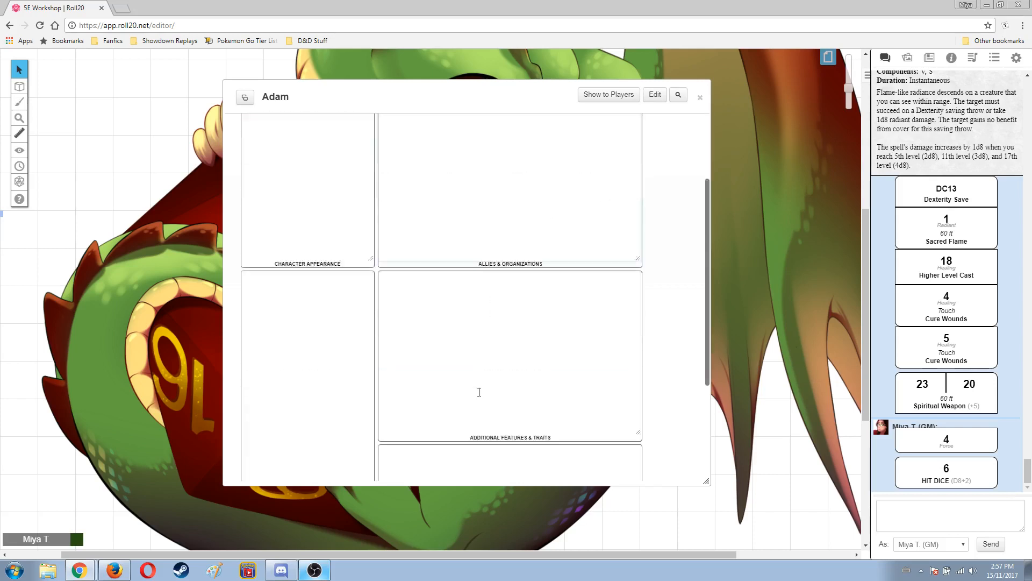
scroll(470, 388, up, 5)
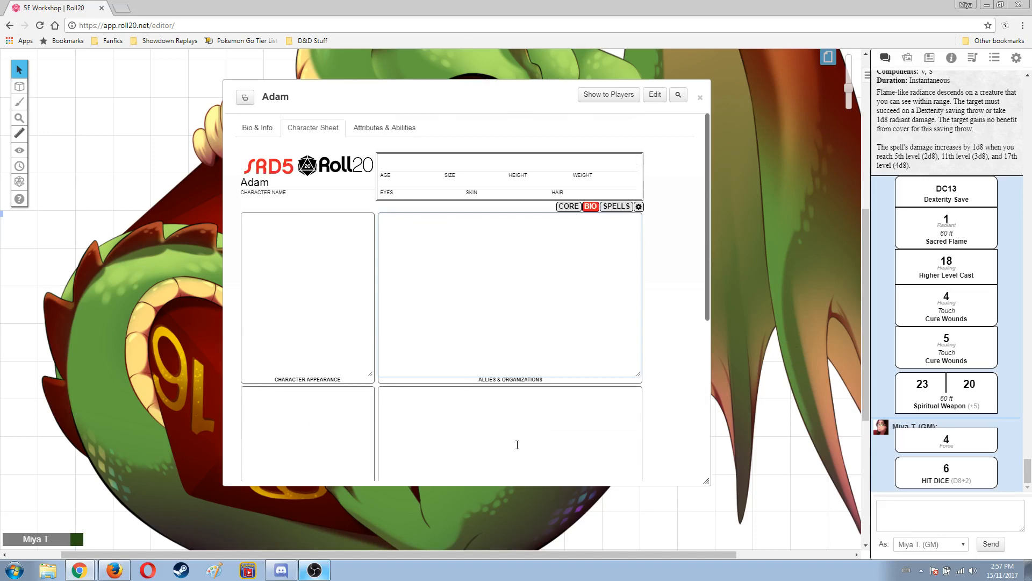
scroll(517, 445, down, 3)
scroll(564, 184, up, 3)
click(568, 206)
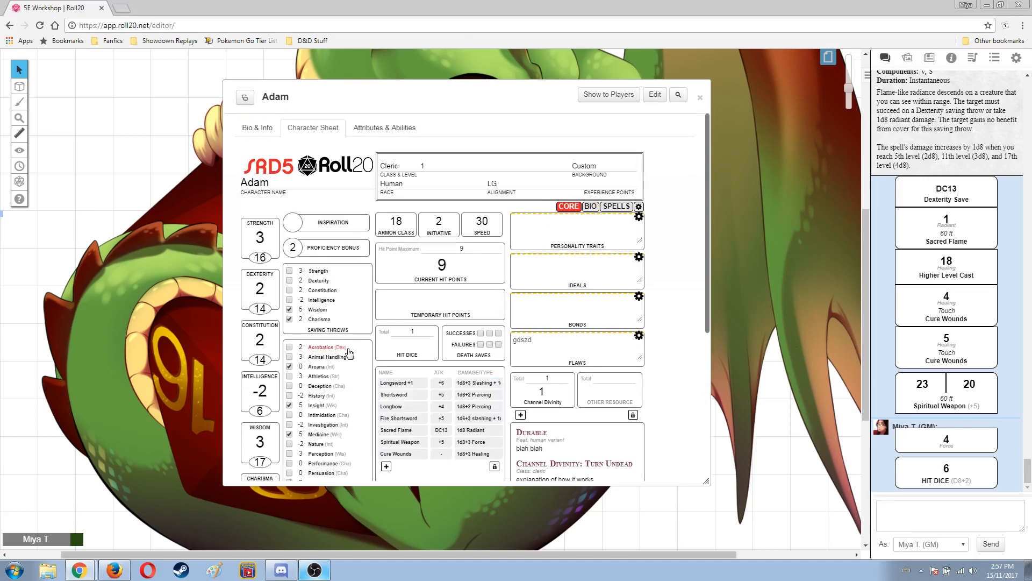
Step: Delete the Shortsword attack and move Cure Wounds to the top of the attacks list, leaving the list locked
scroll(348, 352, down, 5)
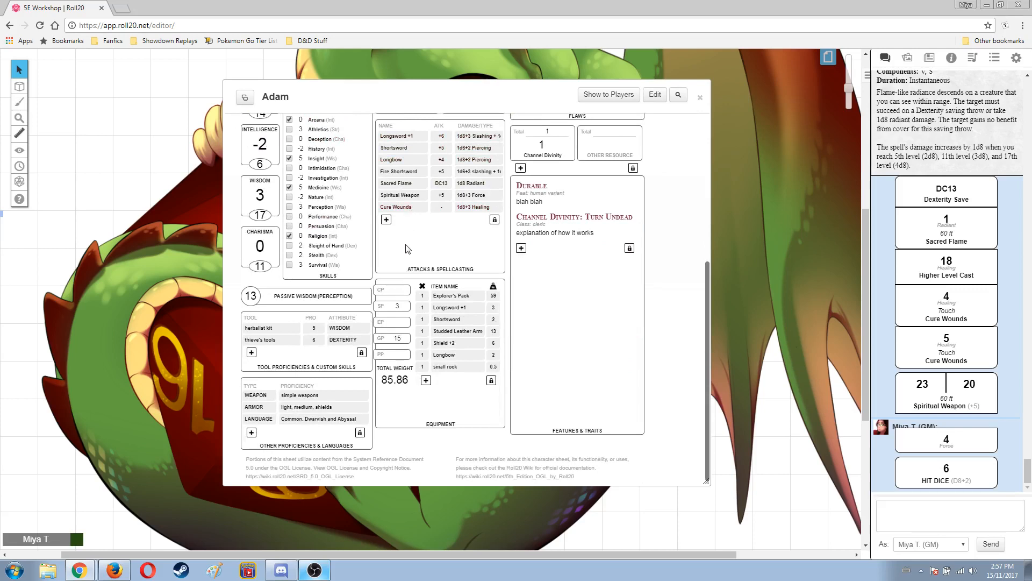
scroll(407, 249, up, 1)
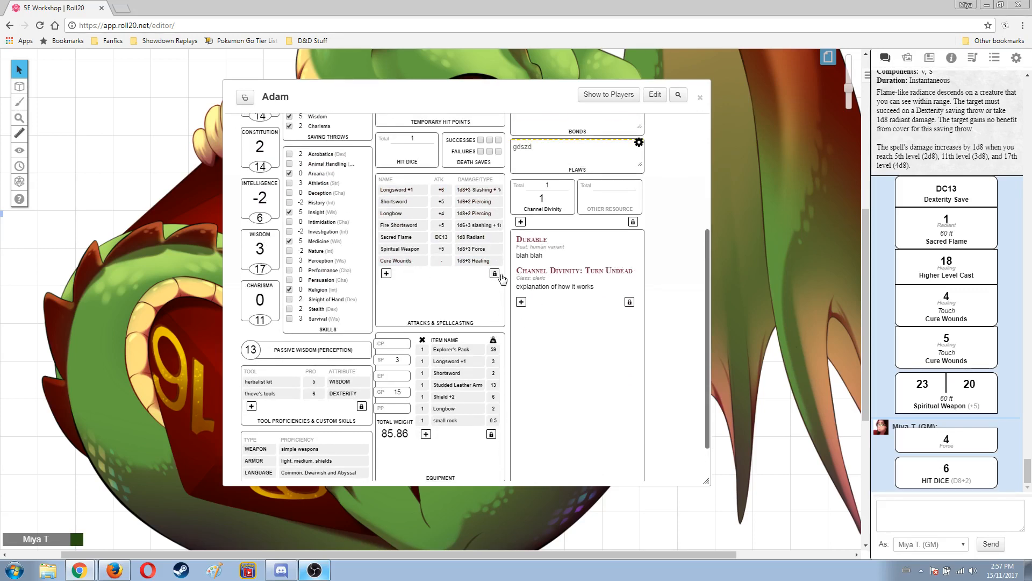
click(494, 275)
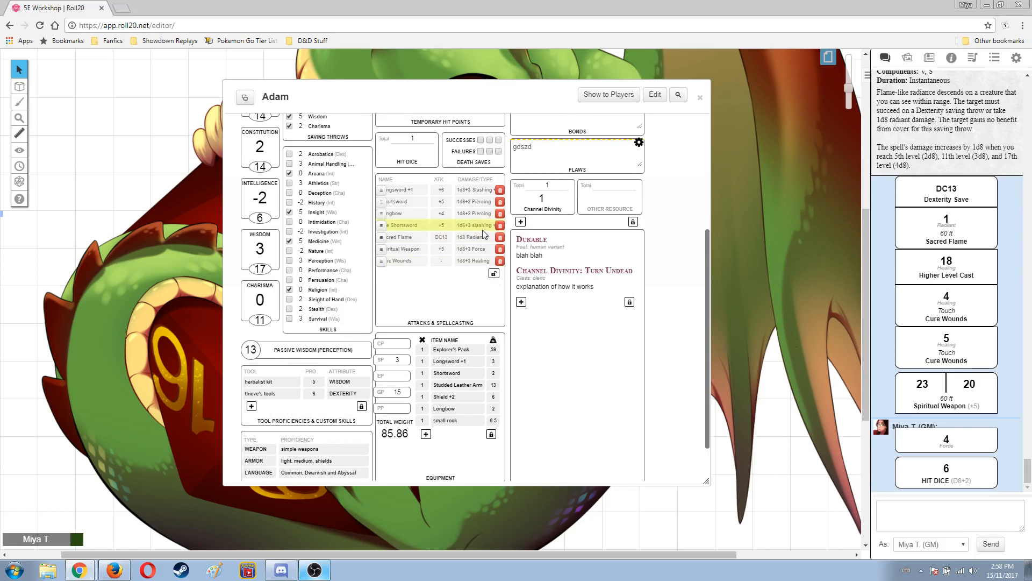
click(500, 202)
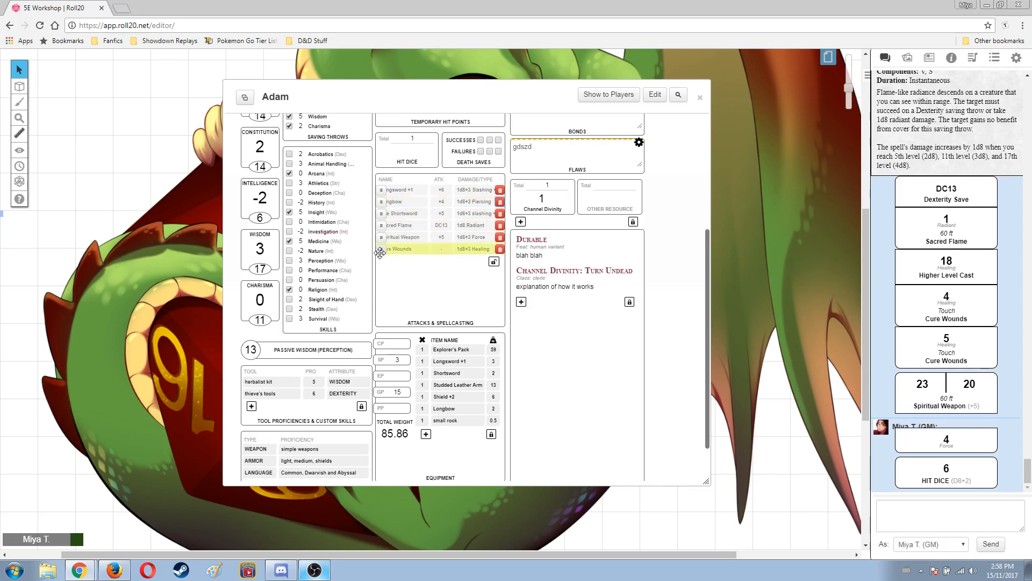
drag(380, 252, 383, 188)
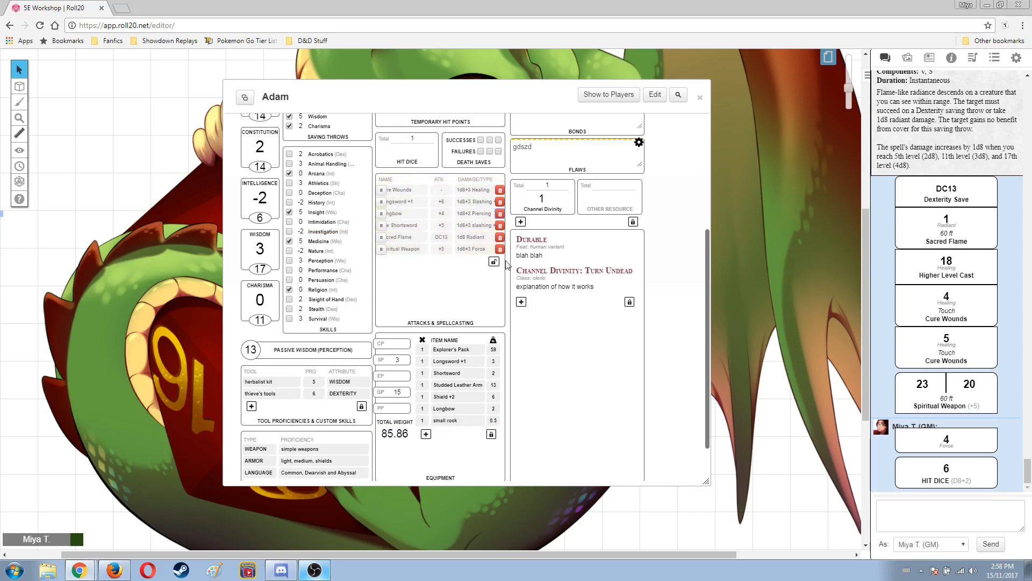
click(493, 262)
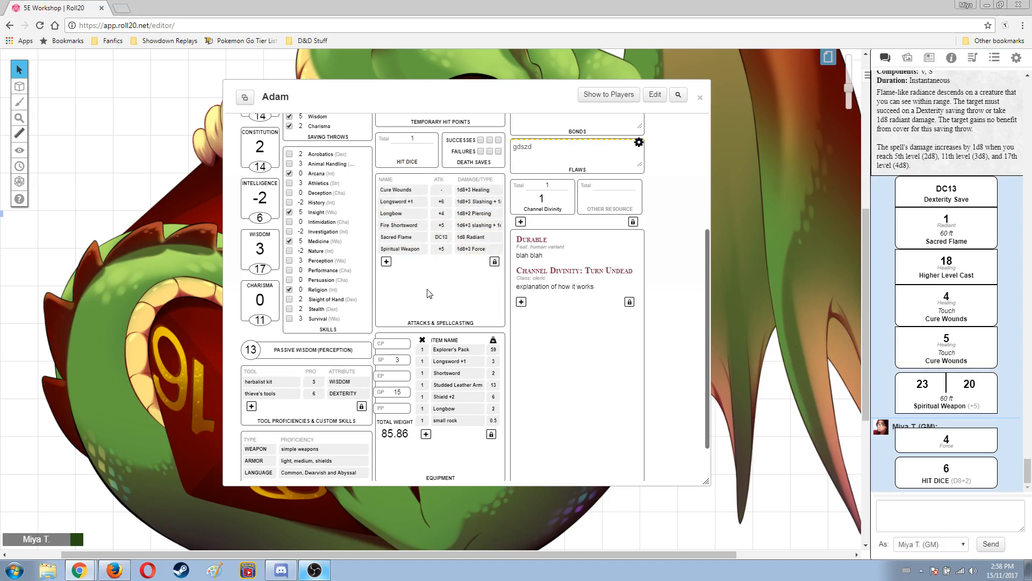
Step: Raise the Cleric's level to 2 on the Core page and roll the hit dice
scroll(427, 289, down, 1)
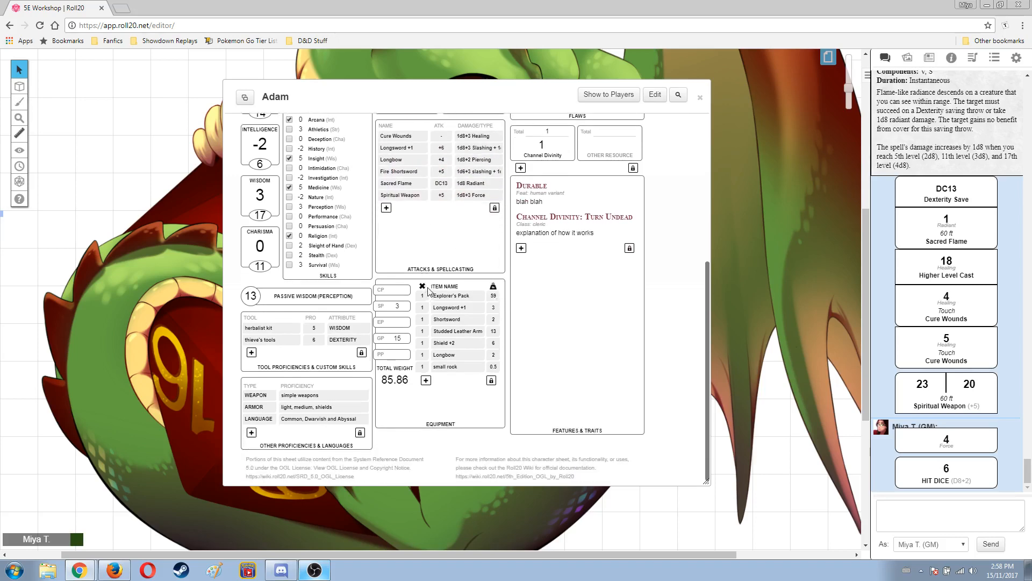
scroll(423, 421, up, 3)
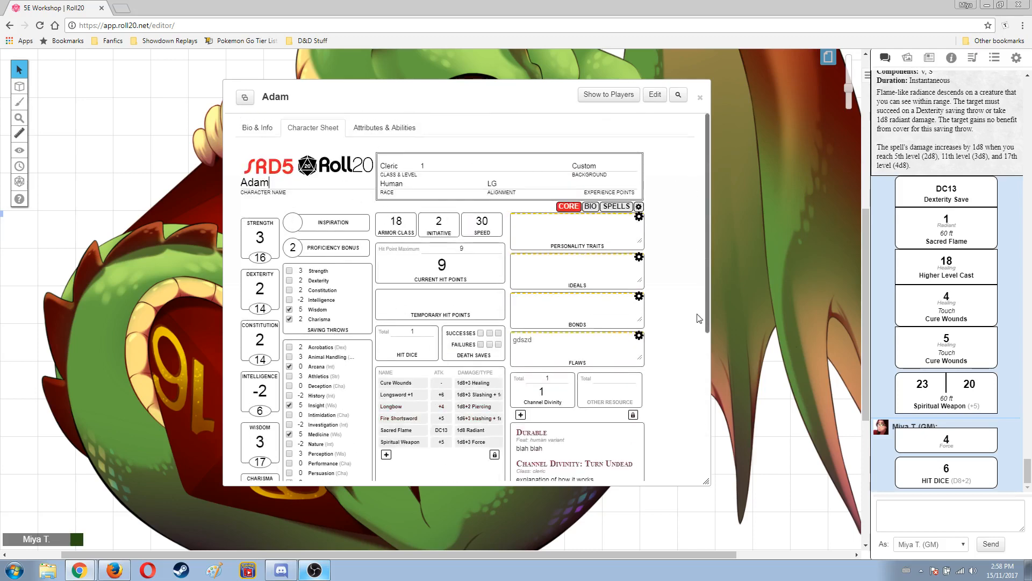
scroll(697, 318, down, 5)
scroll(697, 318, up, 5)
click(468, 249)
click(427, 165)
key(BackSpace)
text(2)
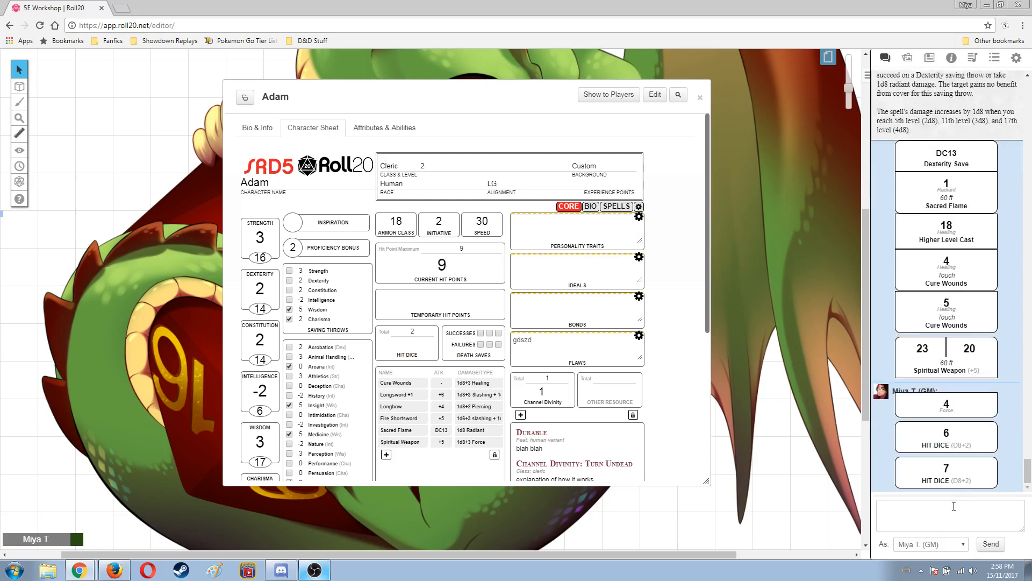
Step: Set the character's hit point maximum to 19
mouse_move(947, 472)
double_click(463, 248)
text(191)
scroll(424, 284, down, 2)
scroll(432, 287, down, 2)
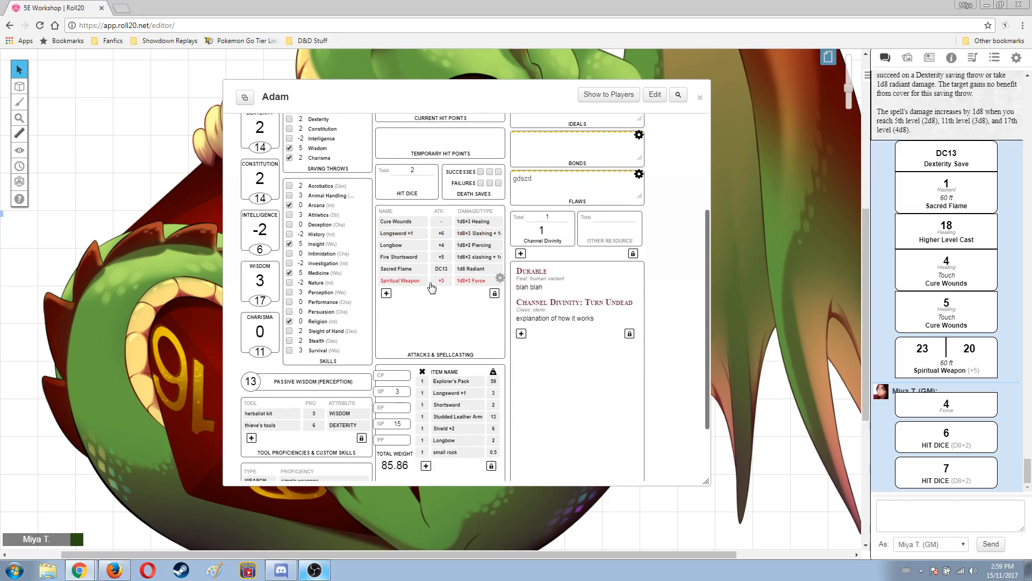
Step: Lower the current hit points to 15 and set the temporary hit points to 5
scroll(498, 272, up, 5)
click(501, 269)
click(501, 269)
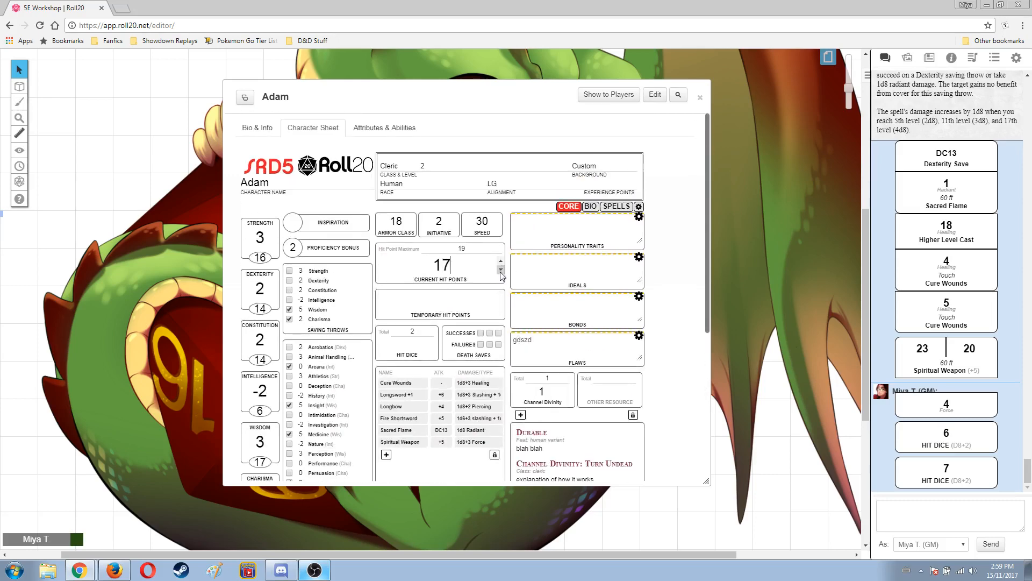
click(501, 269)
click(500, 269)
click(459, 292)
text(5)
Step: Look over the Core page from the class and hit point fields down to the equipment and proficiencies
scroll(681, 221, down, 5)
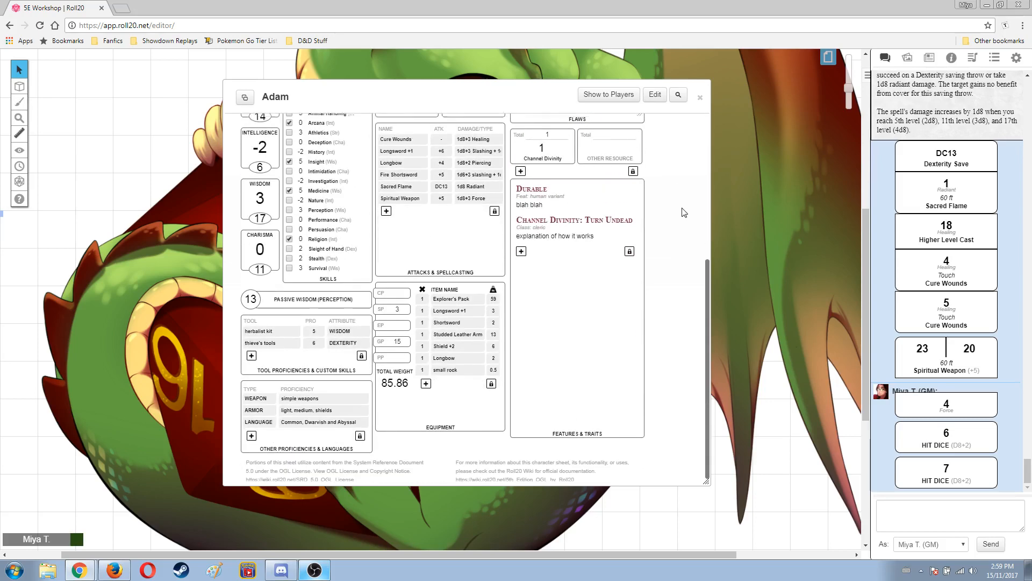
scroll(683, 215, up, 2)
scroll(683, 215, down, 2)
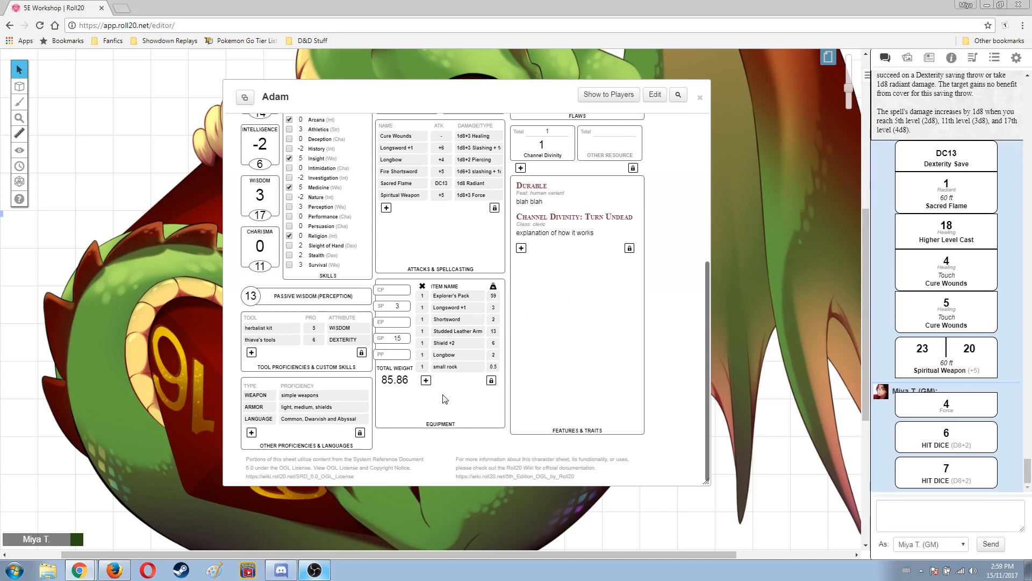
scroll(339, 328, up, 5)
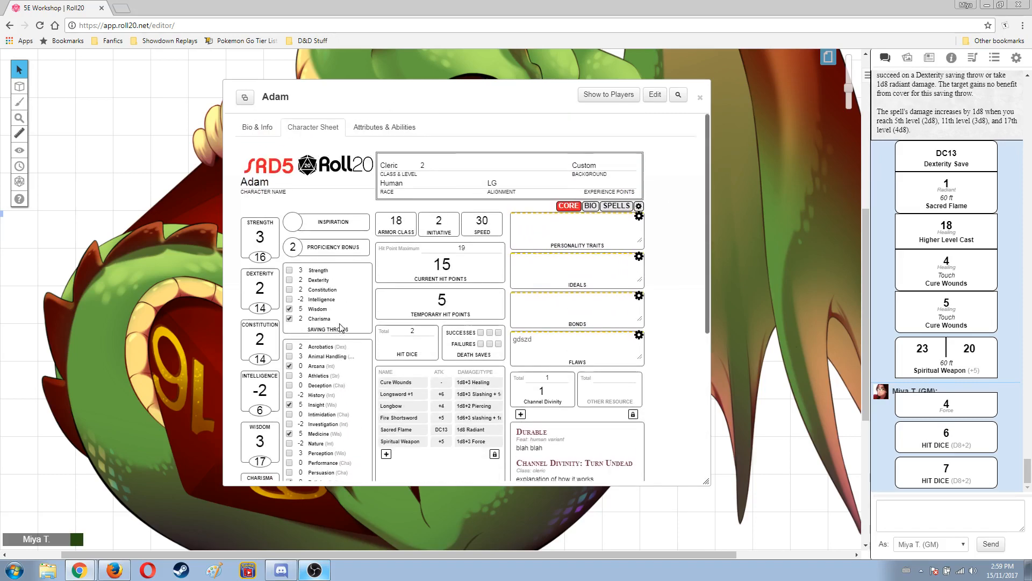
scroll(340, 328, down, 5)
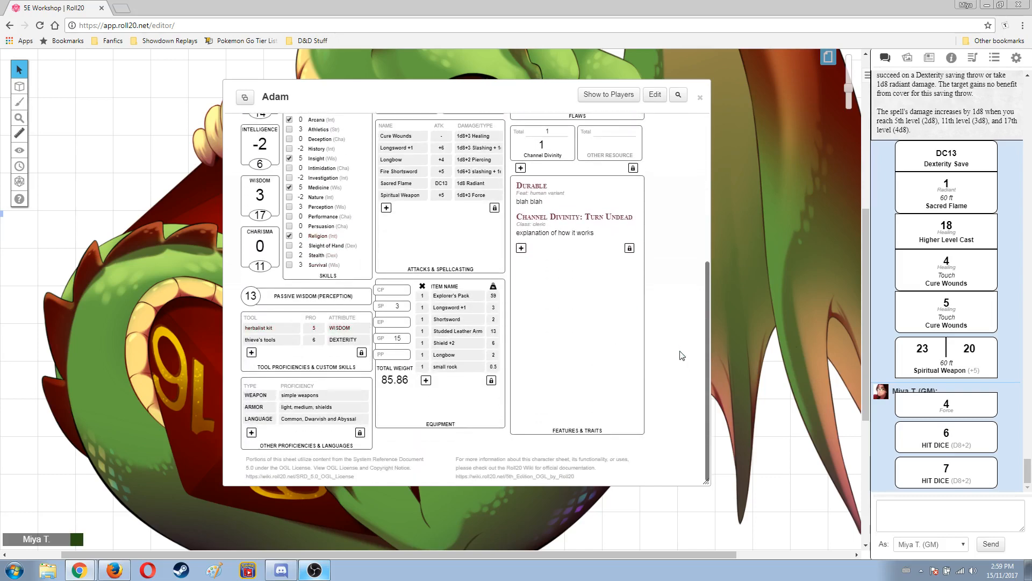
scroll(682, 355, up, 5)
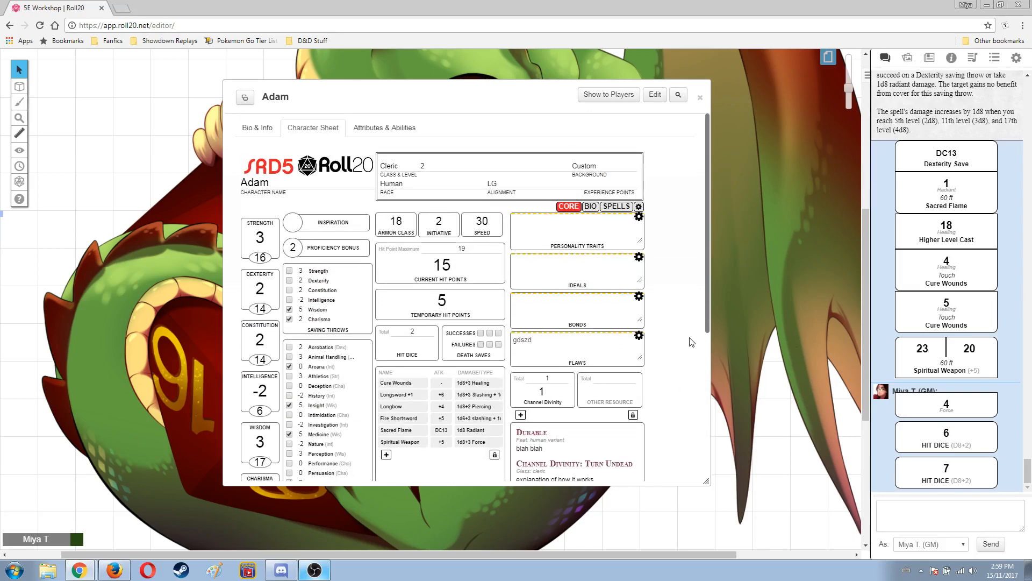
scroll(691, 342, down, 5)
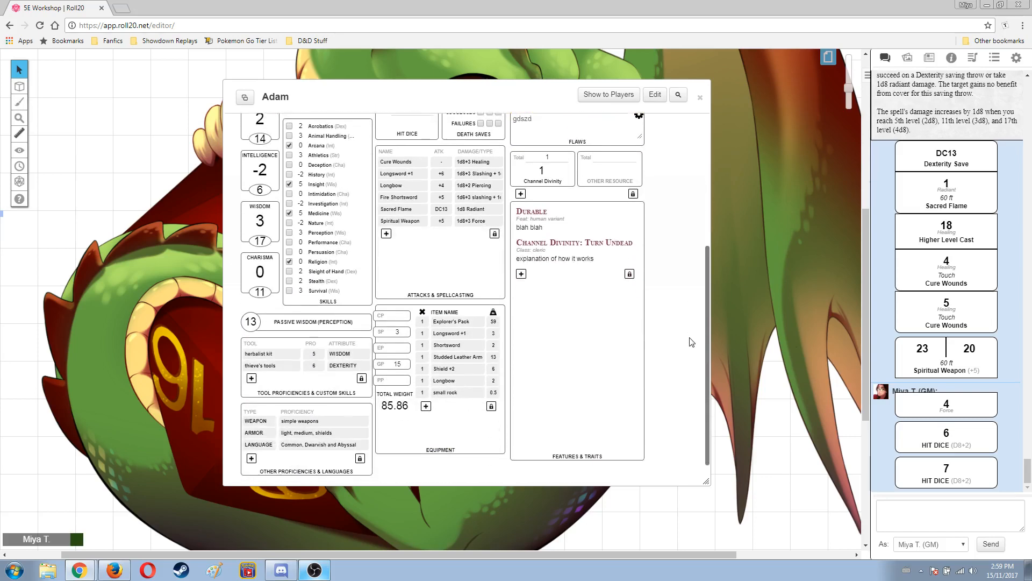
scroll(691, 342, up, 5)
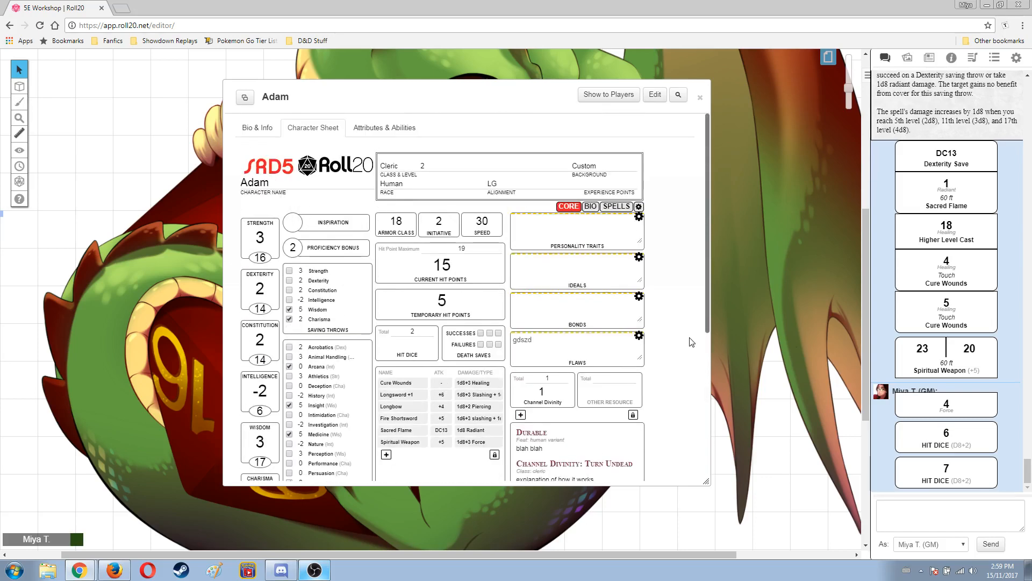